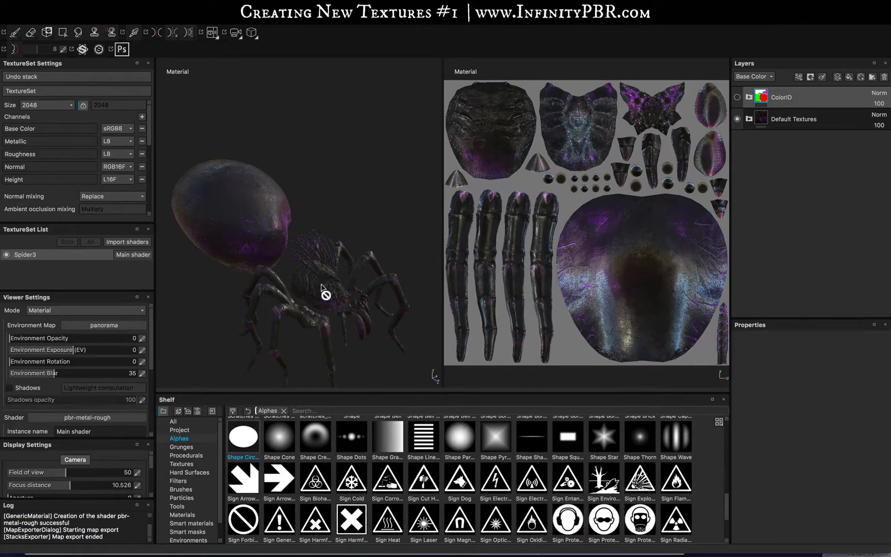
# Expand the Default Textures folder and examine its Diffuse | Roughness and Normal layers, including their assigned maps and effect on the model
pyautogui.press('alt')
pyautogui.moveTo(357, 296)
pyautogui.keyDown('alt'); pyautogui.mouseDown()
pyautogui.moveTo(166, 225)
pyautogui.moveTo(163, 248)
pyautogui.moveTo(344, 296)
pyautogui.mouseUp(); pyautogui.keyUp('alt')
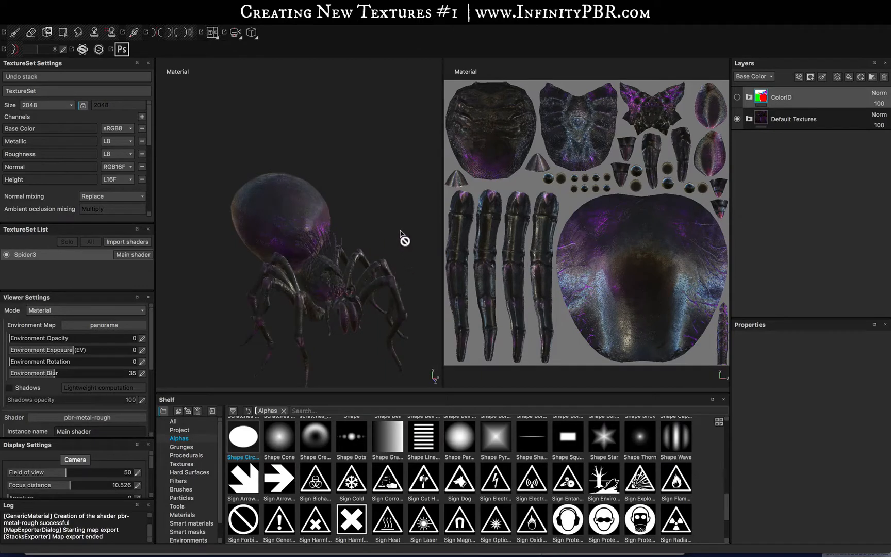
pyautogui.click(749, 120)
pyautogui.click(746, 163)
pyautogui.click(746, 163)
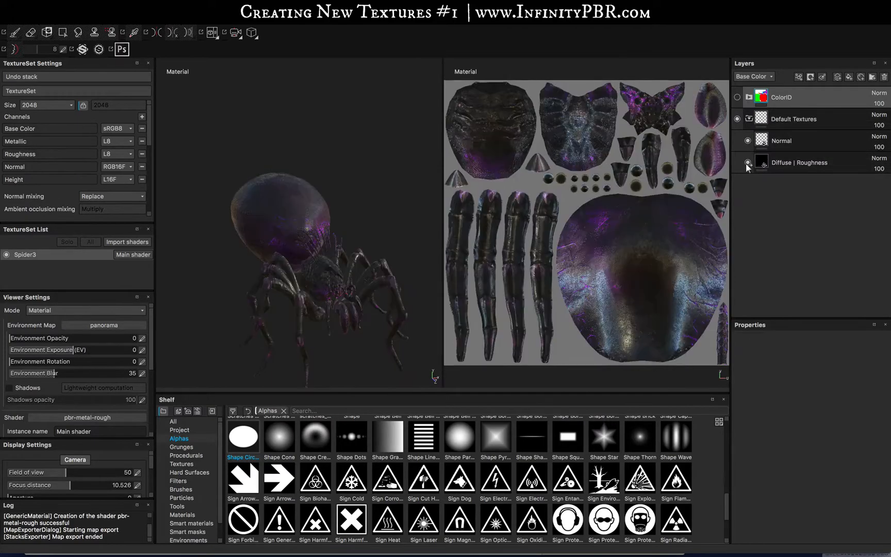
pyautogui.click(784, 164)
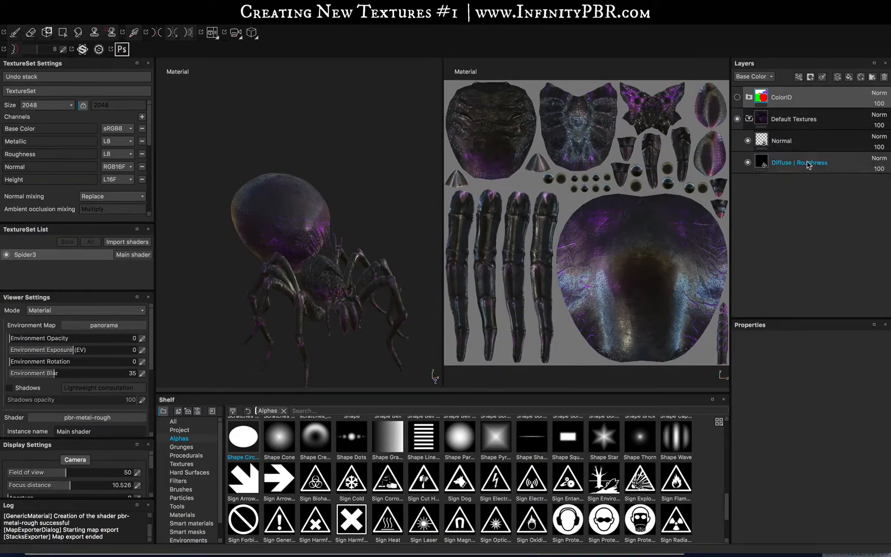
pyautogui.scroll(-3, 774, 478)
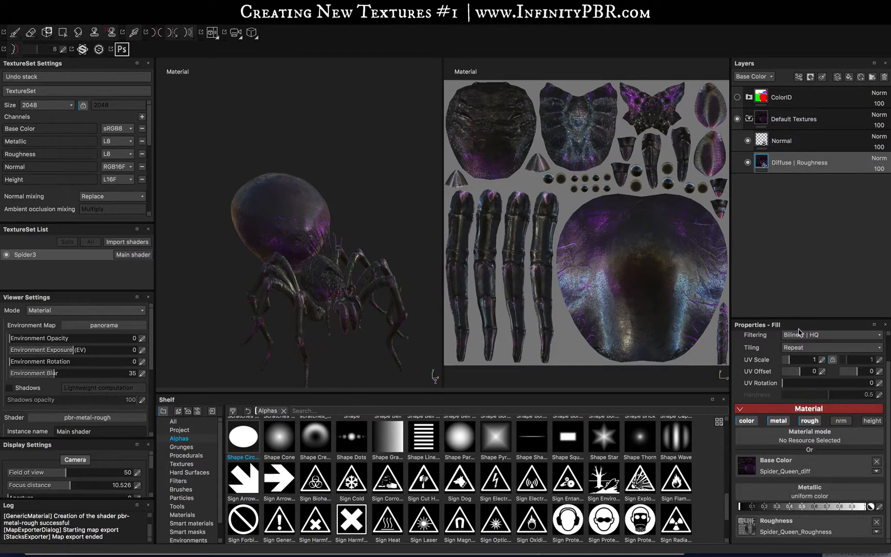
pyautogui.click(747, 141)
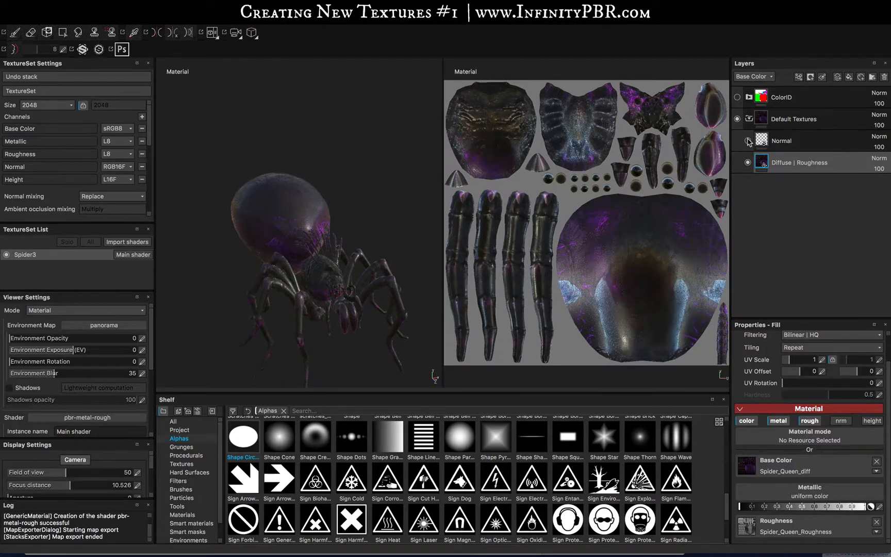
pyautogui.click(748, 141)
pyautogui.click(841, 145)
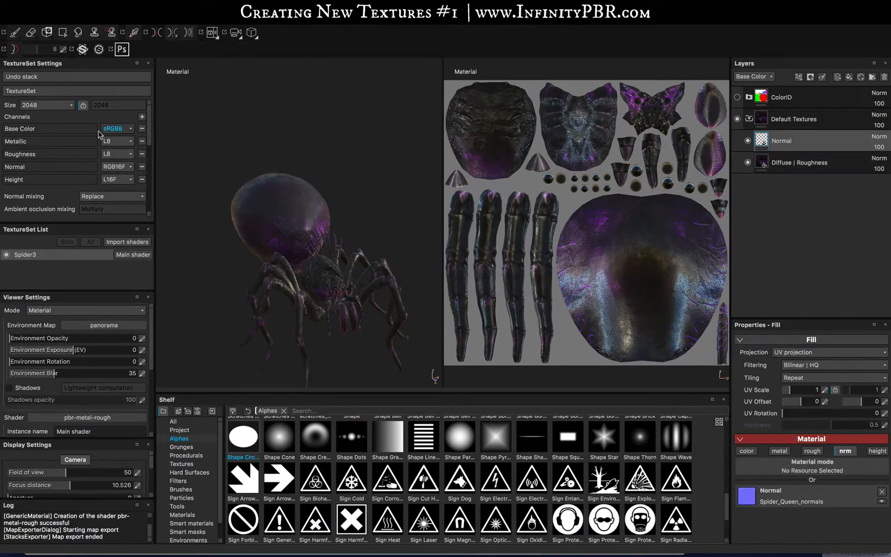
pyautogui.scroll(-2, 54, 201)
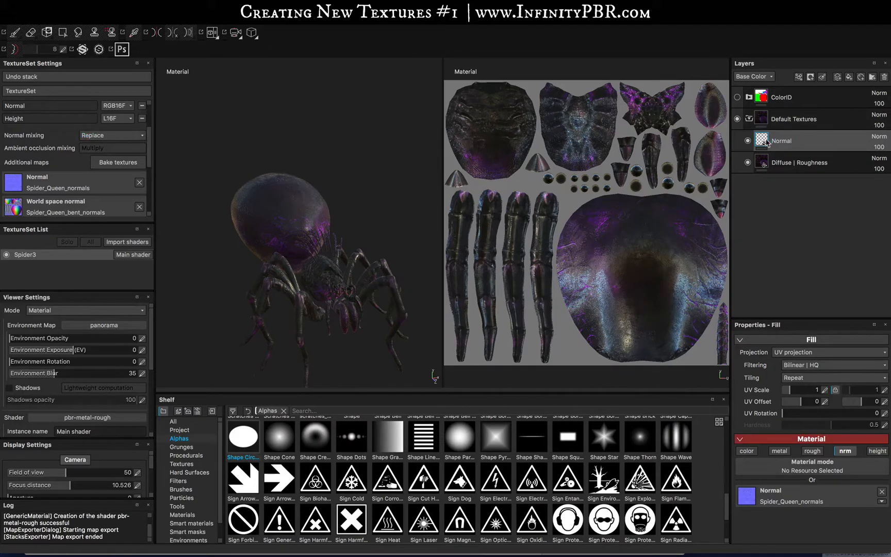
# Create a folder named Normal Mask directly above the Default Textures folder
pyautogui.click(805, 119)
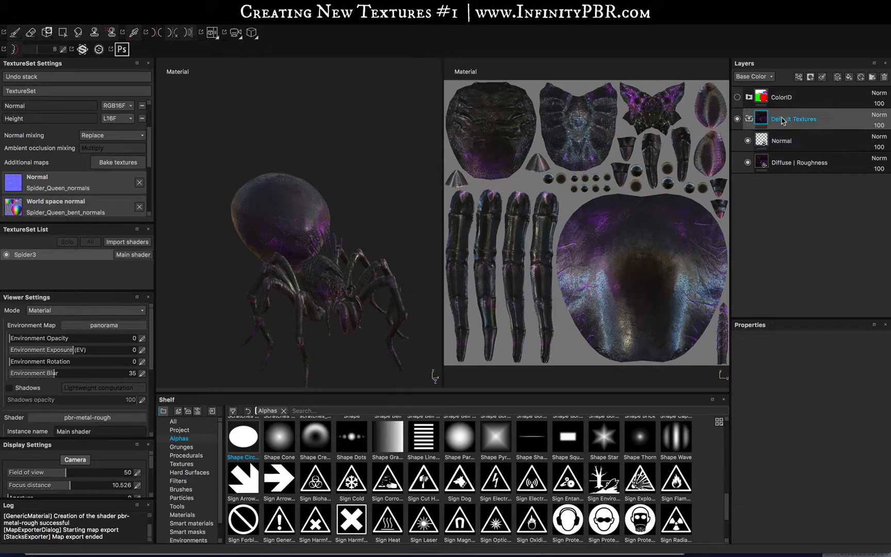
pyautogui.click(872, 78)
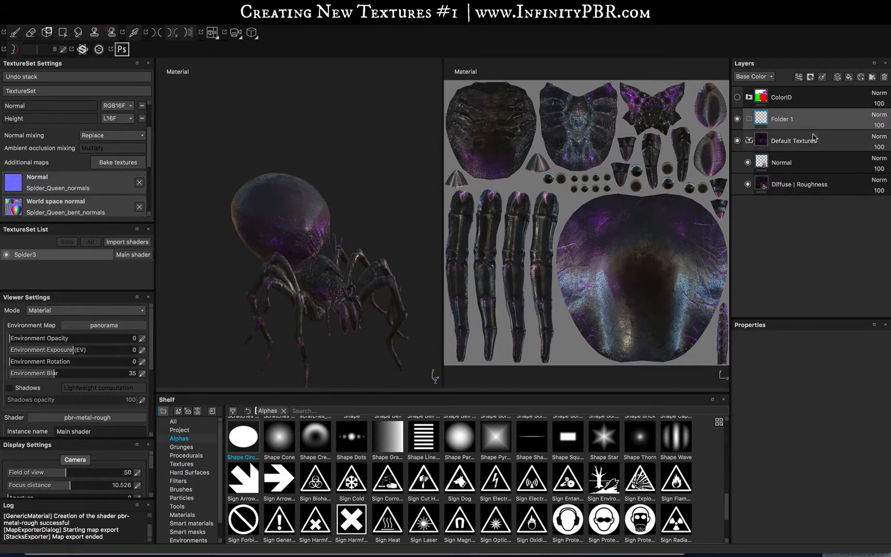
pyautogui.doubleClick(782, 119)
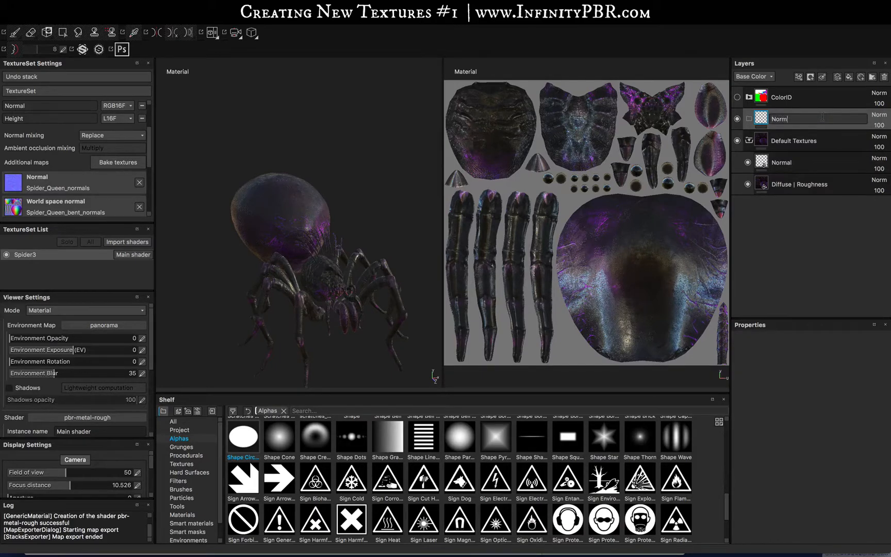
pyautogui.press('Return')
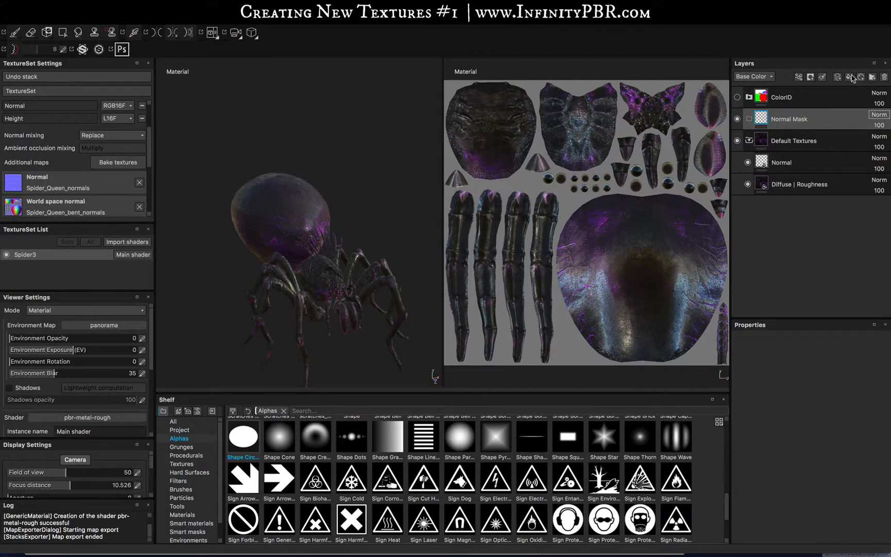
# Add a fill layer inside the Normal Mask folder with only the normal channel enabled
pyautogui.click(849, 77)
pyautogui.moveTo(796, 130); pyautogui.dragTo(797, 140)
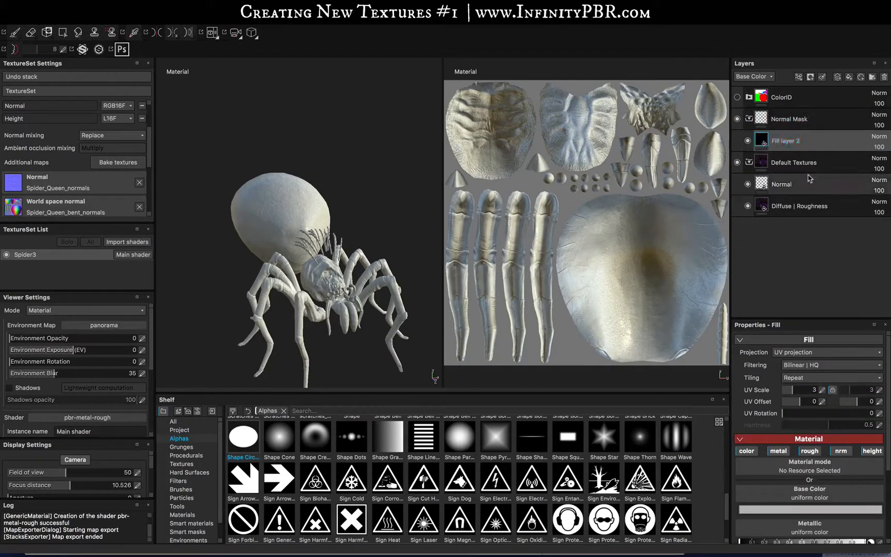
pyautogui.click(748, 451)
pyautogui.click(779, 451)
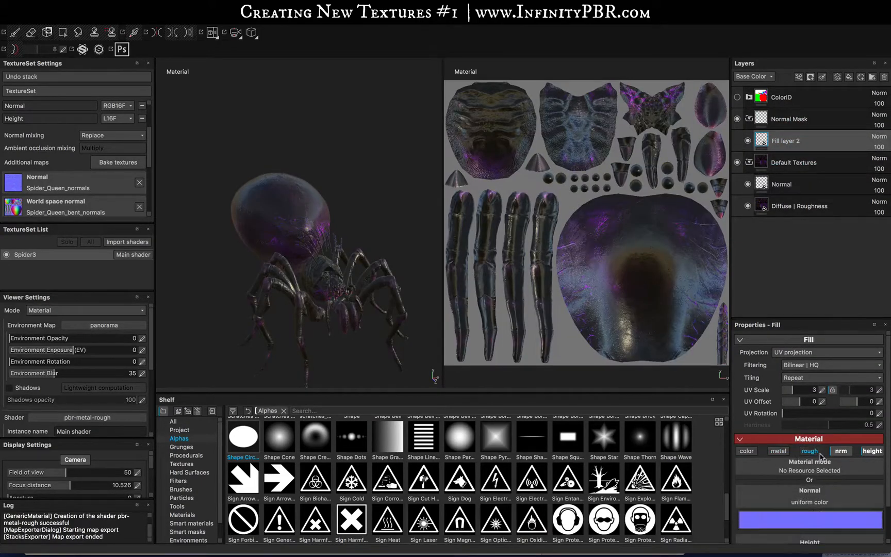
pyautogui.click(809, 451)
pyautogui.click(872, 451)
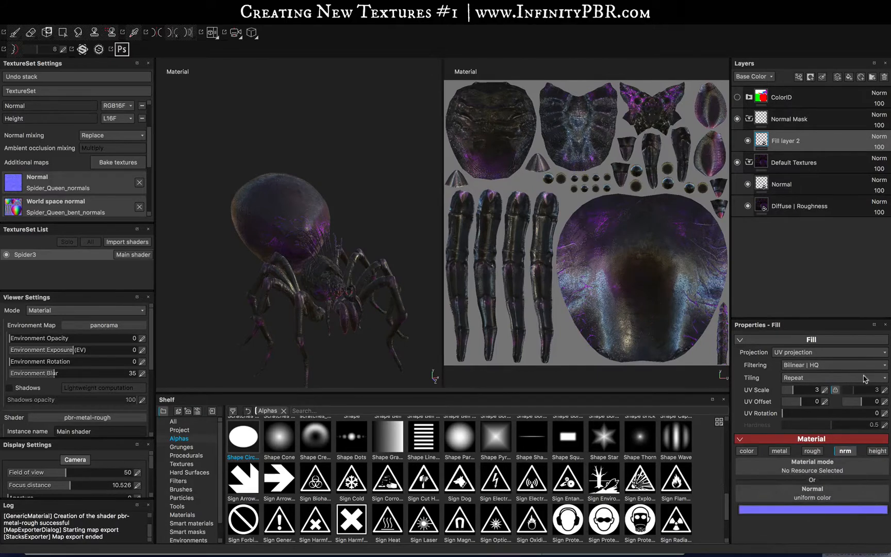
# For the Normal channel, set the new fill layer's blending mode to Replace and the Normal Mask folder's to Passthrough
pyautogui.click(768, 78)
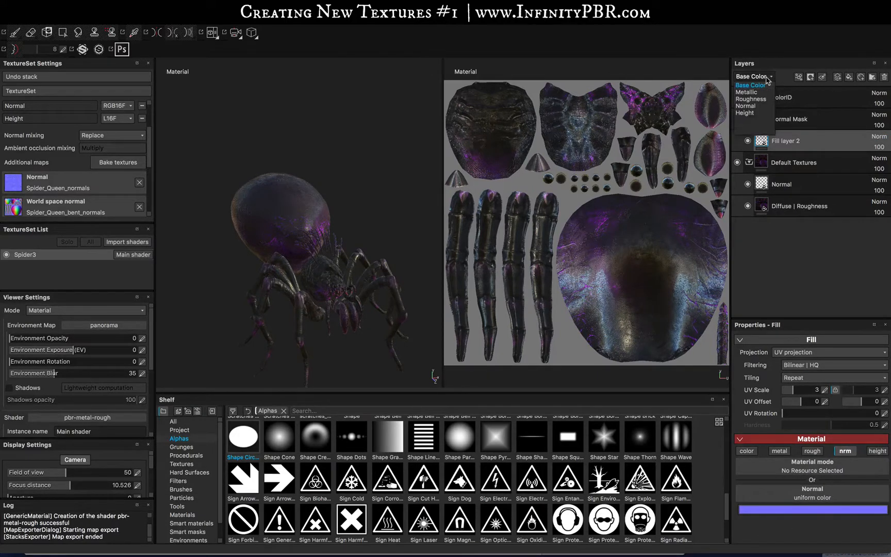
pyautogui.click(751, 106)
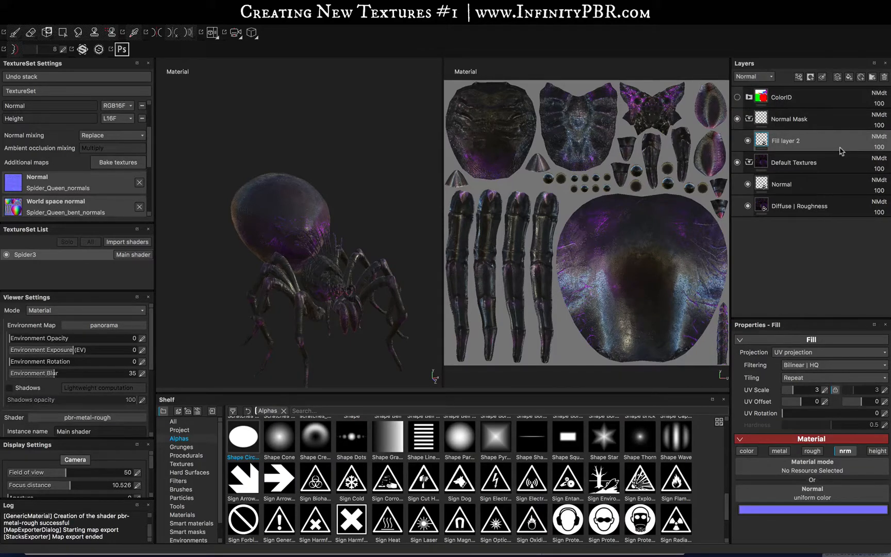
pyautogui.click(879, 137)
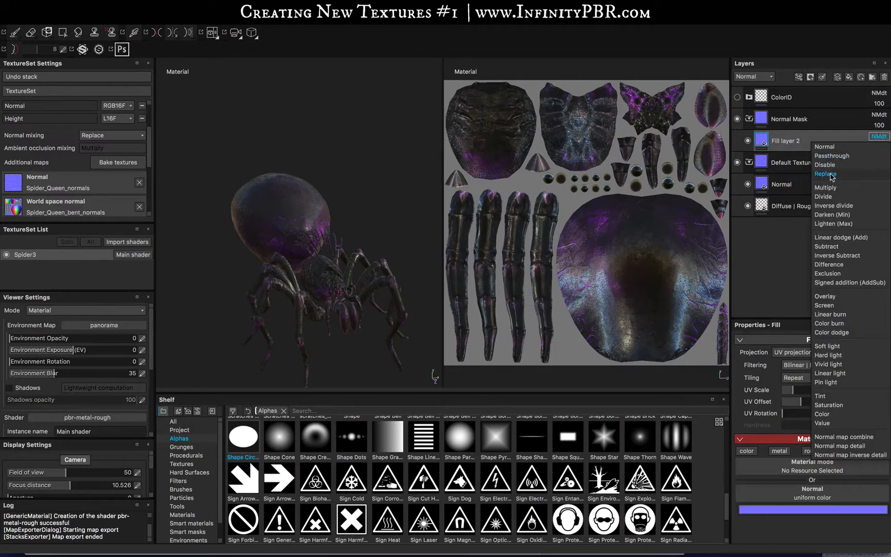
pyautogui.click(827, 175)
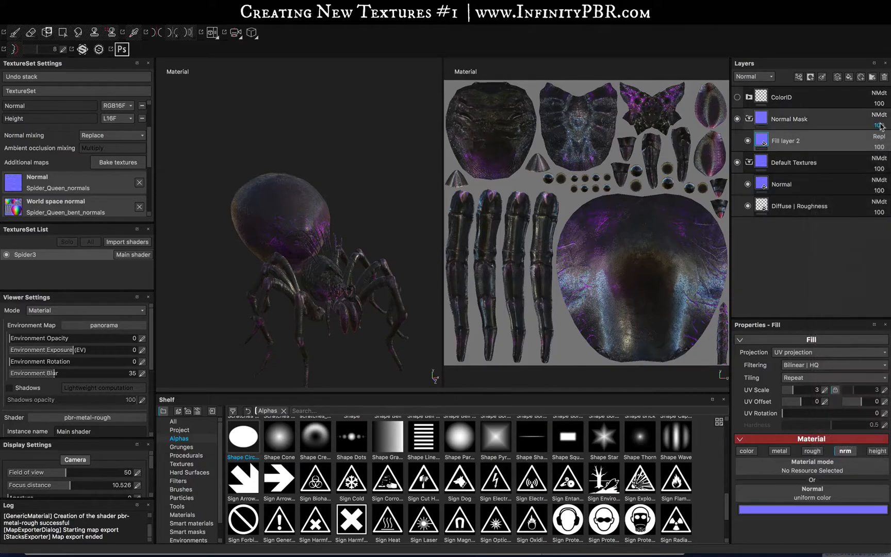
pyautogui.click(879, 115)
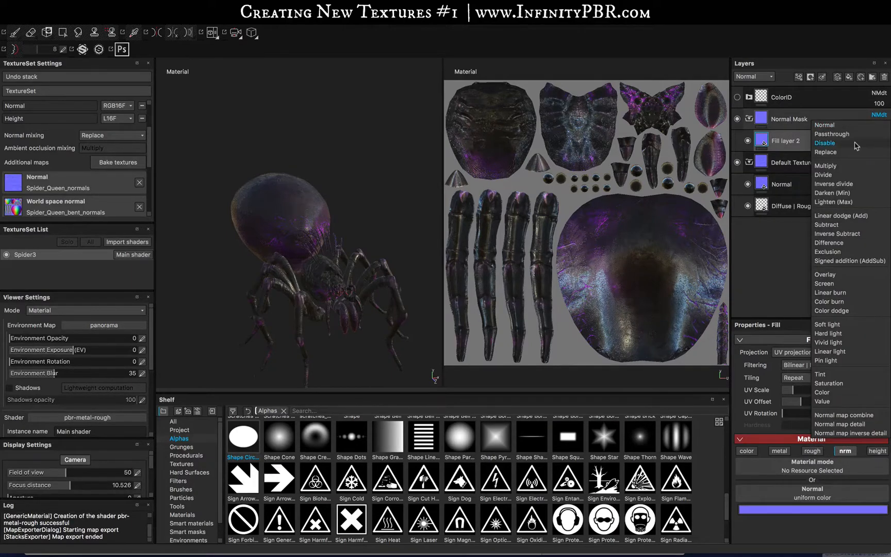
pyautogui.click(832, 135)
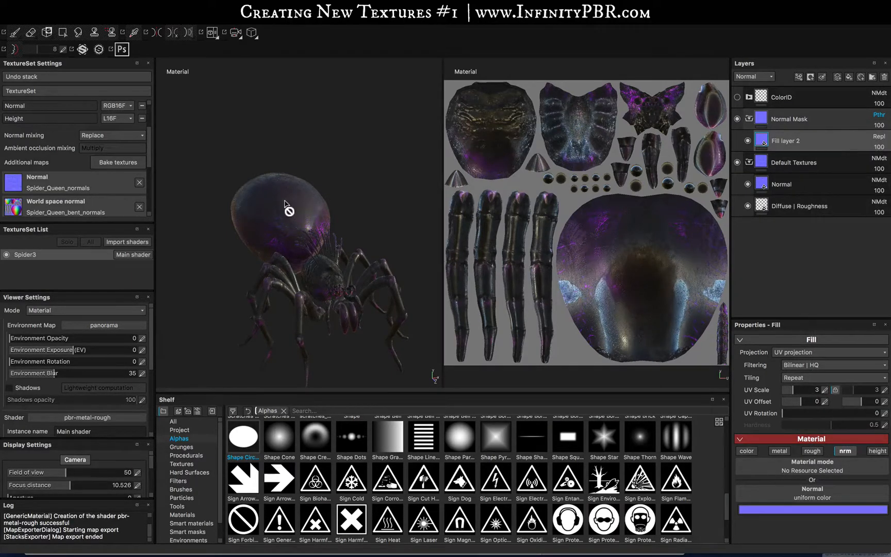
# Add a black mask to the Normal Mask folder
pyautogui.scroll(3, 290, 206)
pyautogui.click(779, 120)
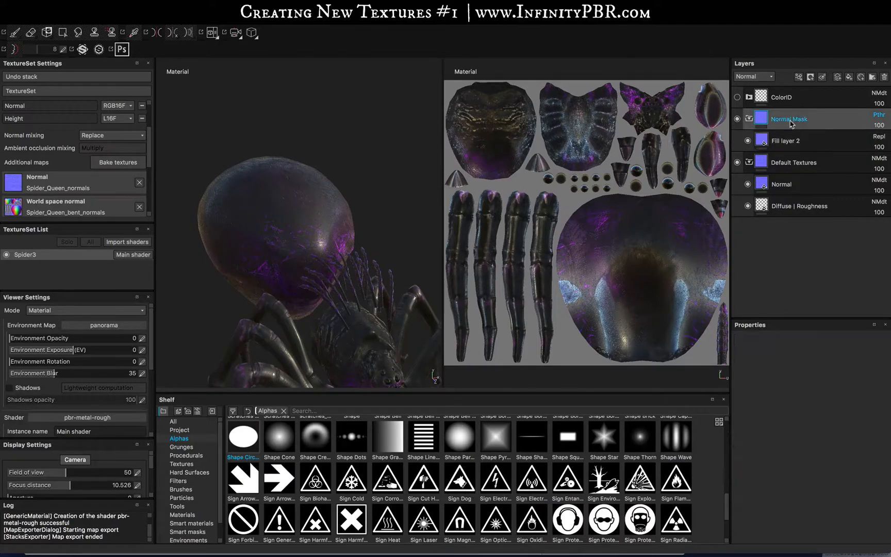
pyautogui.rightClick(774, 122)
pyautogui.click(805, 138)
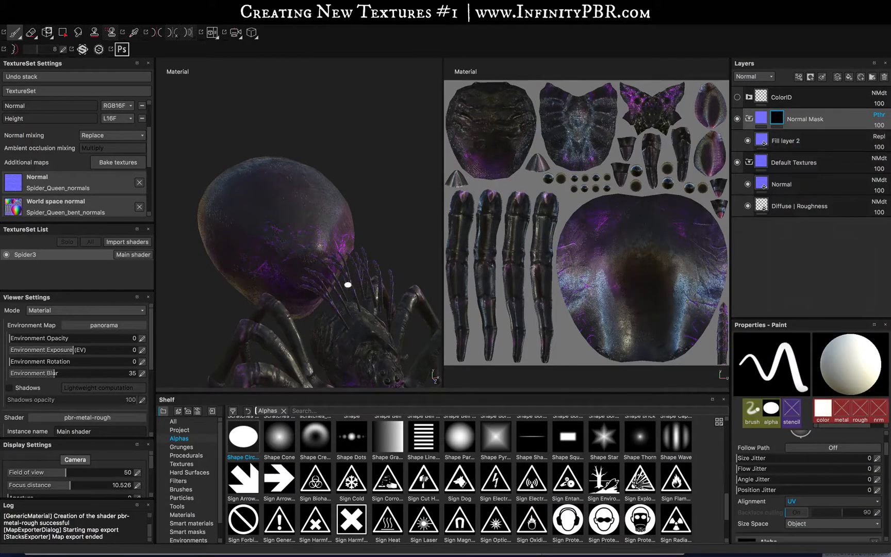
# Examine the spider's head and body surface detail up close, and collapse the Normal Mask and Default Textures folders
pyautogui.keyDown('alt'); pyautogui.moveTo(367, 334); pyautogui.dragTo(340, 315); pyautogui.keyUp('alt')
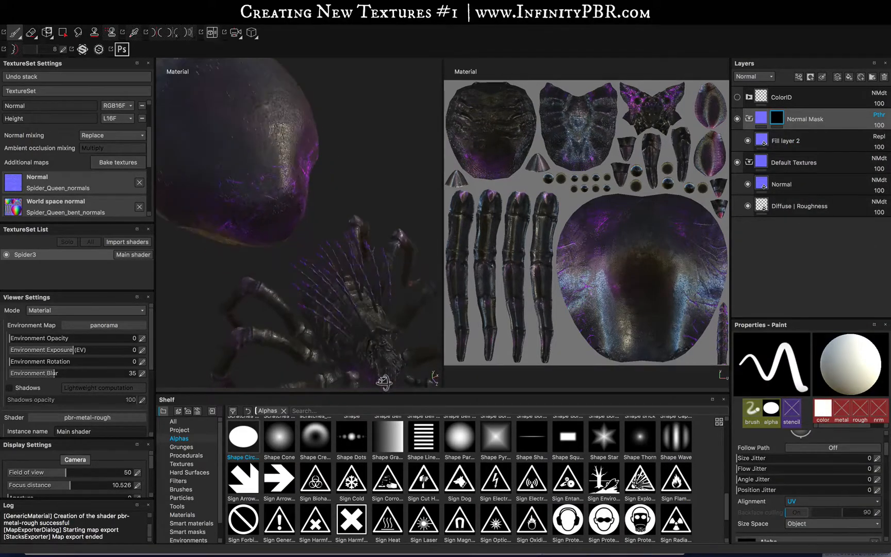
pyautogui.keyDown('alt'); pyautogui.moveTo(340, 315); pyautogui.dragTo(318, 283, button='middle'); pyautogui.keyUp('alt')
pyautogui.scroll(5, 305, 257)
pyautogui.keyDown('alt'); pyautogui.moveTo(300, 254); pyautogui.dragTo(323, 256); pyautogui.keyUp('alt')
pyautogui.keyDown('alt'); pyautogui.moveTo(312, 221); pyautogui.dragTo(315, 138, button='middle'); pyautogui.keyUp('alt')
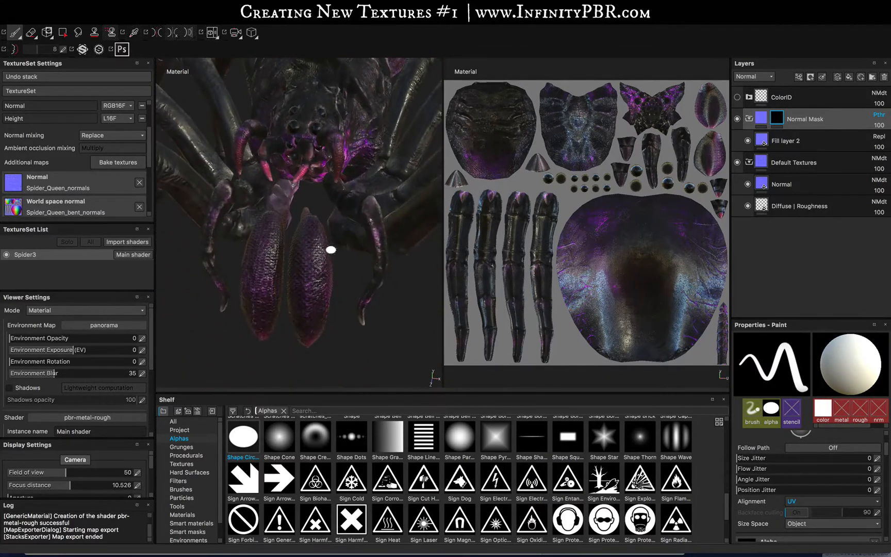
pyautogui.moveTo(307, 258)
pyautogui.mouseDown()
pyautogui.moveTo(324, 250)
pyautogui.moveTo(315, 279)
pyautogui.moveTo(269, 268)
pyautogui.moveTo(345, 242)
pyautogui.moveTo(299, 227)
pyautogui.moveTo(284, 284)
pyautogui.mouseUp()
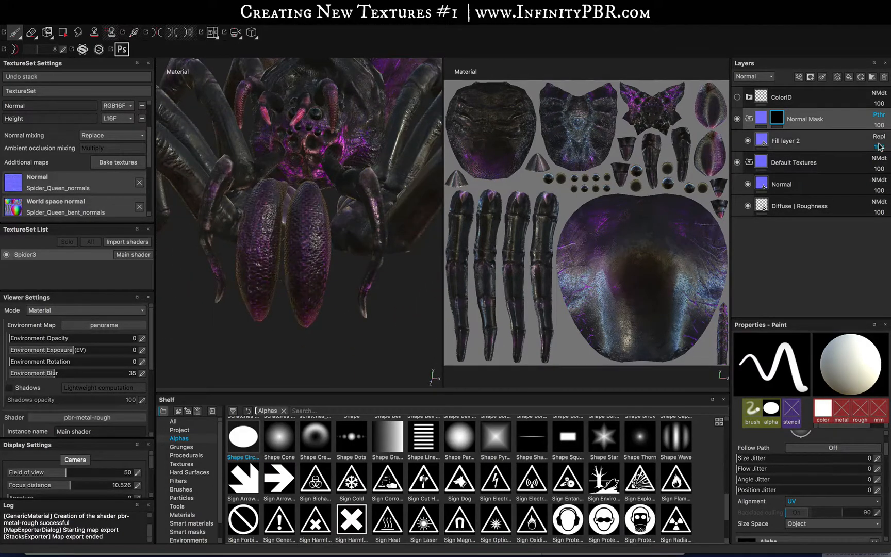
pyautogui.click(749, 120)
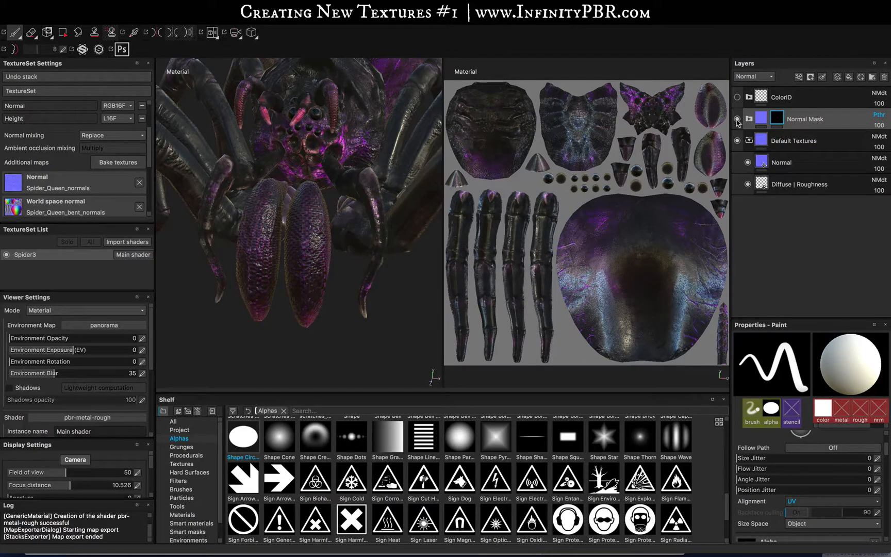
pyautogui.scroll(-10, 273, 325)
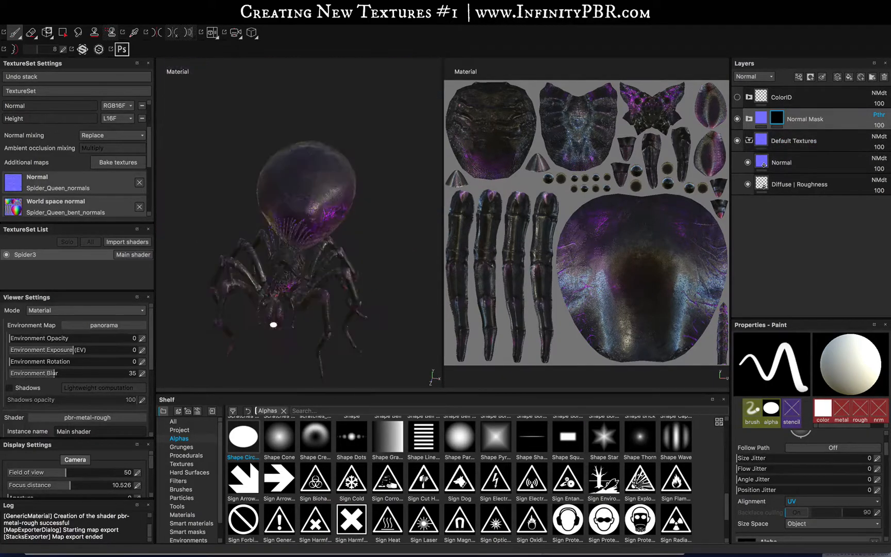
pyautogui.scroll(10, 287, 247)
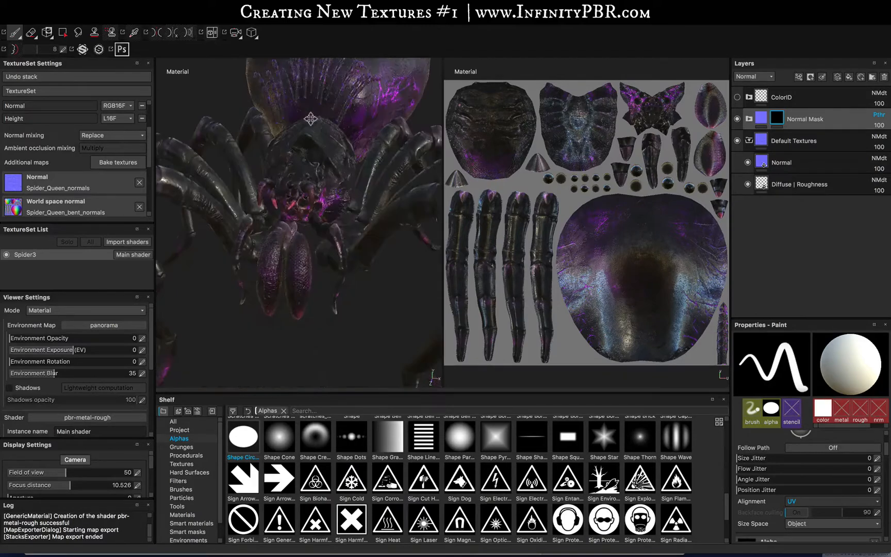
pyautogui.moveTo(290, 201)
pyautogui.keyDown('alt'); pyautogui.mouseDown()
pyautogui.moveTo(393, 200)
pyautogui.moveTo(361, 219)
pyautogui.moveTo(287, 211)
pyautogui.moveTo(257, 218)
pyautogui.moveTo(289, 217)
pyautogui.mouseUp(); pyautogui.keyUp('alt')
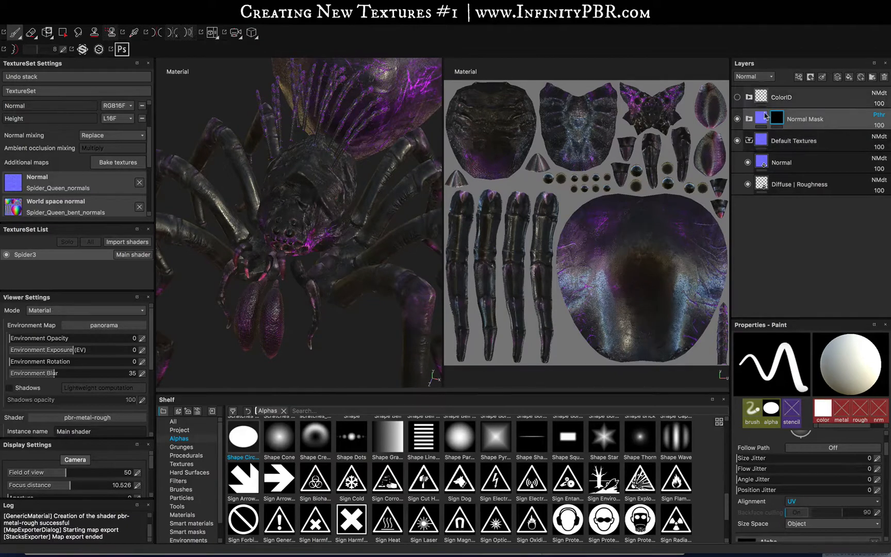
pyautogui.click(749, 140)
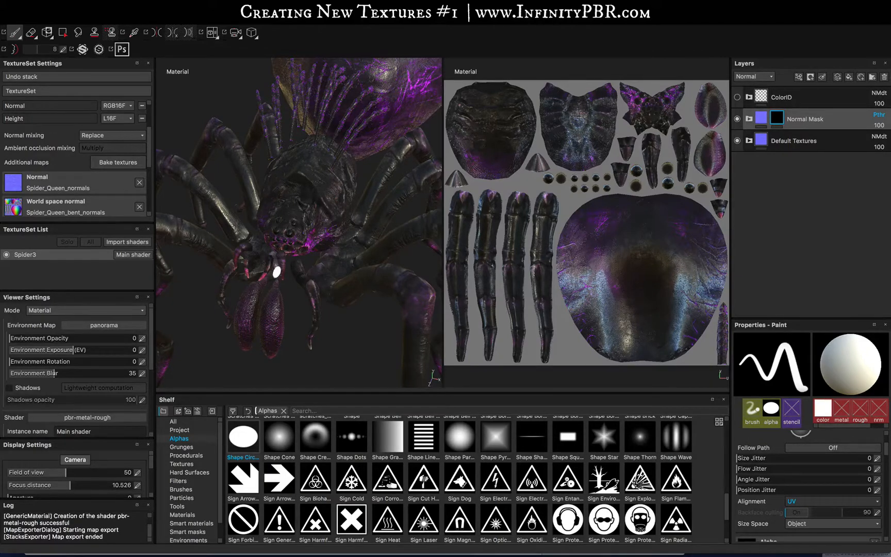
pyautogui.scroll(-3, 277, 271)
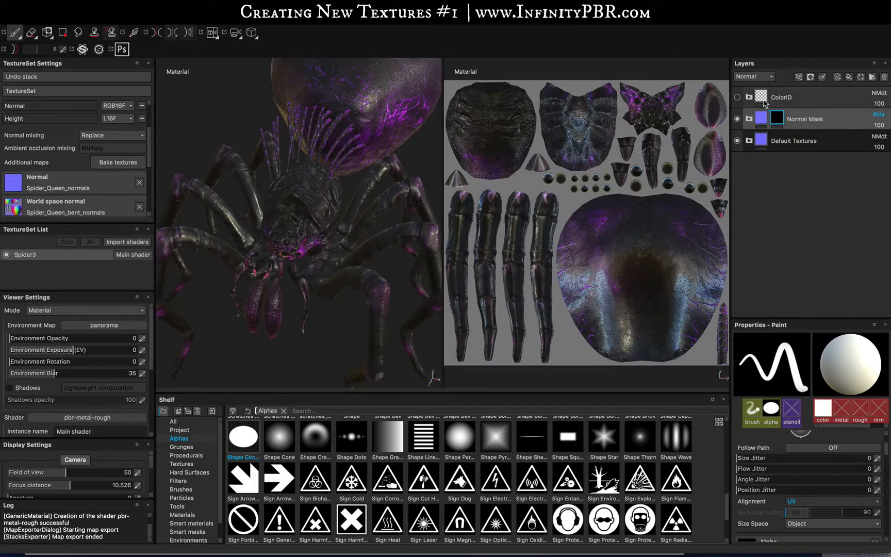
# Show the ColorID folder and expand it to review its masked body-part layers and the texture set's ID map
pyautogui.click(738, 97)
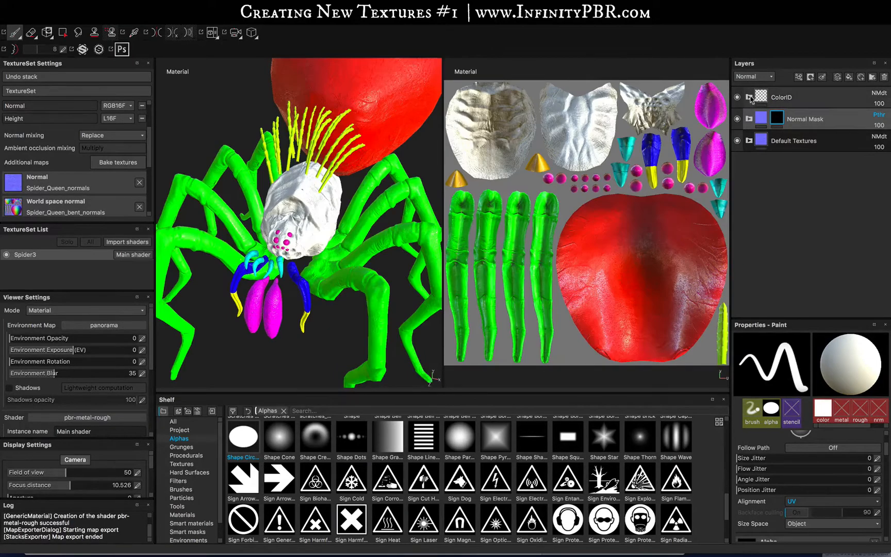
pyautogui.click(749, 97)
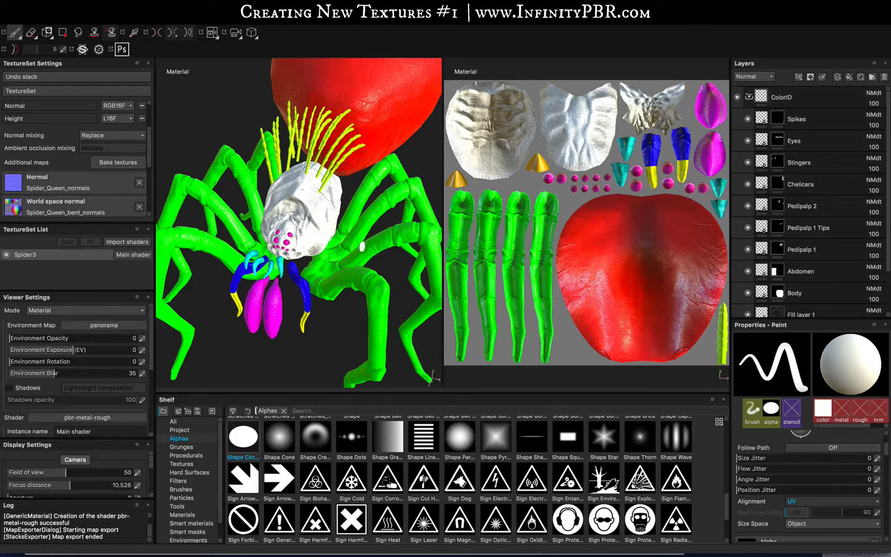
pyautogui.scroll(-3, 13, 198)
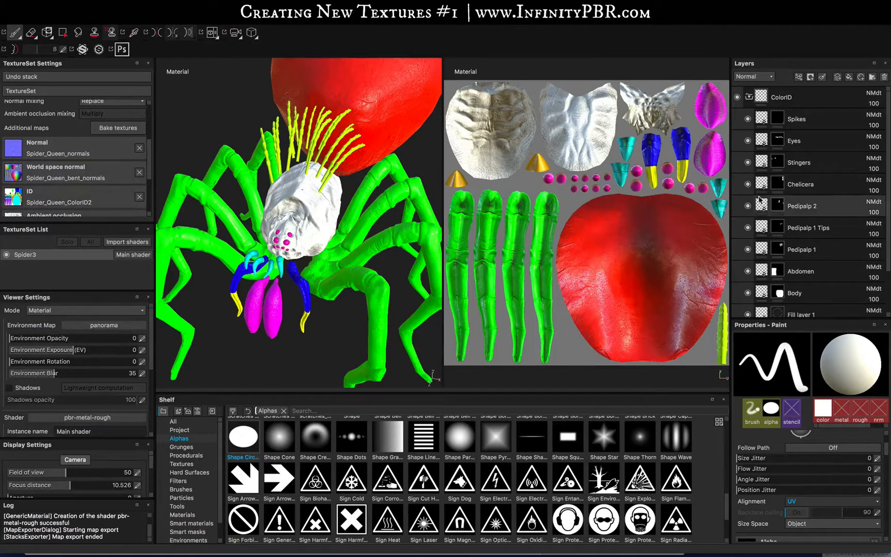
pyautogui.scroll(-1, 772, 205)
pyautogui.scroll(-4, 772, 206)
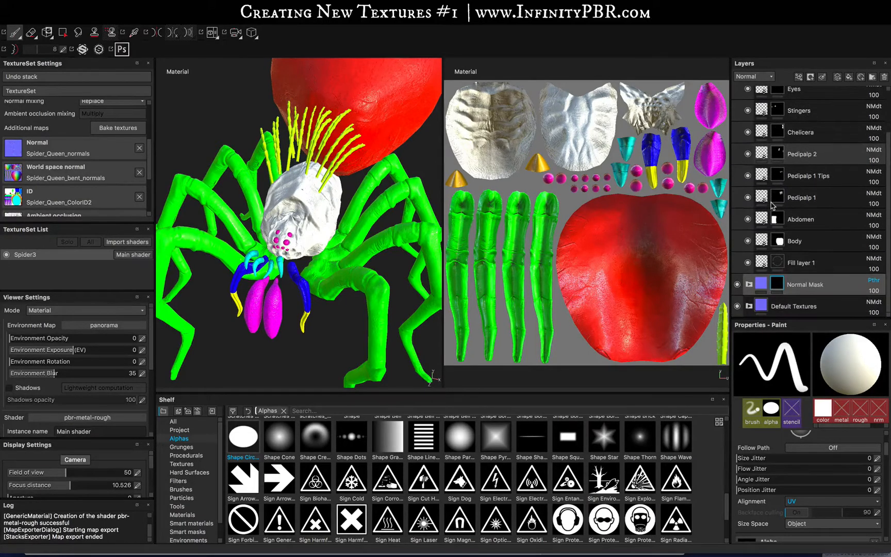
# Collapse and hide the ColorID folder, and switch the layer stack to the Base Color channel
pyautogui.scroll(5, 761, 269)
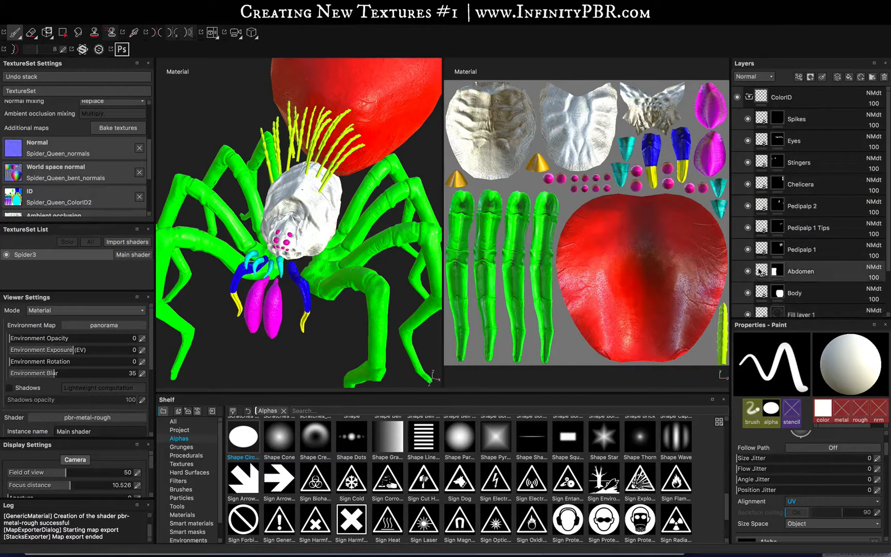
pyautogui.click(749, 97)
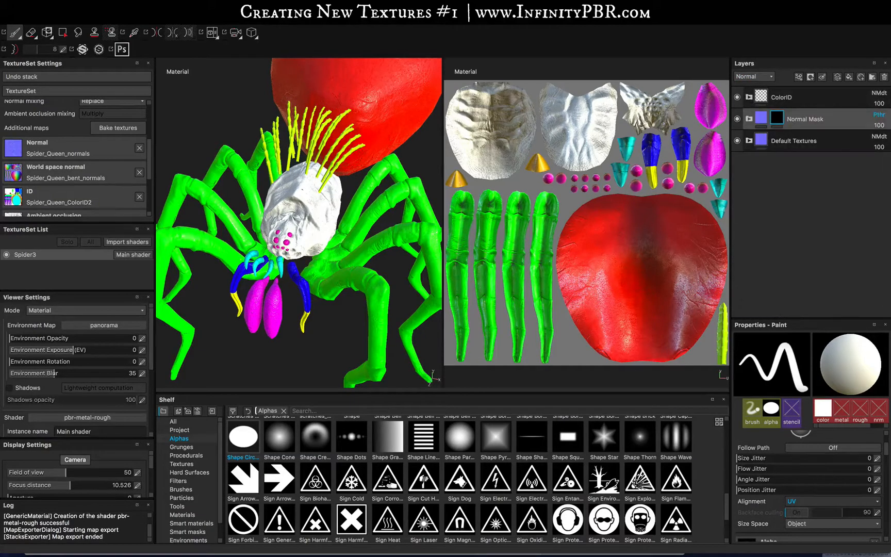
pyautogui.click(737, 97)
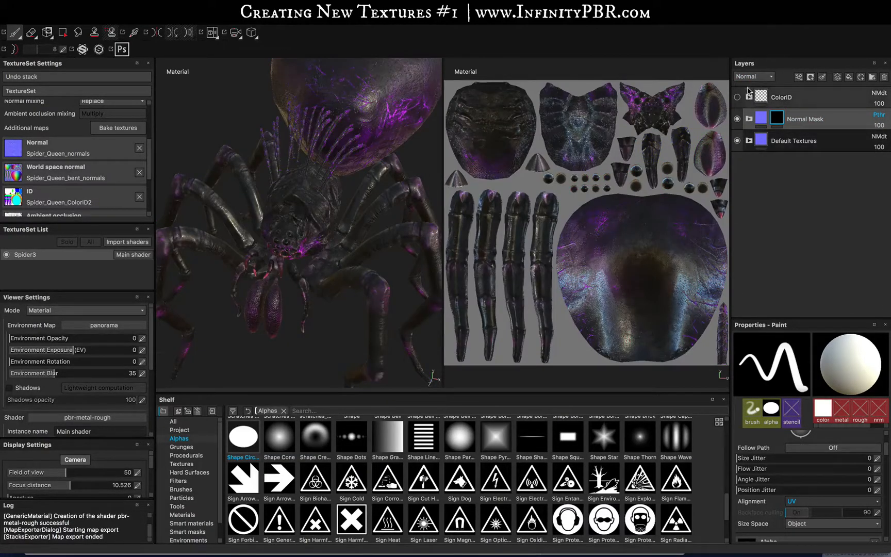
pyautogui.click(753, 76)
pyautogui.click(748, 86)
# Examine the default textures on the spider's legs, head and body from several angles
pyautogui.keyDown('alt'); pyautogui.moveTo(288, 196); pyautogui.dragTo(330, 233); pyautogui.keyUp('alt')
pyautogui.keyDown('alt'); pyautogui.moveTo(251, 301); pyautogui.dragTo(281, 313); pyautogui.keyUp('alt')
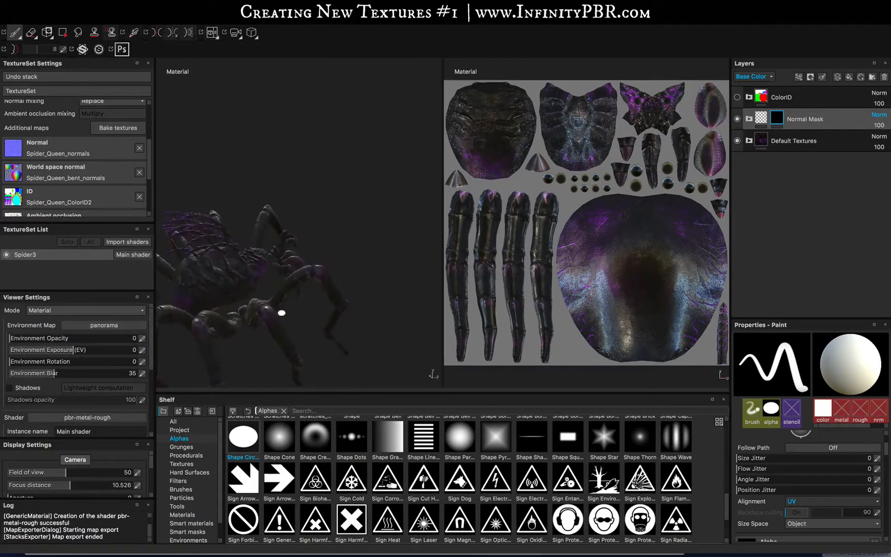
pyautogui.moveTo(235, 244)
pyautogui.keyDown('alt'); pyautogui.mouseDown()
pyautogui.moveTo(281, 267)
pyautogui.moveTo(170, 209)
pyautogui.moveTo(73, 201)
pyautogui.moveTo(194, 229)
pyautogui.mouseUp(); pyautogui.keyUp('alt')
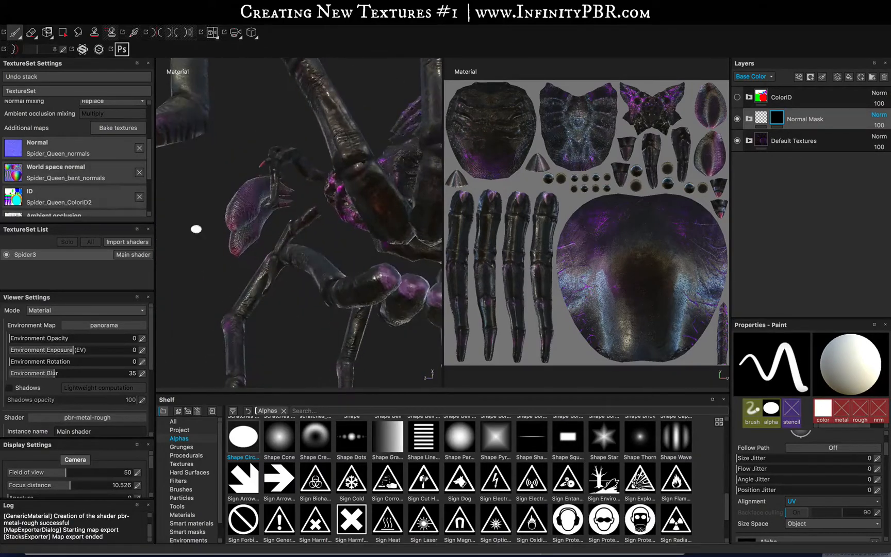
pyautogui.keyDown('alt'); pyautogui.moveTo(374, 261); pyautogui.dragTo(175, 186); pyautogui.keyUp('alt')
pyautogui.scroll(-3, 57, 171)
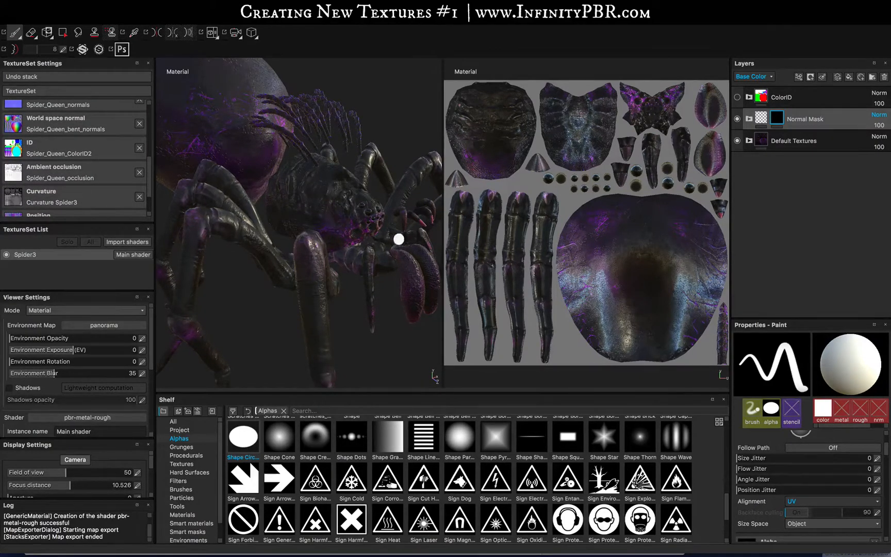
pyautogui.keyDown('alt'); pyautogui.moveTo(375, 228); pyautogui.dragTo(293, 238); pyautogui.keyUp('alt')
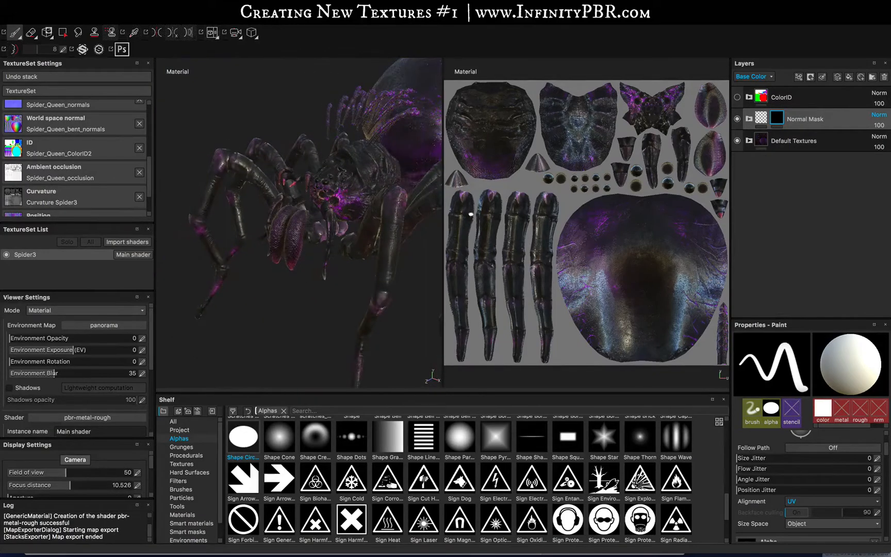
# Show the ColorID folder and inspect its colour regions on the spider model
pyautogui.click(738, 97)
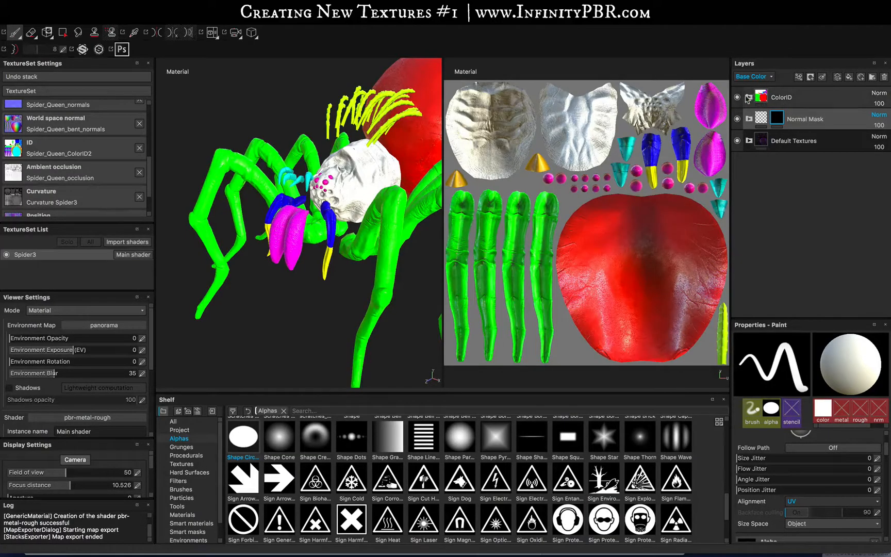
pyautogui.keyDown('alt'); pyautogui.moveTo(293, 242); pyautogui.dragTo(270, 273); pyautogui.keyUp('alt')
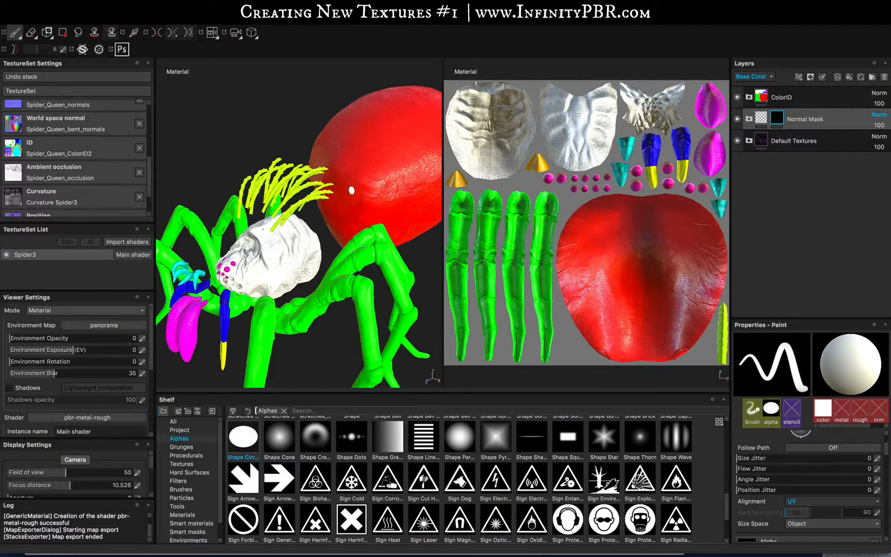
pyautogui.keyDown('alt'); pyautogui.moveTo(342, 202); pyautogui.dragTo(323, 240); pyautogui.keyUp('alt')
pyautogui.scroll(5, 242, 256)
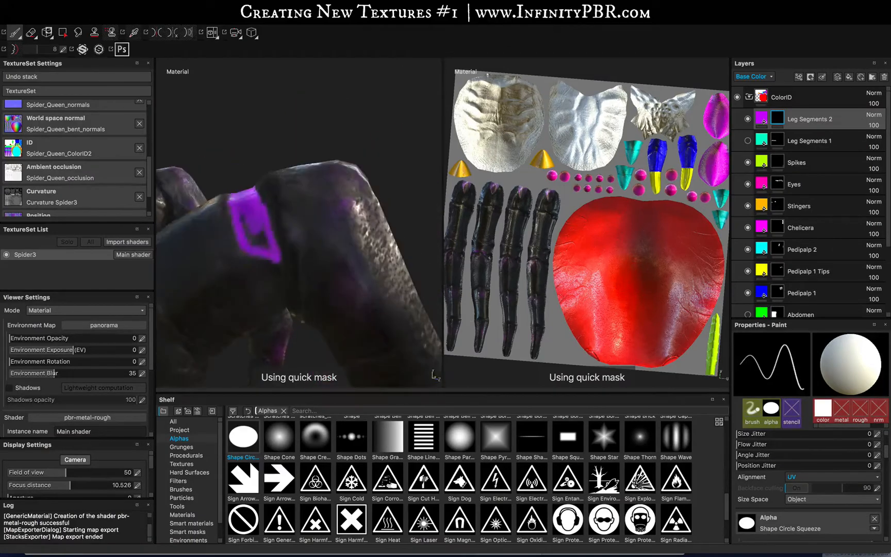
# Paint the Leg Segments 2 mask as a purple band around the leg joint, alternating white and black mask values
pyautogui.moveTo(288, 248)
pyautogui.keyDown('alt'); pyautogui.mouseDown()
pyautogui.moveTo(328, 241)
pyautogui.moveTo(288, 205)
pyautogui.mouseUp(); pyautogui.keyUp('alt')
pyautogui.press('x')
pyautogui.scroll(-10, 295, 265)
pyautogui.scroll(10, 289, 268)
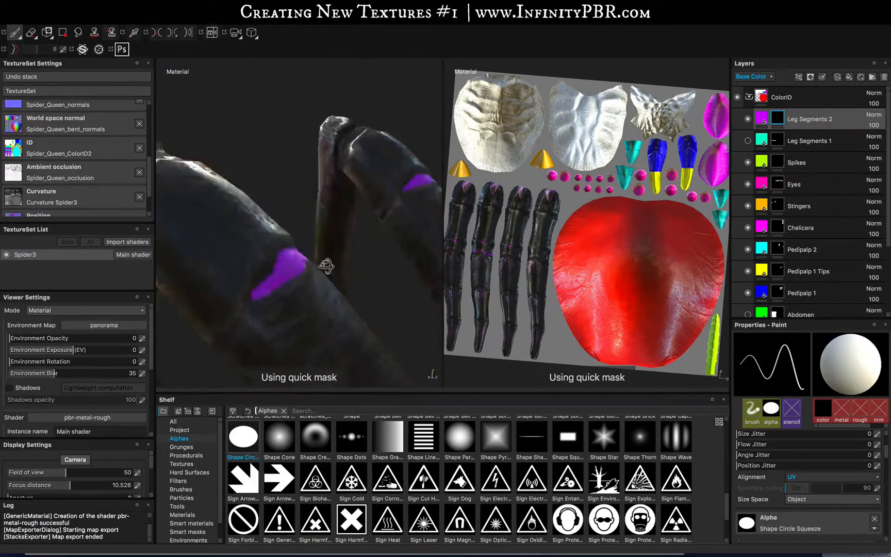
pyautogui.moveTo(289, 268)
pyautogui.keyDown('alt'); pyautogui.mouseDown()
pyautogui.moveTo(248, 222)
pyautogui.moveTo(255, 272)
pyautogui.moveTo(206, 217)
pyautogui.mouseUp(); pyautogui.keyUp('alt')
pyautogui.press('x')
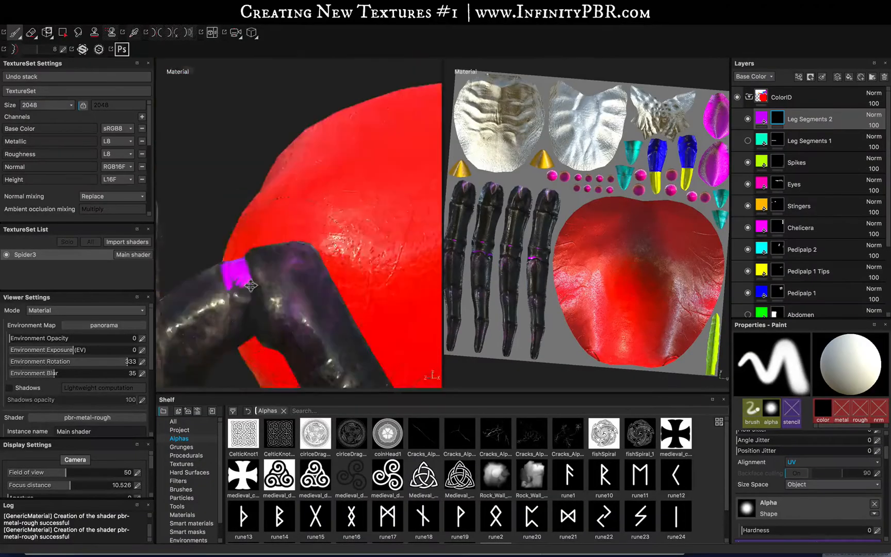
# Extend the purple Leg Segments 2 band around the sides of the leg joints on the 3D model
pyautogui.press('x')
pyautogui.scroll(10, 534, 265)
pyautogui.scroll(-15, 588, 222)
pyautogui.scroll(8, 299, 257)
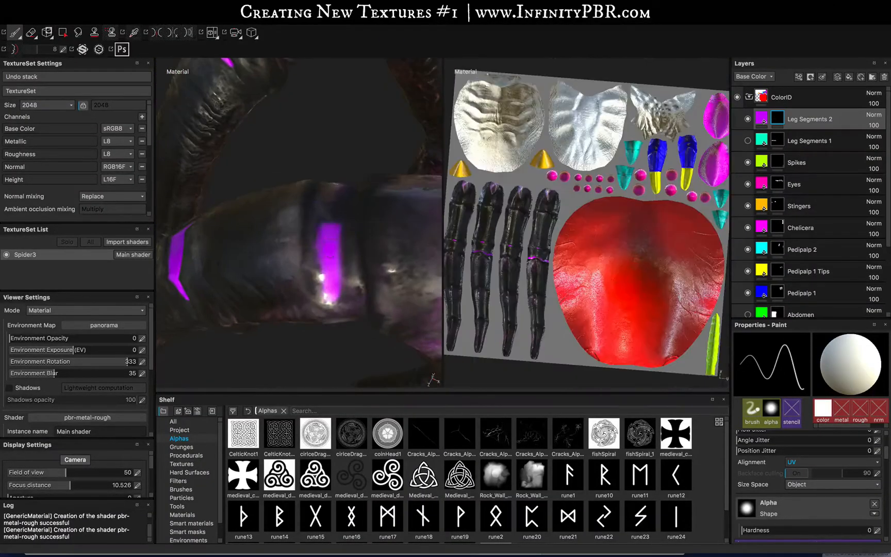
pyautogui.keyDown('alt'); pyautogui.moveTo(330, 263); pyautogui.dragTo(310, 220); pyautogui.keyUp('alt')
pyautogui.keyDown('shift'); pyautogui.moveTo(310, 221); pyautogui.dragTo(287, 214, button='right'); pyautogui.keyUp('shift')
pyautogui.moveTo(286, 214)
pyautogui.keyDown('alt'); pyautogui.mouseDown()
pyautogui.moveTo(320, 258)
pyautogui.moveTo(361, 247)
pyautogui.mouseUp(); pyautogui.keyUp('alt')
pyautogui.moveTo(269, 150); pyautogui.dragTo(380, 245)
# Complete the Leg Segments 2 mask band across the leg pieces in the 2D UV view
pyautogui.press('x')
pyautogui.scroll(-15, 309, 222)
pyautogui.scroll(10, 537, 256)
pyautogui.press('x')
pyautogui.moveTo(539, 251); pyautogui.dragTo(645, 283)
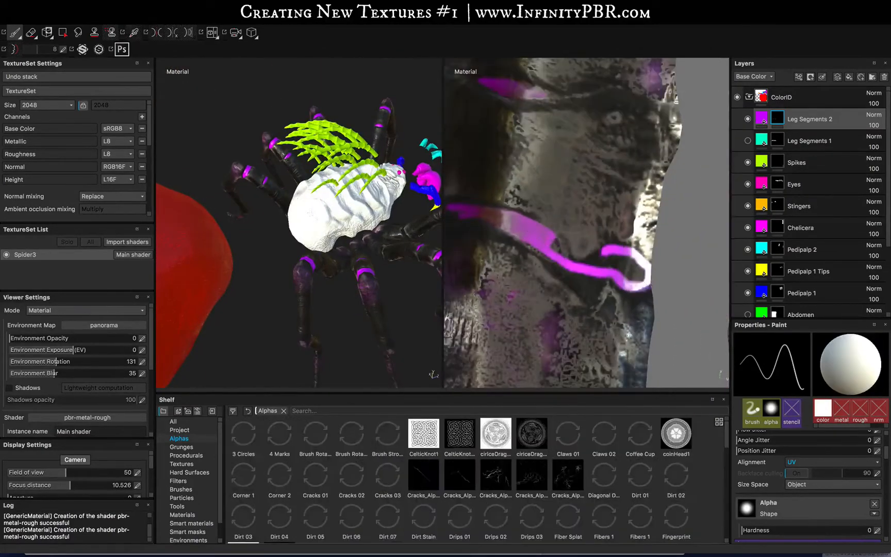
pyautogui.keyDown('alt'); pyautogui.moveTo(516, 232); pyautogui.dragTo(578, 232, button='middle'); pyautogui.keyUp('alt')
pyautogui.moveTo(532, 253); pyautogui.dragTo(608, 248)
pyautogui.press('x')
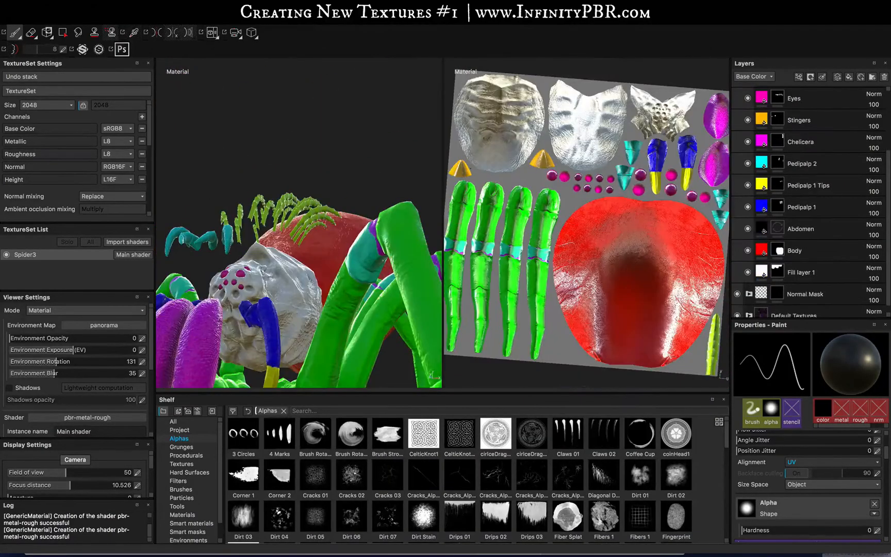
# Export the Spider3 texture set with the ColorID layers as 8-bit PNG maps at 2048x2048 into the ColorID Export folder
pyautogui.scroll(3, 798, 127)
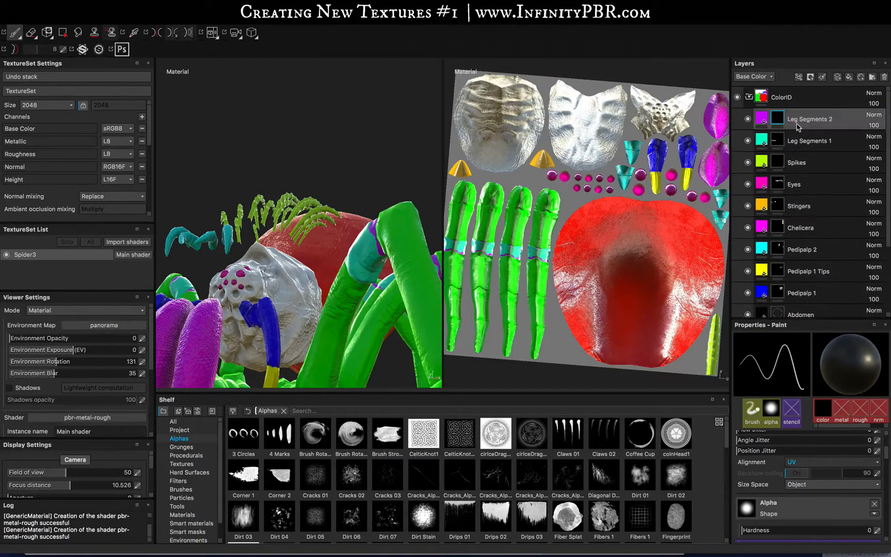
pyautogui.click(787, 101)
pyautogui.rightClick(788, 92)
pyautogui.click(769, 90)
pyautogui.press('super+shift+e')
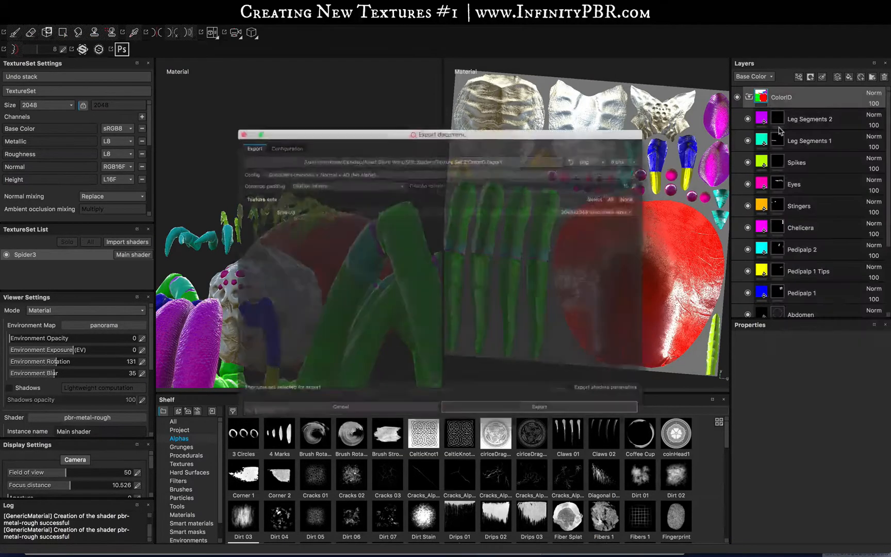
pyautogui.click(547, 139)
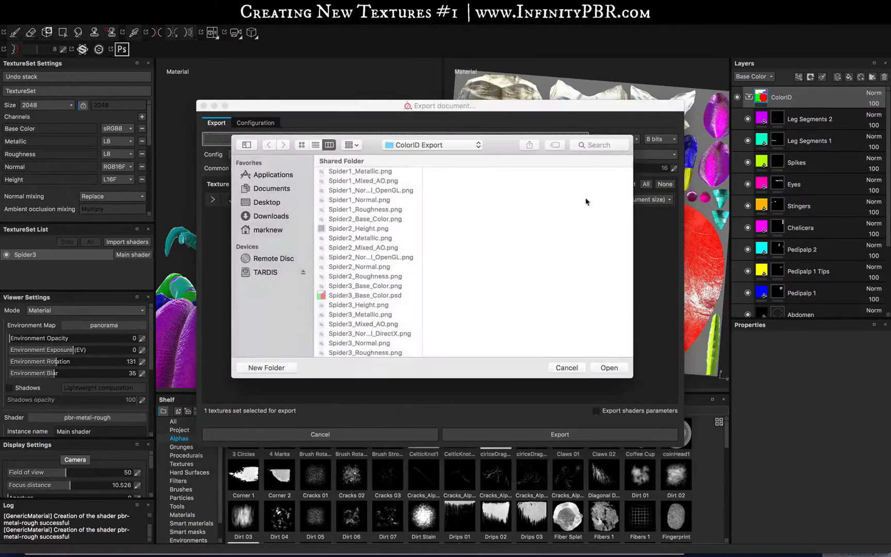
pyautogui.click(615, 369)
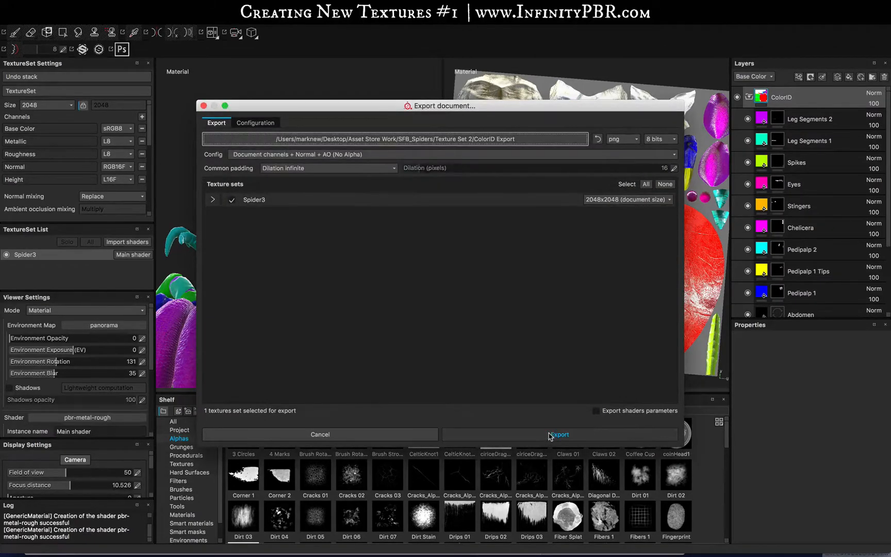
pyautogui.click(502, 433)
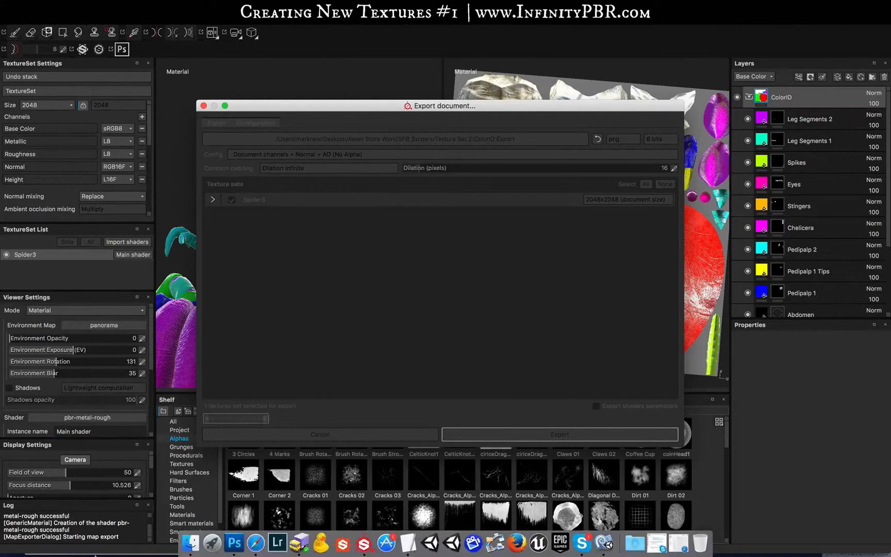
pyautogui.click(400, 277)
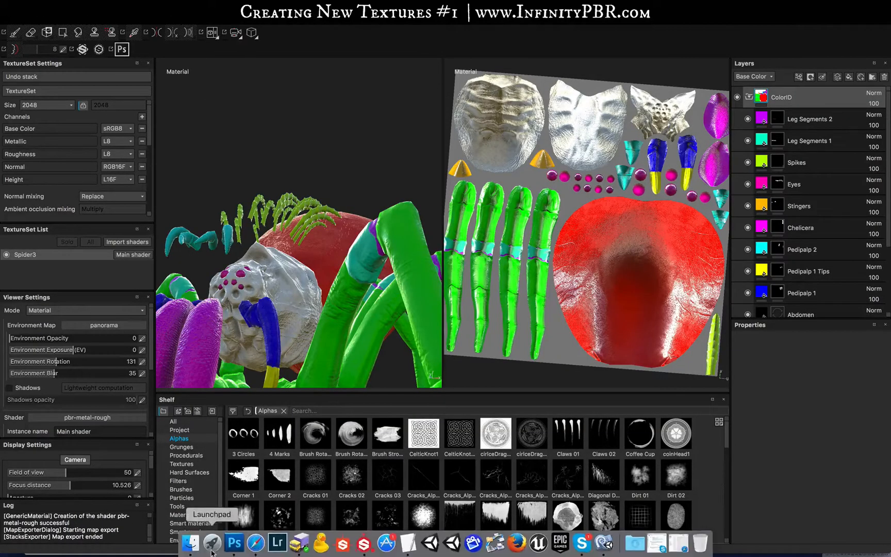
# In Finder, open the exported Spider3_Base_Color.png to check its colour regions, and close the preview
pyautogui.click(212, 546)
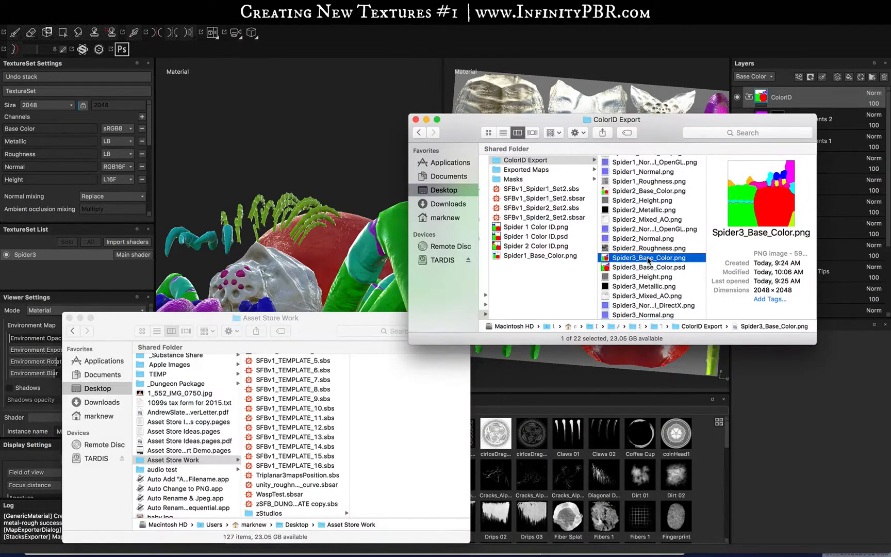
pyautogui.moveTo(647, 260)
pyautogui.mouseDown()
pyautogui.moveTo(704, 324)
pyautogui.moveTo(678, 257)
pyautogui.moveTo(662, 260)
pyautogui.mouseUp()
pyautogui.doubleClick(651, 259)
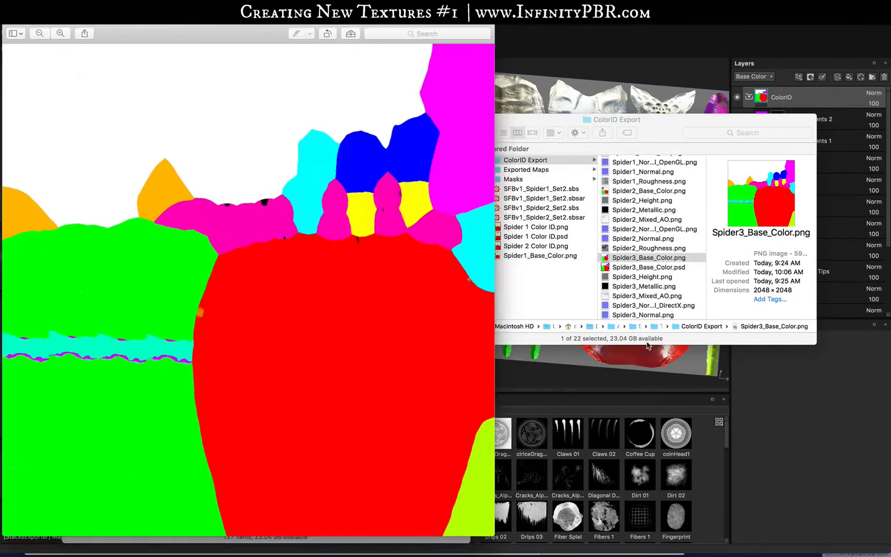
pyautogui.press('super+w')
# Open Spider3_Base_Color.png in Photoshop, copy the whole image into Spider3_Base_Color.psd, and move the pasted layer above all others
pyautogui.moveTo(649, 258); pyautogui.dragTo(244, 548)
pyautogui.press('super+a')
pyautogui.press('super+c')
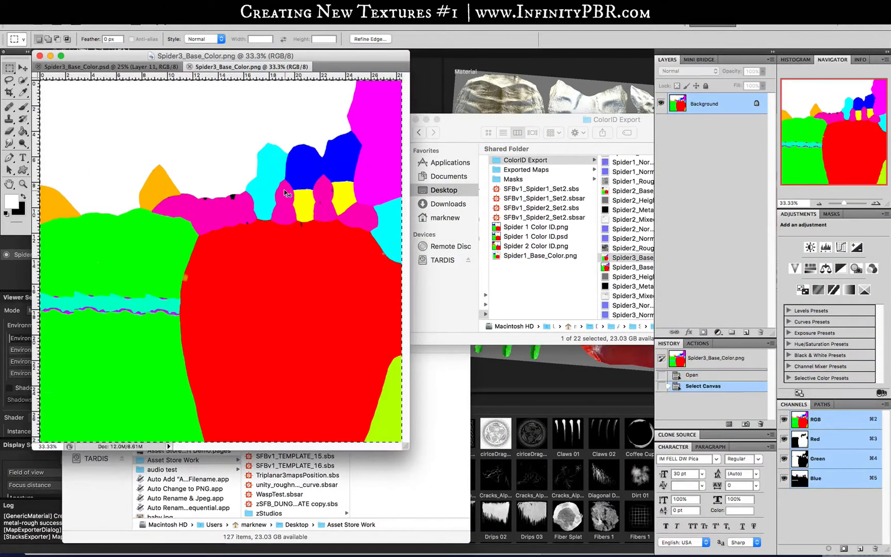
pyautogui.press('super+w')
pyautogui.press('super+v')
pyautogui.moveTo(704, 291); pyautogui.dragTo(717, 102)
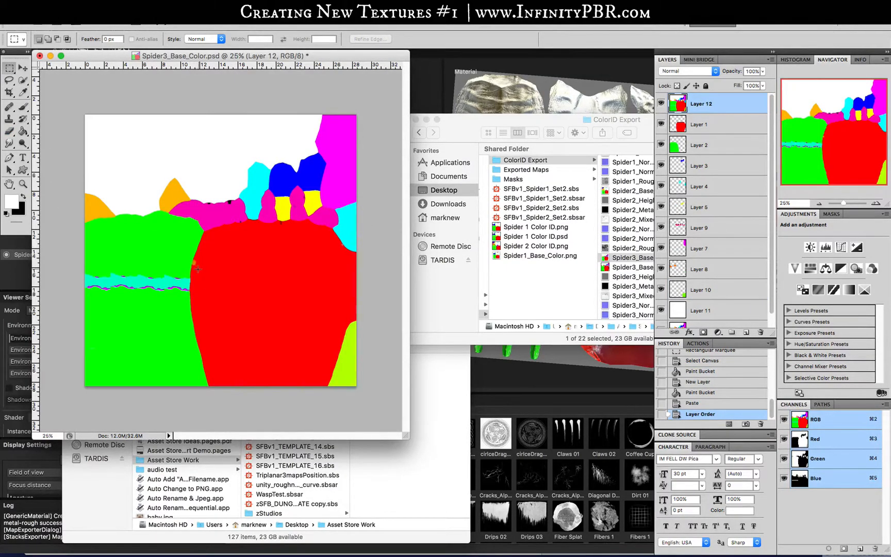
# Clear everything on the pasted layer except a rectangular area around the turquoise and purple leg-segment band
pyautogui.moveTo(9, 293); pyautogui.dragTo(32, 298)
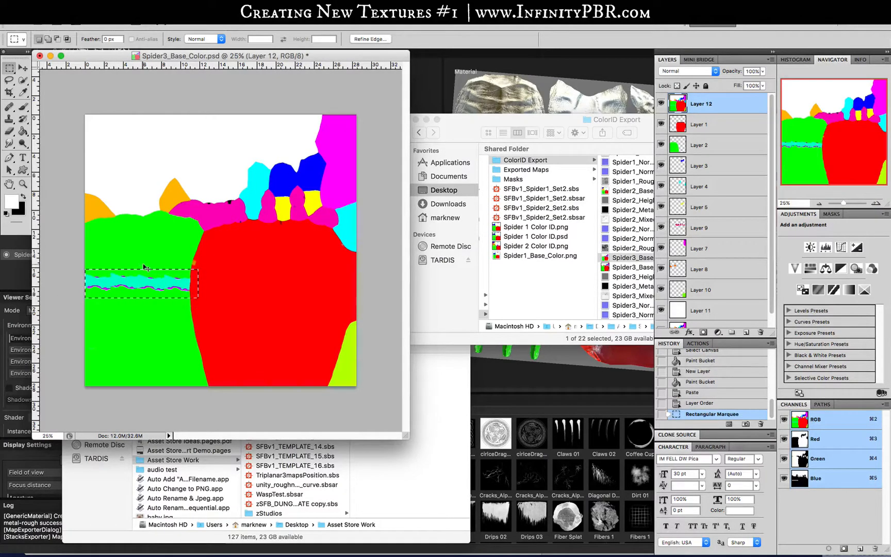
pyautogui.press('super+shift+i')
pyautogui.press('Delete')
pyautogui.press('super+d')
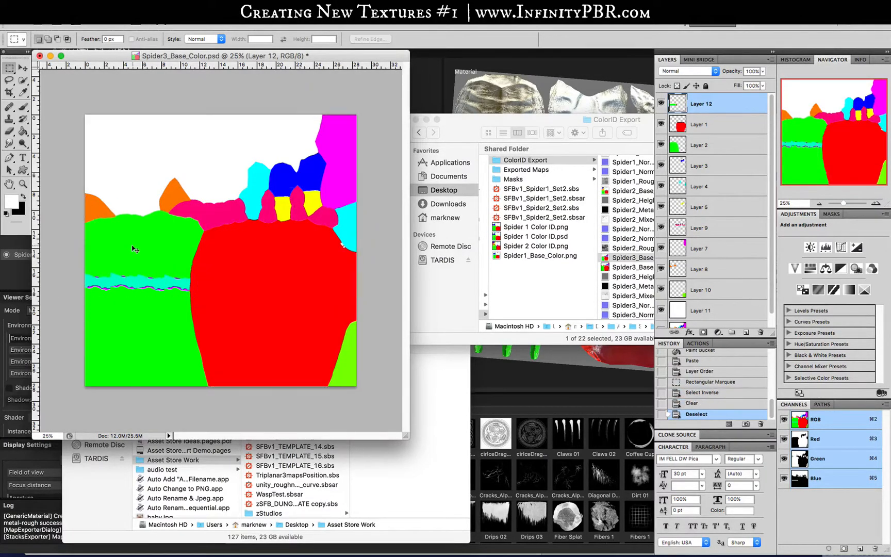
# Select the turquoise leg-segment band with Color Range, sampling its colour at a fuzziness of 8
pyautogui.press('super+equal')
pyautogui.press('super+equal')
pyautogui.press('super+equal')
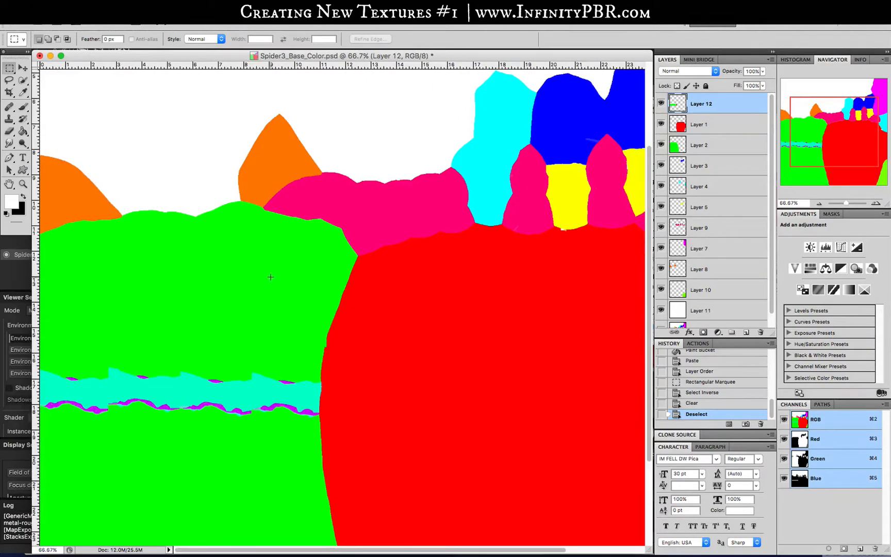
pyautogui.scroll(-3, 273, 277)
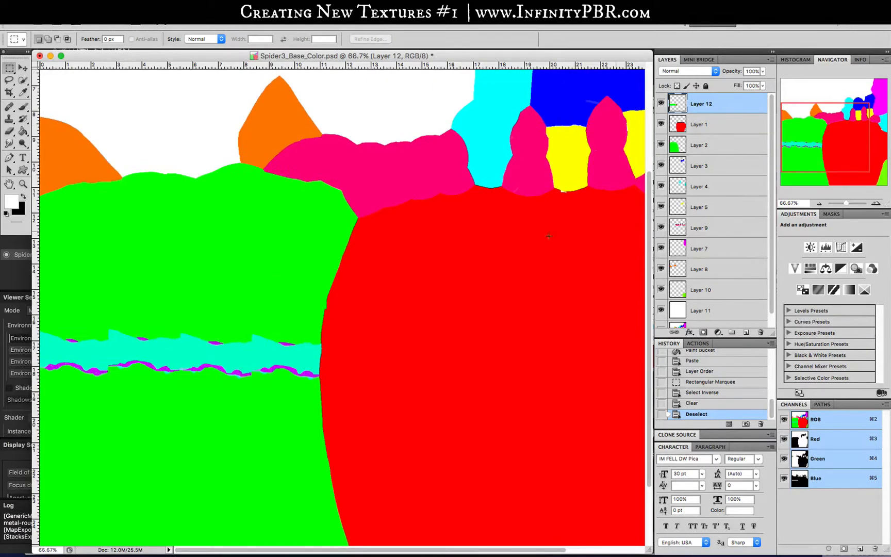
pyautogui.click(13, 206)
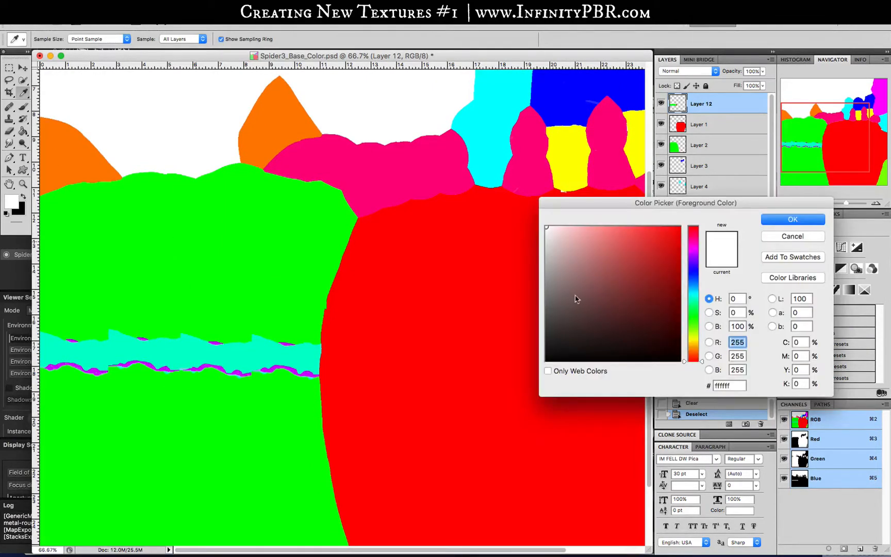
pyautogui.click(799, 238)
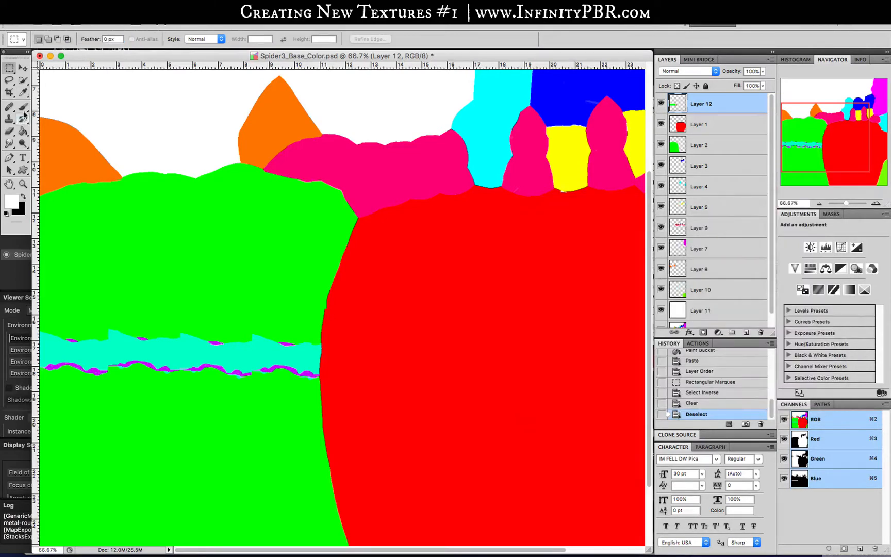
pyautogui.click(24, 93)
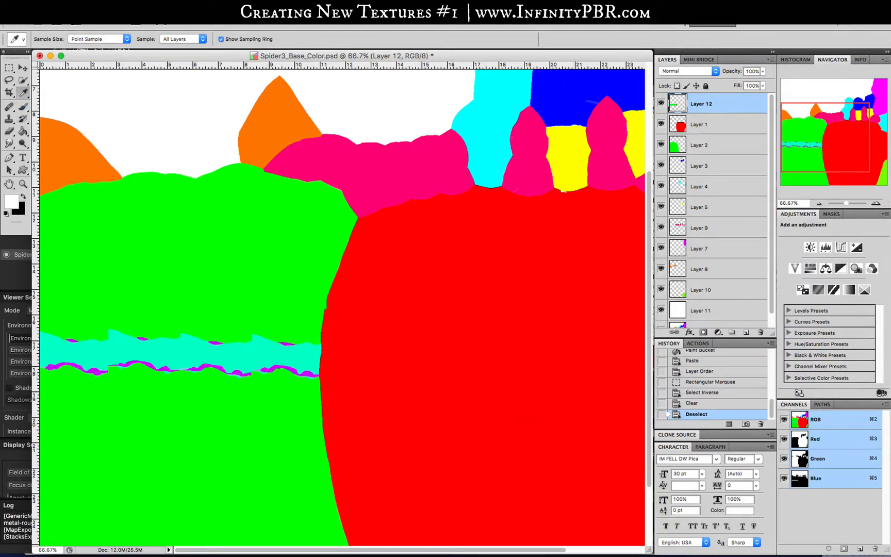
pyautogui.click(191, 18)
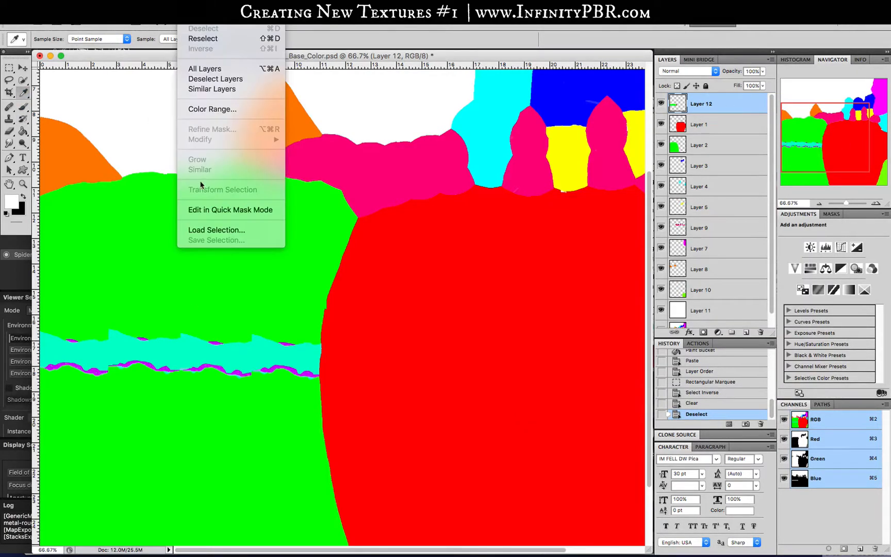
pyautogui.click(201, 110)
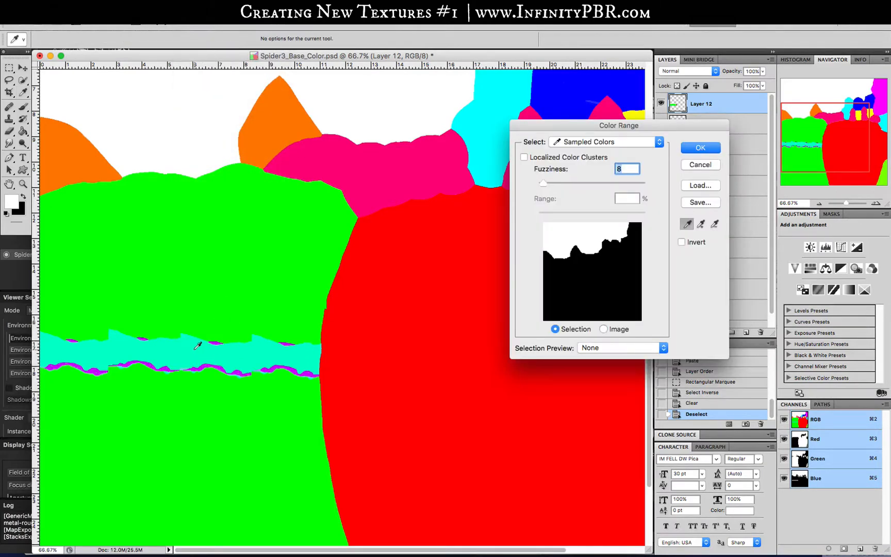
pyautogui.click(196, 347)
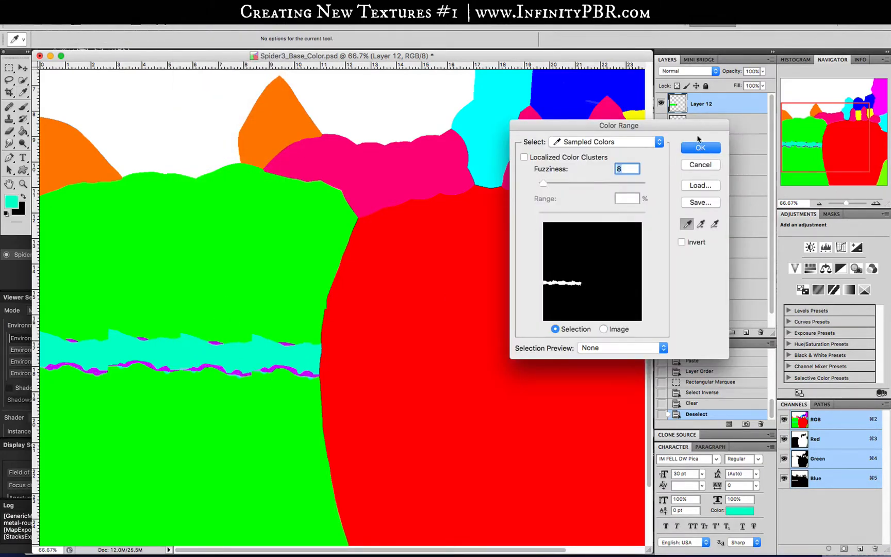
pyautogui.click(700, 147)
# Set the foreground colour to RGB 0, 255, 128 and choose the Paint Bucket for the selected band
pyautogui.click(12, 201)
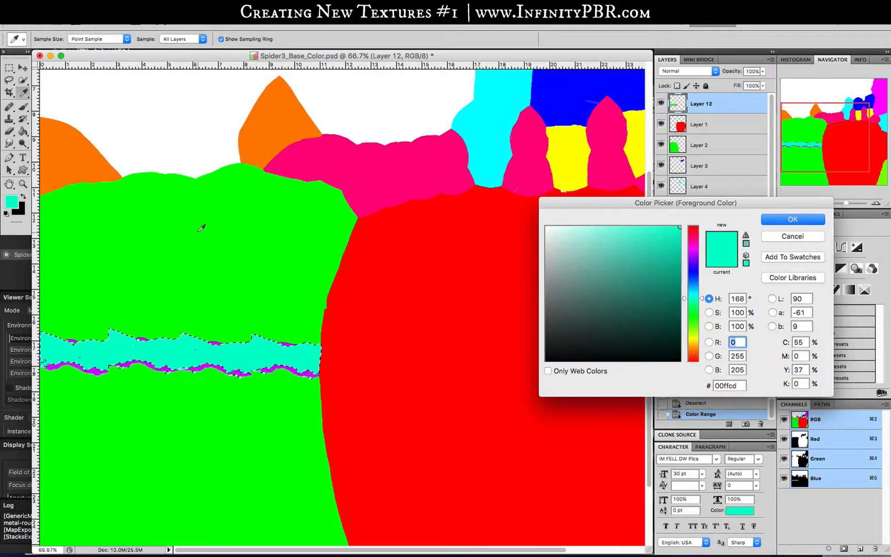
pyautogui.write('128')
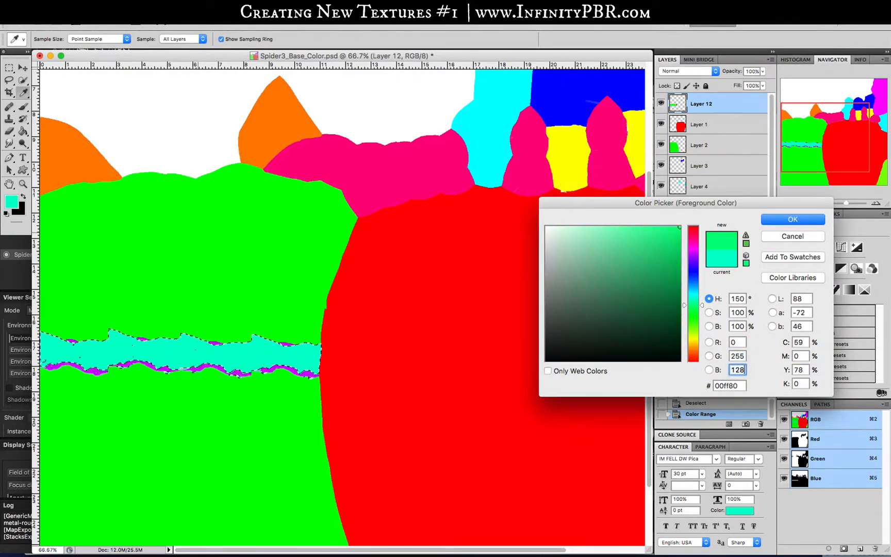
pyautogui.press('Return')
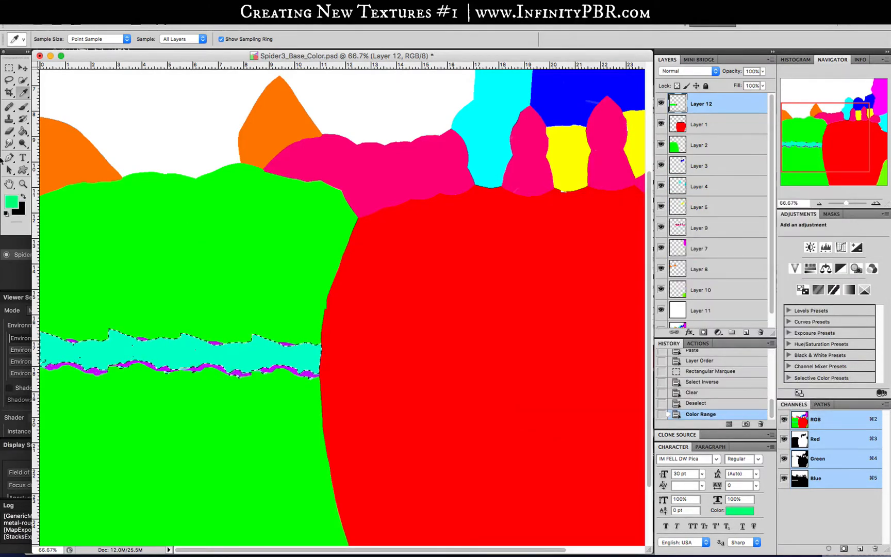
pyautogui.click(23, 131)
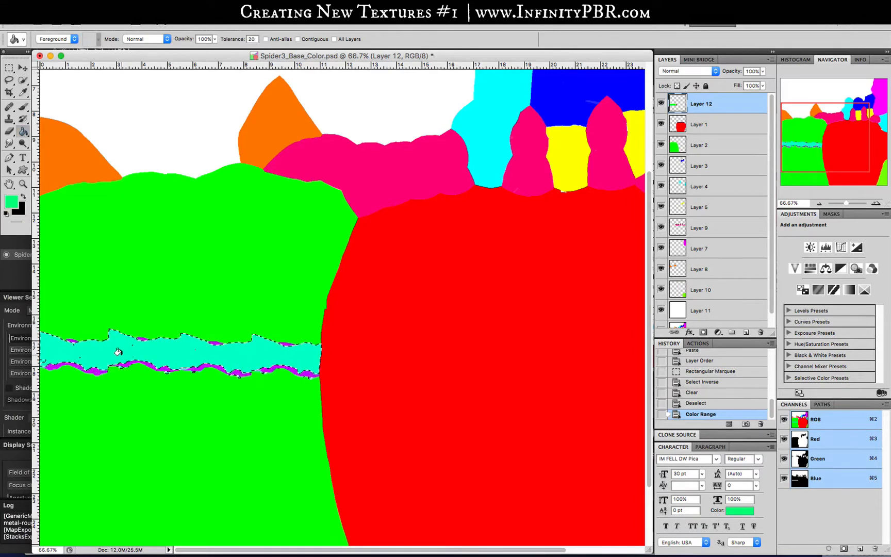
# Select the entire canvas and reselect the turquoise band with Color Range, using a fuzziness of 76
pyautogui.press('super+plus')
pyautogui.press('super+plus')
pyautogui.hscroll(-5, 117, 350)
pyautogui.scroll(-3, 116, 349)
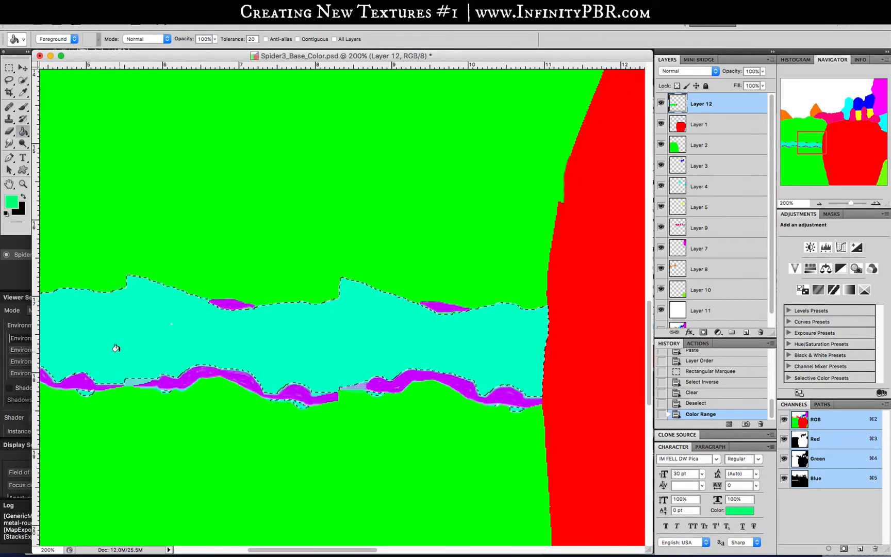
pyautogui.click(8, 80)
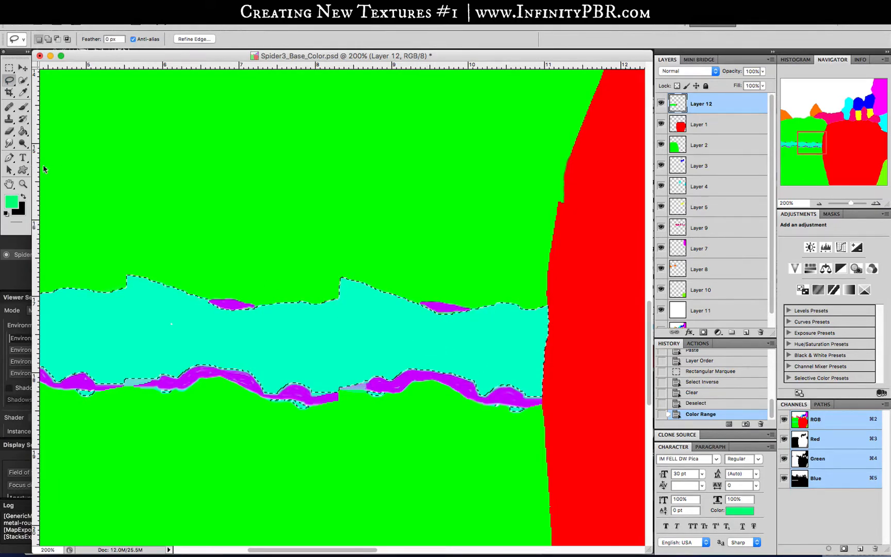
pyautogui.hscroll(-5, 297, 338)
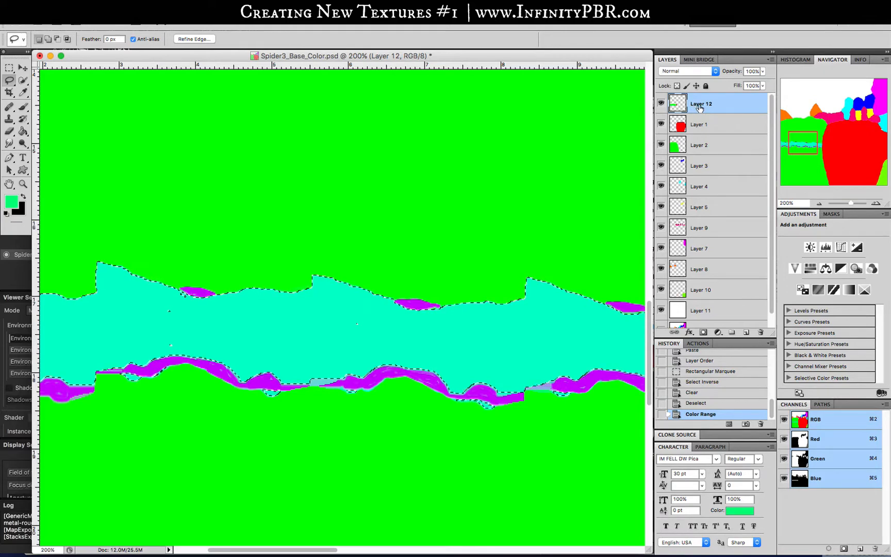
pyautogui.press('super+a')
pyautogui.click(215, 6)
pyautogui.moveTo(190, 6)
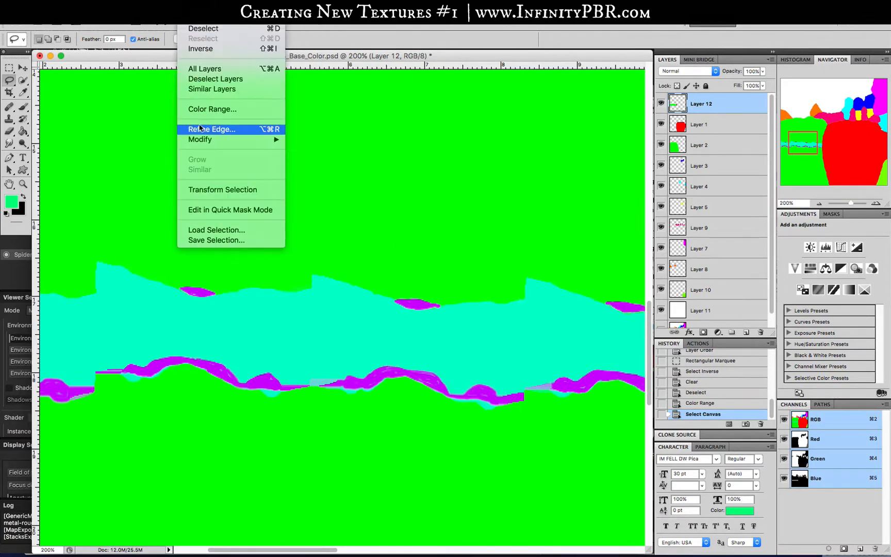
pyautogui.click(212, 109)
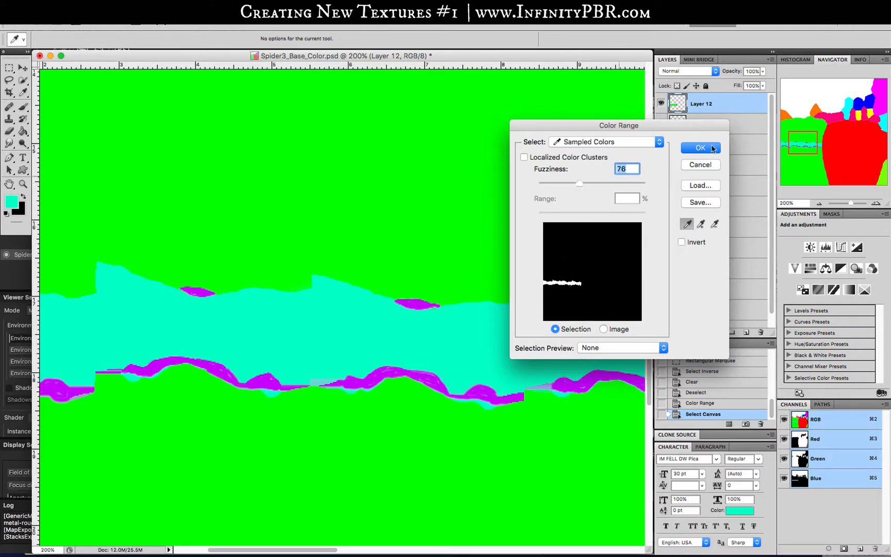
pyautogui.click(702, 149)
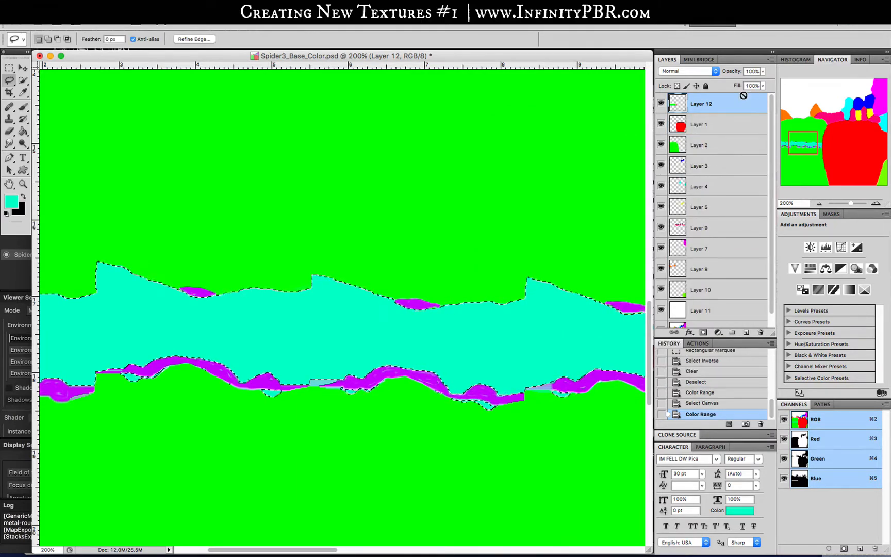
# Create a new layer and fill the selected turquoise band on it with a spring green using the Paint Bucket
pyautogui.press('shift+super+n')
pyautogui.press('Return')
pyautogui.click(12, 202)
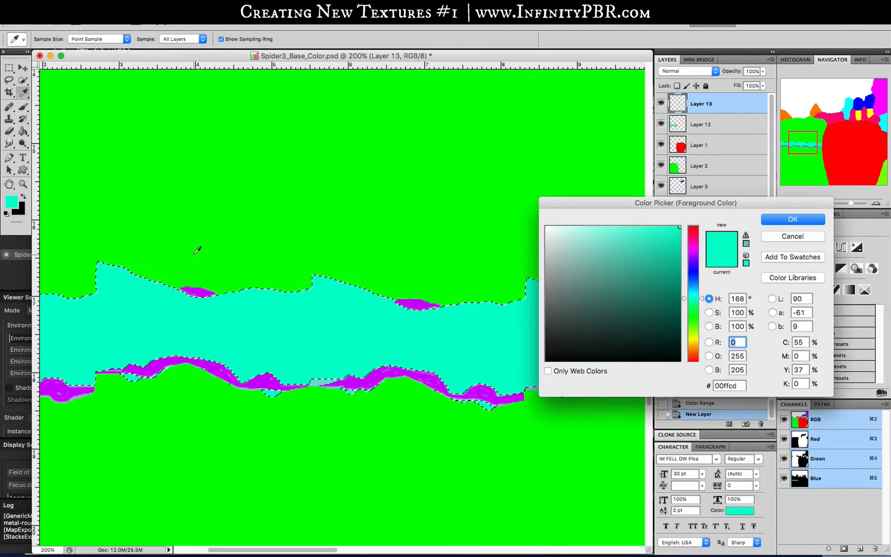
pyautogui.press('Tab')
pyautogui.write('2')
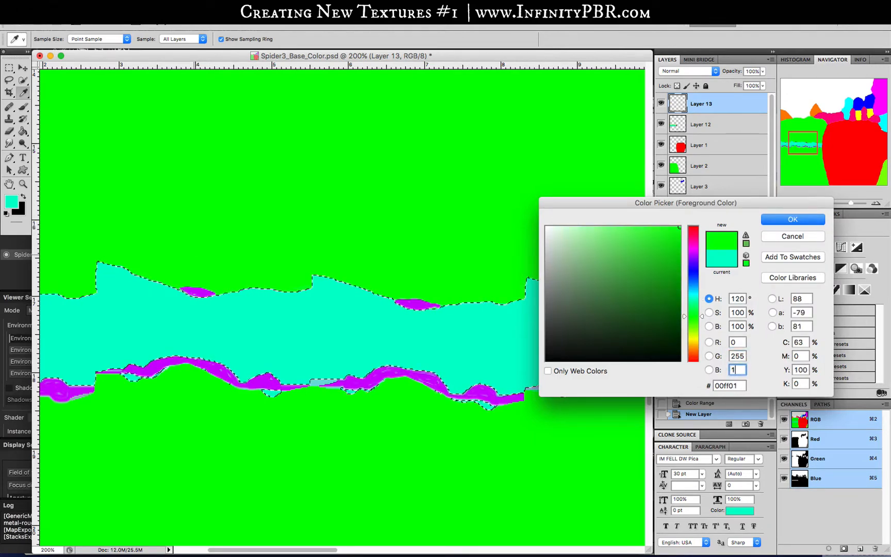
pyautogui.press('Return')
pyautogui.press('l')
pyautogui.click(22, 132)
pyautogui.click(218, 314)
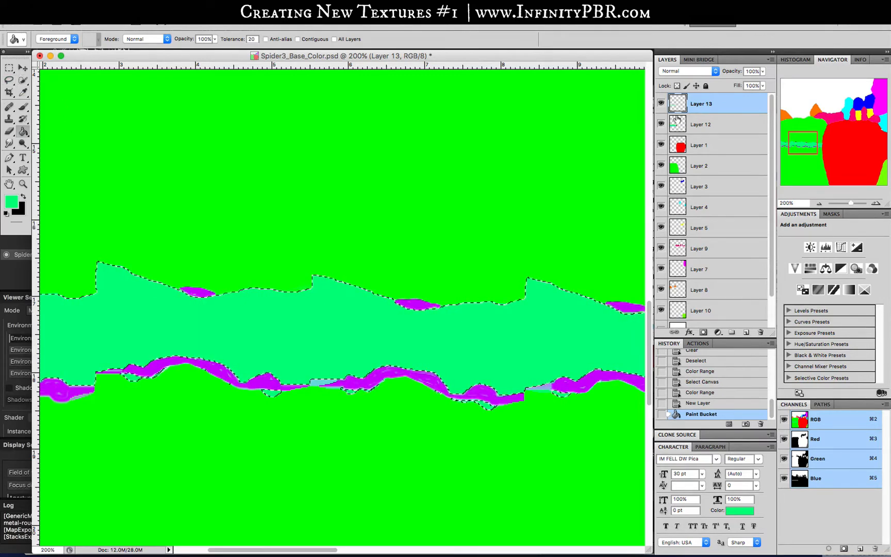
# On Layer 12, select the purple leg-segment areas with Color Range, sampling the purple and adjusting the fuzziness
pyautogui.click(738, 118)
pyautogui.press('super+a')
pyautogui.click(220, 11)
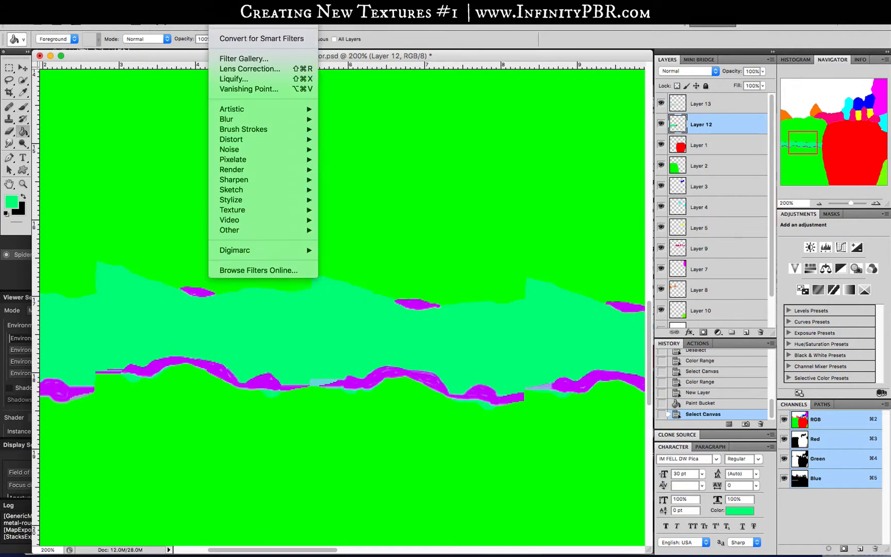
pyautogui.moveTo(191, 12)
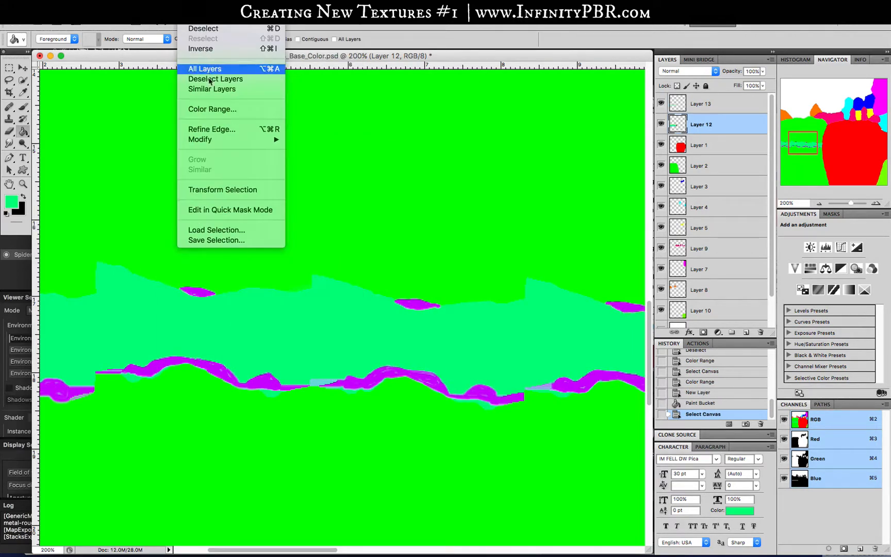
pyautogui.click(211, 108)
pyautogui.click(210, 360)
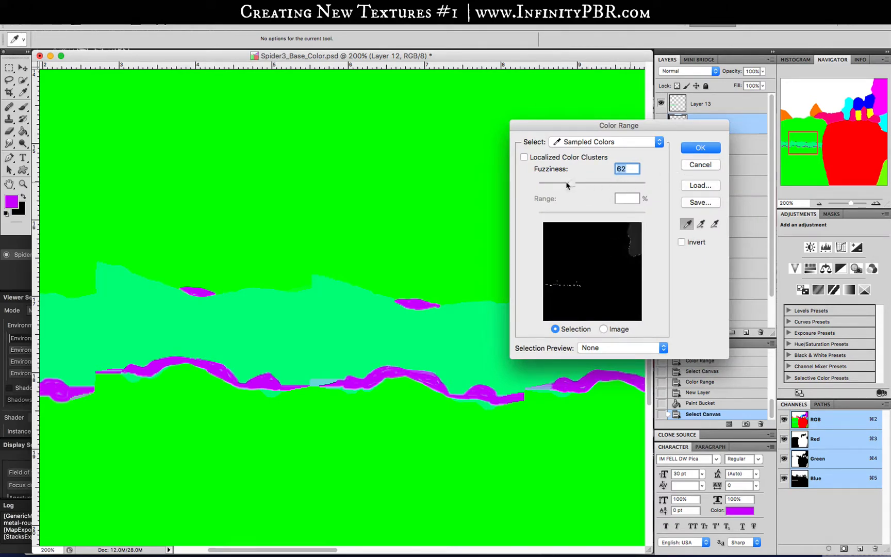
pyautogui.moveTo(566, 182); pyautogui.dragTo(606, 183)
pyautogui.click(700, 149)
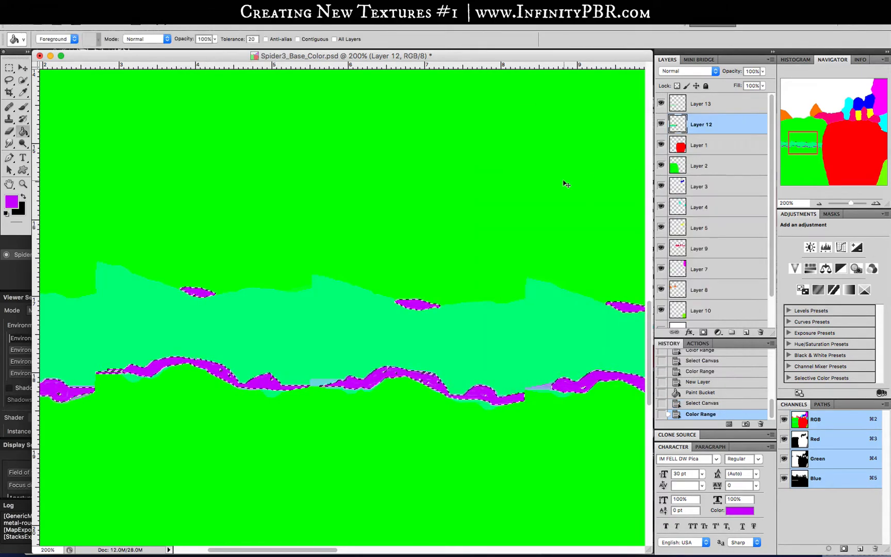
# Remove the large magenta region from the selection with the Rectangular Marquee, keeping only the purple leg-segment areas selected
pyautogui.press('super+minus')
pyautogui.press('super+minus')
pyautogui.press('super+minus')
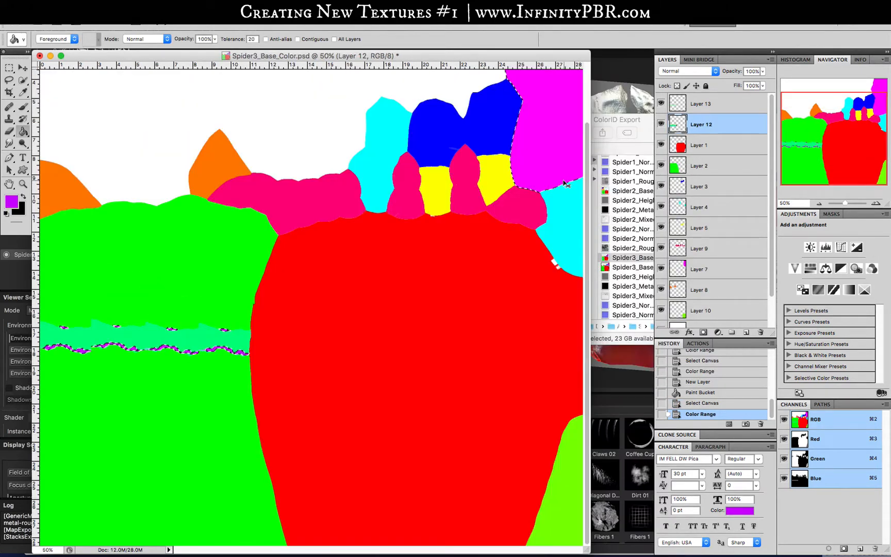
pyautogui.click(10, 68)
pyautogui.moveTo(333, 338); pyautogui.dragTo(547, 61)
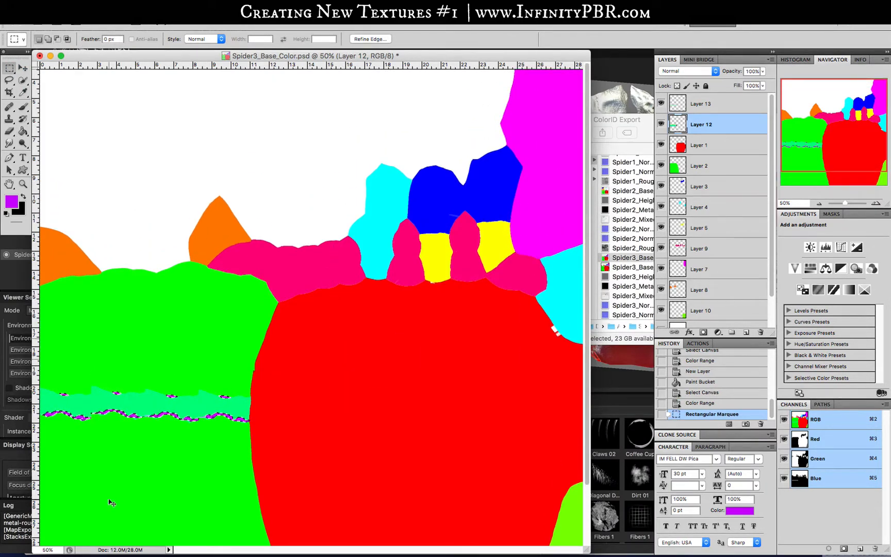
# Add the gaps and margins around the purple areas in the leftmost leg segments to the selection with the Lasso
pyautogui.press('super+plus')
pyautogui.press('super+plus')
pyautogui.press('super+plus')
pyautogui.press('super+plus')
pyautogui.hscroll(-15, 106, 496)
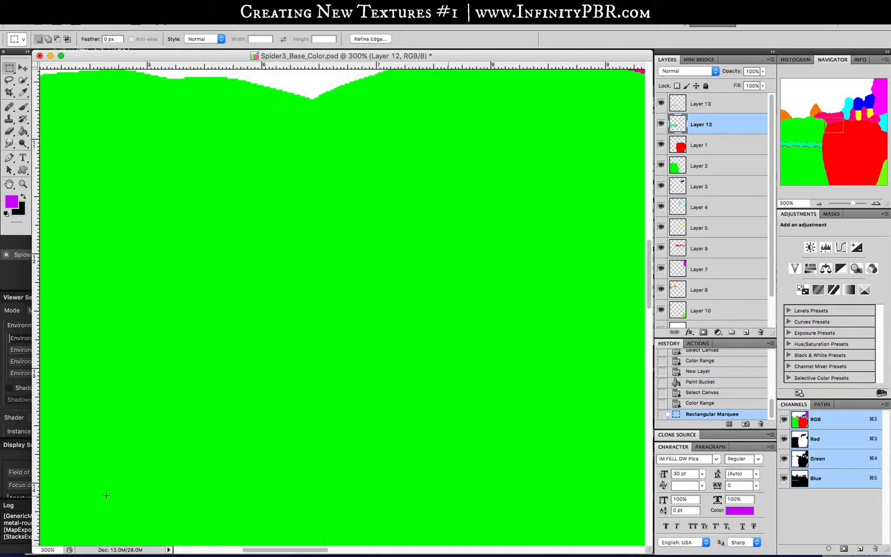
pyautogui.scroll(-8, 107, 497)
pyautogui.hscroll(-10, 106, 497)
pyautogui.scroll(-4, 106, 496)
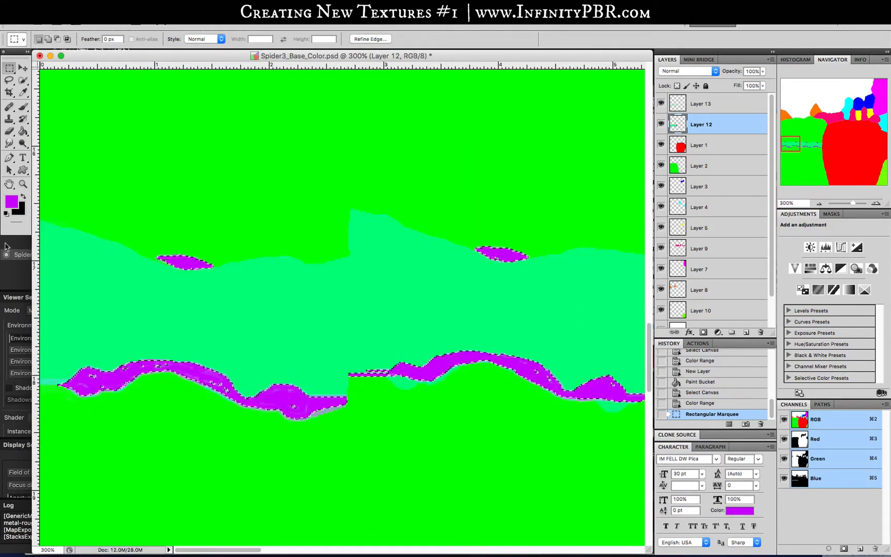
pyautogui.click(9, 80)
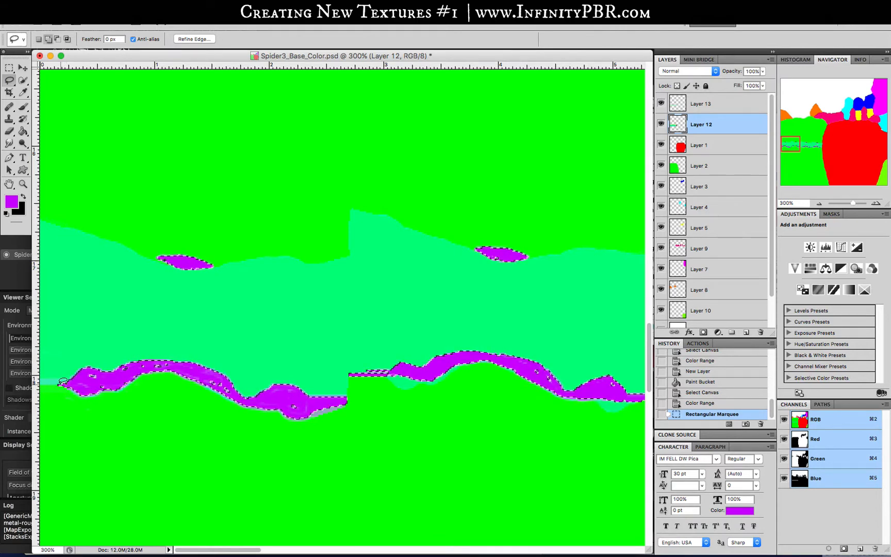
pyautogui.moveTo(71, 371)
pyautogui.keyDown('shift'); pyautogui.mouseDown()
pyautogui.moveTo(194, 332)
pyautogui.moveTo(320, 360)
pyautogui.moveTo(342, 399)
pyautogui.moveTo(296, 412)
pyautogui.moveTo(173, 366)
pyautogui.moveTo(71, 381)
pyautogui.mouseUp(); pyautogui.keyUp('shift')
pyautogui.moveTo(160, 260)
pyautogui.keyDown('shift'); pyautogui.mouseDown()
pyautogui.moveTo(149, 282)
pyautogui.moveTo(210, 266)
pyautogui.mouseUp(); pyautogui.keyUp('shift')
pyautogui.moveTo(479, 251)
pyautogui.keyDown('shift'); pyautogui.mouseDown()
pyautogui.moveTo(526, 255)
pyautogui.moveTo(542, 269)
pyautogui.mouseUp(); pyautogui.keyUp('shift')
pyautogui.keyDown('shift'); pyautogui.moveTo(390, 370); pyautogui.dragTo(363, 373); pyautogui.keyUp('shift')
pyautogui.keyDown('shift'); pyautogui.moveTo(604, 393); pyautogui.dragTo(363, 373); pyautogui.keyUp('shift')
# Extend the Lasso selection around the remaining purple areas along the band up to the red region
pyautogui.hscroll(10, 363, 374)
pyautogui.keyDown('shift'); pyautogui.moveTo(287, 395); pyautogui.dragTo(219, 336); pyautogui.keyUp('shift')
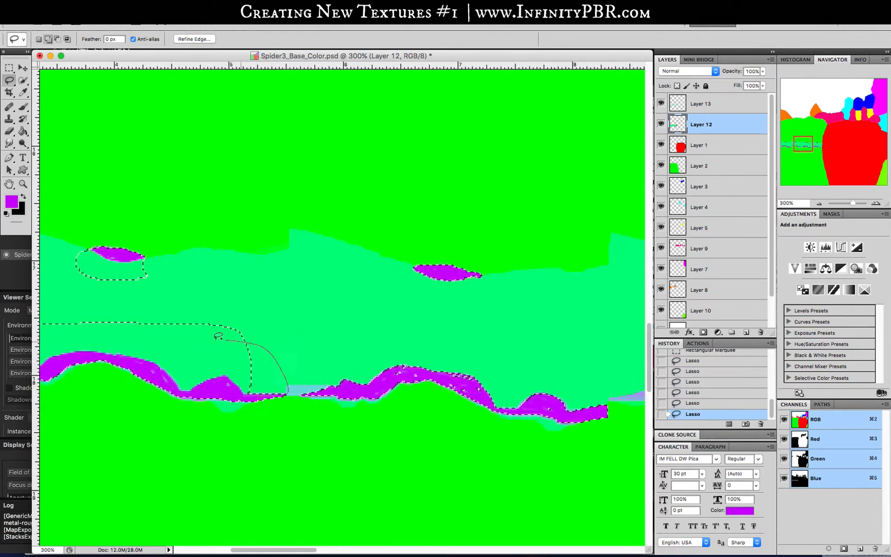
pyautogui.keyDown('shift'); pyautogui.moveTo(357, 356); pyautogui.dragTo(312, 395); pyautogui.keyUp('shift')
pyautogui.hscroll(6, 311, 395)
pyautogui.moveTo(176, 270)
pyautogui.keyDown('shift'); pyautogui.mouseDown()
pyautogui.moveTo(234, 293)
pyautogui.moveTo(240, 276)
pyautogui.mouseUp(); pyautogui.keyUp('shift')
pyautogui.hscroll(4, 239, 276)
pyautogui.keyDown('shift'); pyautogui.moveTo(353, 271); pyautogui.dragTo(429, 280); pyautogui.keyUp('shift')
pyautogui.keyDown('shift'); pyautogui.moveTo(273, 394); pyautogui.dragTo(276, 387); pyautogui.keyUp('shift')
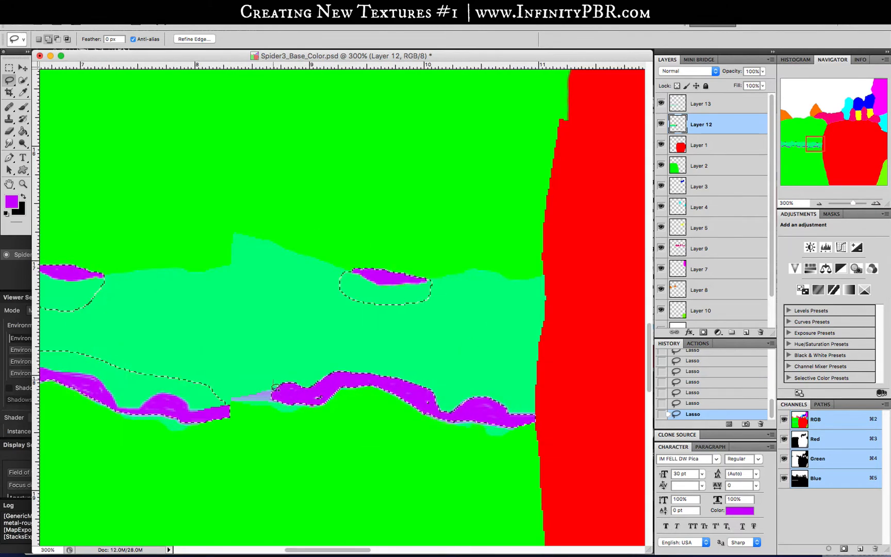
pyautogui.keyDown('shift'); pyautogui.moveTo(512, 361); pyautogui.dragTo(273, 384); pyautogui.keyUp('shift')
# Create a new layer above Layer 1 and change the foreground colour to violet by setting its red value to 127
pyautogui.press('super+shift+n')
pyautogui.press('Return')
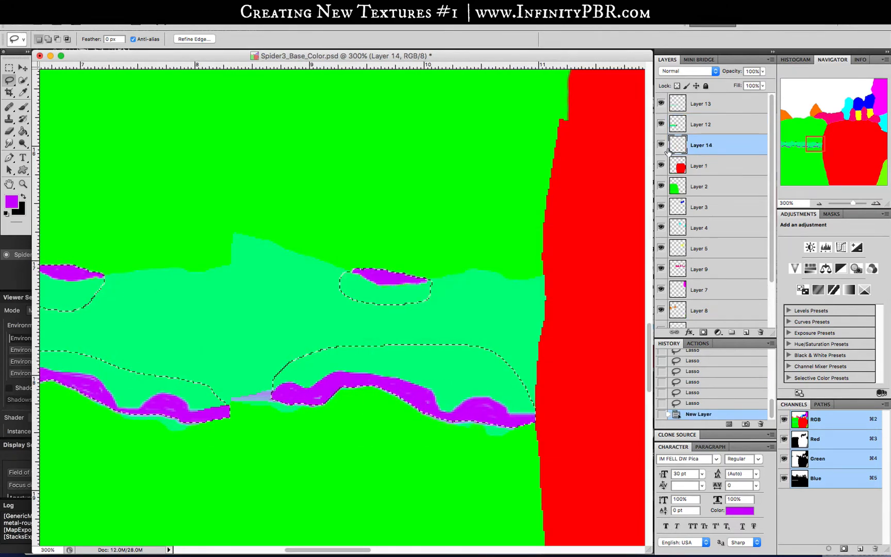
pyautogui.click(13, 203)
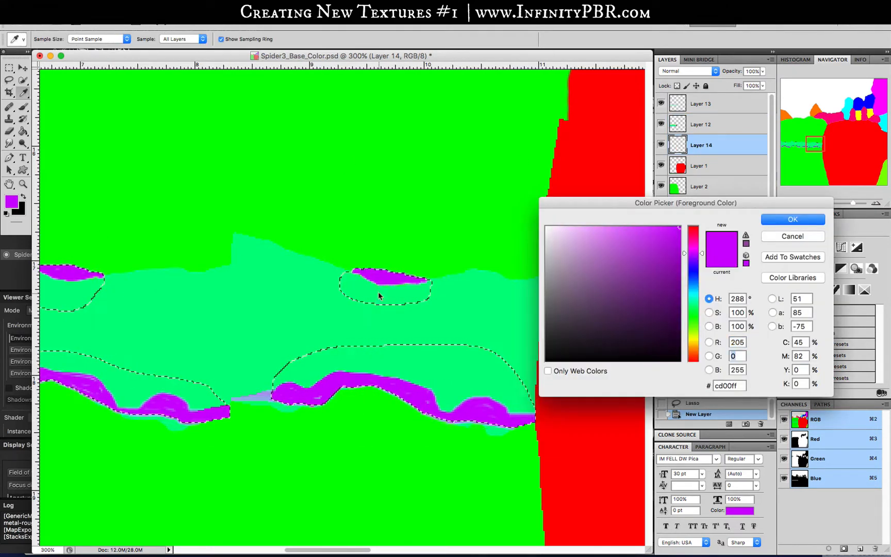
pyautogui.write('127')
pyautogui.press('Return')
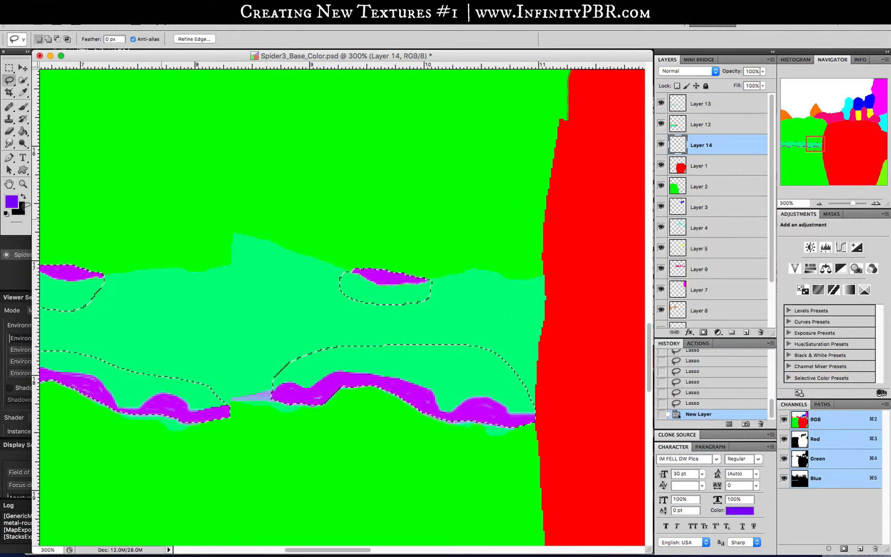
# Fill the selected purple leg-segment areas with the violet, raise Layer 14 above Layer 12 and deselect
pyautogui.click(23, 132)
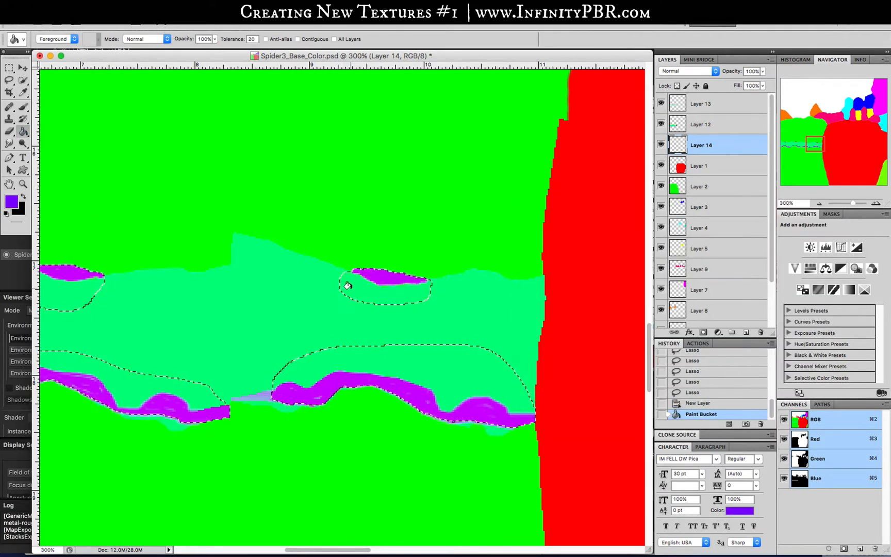
pyautogui.click(389, 273)
pyautogui.press('super+bracketright')
pyautogui.click(9, 80)
pyautogui.press('super+d')
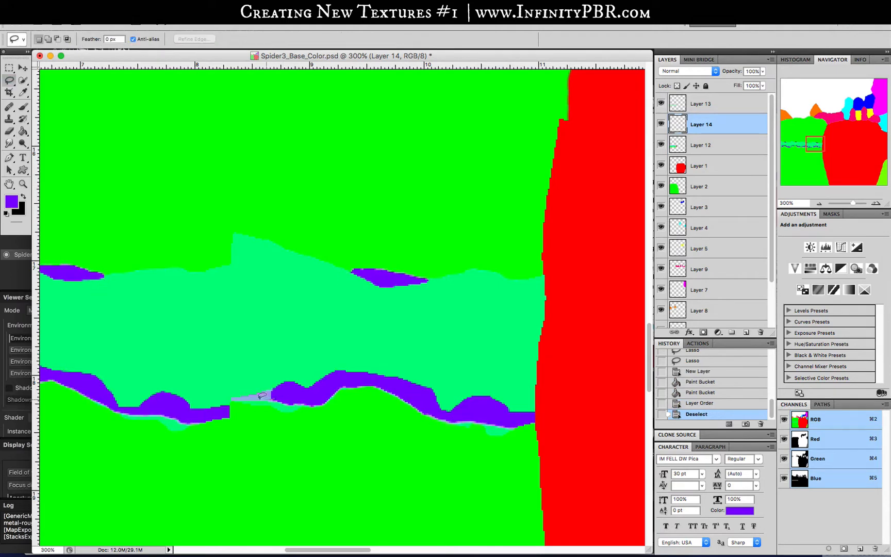
# Lasso the discoloured gaps between the violet areas along the band's lower edge, including the one at the canvas's left edge
pyautogui.moveTo(257, 398); pyautogui.dragTo(232, 373)
pyautogui.hscroll(-15, 271, 307)
pyautogui.keyDown('shift'); pyautogui.moveTo(273, 353); pyautogui.dragTo(310, 387); pyautogui.keyUp('shift')
pyautogui.keyDown('shift'); pyautogui.moveTo(54, 343); pyautogui.dragTo(37, 359); pyautogui.keyUp('shift')
# Create a new layer, sample the band's sea-green, fill the selected gaps with it and deselect
pyautogui.press('super+alt+shift+n')
pyautogui.click(12, 200)
pyautogui.click(57, 330)
pyautogui.press('Return')
pyautogui.click(24, 132)
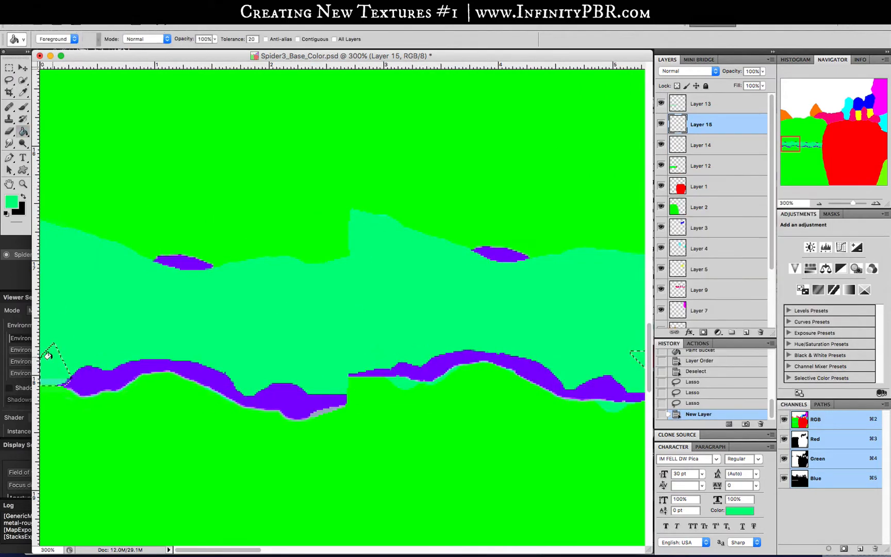
pyautogui.click(48, 356)
pyautogui.press('super+d')
# With Layer 12 hidden, lasso the green area below the band, following the violet lower edge along all segments to the red region
pyautogui.press('super+minus')
pyautogui.click(9, 80)
pyautogui.moveTo(55, 302); pyautogui.dragTo(156, 293)
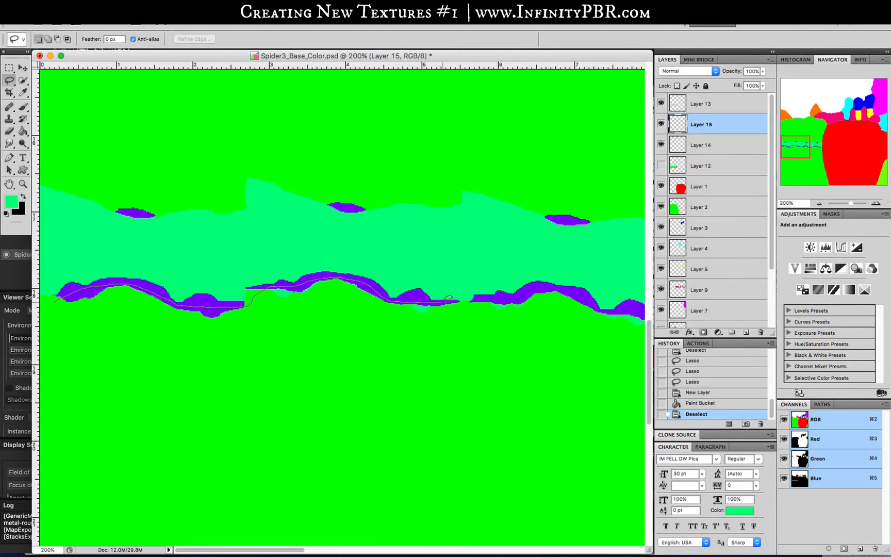
pyautogui.moveTo(445, 301); pyautogui.dragTo(55, 304)
pyautogui.hscroll(10, 210, 304)
pyautogui.keyDown('shift'); pyautogui.moveTo(206, 301); pyautogui.dragTo(328, 299); pyautogui.keyUp('shift')
pyautogui.keyDown('shift'); pyautogui.moveTo(603, 313); pyautogui.dragTo(235, 434); pyautogui.keyUp('shift')
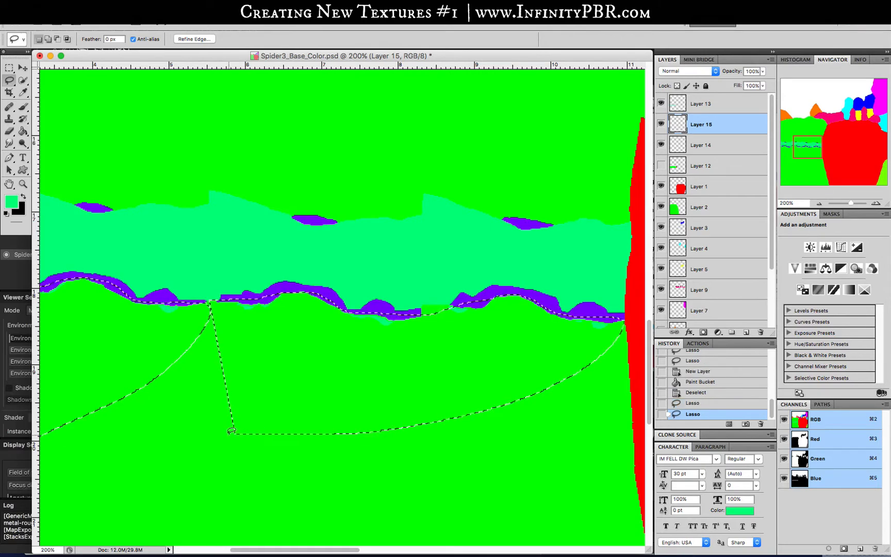
# Clear the selected area below the band on Layer 13 and deselect
pyautogui.click(705, 103)
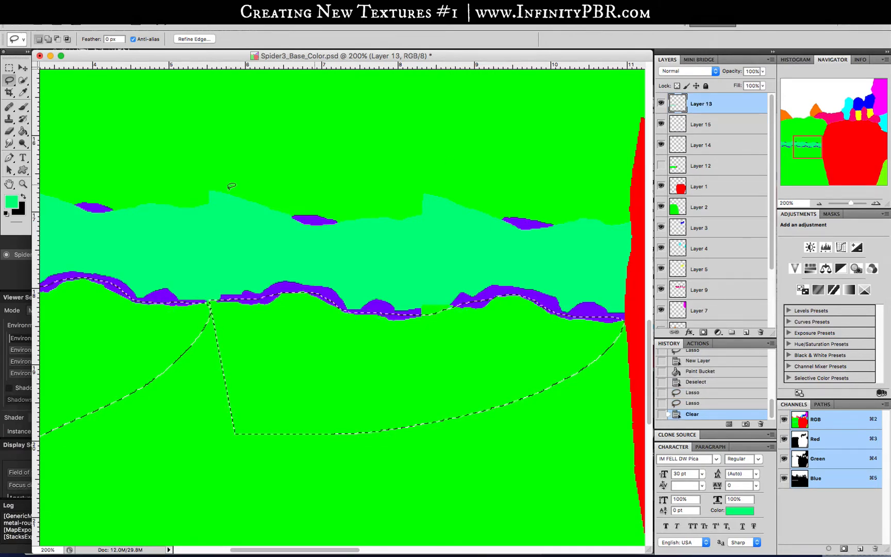
pyautogui.press('Delete')
pyautogui.press('super+d')
# Save a PNG copy in the ColorID Export folder, replacing Spider3_Base_Color.png, with no interlacing
pyautogui.click(80, 21)
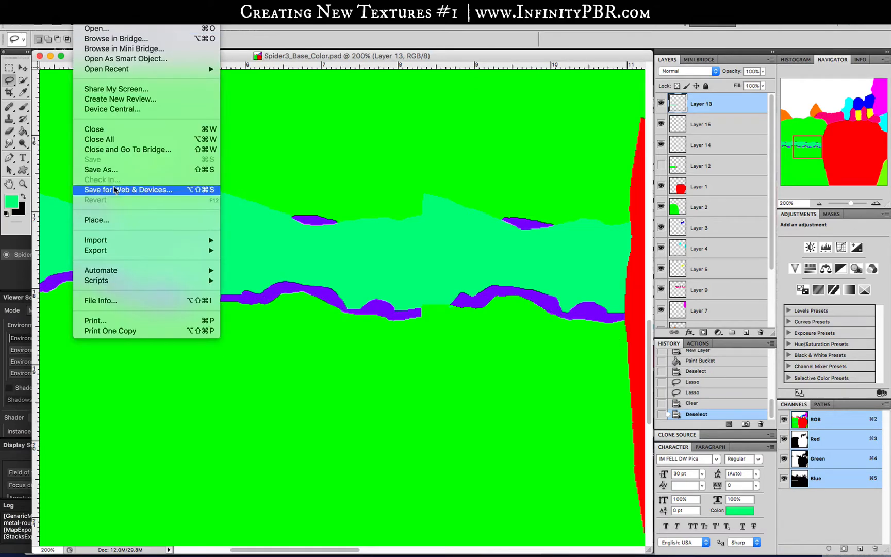
pyautogui.click(103, 168)
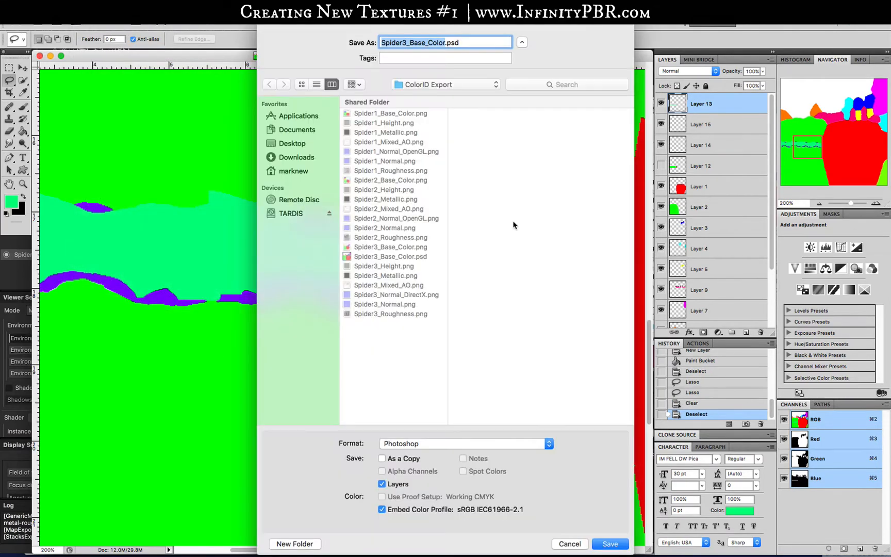
pyautogui.click(426, 445)
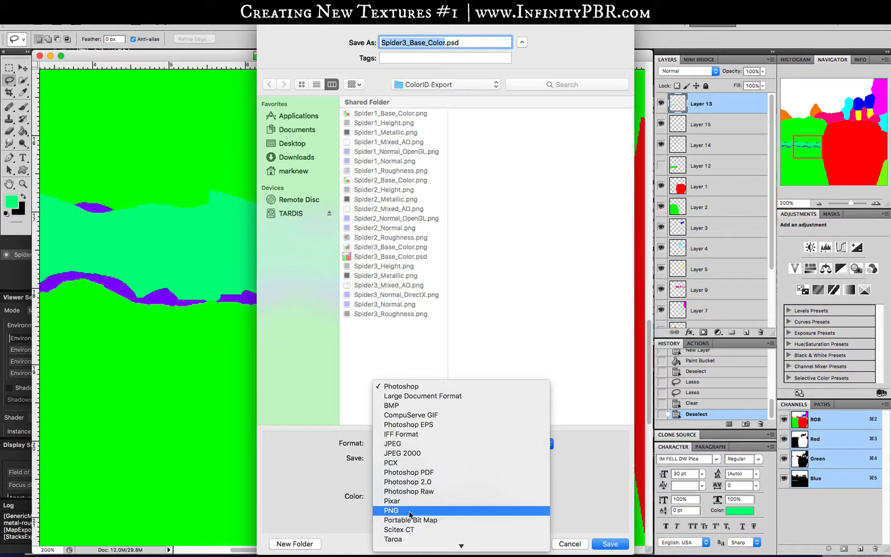
pyautogui.click(428, 509)
pyautogui.click(603, 545)
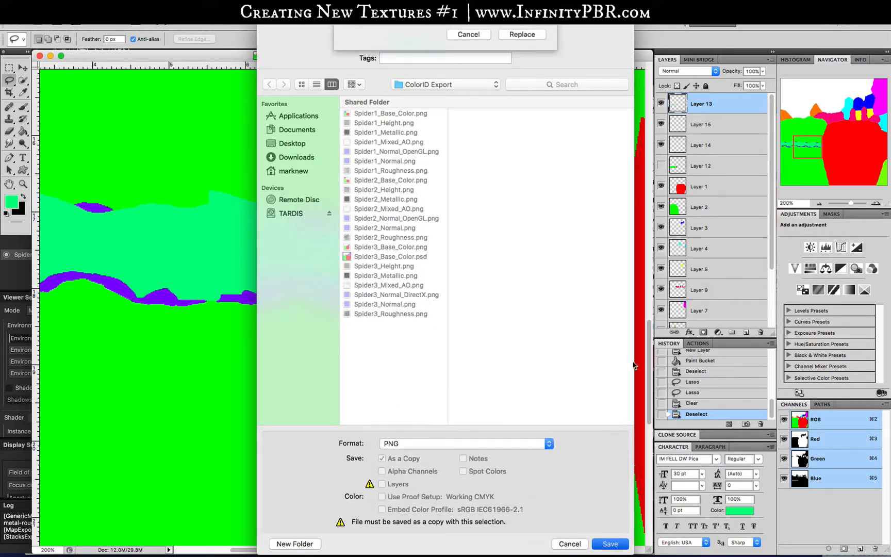
pyautogui.click(514, 91)
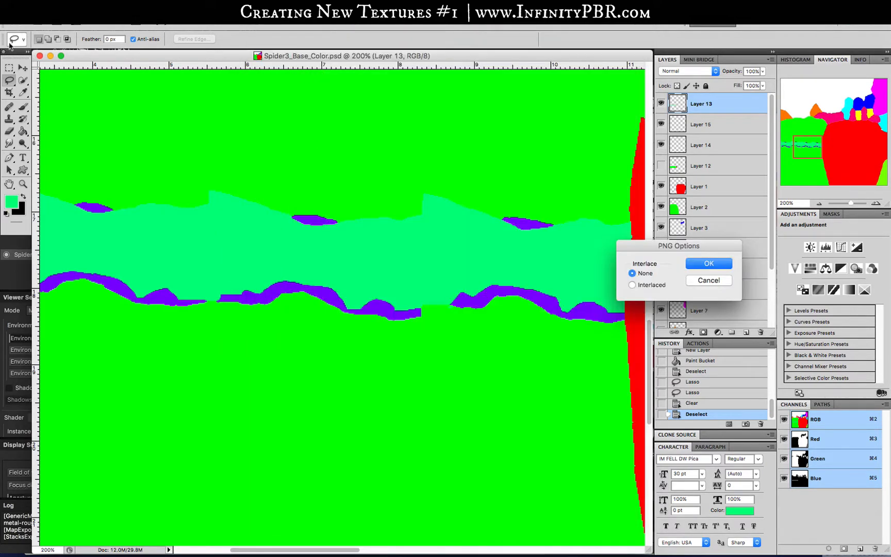
pyautogui.press('Return')
# Switch to the ColorID Export folder, preview Spider3_Base_Color.png and bring it into the Substance Painter shelf for import
pyautogui.click(50, 55)
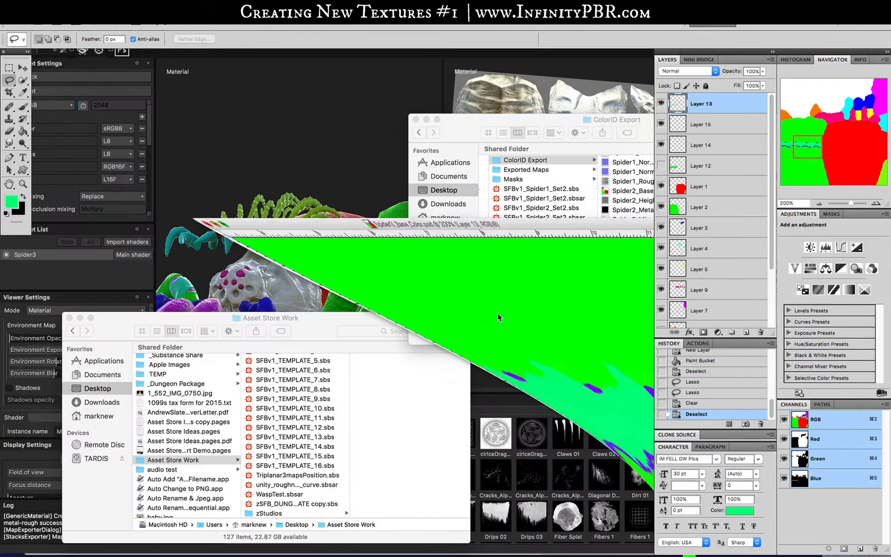
pyautogui.click(648, 258)
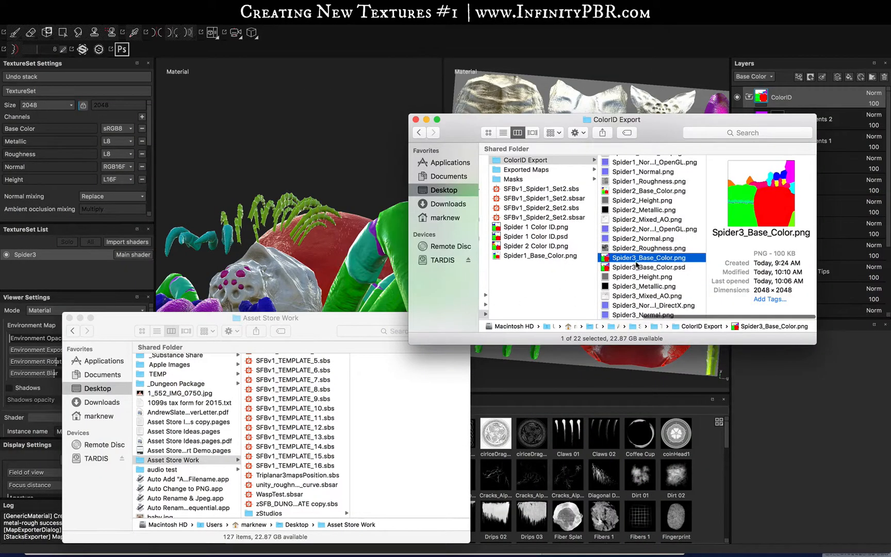
pyautogui.press('space')
pyautogui.press('space')
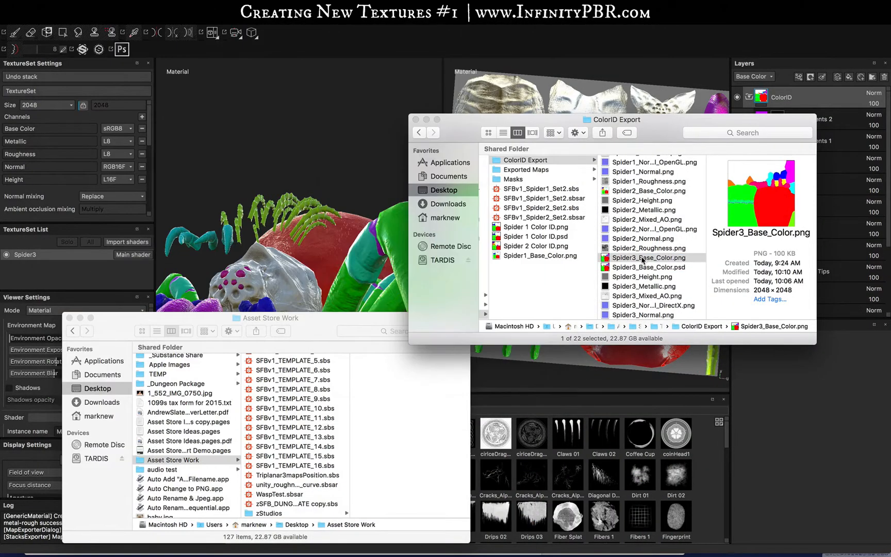
pyautogui.moveTo(642, 261); pyautogui.dragTo(565, 499)
pyautogui.click(340, 306)
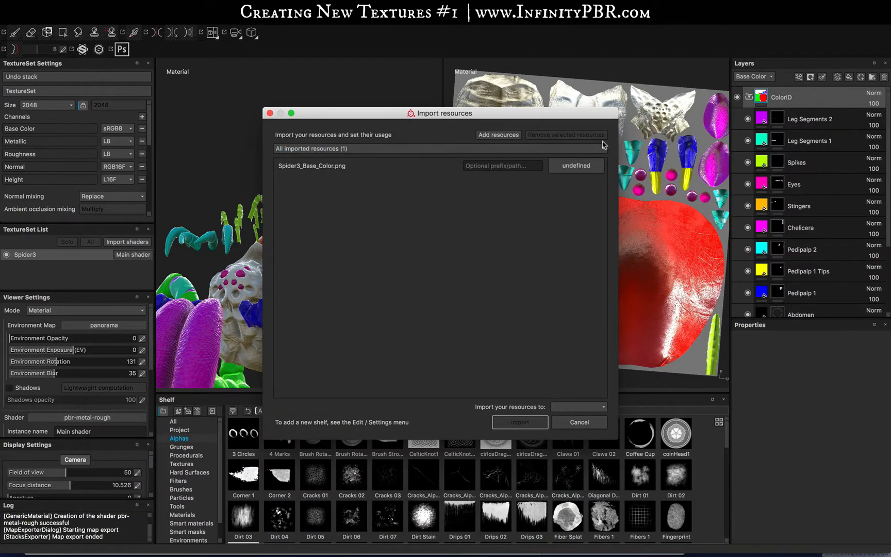
# Import Spider3_Base_Color.png as a texture into the current session
pyautogui.click(572, 166)
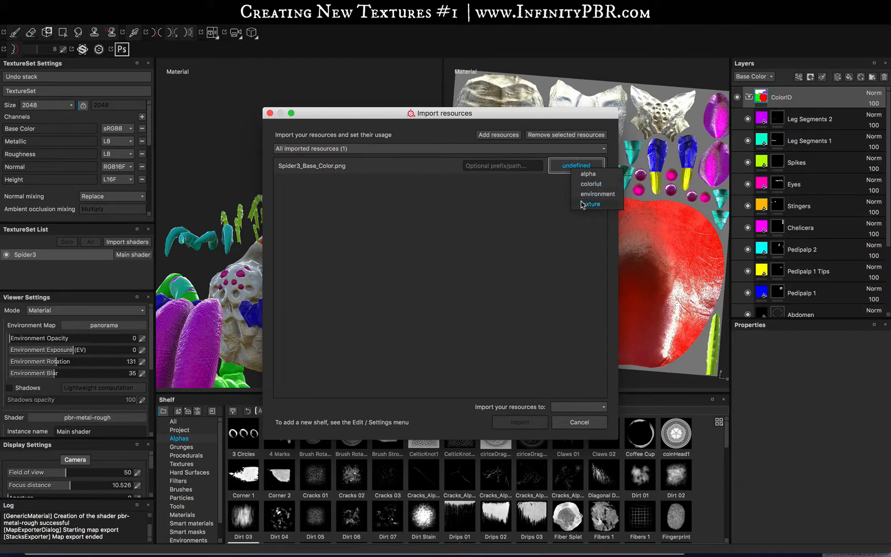
pyautogui.click(588, 205)
pyautogui.click(569, 408)
pyautogui.click(571, 416)
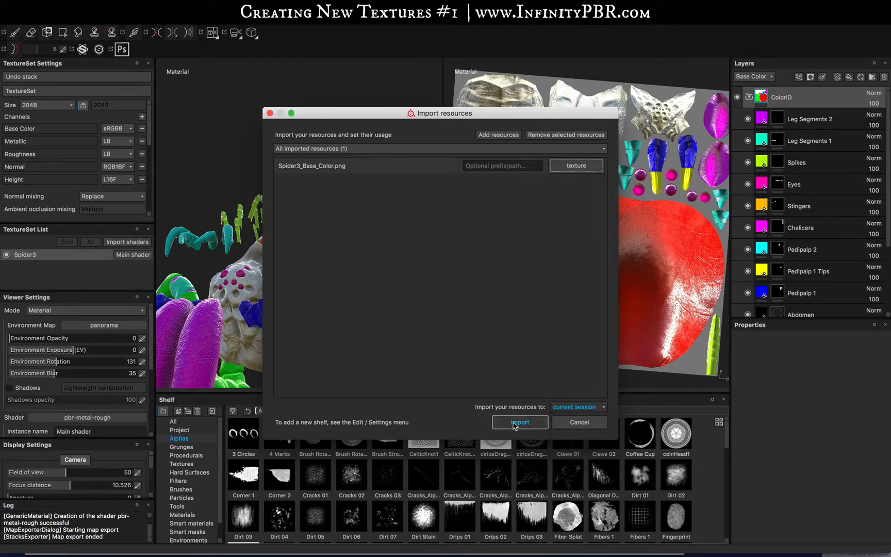
pyautogui.click(519, 422)
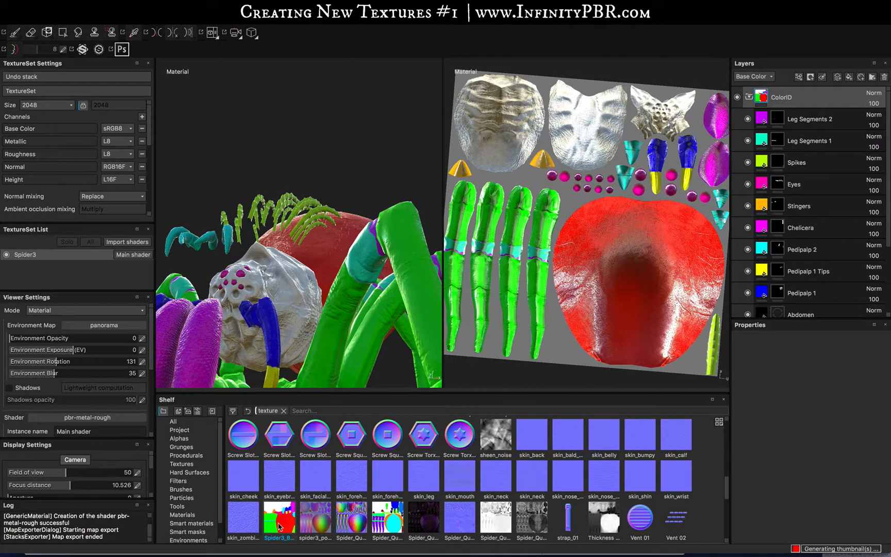
# Replace the texture set's ID map with the imported Spider3_Base_Color texture and frame the whole spider
pyautogui.scroll(-3, 91, 127)
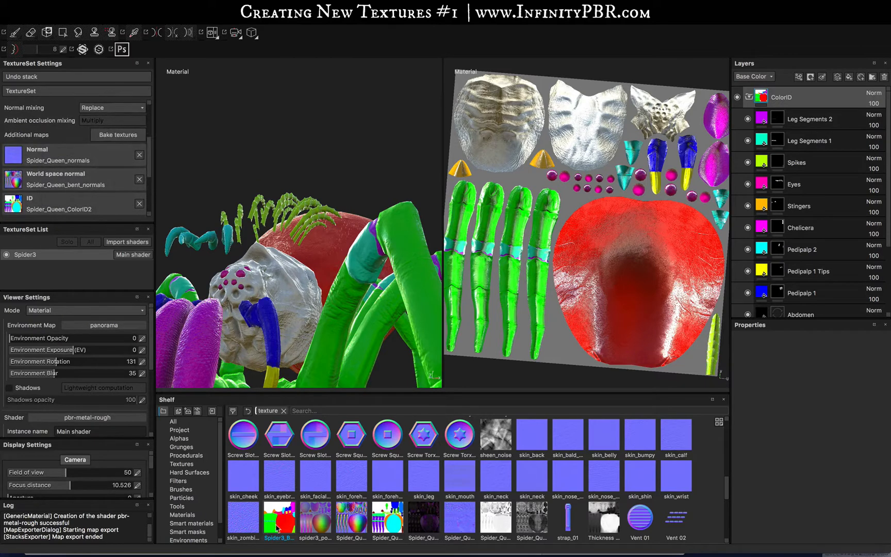
pyautogui.moveTo(277, 529); pyautogui.dragTo(19, 209)
pyautogui.press('f')
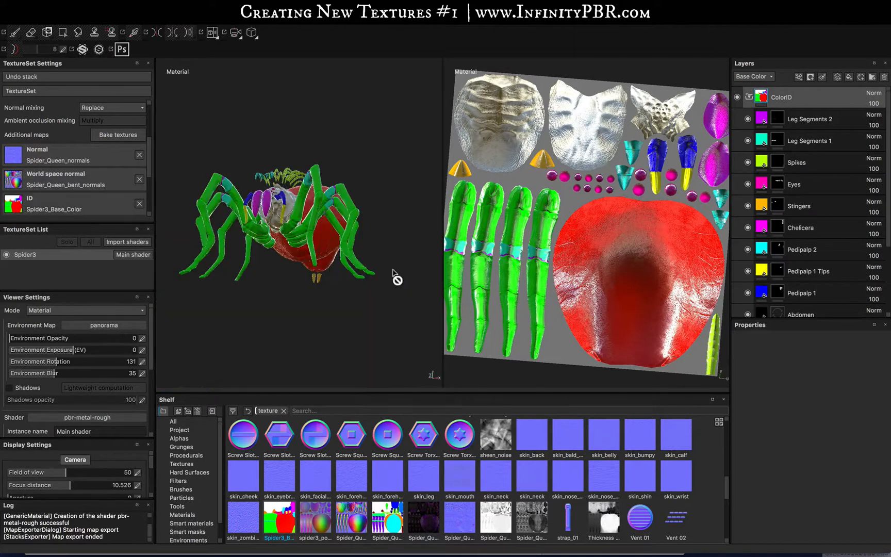
# Hide and collapse the ColorID layer folder, and turn the spider to face the front
pyautogui.click(738, 97)
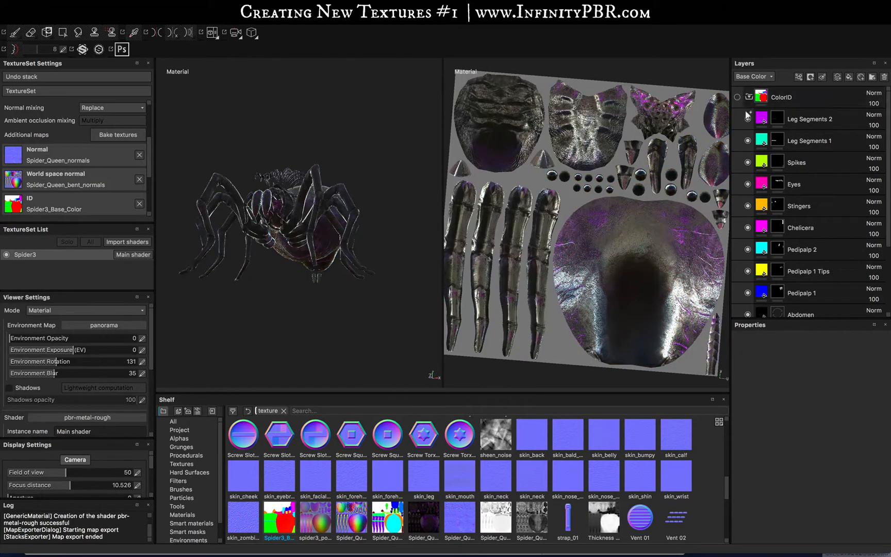
pyautogui.click(749, 97)
pyautogui.keyDown('alt'); pyautogui.moveTo(302, 217); pyautogui.dragTo(350, 231); pyautogui.keyUp('alt')
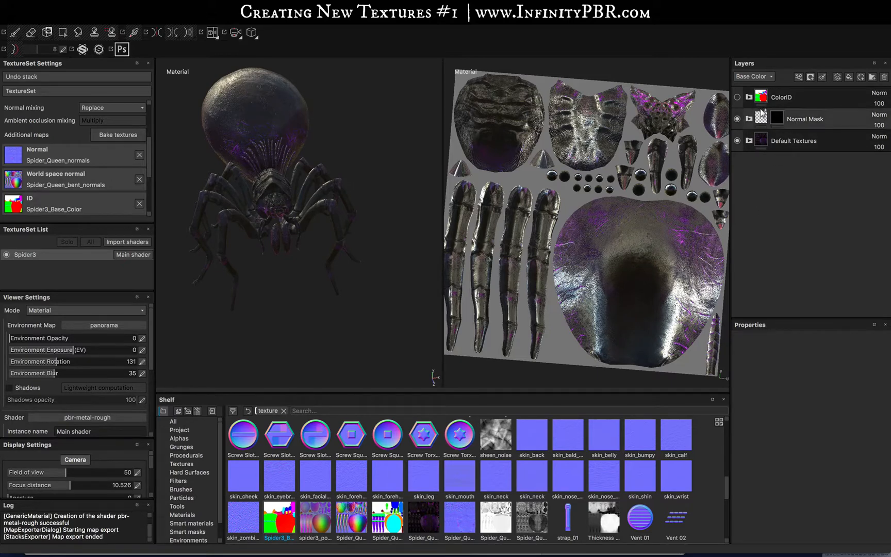
pyautogui.click(185, 543)
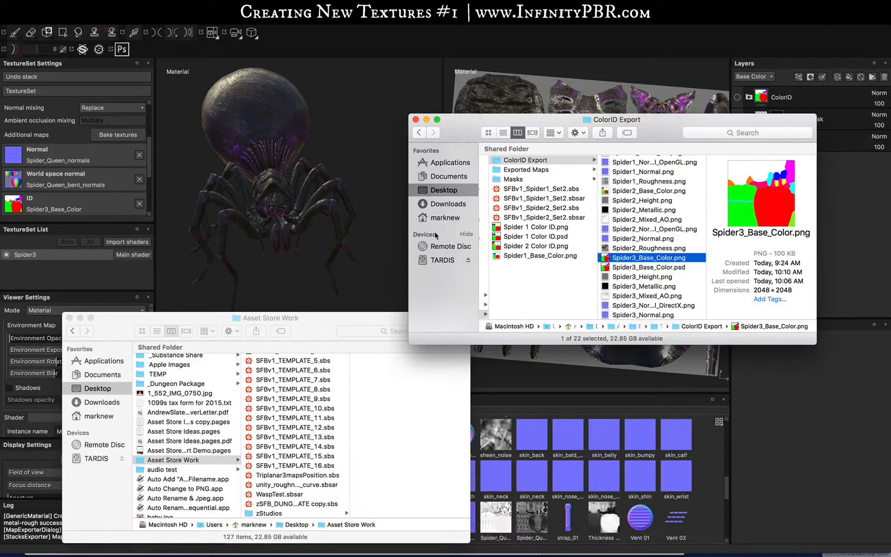
pyautogui.click(345, 25)
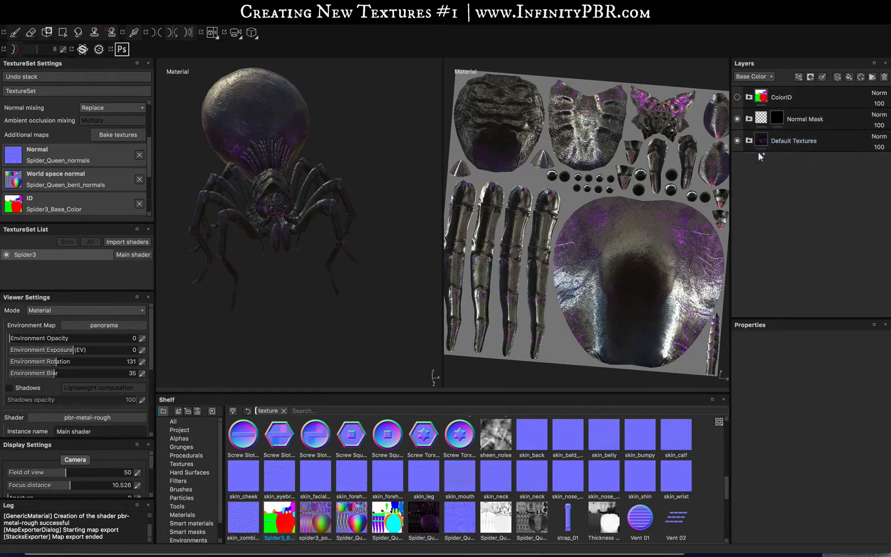
# Hide the Diffuse | Roughness layer inside the Default Textures folder, then collapse the folder
pyautogui.click(749, 140)
pyautogui.click(750, 185)
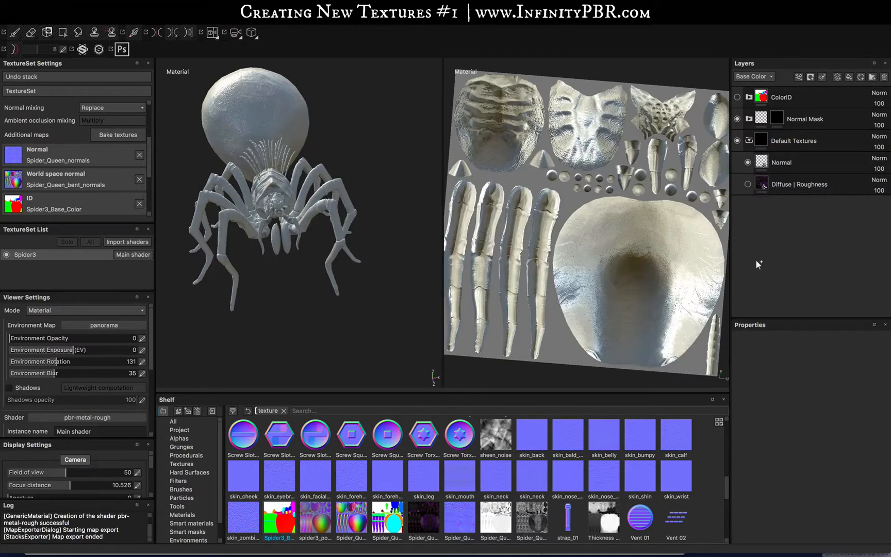
pyautogui.click(749, 141)
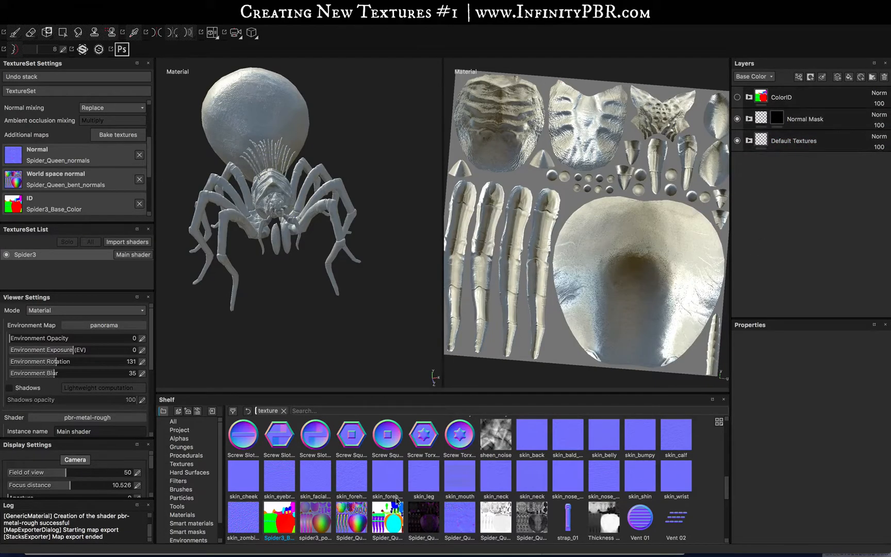
# Search the whole shelf for "SFB_Spi", add the SFB_Spiders smart material at the top of the layer stack and inspect the spider
pyautogui.click(284, 411)
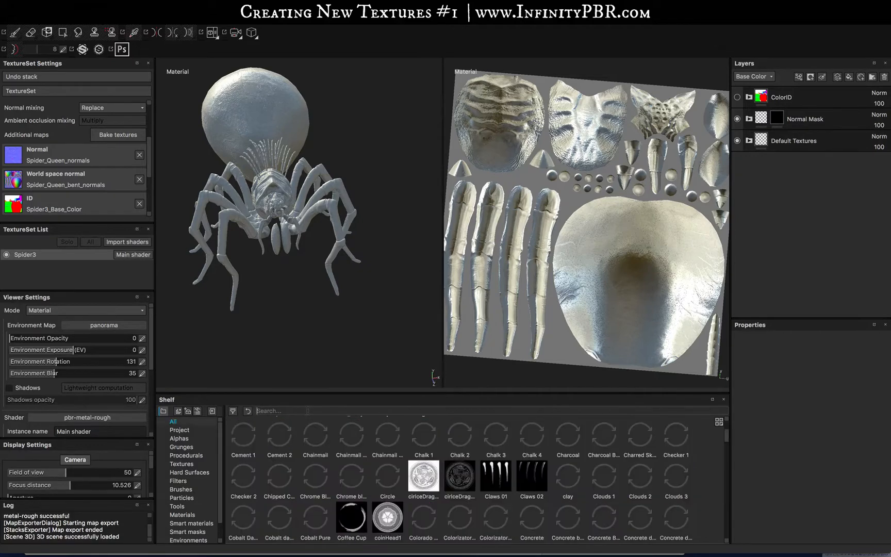
pyautogui.write('SFB')
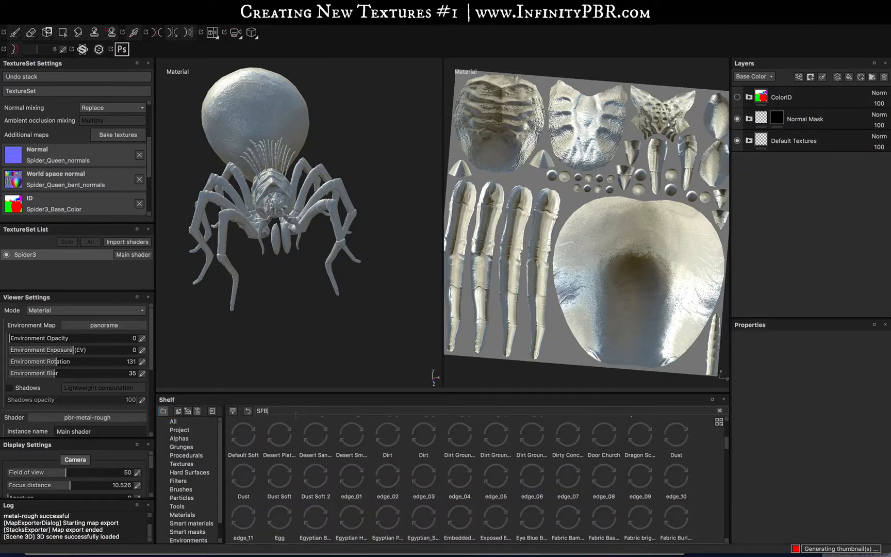
pyautogui.write('_')
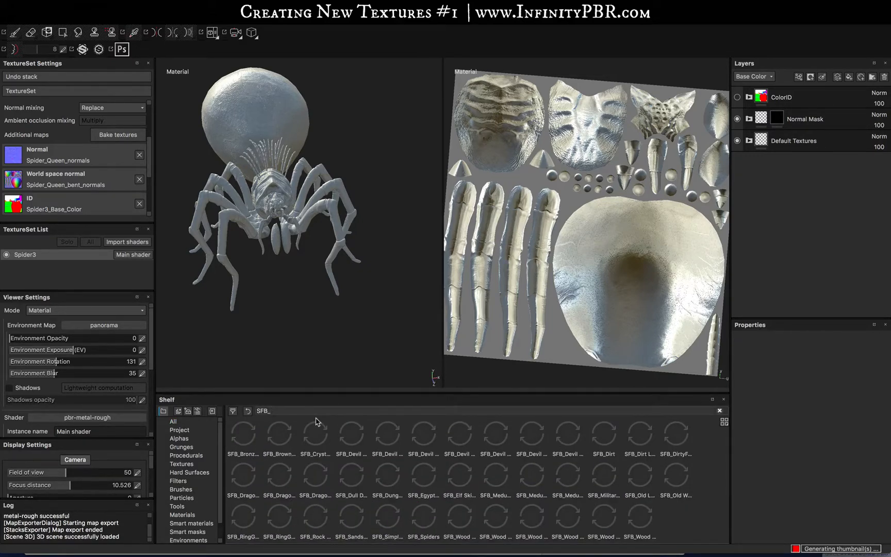
pyautogui.write('Spi')
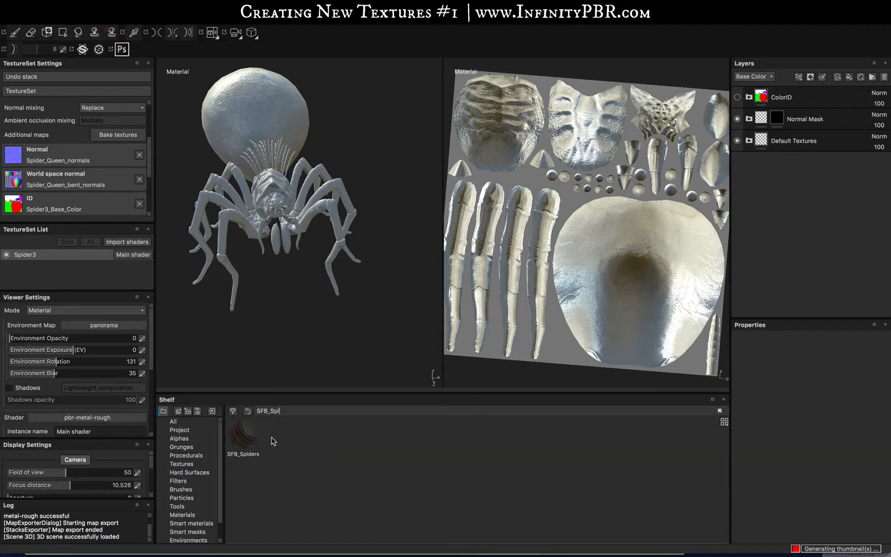
pyautogui.moveTo(243, 435); pyautogui.dragTo(785, 101)
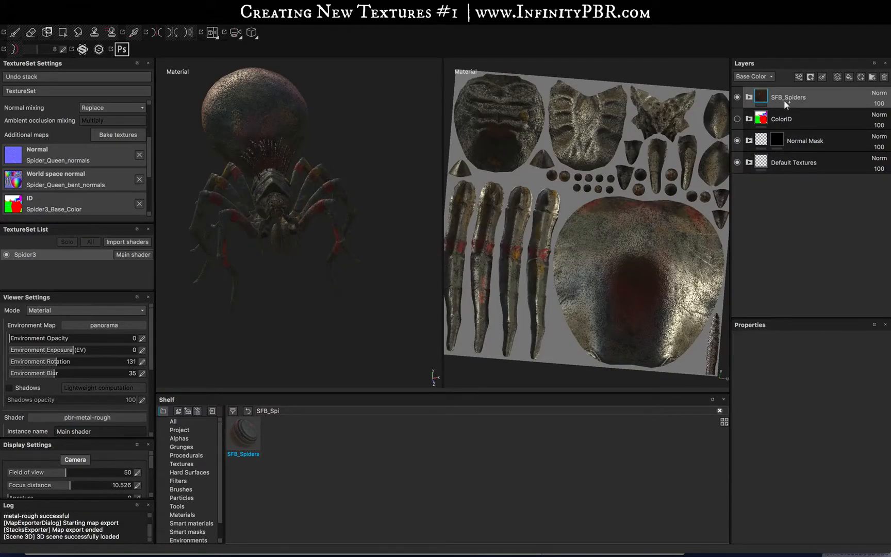
pyautogui.moveTo(272, 201)
pyautogui.keyDown('alt'); pyautogui.mouseDown()
pyautogui.moveTo(325, 180)
pyautogui.moveTo(430, 191)
pyautogui.moveTo(392, 210)
pyautogui.moveTo(292, 213)
pyautogui.moveTo(334, 230)
pyautogui.moveTo(249, 235)
pyautogui.moveTo(276, 183)
pyautogui.mouseUp(); pyautogui.keyUp('alt')
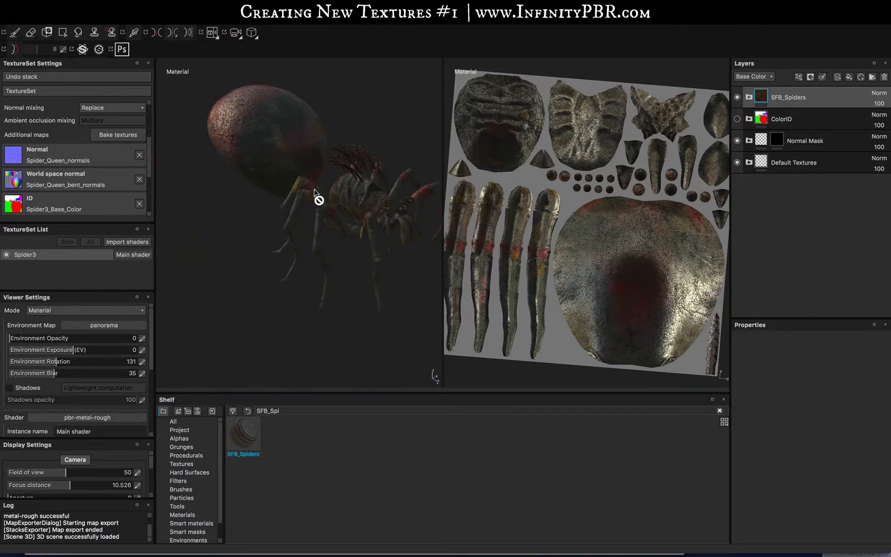
# Expand the SFB_Spiders material's New folder and its Underside folder, and view the masks of Underside and its Skin layer
pyautogui.click(749, 97)
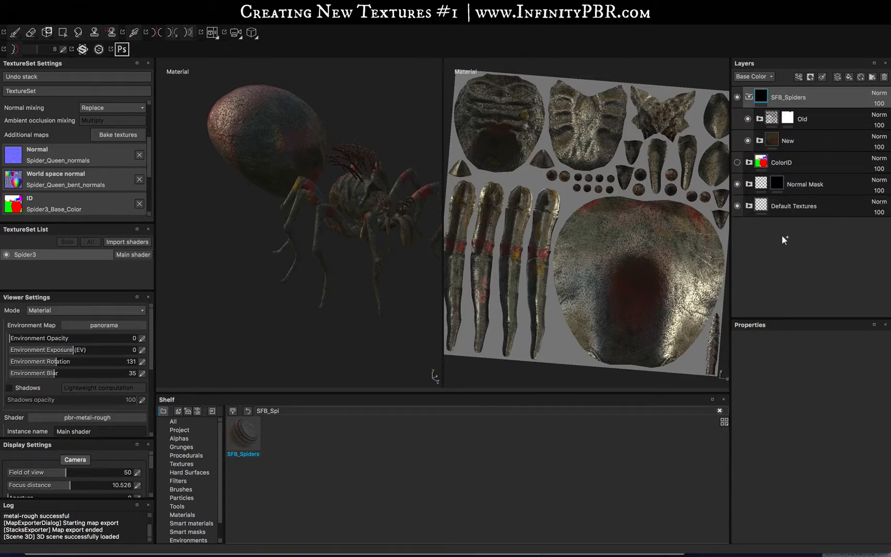
pyautogui.click(759, 141)
pyautogui.scroll(-5, 778, 281)
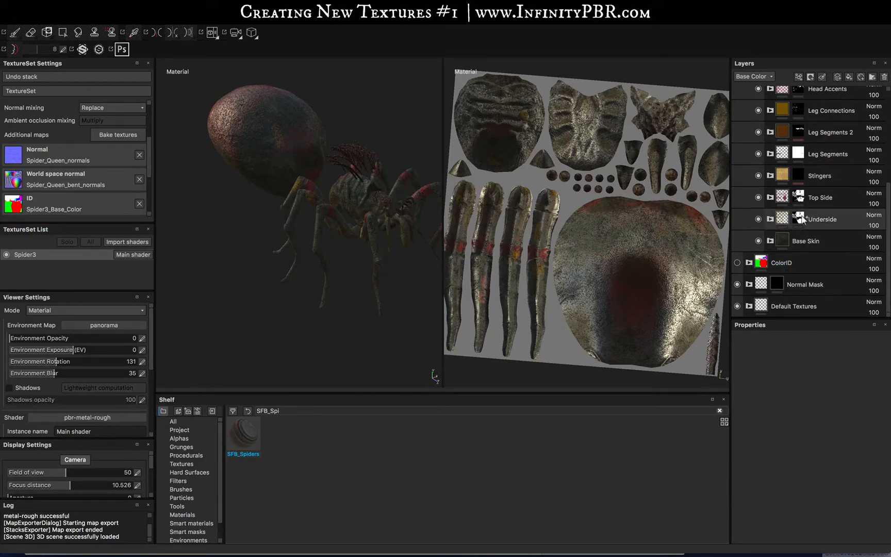
pyautogui.click(798, 219)
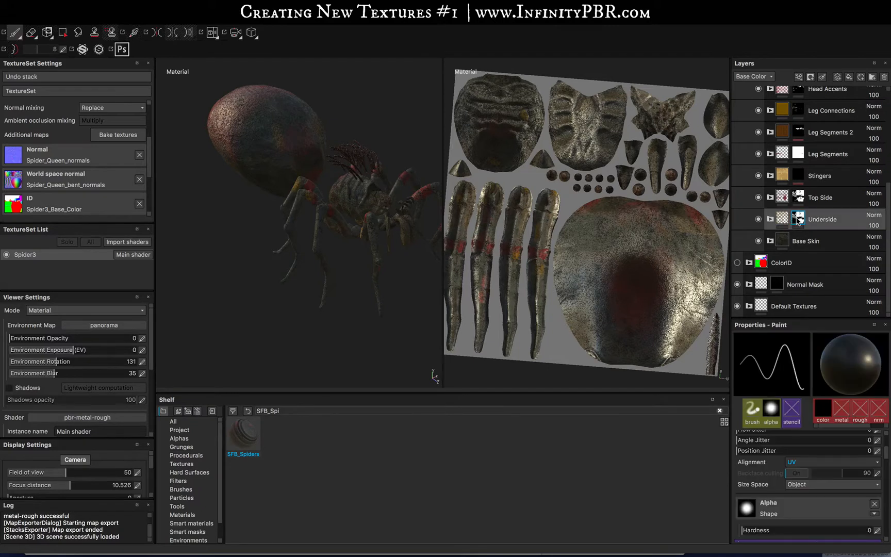
pyautogui.scroll(-5, 796, 485)
pyautogui.scroll(7, 797, 486)
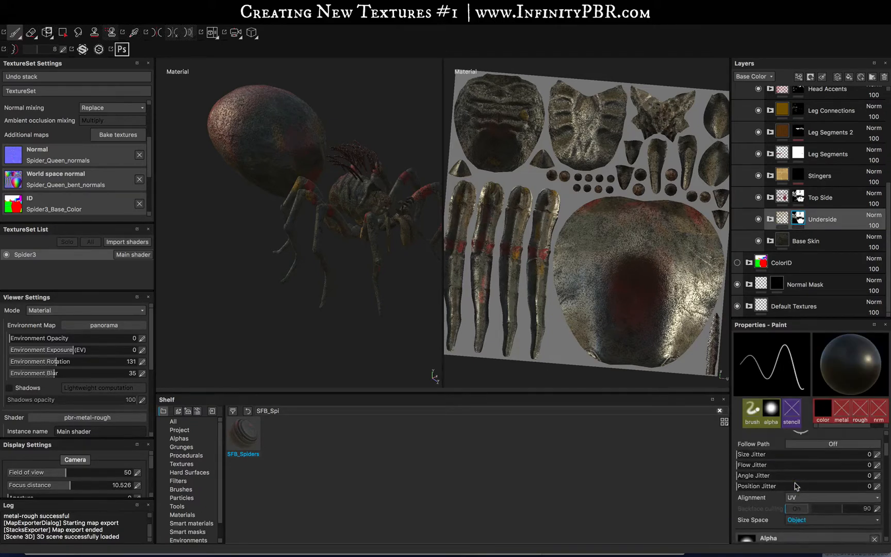
pyautogui.scroll(3, 796, 486)
pyautogui.click(771, 219)
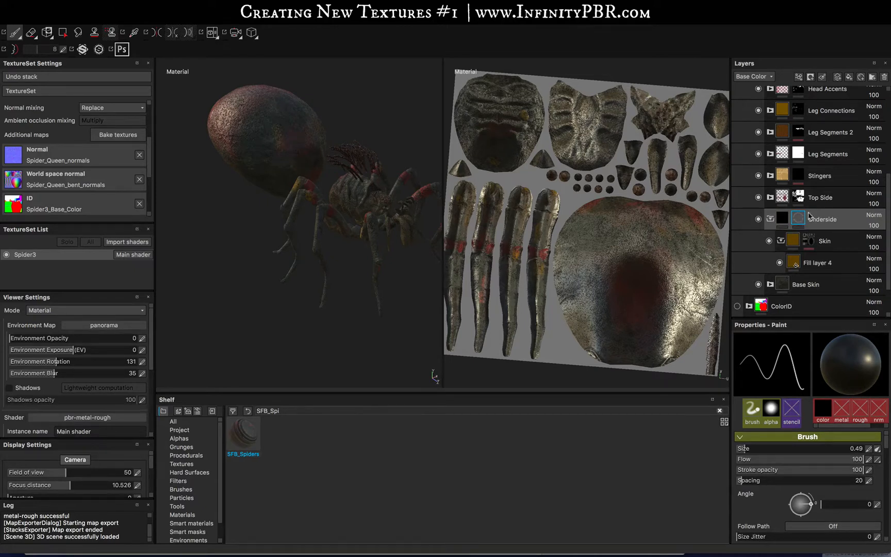
pyautogui.click(809, 243)
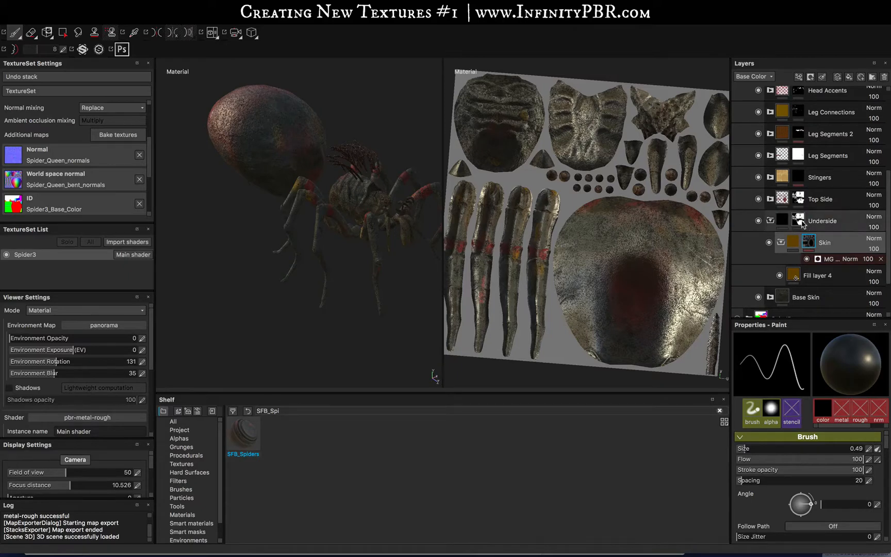
# Replace the Underside folder's mask with a white mask and inspect the spider from below
pyautogui.rightClick(802, 223)
pyautogui.press('Escape')
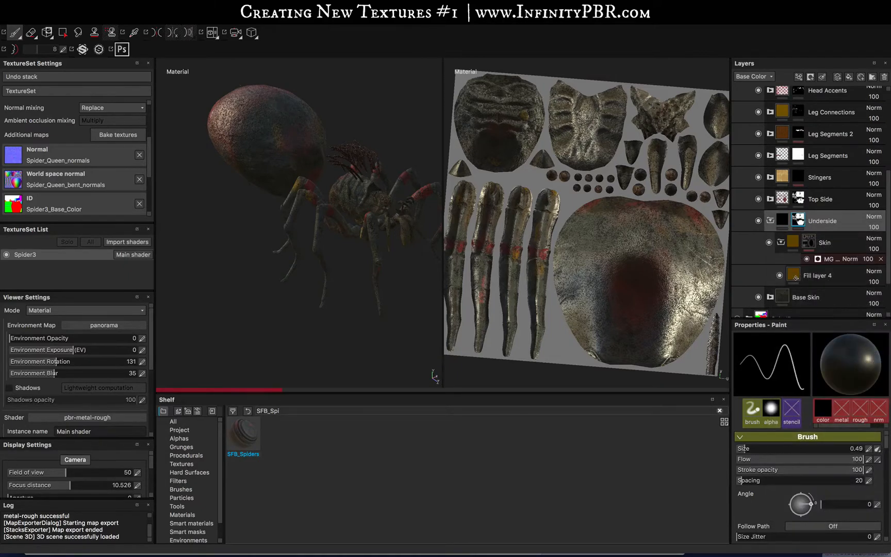
pyautogui.scroll(5, 310, 217)
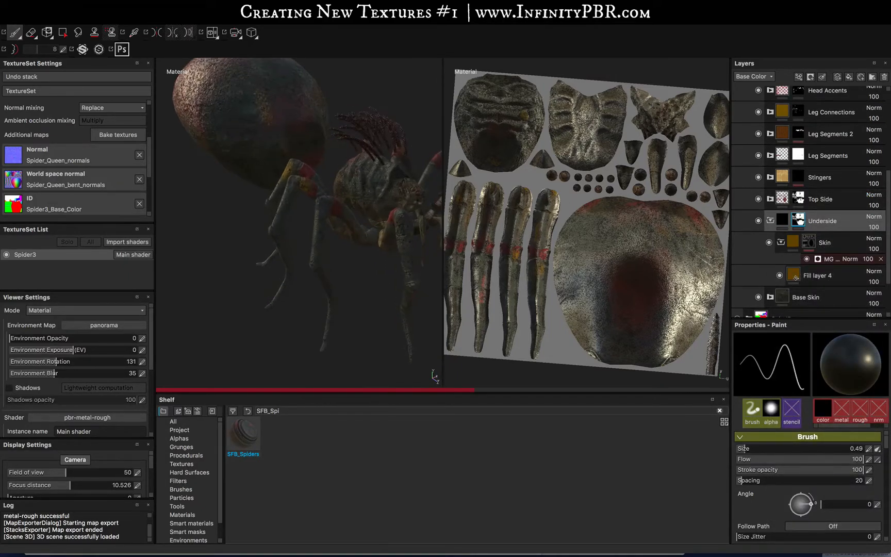
pyautogui.keyDown('alt'); pyautogui.moveTo(310, 233); pyautogui.dragTo(346, 87); pyautogui.keyUp('alt')
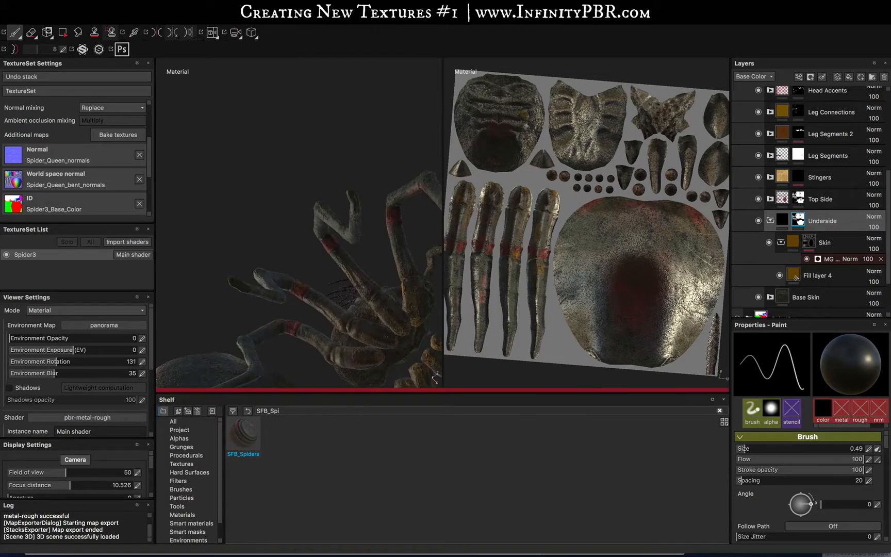
pyautogui.keyDown('alt'); pyautogui.moveTo(435, 379); pyautogui.dragTo(341, 264); pyautogui.keyUp('alt')
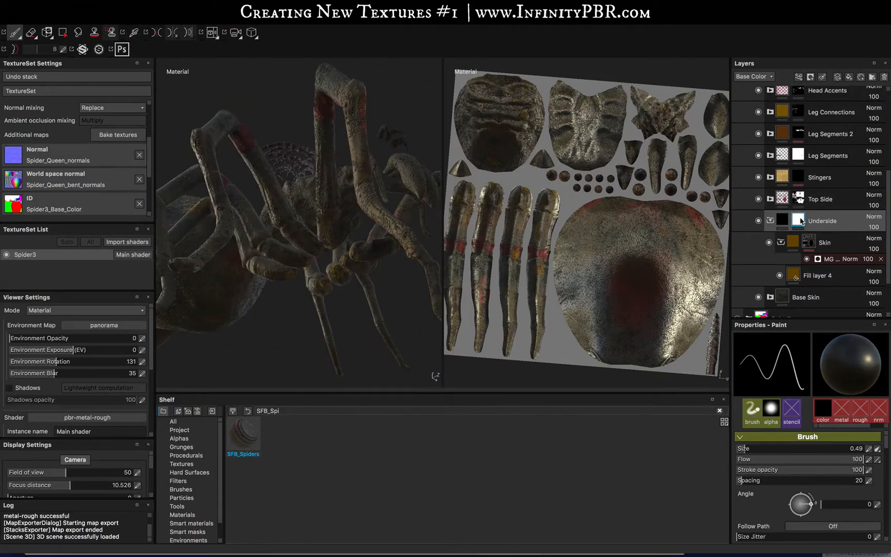
# Replace the Underside folder's mask with a black mask and paint the abdomen's UV island white with an enlarged brush
pyautogui.click(809, 243)
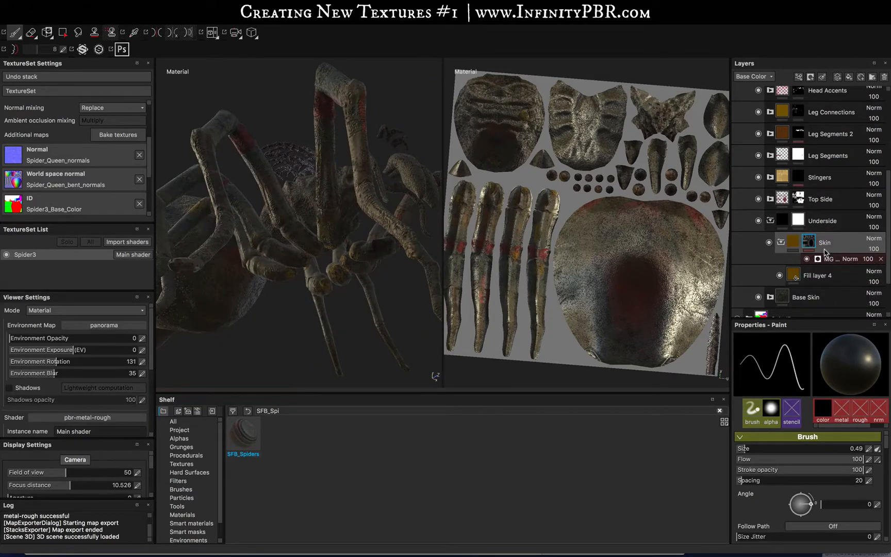
pyautogui.rightClick(815, 220)
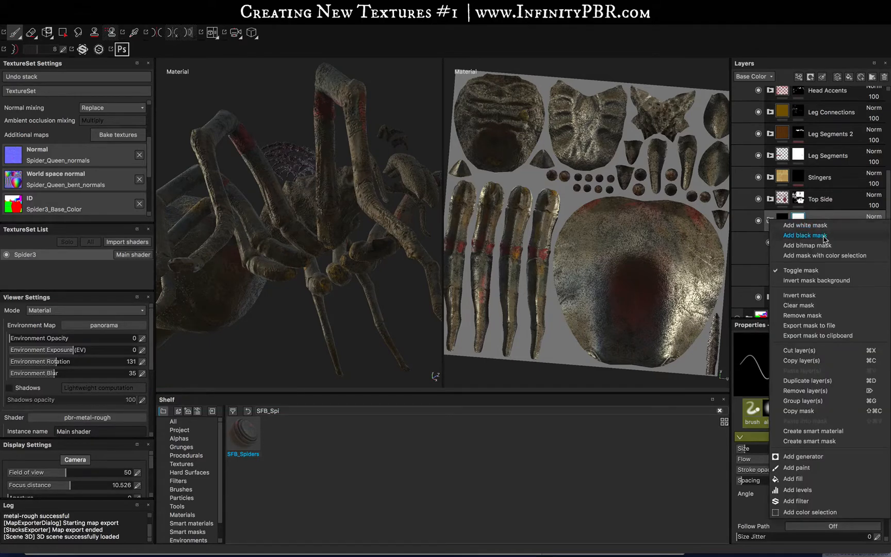
pyautogui.click(805, 235)
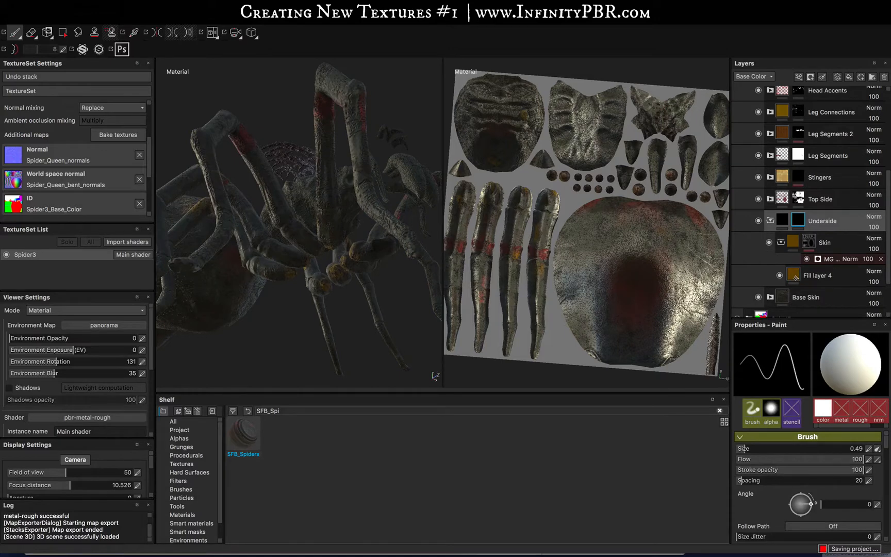
pyautogui.keyDown('ctrl'); pyautogui.moveTo(639, 262); pyautogui.dragTo(722, 262, button='right'); pyautogui.keyUp('ctrl')
pyautogui.scroll(-5, 779, 521)
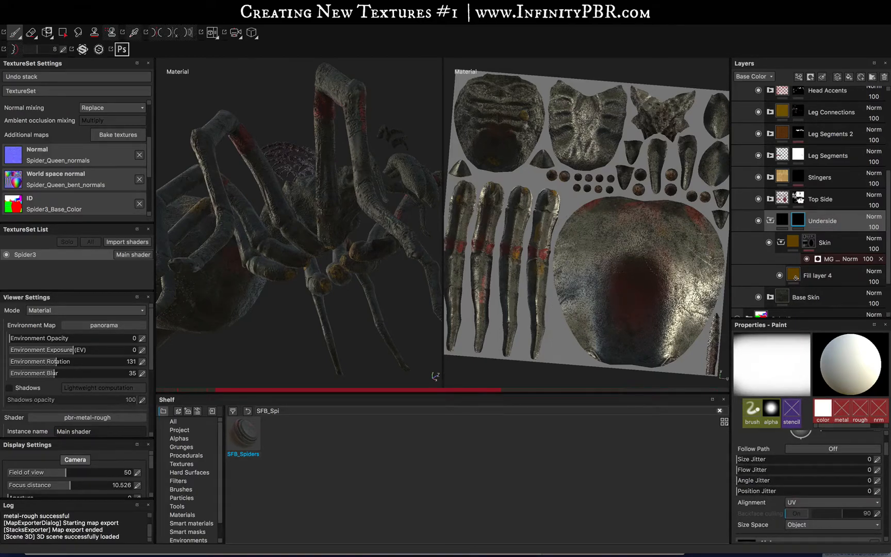
# Set the brush alpha to Shape Circle, paint the upper body UV islands into the Underside mask and inspect the spider's underside
pyautogui.click(179, 438)
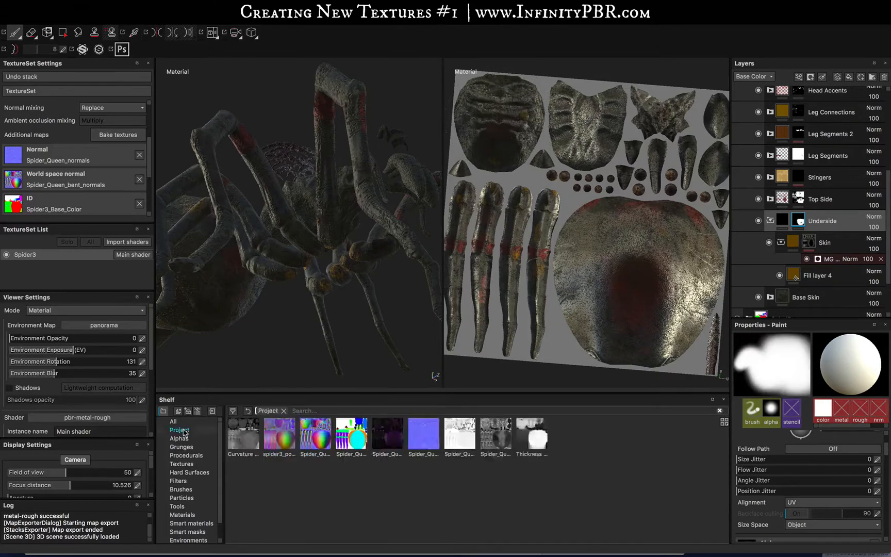
pyautogui.scroll(-10, 362, 480)
pyautogui.click(243, 517)
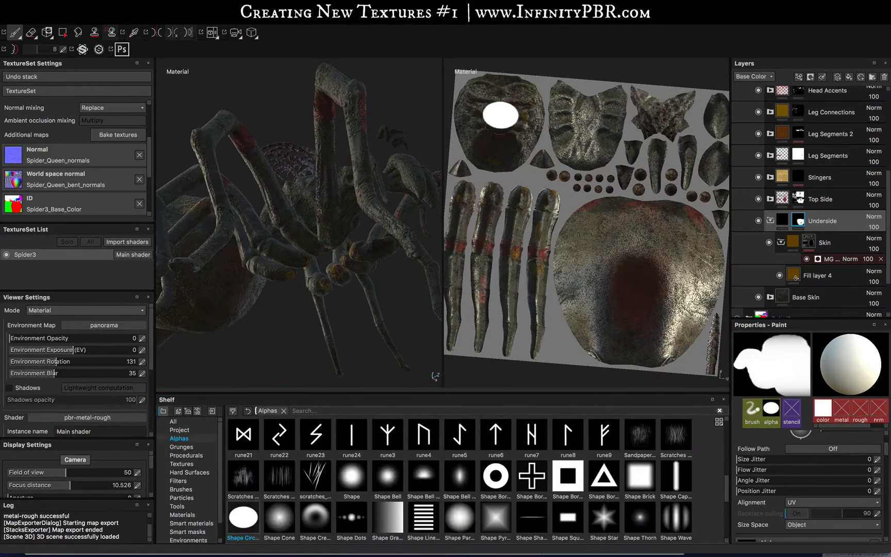
pyautogui.moveTo(583, 111); pyautogui.dragTo(593, 151)
pyautogui.moveTo(361, 320)
pyautogui.keyDown('alt'); pyautogui.mouseDown()
pyautogui.moveTo(414, 280)
pyautogui.moveTo(854, 253)
pyautogui.mouseUp(); pyautogui.keyUp('alt')
pyautogui.moveTo(361, 289)
pyautogui.keyDown('alt'); pyautogui.mouseDown()
pyautogui.moveTo(386, 354)
pyautogui.moveTo(364, 369)
pyautogui.moveTo(370, 266)
pyautogui.mouseUp(); pyautogui.keyUp('alt')
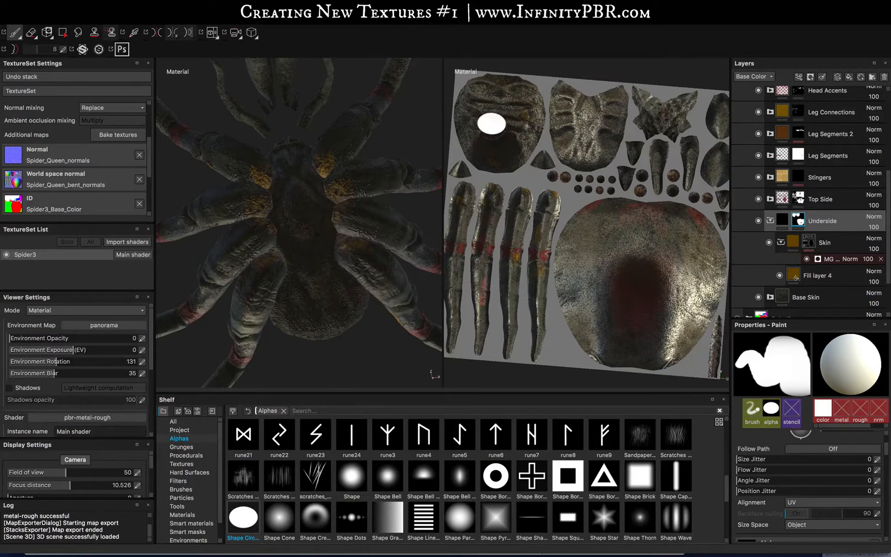
pyautogui.moveTo(307, 229)
pyautogui.keyDown('alt'); pyautogui.mouseDown()
pyautogui.moveTo(343, 283)
pyautogui.moveTo(451, 309)
pyautogui.moveTo(419, 318)
pyautogui.mouseUp(); pyautogui.keyUp('alt')
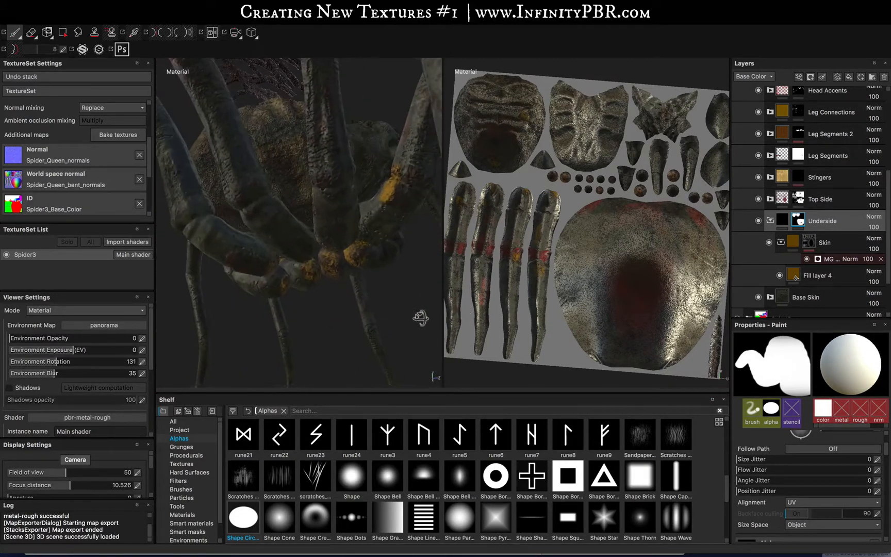
# Collapse the Underside folder, look through the Top Side folder and replace its mask with a black mask
pyautogui.click(770, 221)
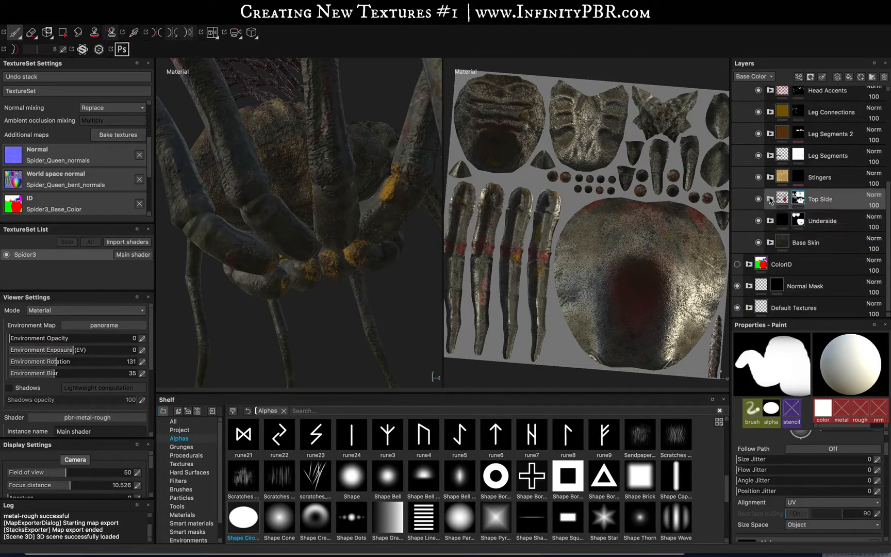
pyautogui.click(770, 199)
pyautogui.keyDown('alt'); pyautogui.moveTo(310, 163); pyautogui.dragTo(337, 299); pyautogui.keyUp('alt')
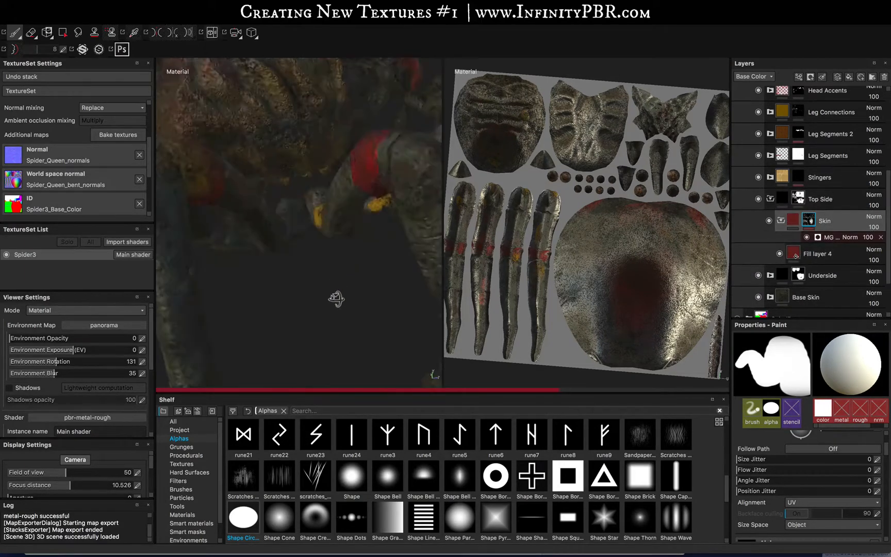
pyautogui.scroll(-10, 334, 289)
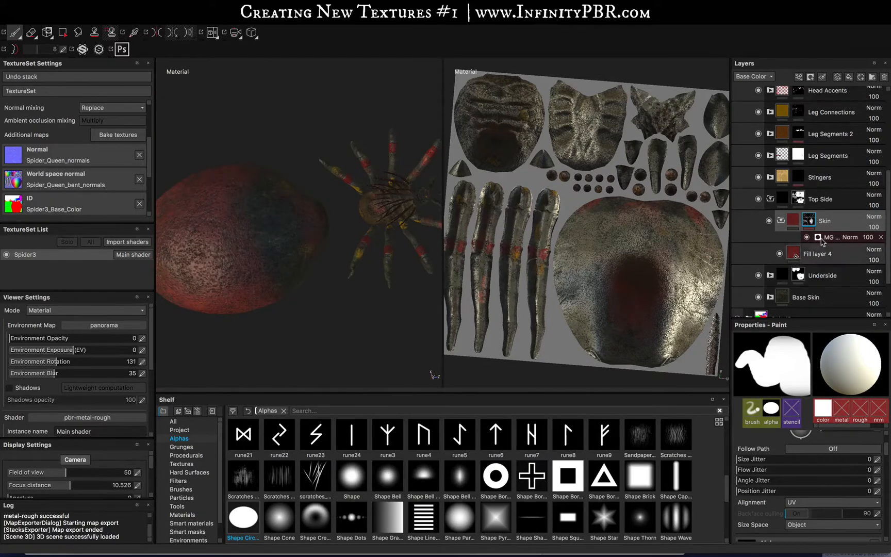
pyautogui.moveTo(810, 222)
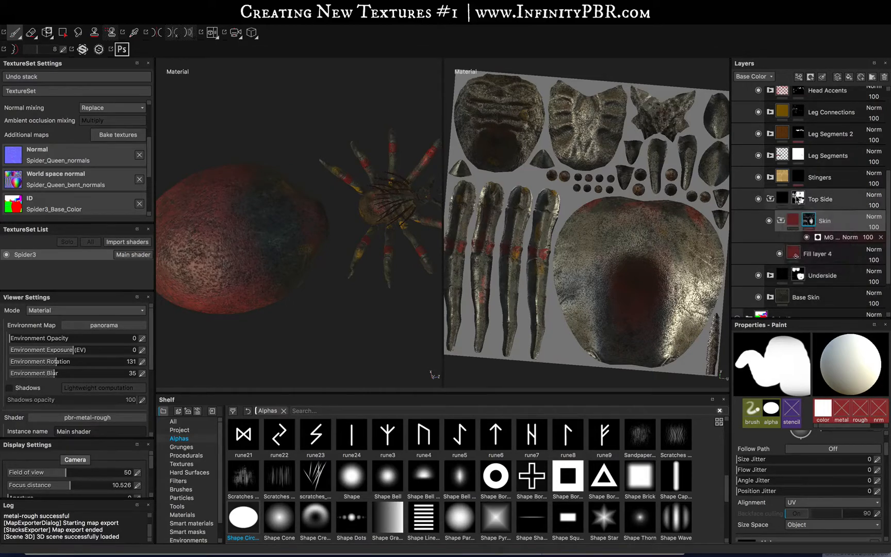
pyautogui.click(770, 199)
pyautogui.rightClick(801, 200)
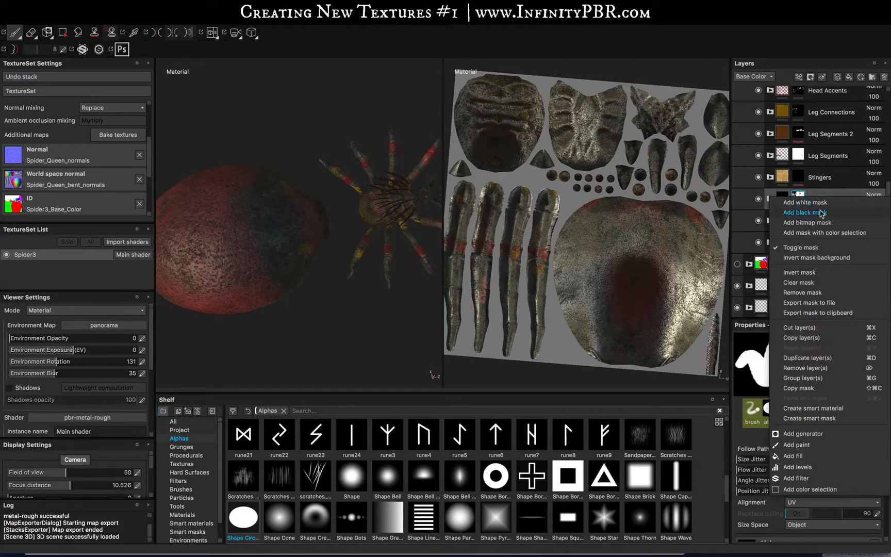
pyautogui.click(822, 213)
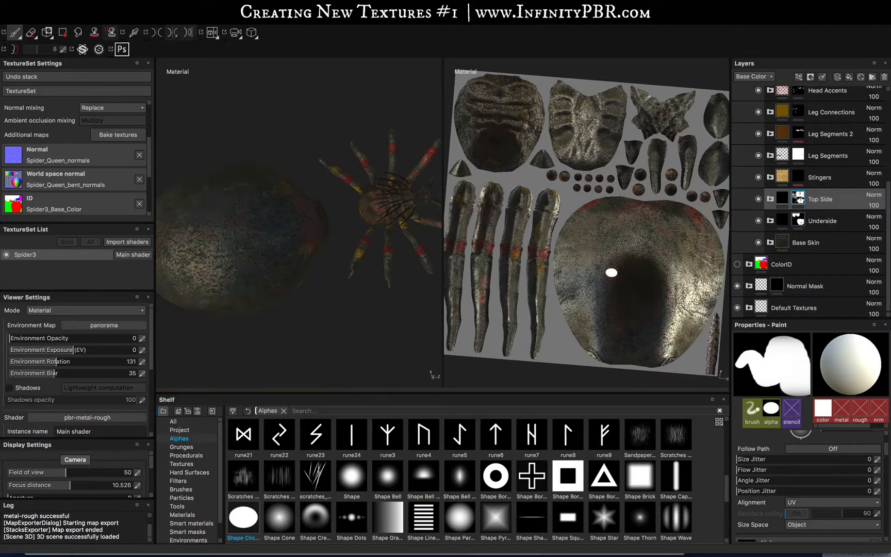
# Paint the abdomen's UV island white in the Top Side mask with an enlarged circular brush, then reduce the brush size
pyautogui.press(']')
pyautogui.press(']')
pyautogui.press(']')
pyautogui.press(']')
pyautogui.press(']')
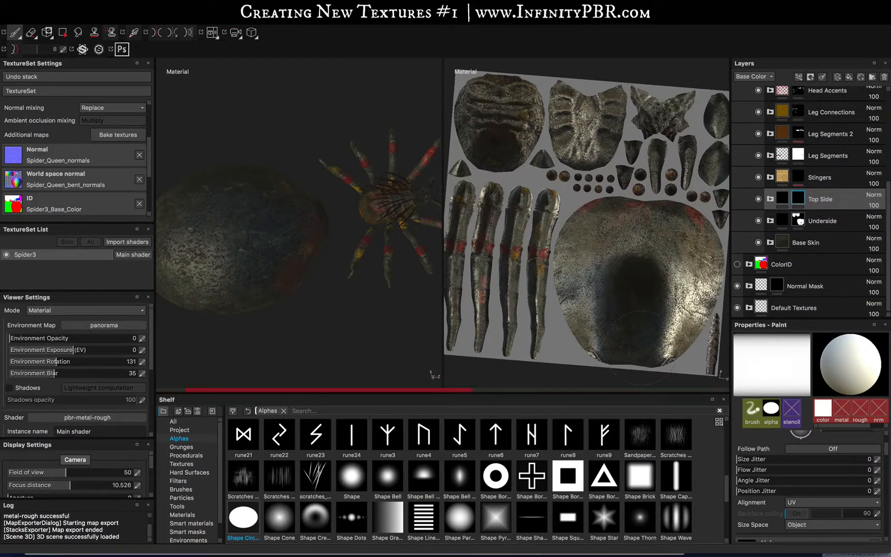
pyautogui.moveTo(662, 305)
pyautogui.mouseDown()
pyautogui.moveTo(608, 233)
pyautogui.moveTo(596, 232)
pyautogui.moveTo(655, 232)
pyautogui.mouseUp()
pyautogui.press('[')
pyautogui.press('[')
pyautogui.press('[')
pyautogui.press('[')
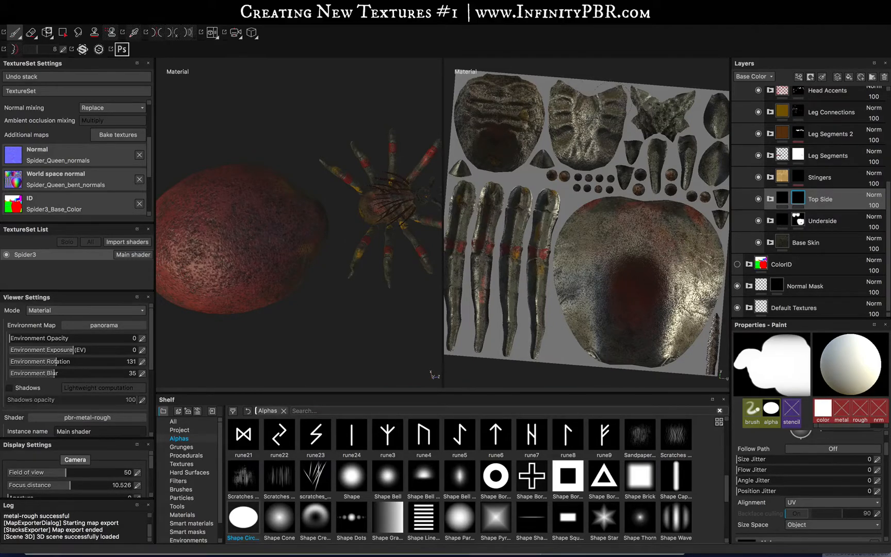
# Check the Underside mask against the Top Side mask and view the whole spider from the side
pyautogui.click(795, 223)
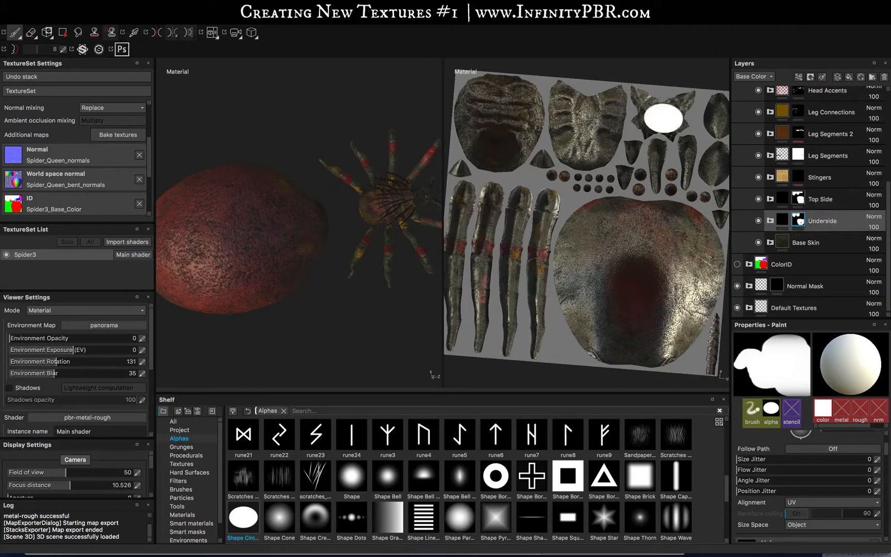
pyautogui.click(796, 200)
pyautogui.keyDown('alt'); pyautogui.moveTo(272, 310); pyautogui.dragTo(351, 242); pyautogui.keyUp('alt')
pyautogui.press('f')
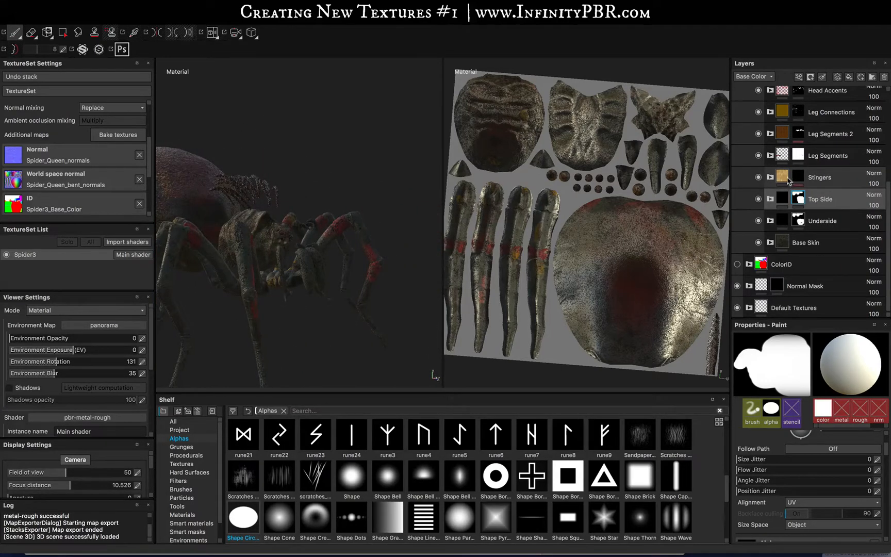
# Replace the color in the Stingers mask's color selection with the stingers' orange (R 255, G 128, B 0) and look inside the Stingers folder
pyautogui.click(799, 179)
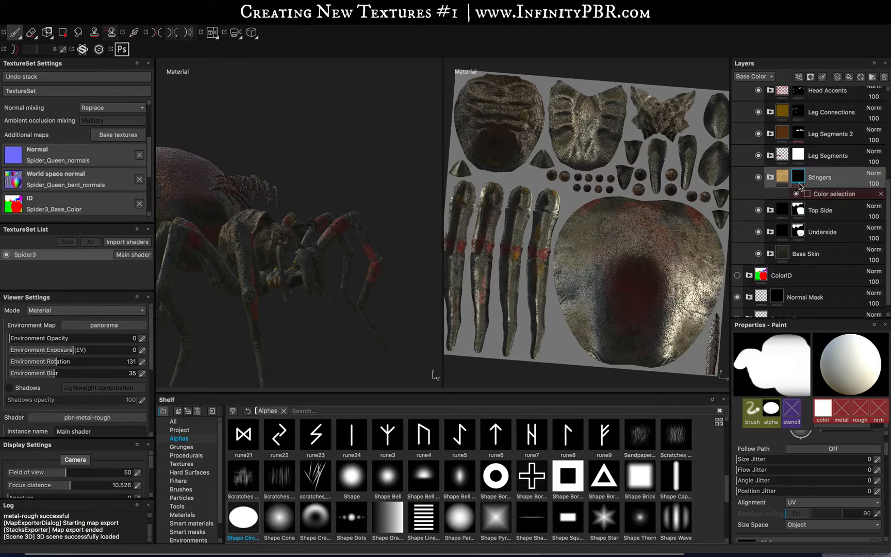
pyautogui.click(826, 194)
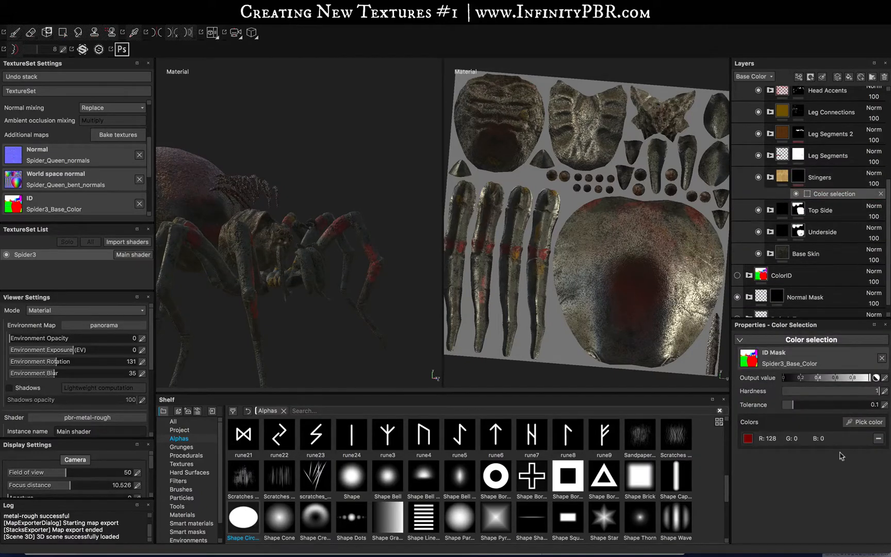
pyautogui.keyDown('alt'); pyautogui.moveTo(216, 238); pyautogui.dragTo(437, 238, button='middle'); pyautogui.keyUp('alt')
pyautogui.keyDown('alt'); pyautogui.moveTo(356, 231); pyautogui.dragTo(375, 210); pyautogui.keyUp('alt')
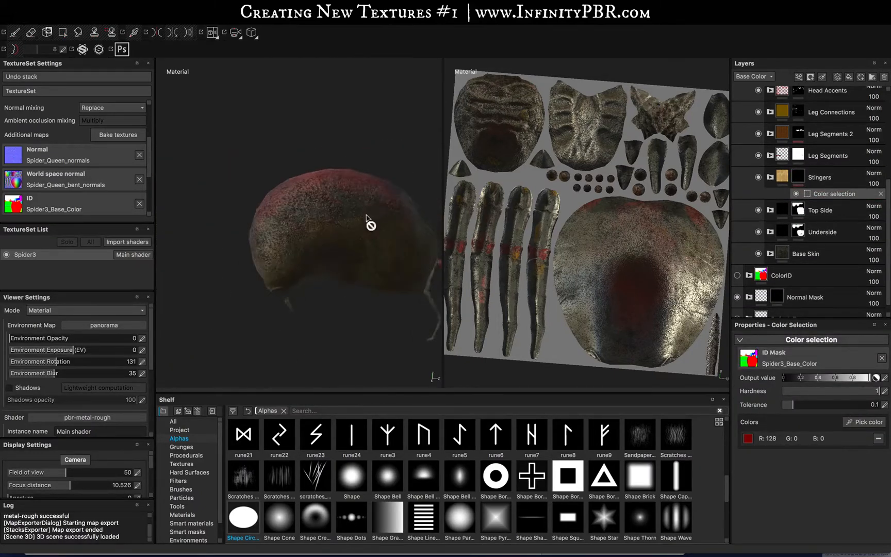
pyautogui.click(878, 440)
pyautogui.click(863, 427)
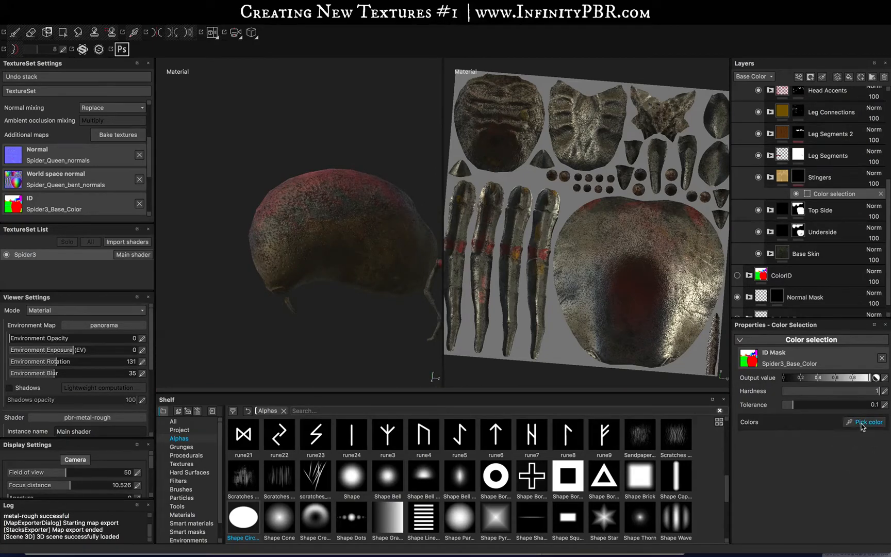
pyautogui.click(297, 297)
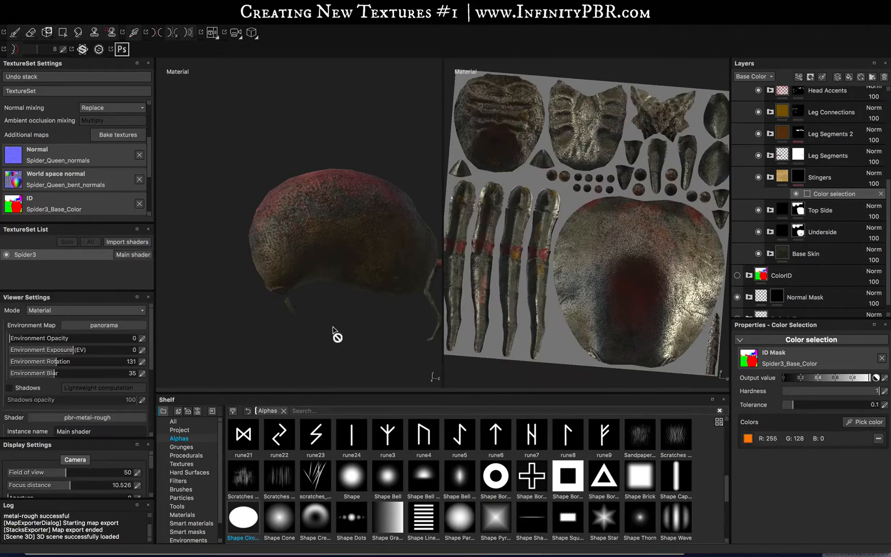
pyautogui.moveTo(334, 334)
pyautogui.keyDown('alt'); pyautogui.mouseDown()
pyautogui.moveTo(311, 320)
pyautogui.moveTo(355, 259)
pyautogui.moveTo(255, 294)
pyautogui.moveTo(314, 275)
pyautogui.moveTo(259, 293)
pyautogui.moveTo(288, 294)
pyautogui.moveTo(274, 301)
pyautogui.mouseUp(); pyautogui.keyUp('alt')
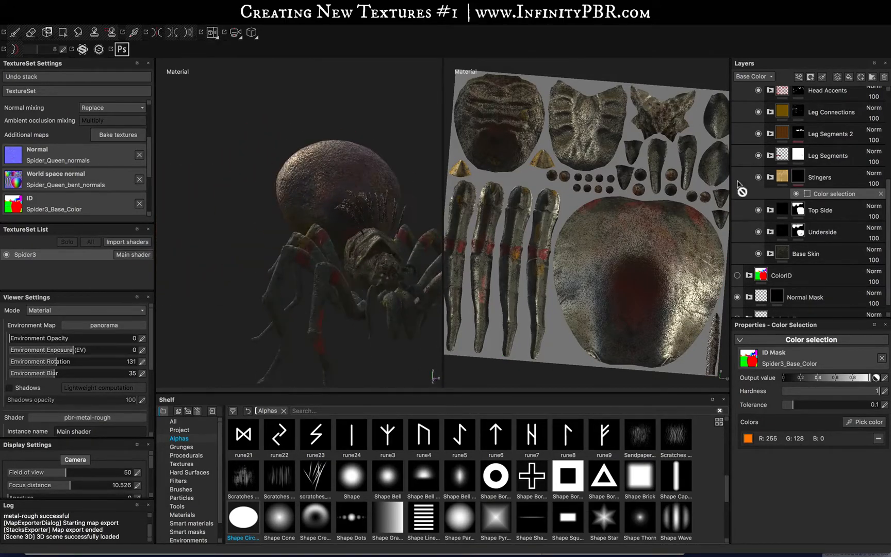
pyautogui.click(771, 177)
pyautogui.click(771, 177)
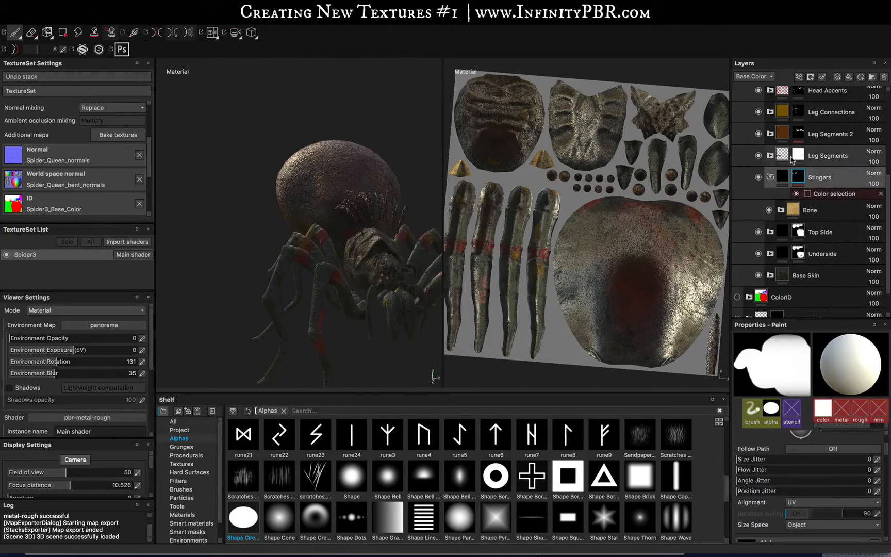
# Re-pick the leg-band green (R 0, G 255, B 128) in the color selection on the inner Leg Segments mask
pyautogui.click(800, 157)
pyautogui.click(771, 156)
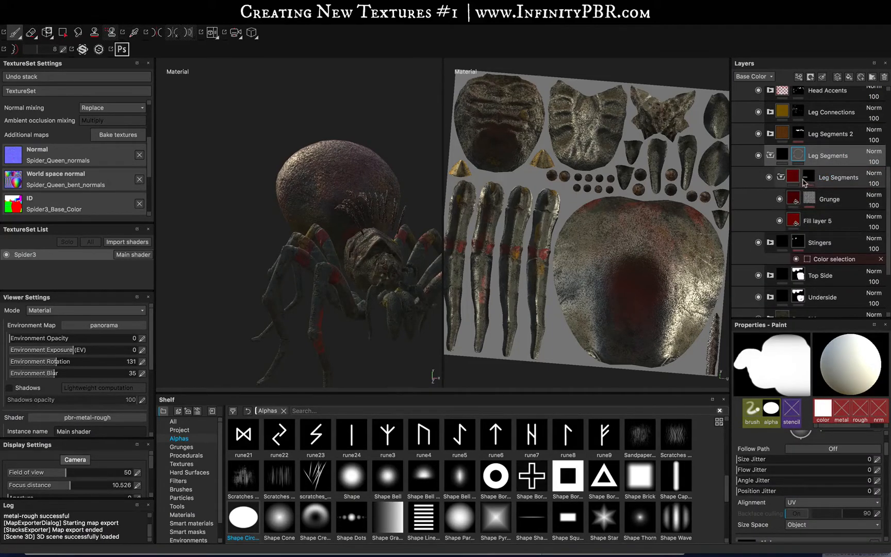
pyautogui.click(806, 179)
pyautogui.click(831, 194)
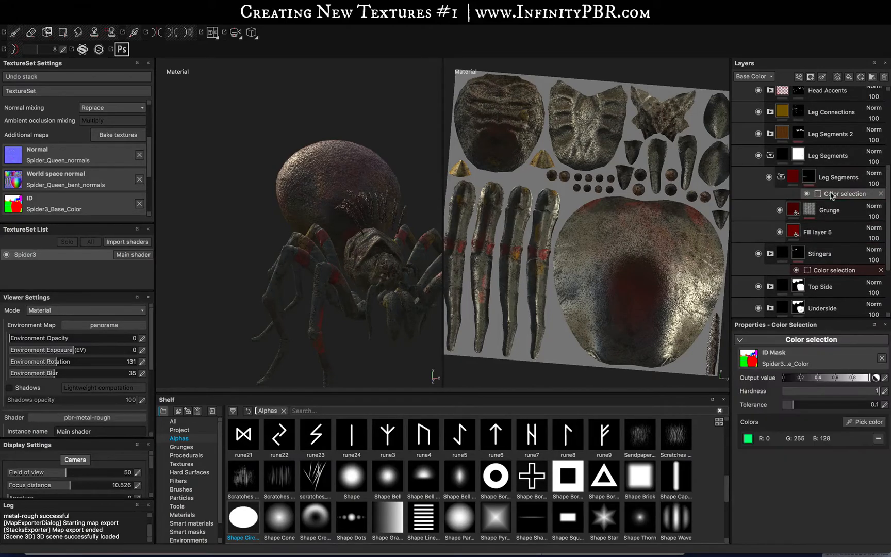
pyautogui.click(878, 440)
pyautogui.click(865, 422)
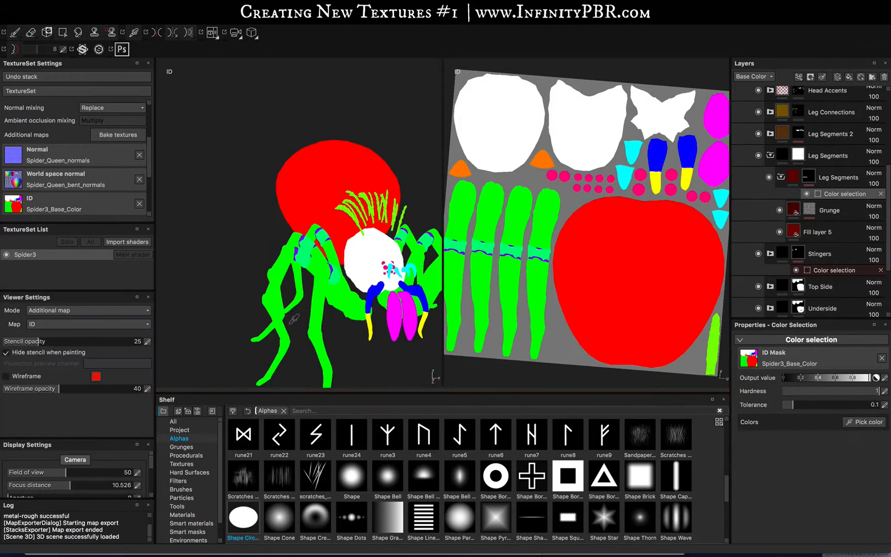
pyautogui.click(375, 304)
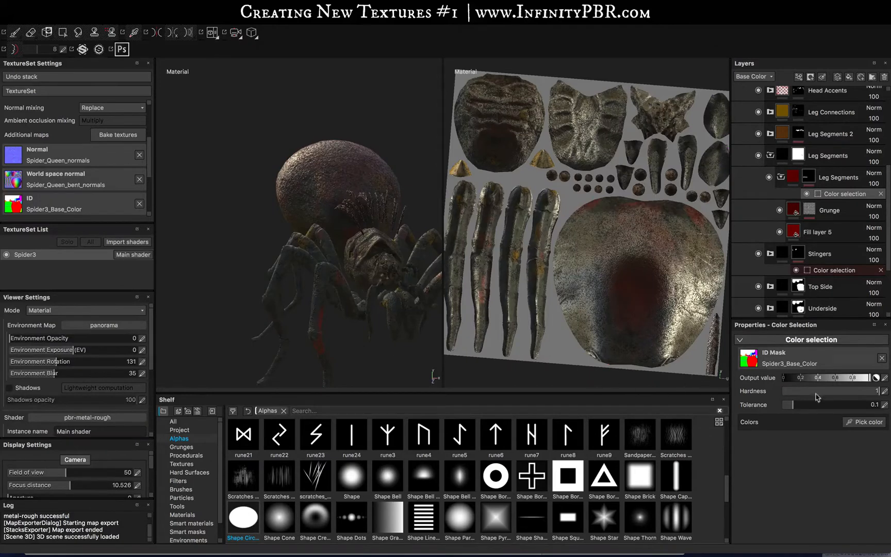
pyautogui.click(849, 424)
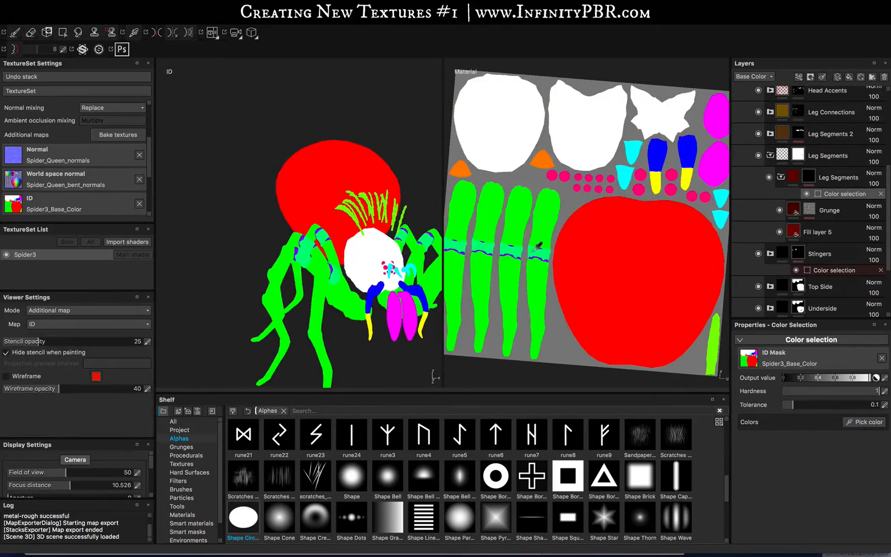
pyautogui.click(538, 248)
pyautogui.keyDown('alt'); pyautogui.moveTo(372, 294); pyautogui.dragTo(312, 246); pyautogui.keyUp('alt')
pyautogui.scroll(3, 305, 289)
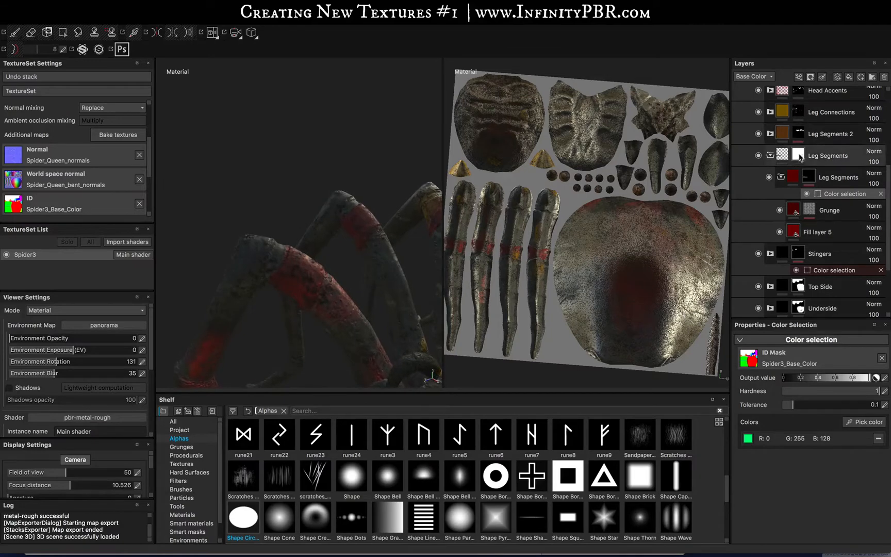
# Replace the color in the Leg Segments 2 mask's color selection with the leg stripes' purple (R 128, G 0, B 255)
pyautogui.moveTo(801, 159); pyautogui.dragTo(802, 135)
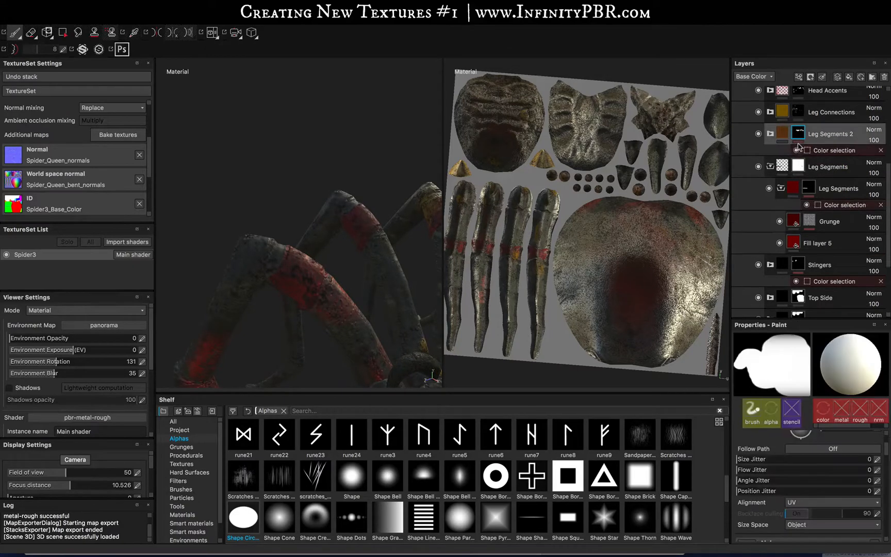
pyautogui.click(828, 151)
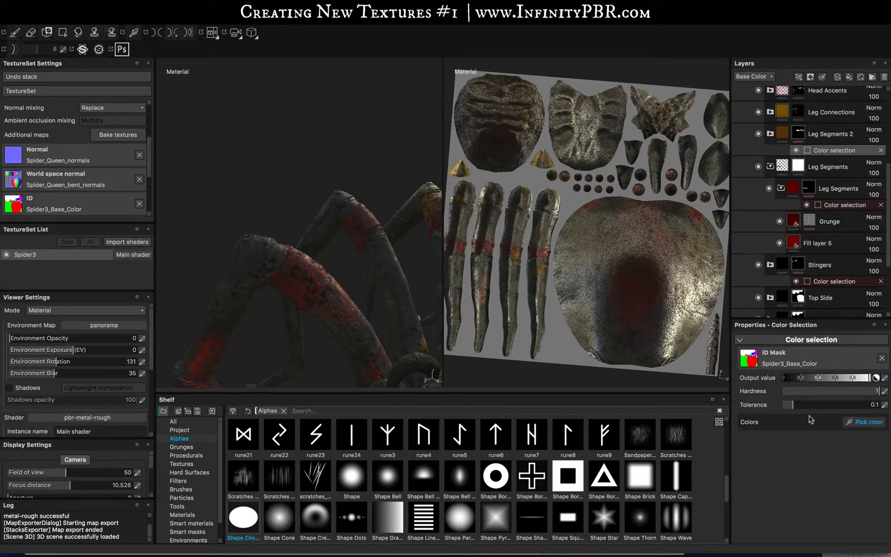
pyautogui.click(866, 422)
pyautogui.click(285, 252)
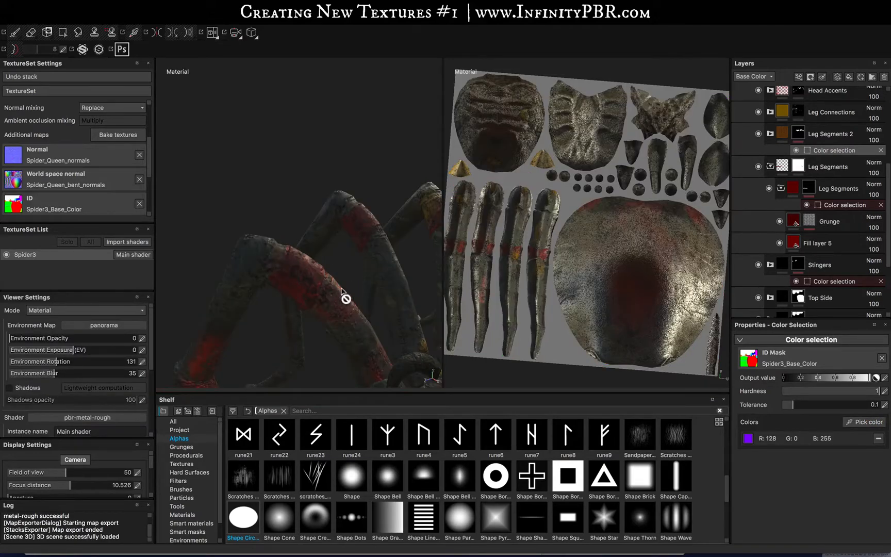
pyautogui.keyDown('alt'); pyautogui.moveTo(346, 296); pyautogui.dragTo(323, 291); pyautogui.keyUp('alt')
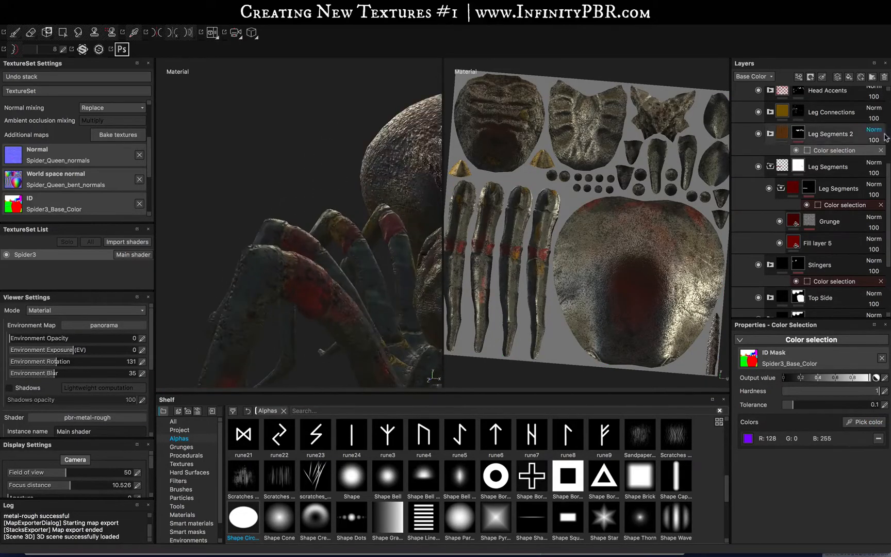
# Apply a fresh white mask to the outer Leg Segments folder and collapse the folder
pyautogui.rightClick(815, 169)
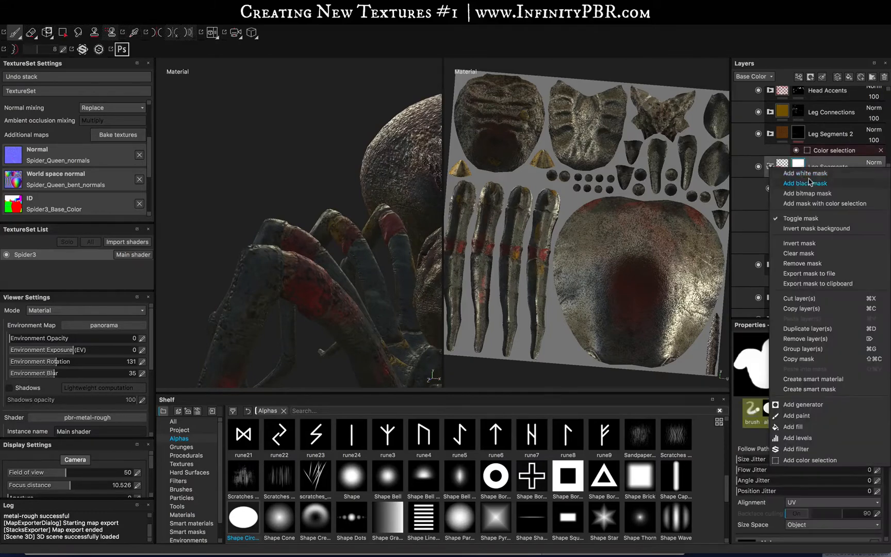
pyautogui.click(808, 173)
pyautogui.click(771, 167)
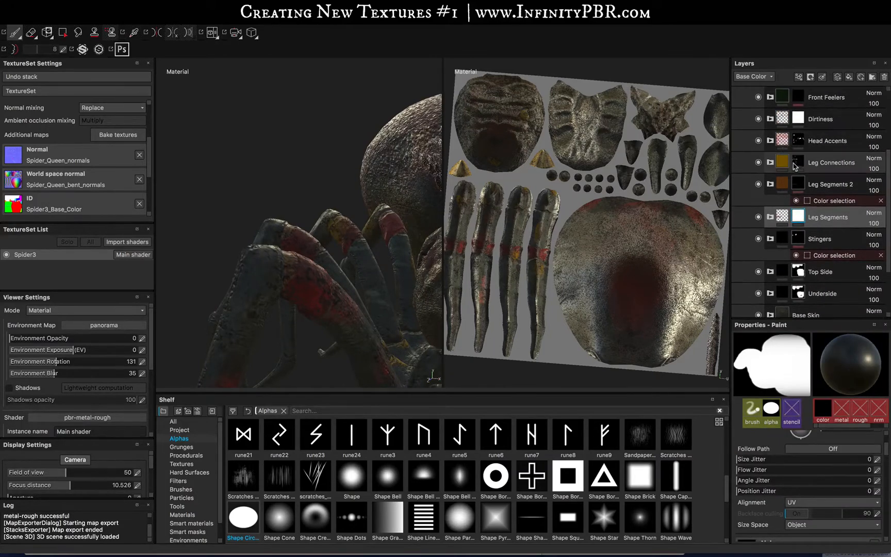
# Replace the Leg Connections folder's mask with a black mask and look inside the folder
pyautogui.click(799, 163)
pyautogui.rightClick(817, 165)
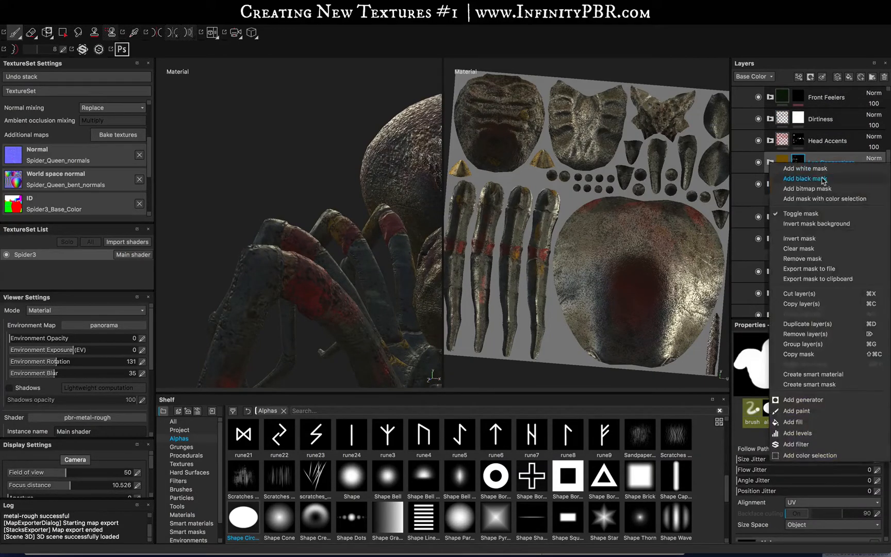
pyautogui.click(806, 178)
pyautogui.click(772, 163)
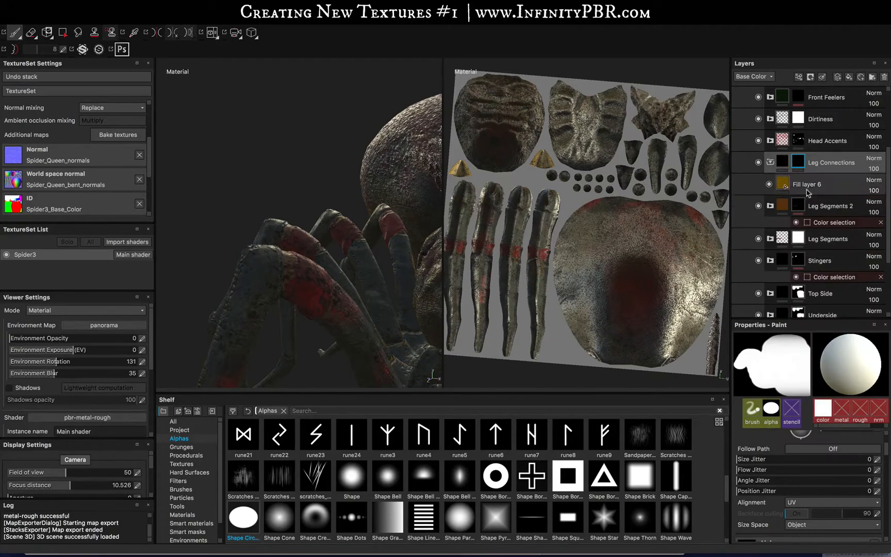
pyautogui.click(778, 163)
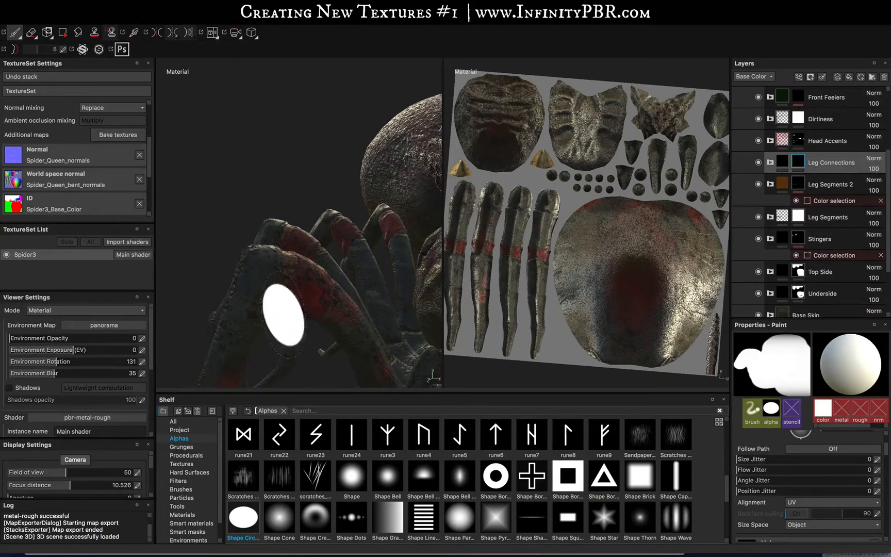
# Choose the Dirt 01 alpha for painting the Leg Connections mask
pyautogui.keyDown('alt'); pyautogui.moveTo(363, 320); pyautogui.dragTo(257, 181); pyautogui.keyUp('alt')
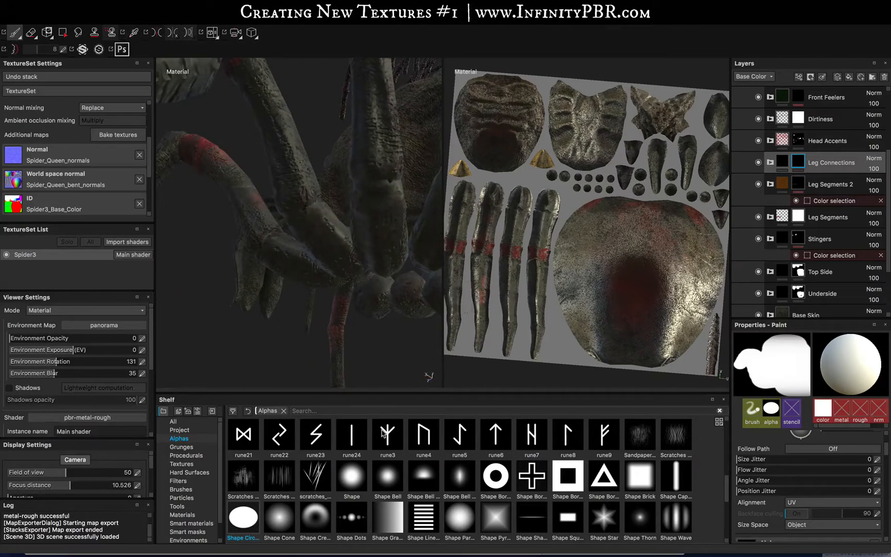
pyautogui.scroll(5, 609, 493)
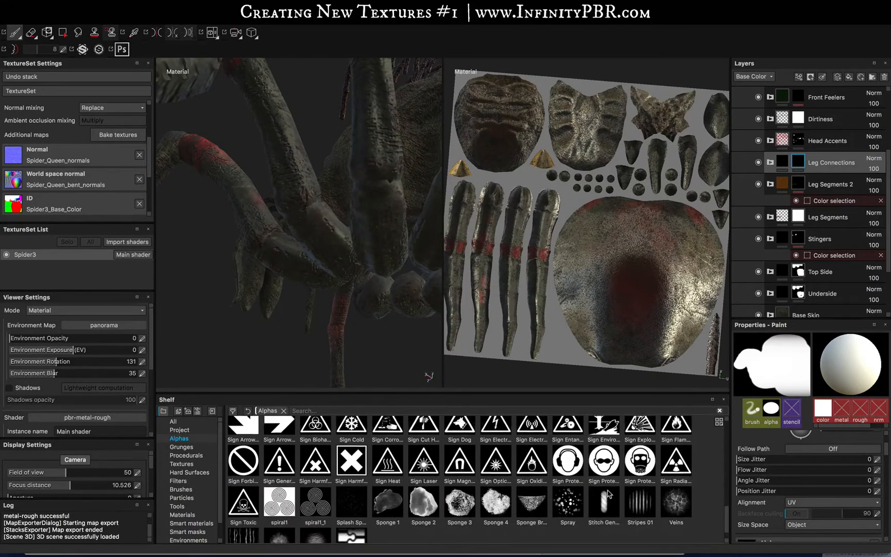
pyautogui.scroll(3, 541, 483)
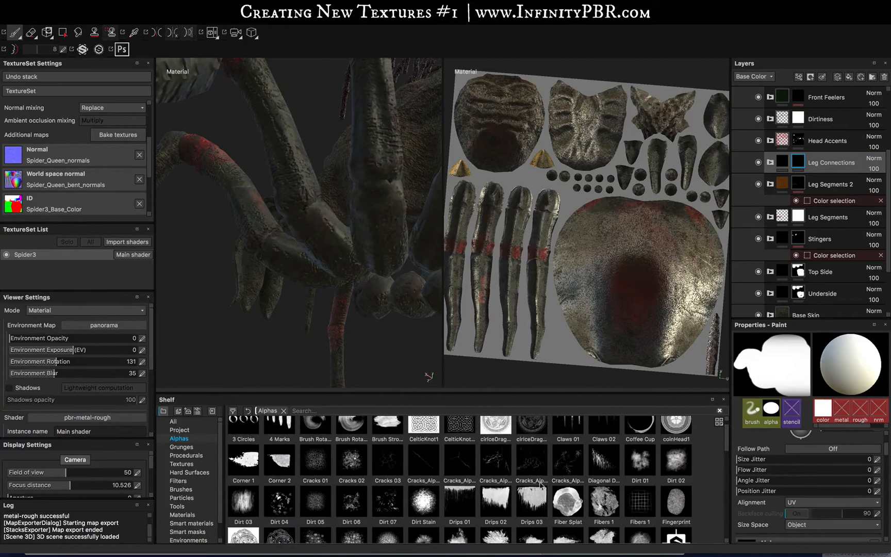
pyautogui.click(632, 468)
# Reduce the brush size to 9.95 and set its flow to 54 for painting the leg joints
pyautogui.moveTo(365, 284)
pyautogui.keyDown('alt'); pyautogui.mouseDown()
pyautogui.moveTo(360, 251)
pyautogui.moveTo(322, 250)
pyautogui.mouseUp(); pyautogui.keyUp('alt')
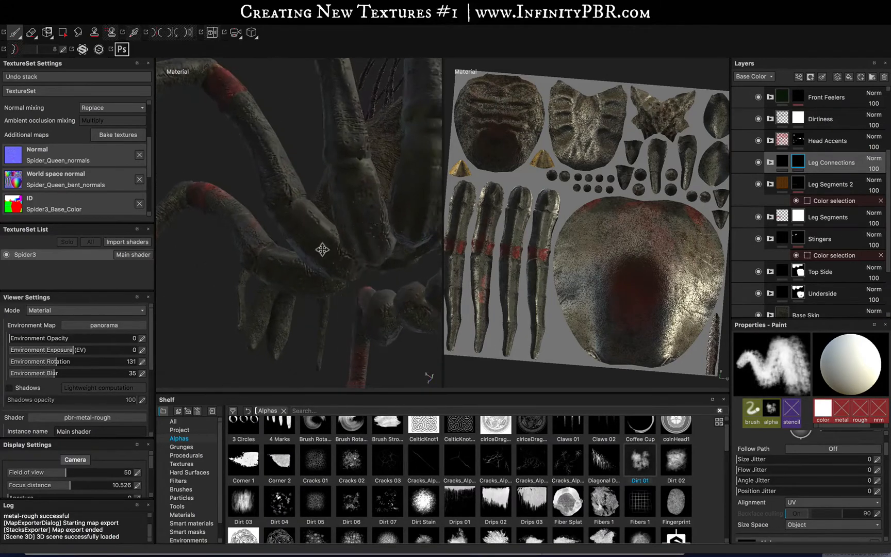
pyautogui.keyDown('alt'); pyautogui.moveTo(322, 250); pyautogui.dragTo(358, 230, button='middle'); pyautogui.keyUp('alt')
pyautogui.moveTo(358, 230)
pyautogui.keyDown('alt'); pyautogui.mouseDown()
pyautogui.moveTo(358, 242)
pyautogui.moveTo(405, 294)
pyautogui.moveTo(382, 222)
pyautogui.mouseUp(); pyautogui.keyUp('alt')
pyautogui.scroll(5, 322, 232)
pyautogui.press('[')
pyautogui.press('[')
pyautogui.press('[')
pyautogui.press('[')
pyautogui.press('[')
pyautogui.press('[')
pyautogui.press('[')
pyautogui.press('[')
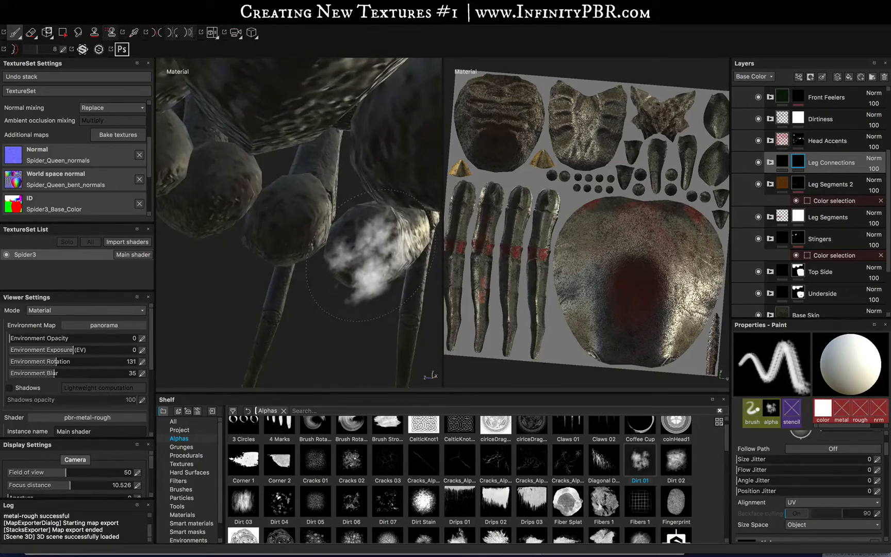
pyautogui.scroll(3, 820, 464)
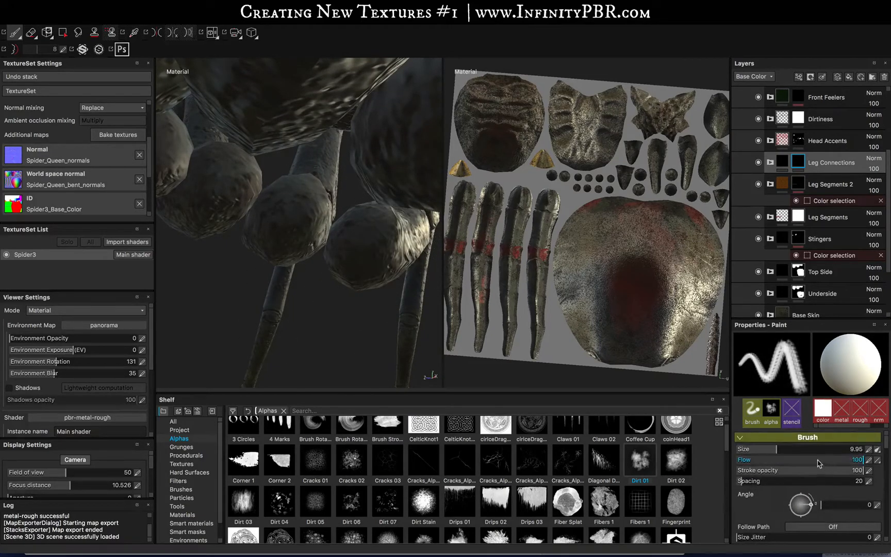
pyautogui.moveTo(817, 463); pyautogui.dragTo(812, 462)
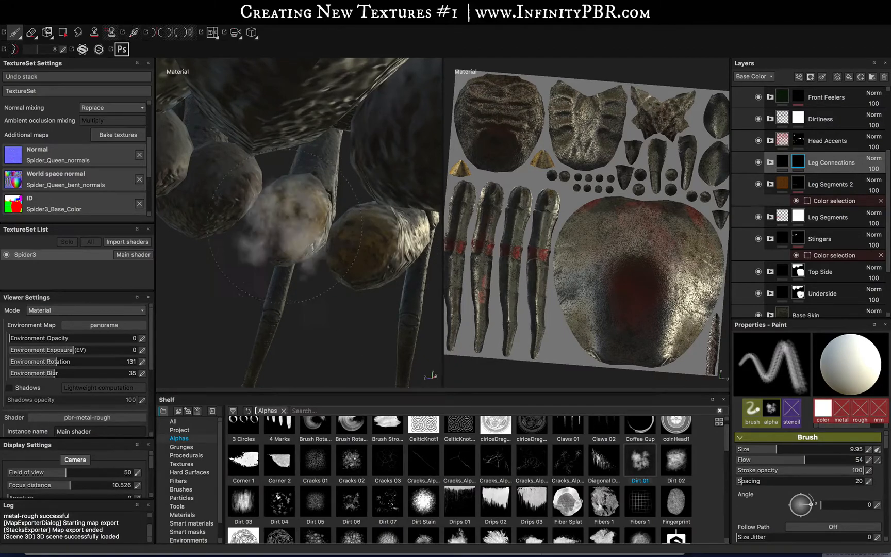
# Paint the joints where the legs meet the underside of the body white in the Leg Connections mask
pyautogui.moveTo(286, 226)
pyautogui.keyDown('alt'); pyautogui.mouseDown()
pyautogui.moveTo(229, 195)
pyautogui.moveTo(304, 209)
pyautogui.moveTo(263, 193)
pyautogui.moveTo(201, 291)
pyautogui.moveTo(289, 216)
pyautogui.moveTo(175, 51)
pyautogui.moveTo(289, 171)
pyautogui.moveTo(433, 281)
pyautogui.moveTo(289, 300)
pyautogui.moveTo(310, 222)
pyautogui.moveTo(266, 178)
pyautogui.moveTo(216, 274)
pyautogui.moveTo(229, 175)
pyautogui.moveTo(255, 160)
pyautogui.mouseUp(); pyautogui.keyUp('alt')
pyautogui.scroll(3, 539, 187)
pyautogui.scroll(-5, 539, 187)
pyautogui.scroll(5, 254, 160)
pyautogui.scroll(5, 573, 115)
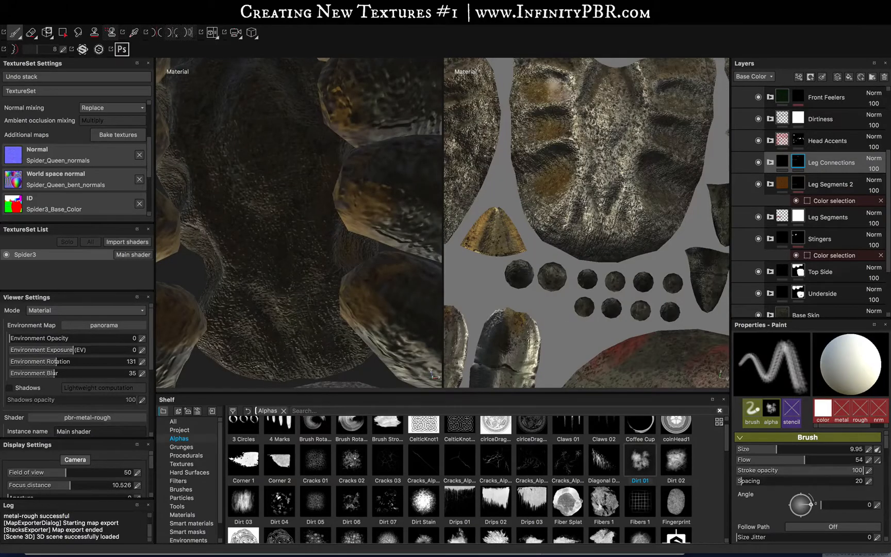
pyautogui.keyDown('ctrl'); pyautogui.keyDown('alt'); pyautogui.moveTo(681, 89); pyautogui.dragTo(675, 167); pyautogui.keyUp('alt'); pyautogui.keyUp('ctrl')
# Switch the brush to black and clean up stray Leg Connections paint on the body around the leg joints
pyautogui.press('f')
pyautogui.scroll(5, 328, 242)
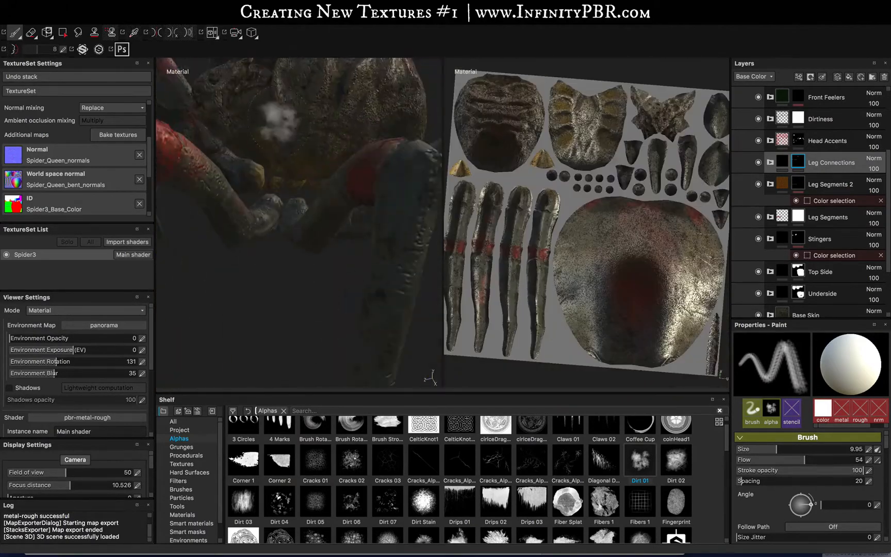
pyautogui.press('x')
pyautogui.moveTo(280, 122)
pyautogui.keyDown('alt'); pyautogui.mouseDown()
pyautogui.moveTo(258, 170)
pyautogui.moveTo(315, 160)
pyautogui.moveTo(396, 97)
pyautogui.mouseUp(); pyautogui.keyUp('alt')
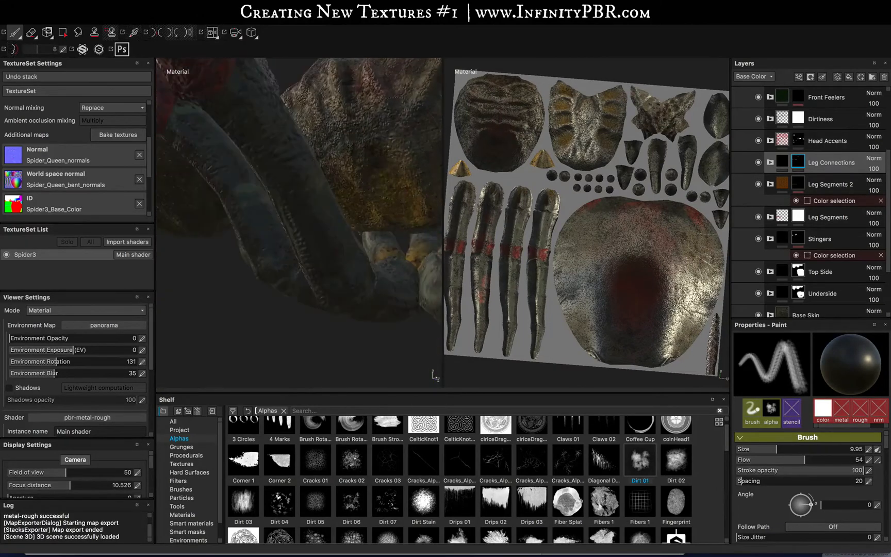
pyautogui.press('f')
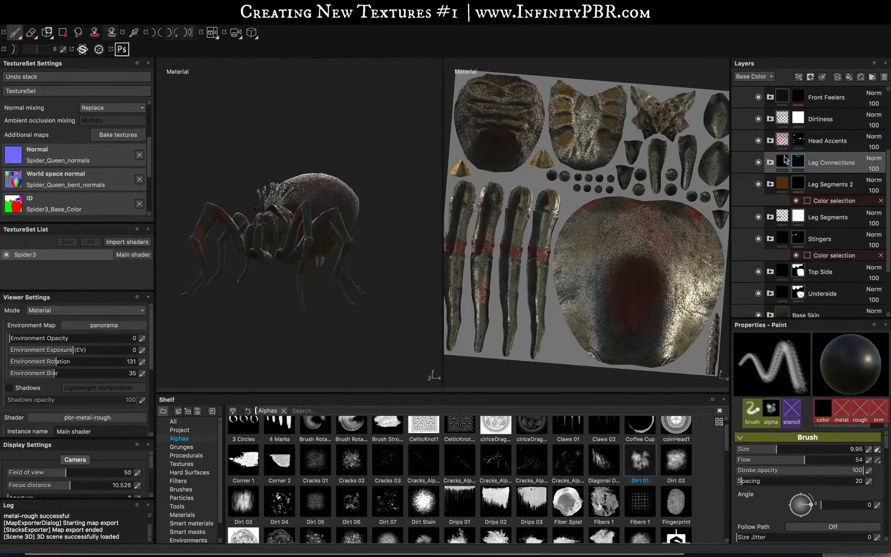
# Look through the Head Accents folder and its fill layer's mask, and replace the folder's mask with a black mask
pyautogui.scroll(3, 774, 222)
pyautogui.click(776, 233)
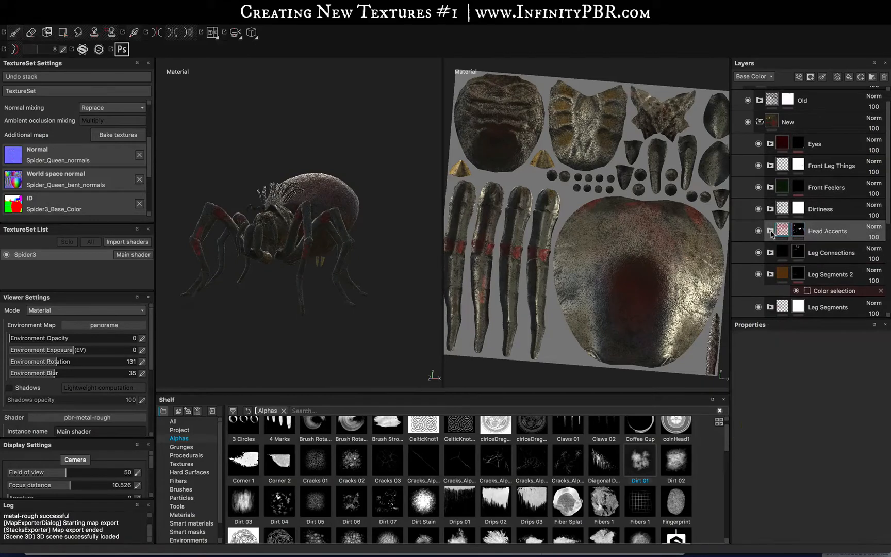
pyautogui.click(770, 231)
pyautogui.click(803, 253)
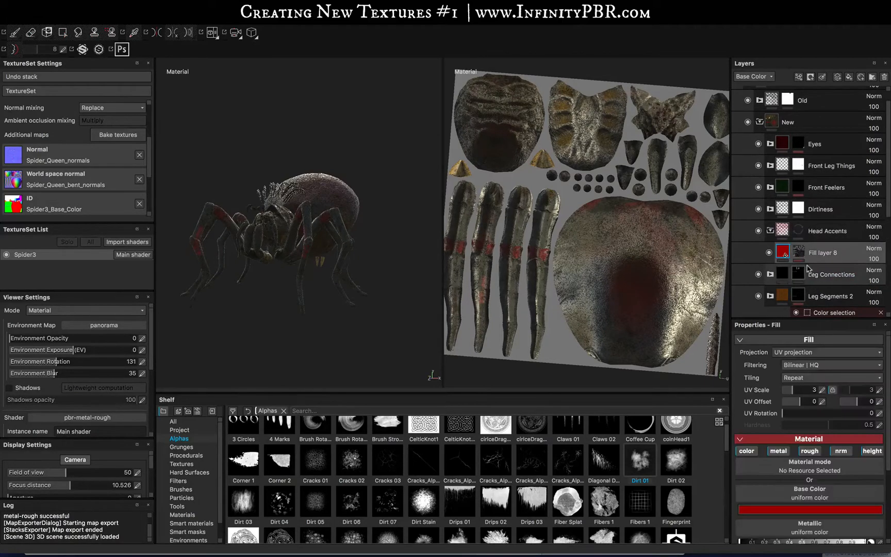
pyautogui.click(803, 255)
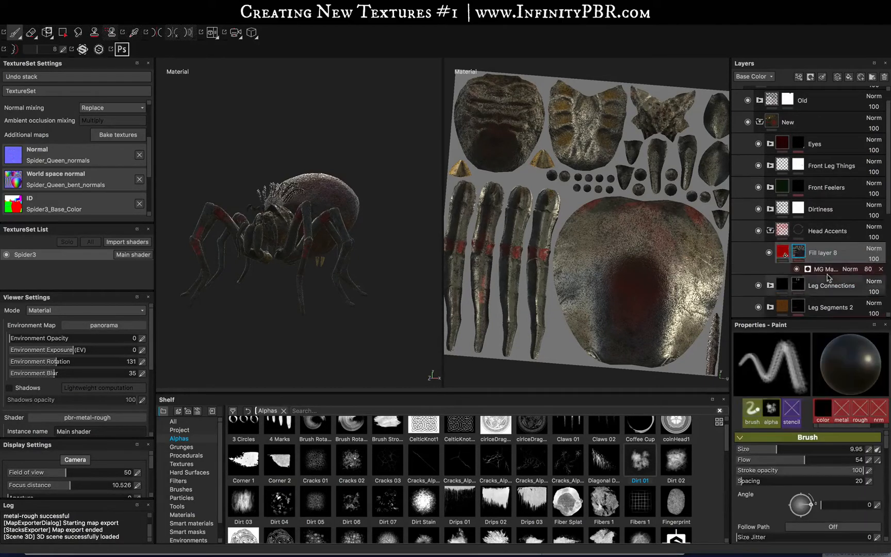
pyautogui.click(802, 231)
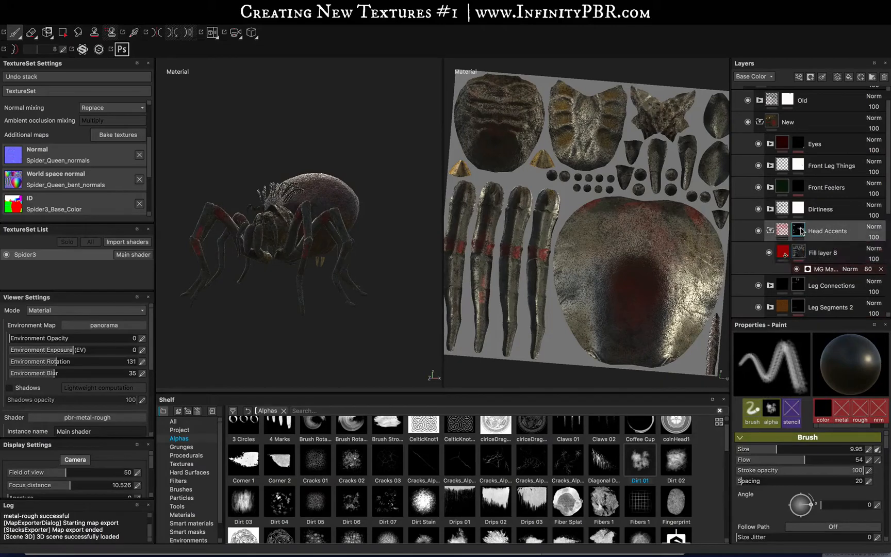
pyautogui.rightClick(828, 233)
pyautogui.click(841, 247)
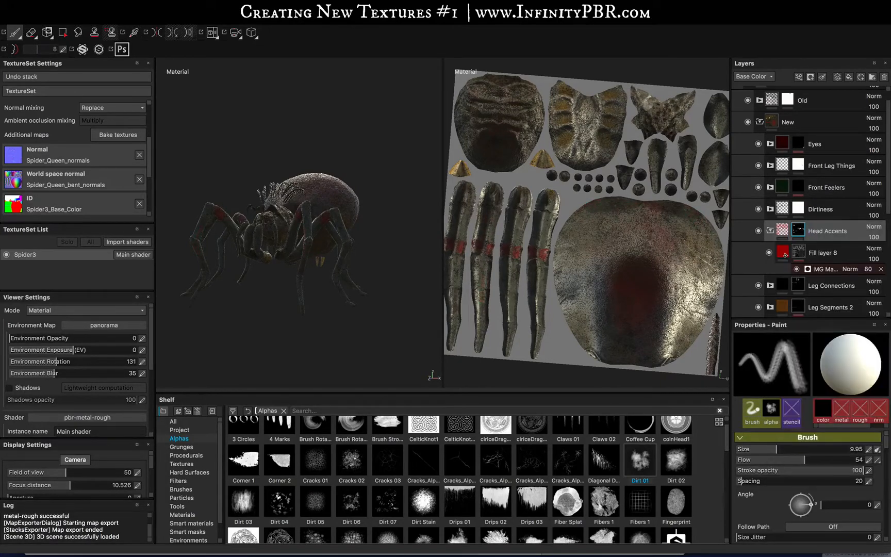
# Switch the mask brush to the soft round Shape alpha
pyautogui.scroll(-8, 263, 496)
pyautogui.scroll(2, 252, 491)
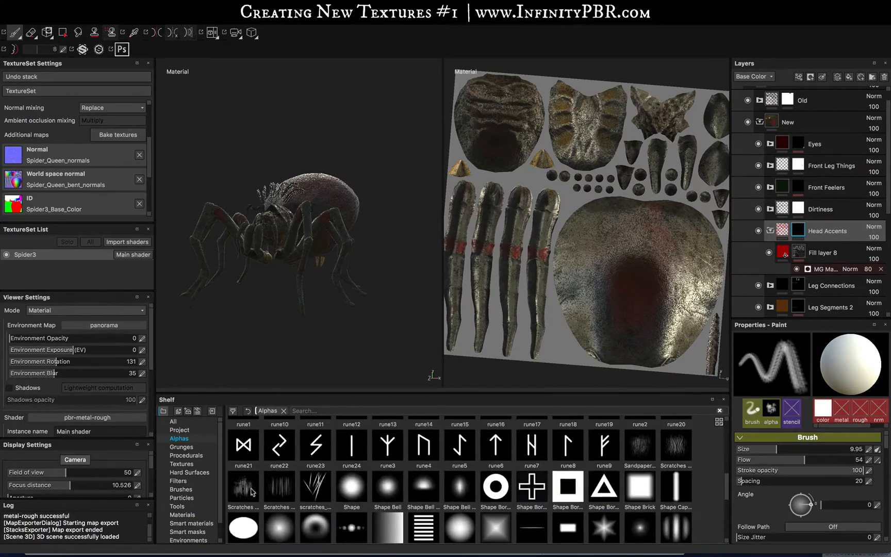
pyautogui.click(243, 530)
pyautogui.scroll(5, 276, 214)
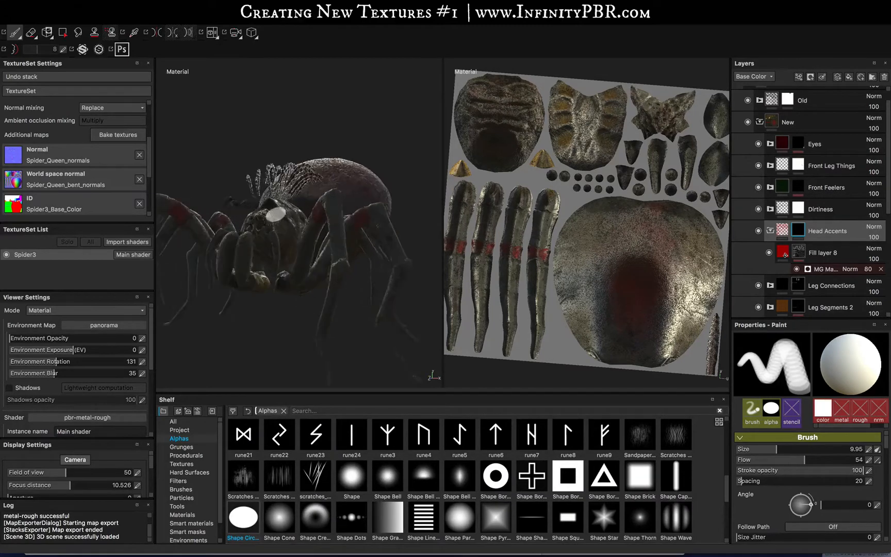
pyautogui.keyDown('alt'); pyautogui.moveTo(277, 211); pyautogui.dragTo(295, 207); pyautogui.keyUp('alt')
pyautogui.click(352, 487)
# Paint soft red accents onto the spider's face and head in the Head Accents mask
pyautogui.keyDown('alt'); pyautogui.moveTo(276, 243); pyautogui.dragTo(311, 306); pyautogui.keyUp('alt')
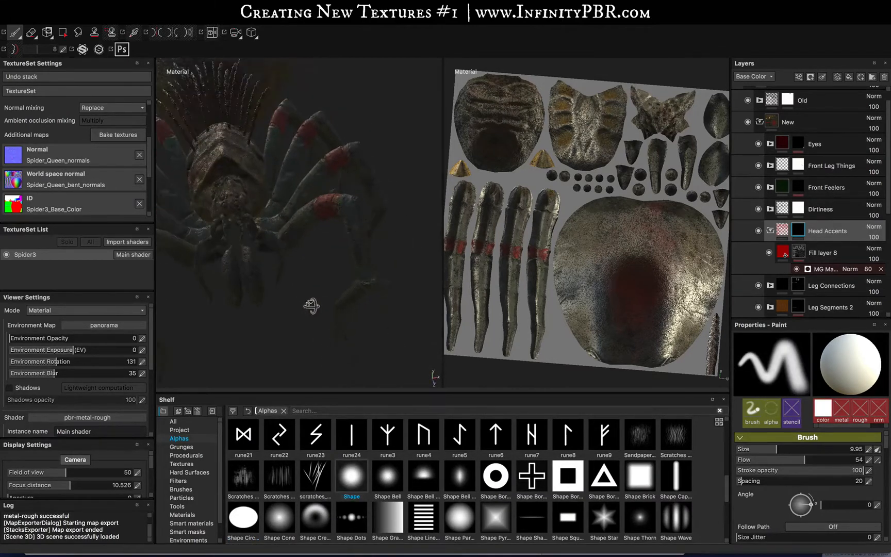
pyautogui.scroll(3, 233, 182)
pyautogui.keyDown('alt'); pyautogui.moveTo(222, 246); pyautogui.dragTo(219, 245); pyautogui.keyUp('alt')
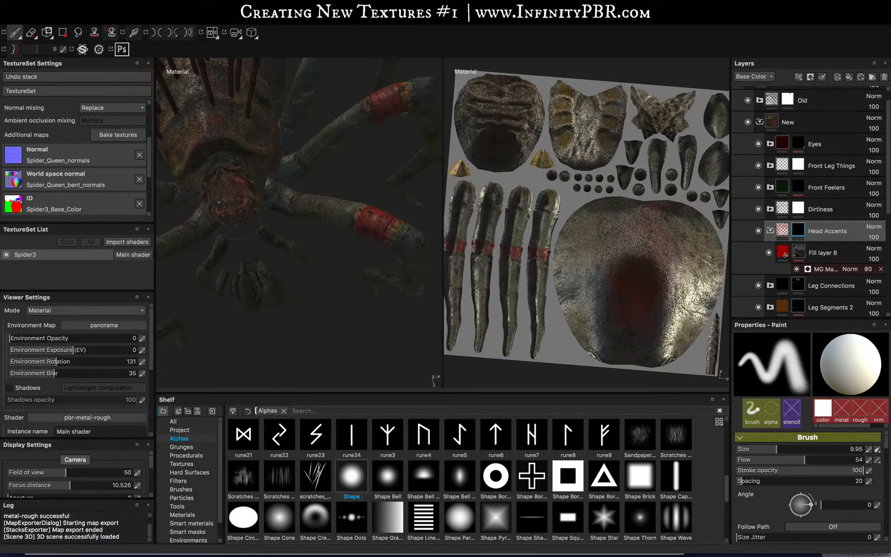
# Extend the soft red accents around the spider's head and face in the Head Accents mask, working from several angles
pyautogui.moveTo(240, 208)
pyautogui.keyDown('alt'); pyautogui.mouseDown()
pyautogui.moveTo(176, 145)
pyautogui.moveTo(258, 306)
pyautogui.mouseUp(); pyautogui.keyUp('alt')
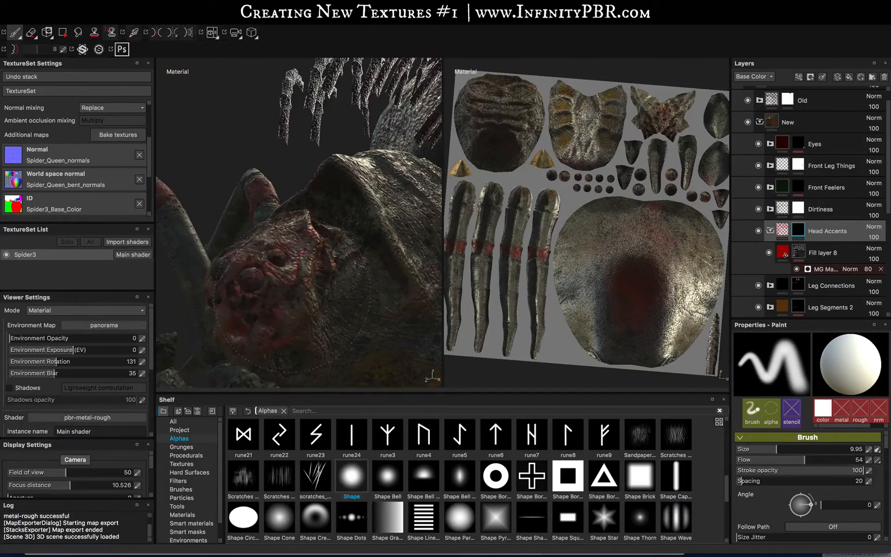
pyautogui.keyDown('alt'); pyautogui.moveTo(290, 313); pyautogui.dragTo(294, 235, button='middle'); pyautogui.keyUp('alt')
pyautogui.moveTo(295, 235)
pyautogui.keyDown('alt'); pyautogui.mouseDown()
pyautogui.moveTo(419, 232)
pyautogui.moveTo(418, 248)
pyautogui.moveTo(289, 191)
pyautogui.mouseUp(); pyautogui.keyUp('alt')
pyautogui.keyDown('alt'); pyautogui.moveTo(211, 192); pyautogui.dragTo(279, 181); pyautogui.keyUp('alt')
pyautogui.scroll(-1, 505, 331)
pyautogui.scroll(-3, 804, 537)
pyautogui.scroll(-3, 370, 266)
pyautogui.keyDown('alt'); pyautogui.moveTo(372, 266); pyautogui.dragTo(464, 310); pyautogui.keyUp('alt')
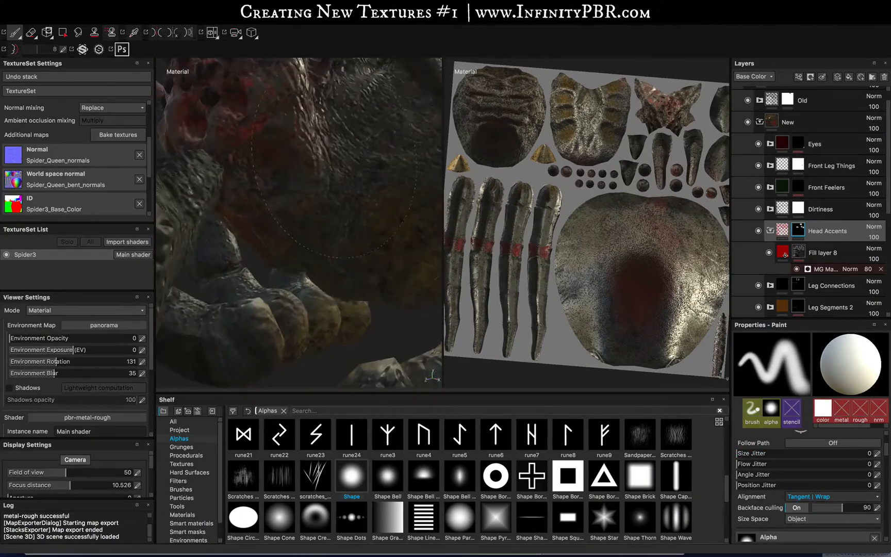
pyautogui.scroll(-1, 464, 299)
pyautogui.scroll(-4, 311, 236)
pyautogui.keyDown('alt'); pyautogui.moveTo(311, 236); pyautogui.dragTo(330, 196); pyautogui.keyUp('alt')
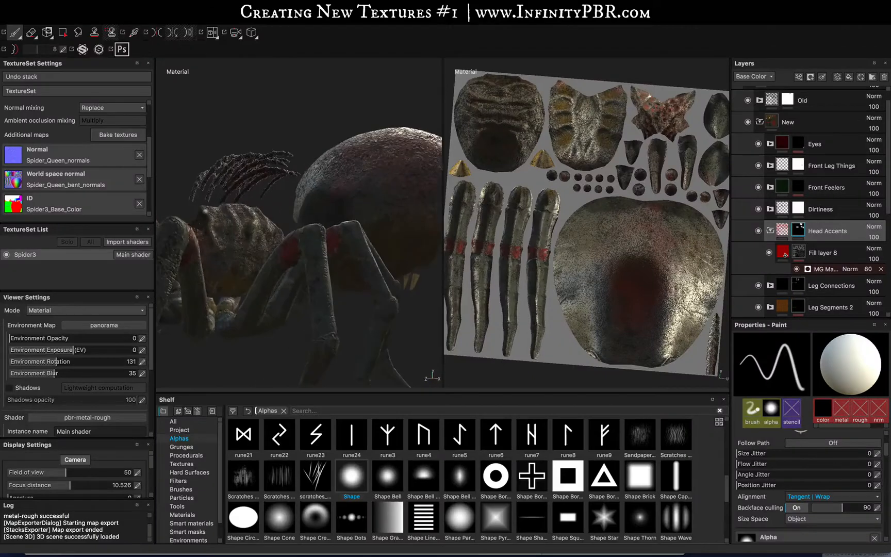
pyautogui.moveTo(310, 217)
pyautogui.keyDown('alt'); pyautogui.mouseDown()
pyautogui.moveTo(245, 260)
pyautogui.moveTo(496, 251)
pyautogui.moveTo(433, 258)
pyautogui.moveTo(319, 323)
pyautogui.moveTo(336, 310)
pyautogui.mouseUp(); pyautogui.keyUp('alt')
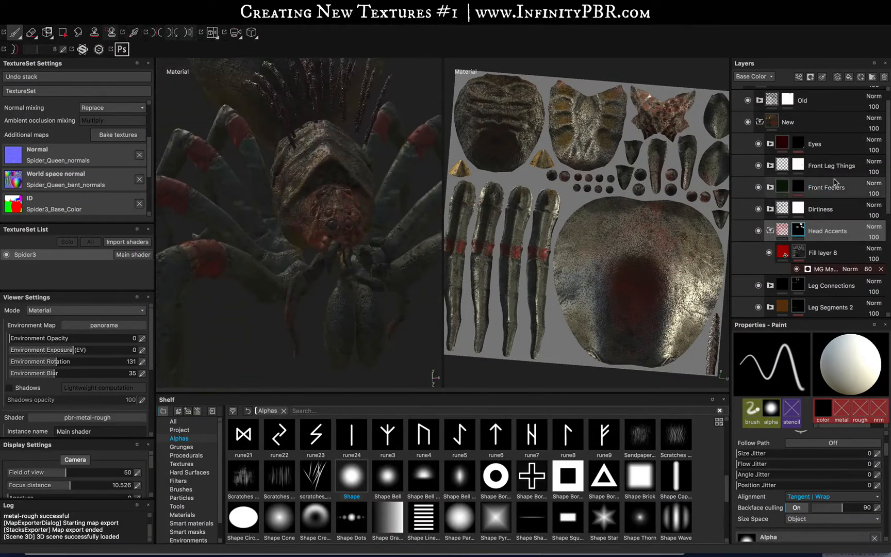
# Switch the brush to the circle alpha and paint black over the eye UV islands in the Head Accents mask
pyautogui.scroll(6, 614, 175)
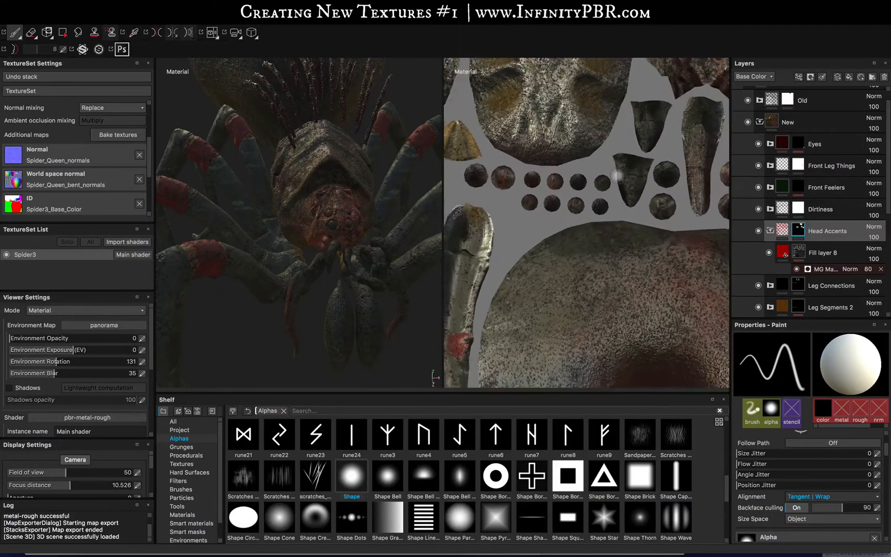
pyautogui.scroll(2, 523, 180)
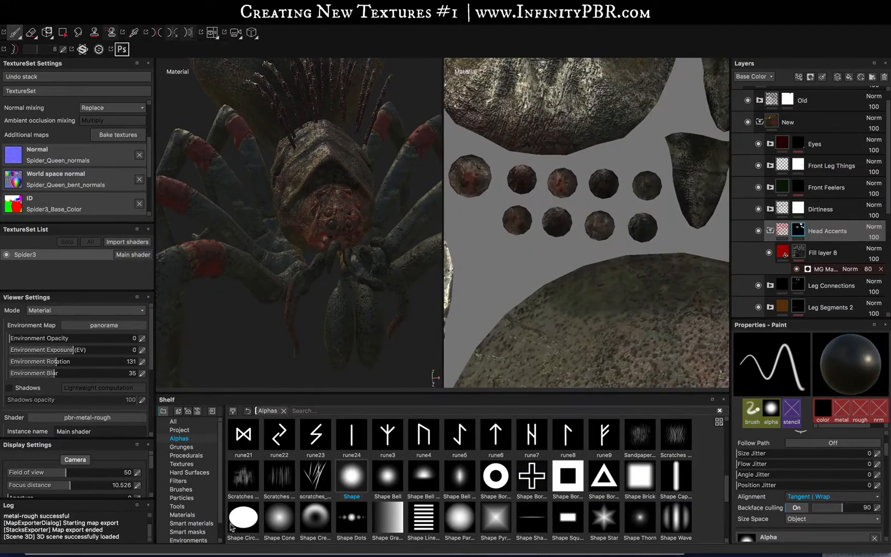
pyautogui.press('x')
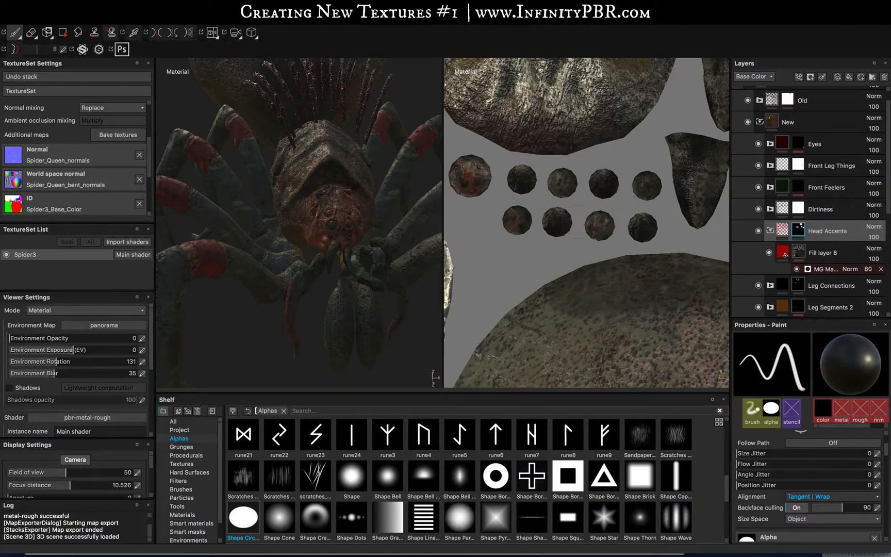
pyautogui.moveTo(510, 224); pyautogui.dragTo(557, 230)
pyautogui.keyDown('alt'); pyautogui.moveTo(562, 232); pyautogui.dragTo(713, 283, button='middle'); pyautogui.keyUp('alt')
pyautogui.moveTo(567, 219); pyautogui.dragTo(580, 213)
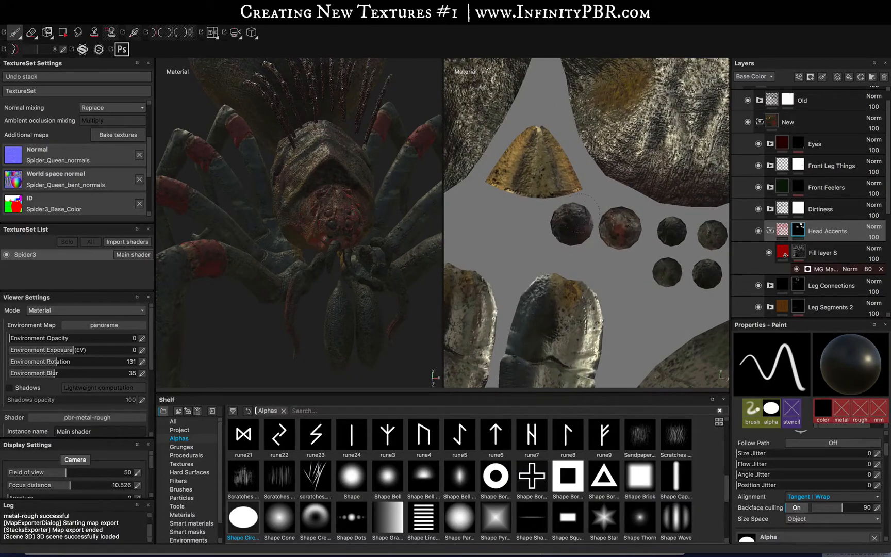
pyautogui.keyDown('alt'); pyautogui.moveTo(637, 250); pyautogui.dragTo(363, 150, button='middle'); pyautogui.keyUp('alt')
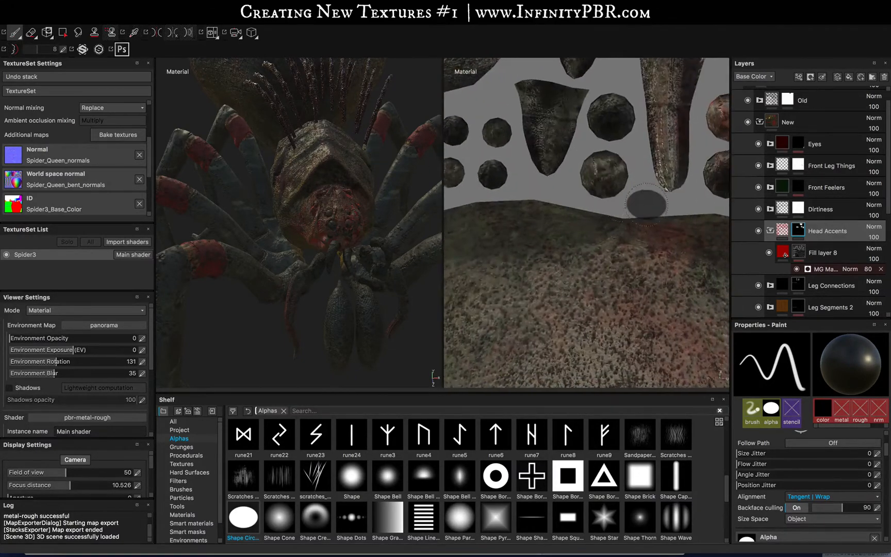
pyautogui.keyDown('alt'); pyautogui.moveTo(648, 204); pyautogui.dragTo(583, 250, button='middle'); pyautogui.keyUp('alt')
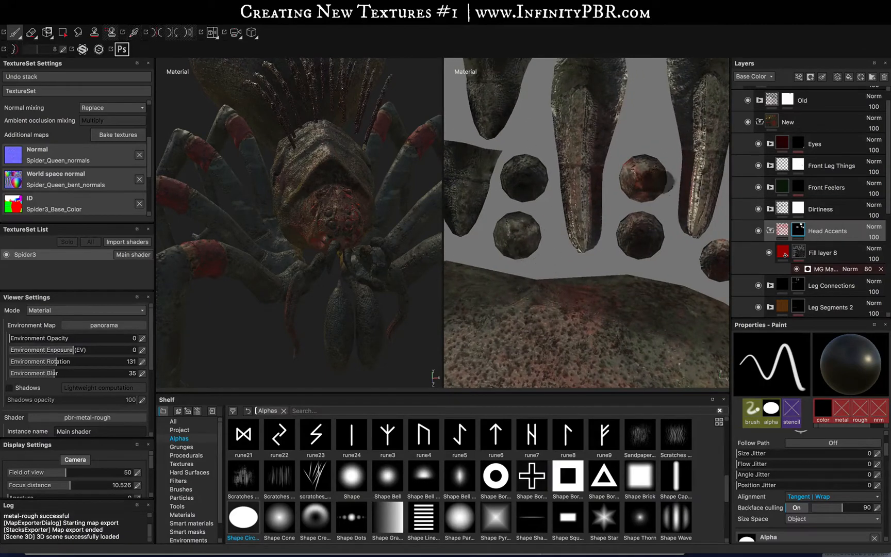
pyautogui.keyDown('alt'); pyautogui.moveTo(648, 223); pyautogui.dragTo(490, 170, button='middle'); pyautogui.keyUp('alt')
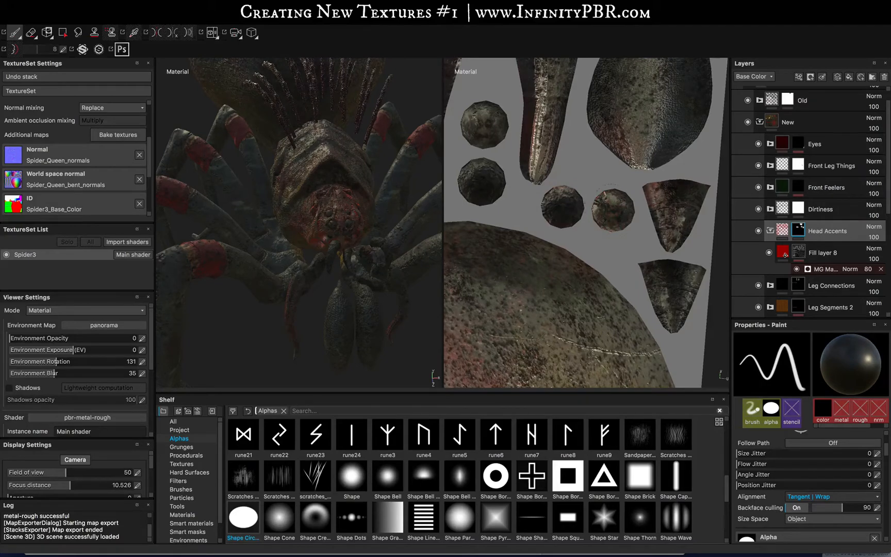
pyautogui.press('f')
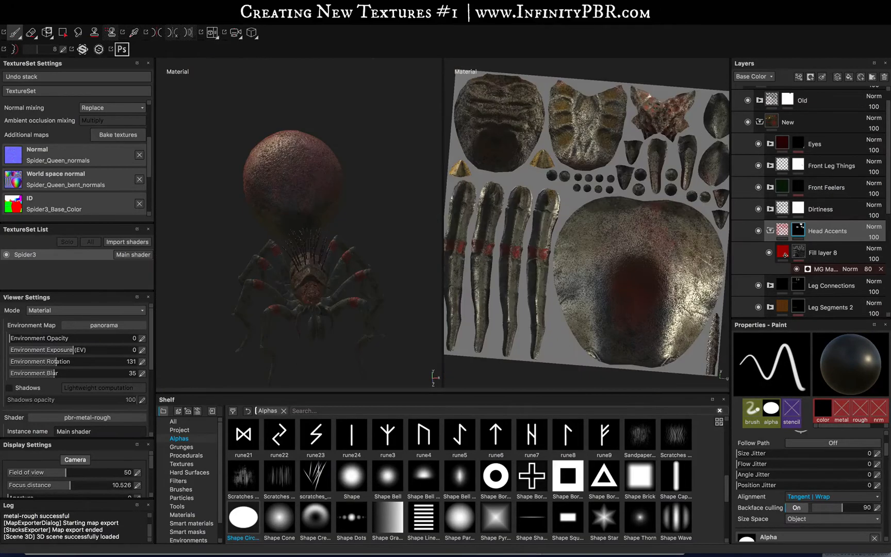
pyautogui.click(770, 231)
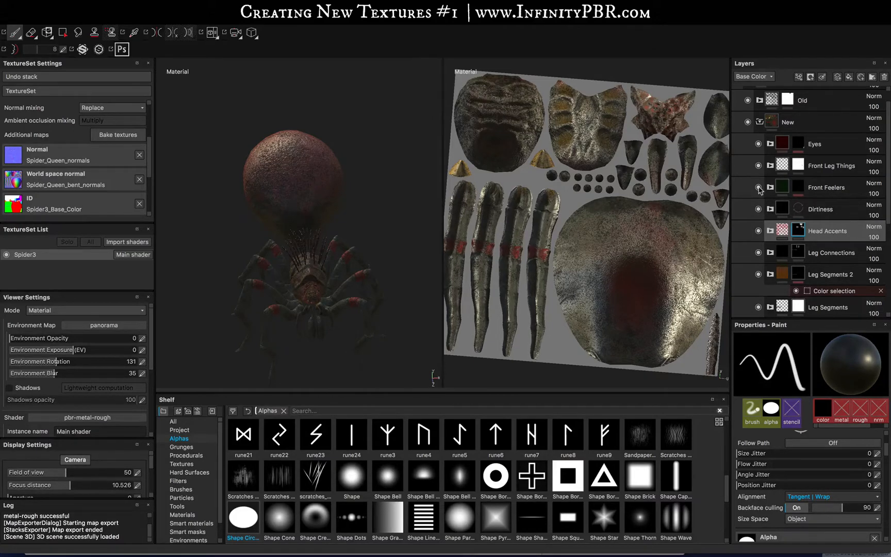
# Set the Front Feelers mask's color selection to magenta (R 255, G 0, B 255) and expand the folder
pyautogui.click(796, 187)
pyautogui.click(839, 204)
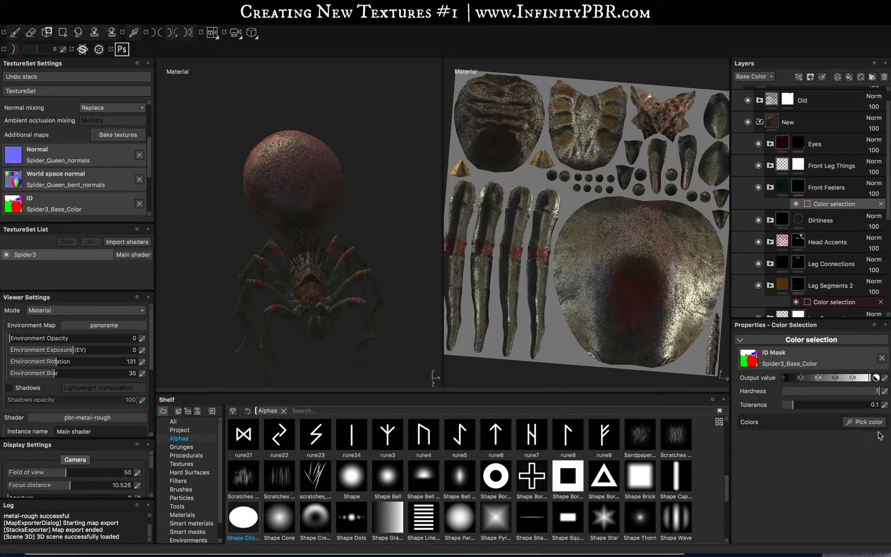
pyautogui.click(868, 422)
pyautogui.click(313, 330)
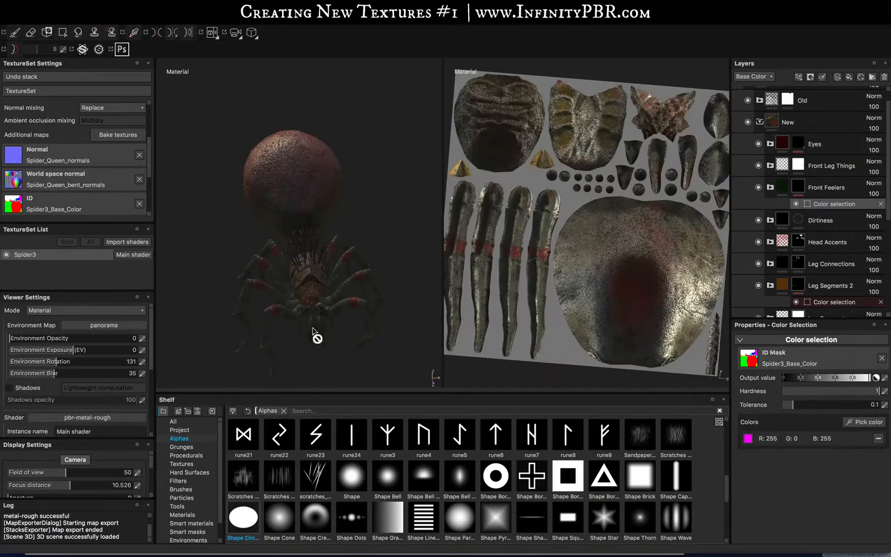
pyautogui.scroll(5, 305, 355)
pyautogui.keyDown('alt'); pyautogui.moveTo(307, 353); pyautogui.dragTo(304, 263); pyautogui.keyUp('alt')
pyautogui.click(770, 187)
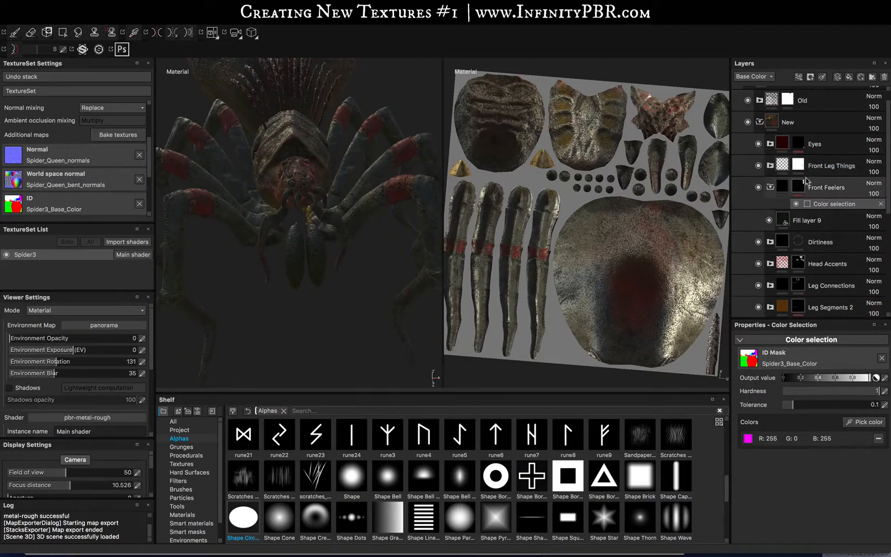
# Rename the Front Leg Things folder to Pedipalps and the Front Feelers folder to Chelicera
pyautogui.click(799, 165)
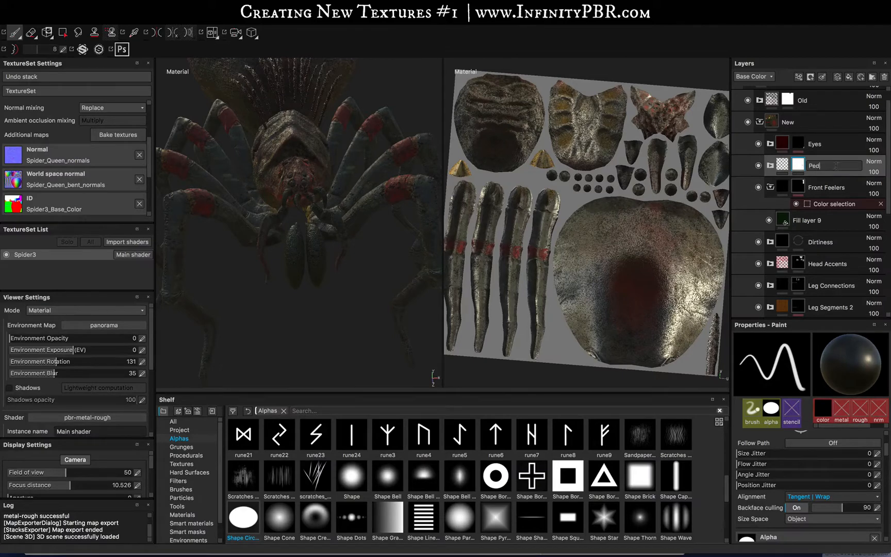
pyautogui.doubleClick(827, 187)
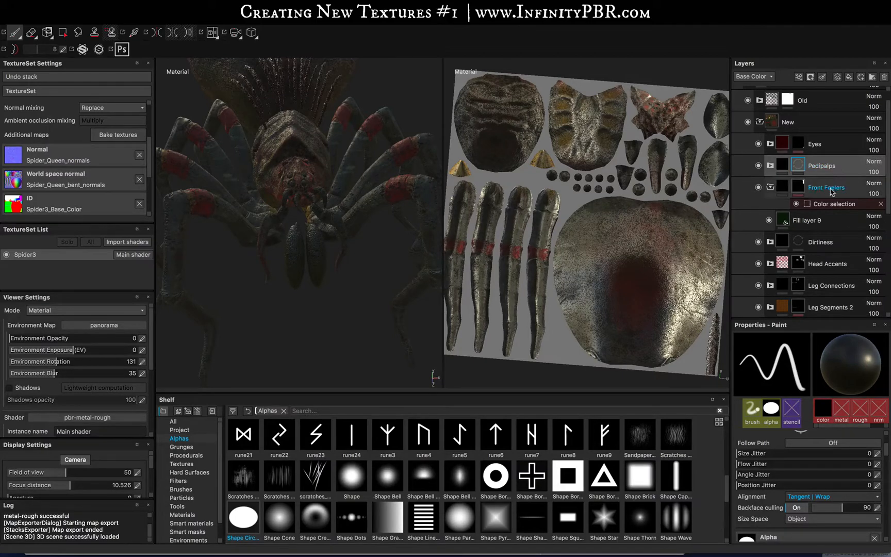
pyautogui.write('Chelicera')
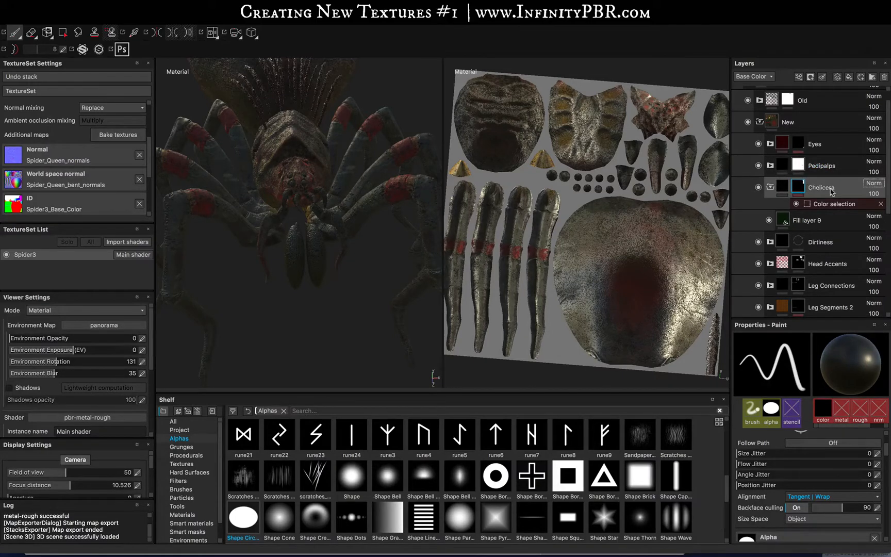
# In Pedipalps, replace the Leg Segments mask's dark blue ID color with the yellow pedipalp tips (R 255, G 255, B 0)
pyautogui.click(770, 165)
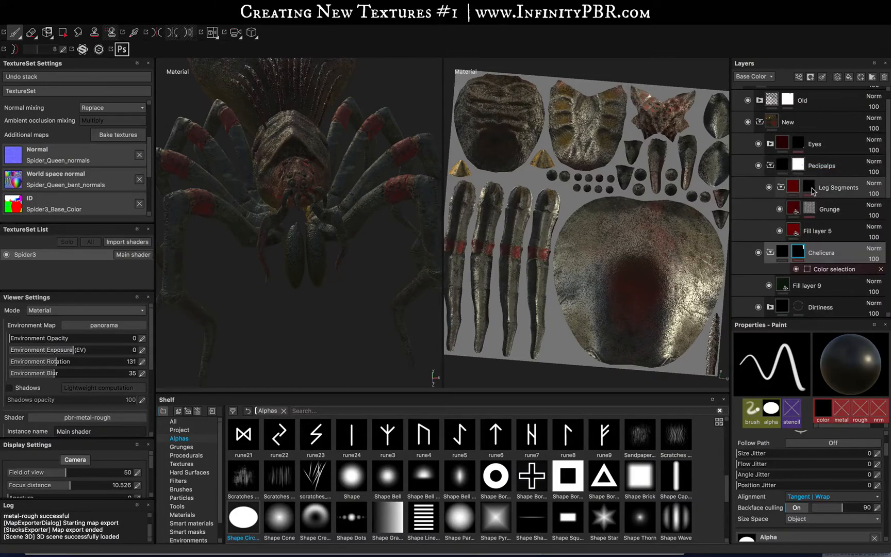
pyautogui.click(836, 189)
pyautogui.click(837, 205)
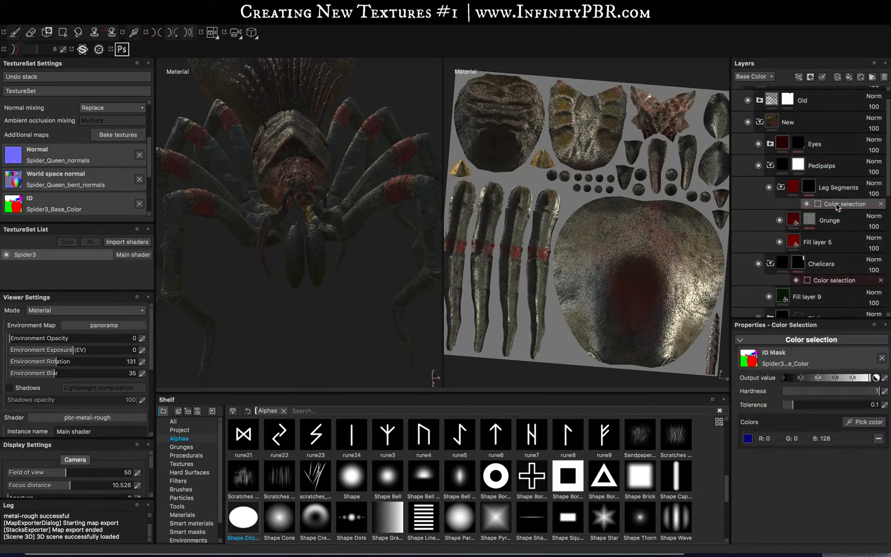
pyautogui.click(869, 423)
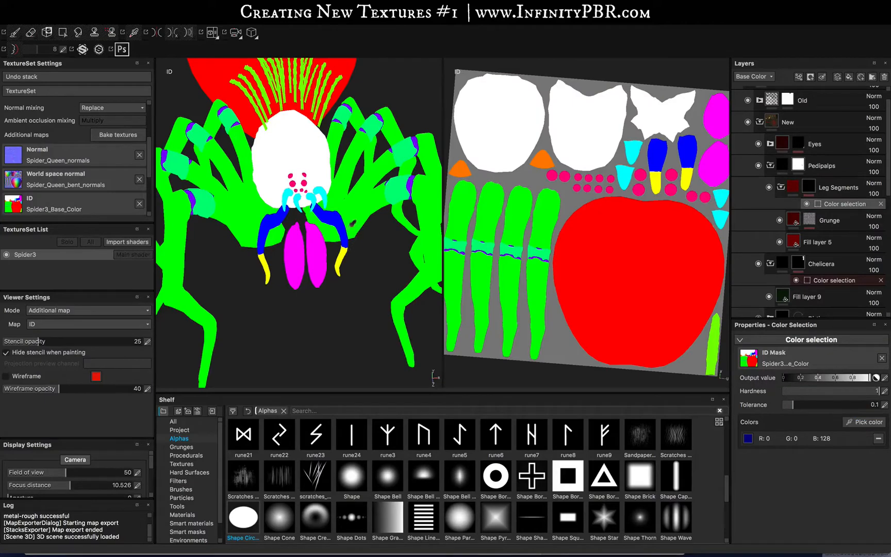
pyautogui.click(340, 215)
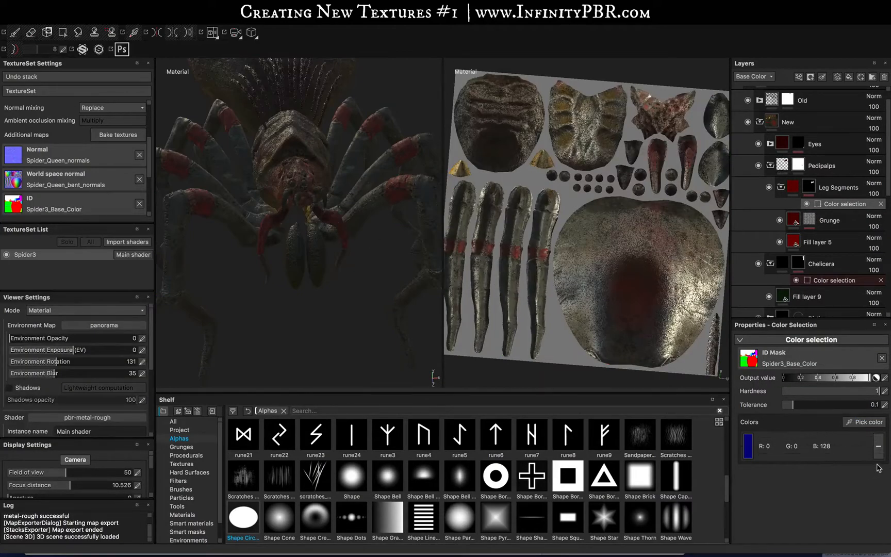
pyautogui.click(879, 446)
pyautogui.click(869, 422)
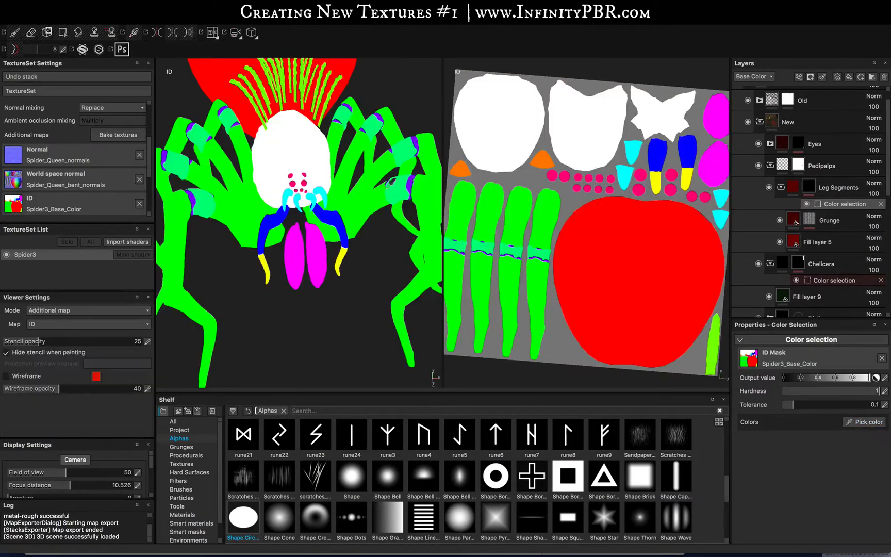
pyautogui.click(346, 251)
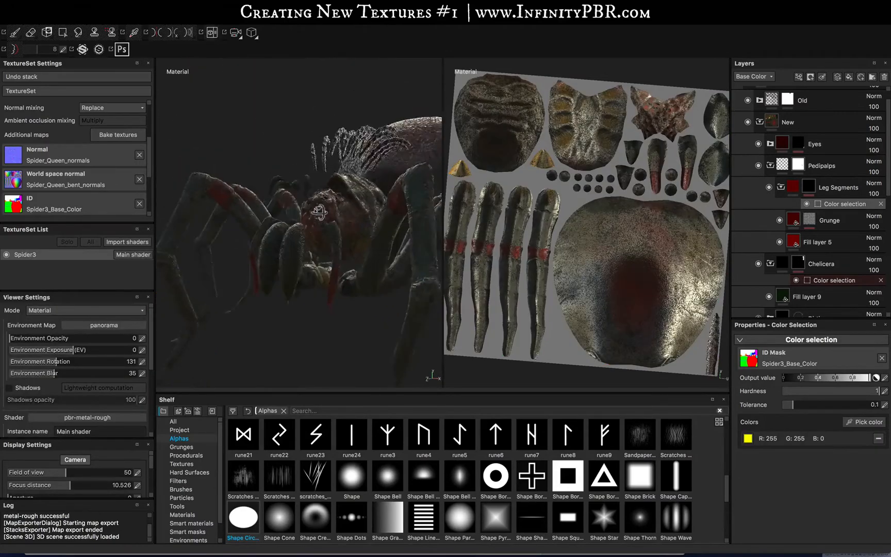
# Try adding the cyan mouthpart color (R 0, G 255, B 255) to the Pedipalps Leg Segments color selection
pyautogui.keyDown('alt'); pyautogui.moveTo(364, 232); pyautogui.dragTo(444, 229); pyautogui.keyUp('alt')
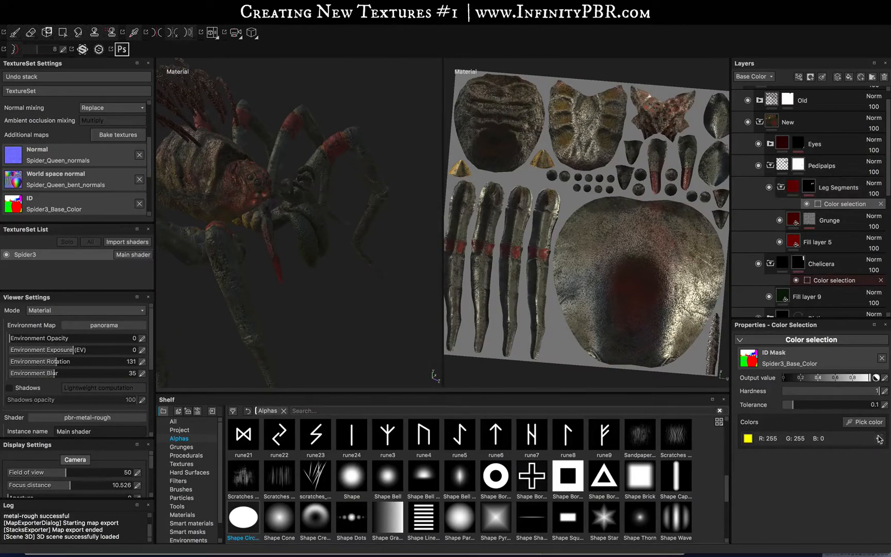
pyautogui.click(864, 422)
pyautogui.click(338, 191)
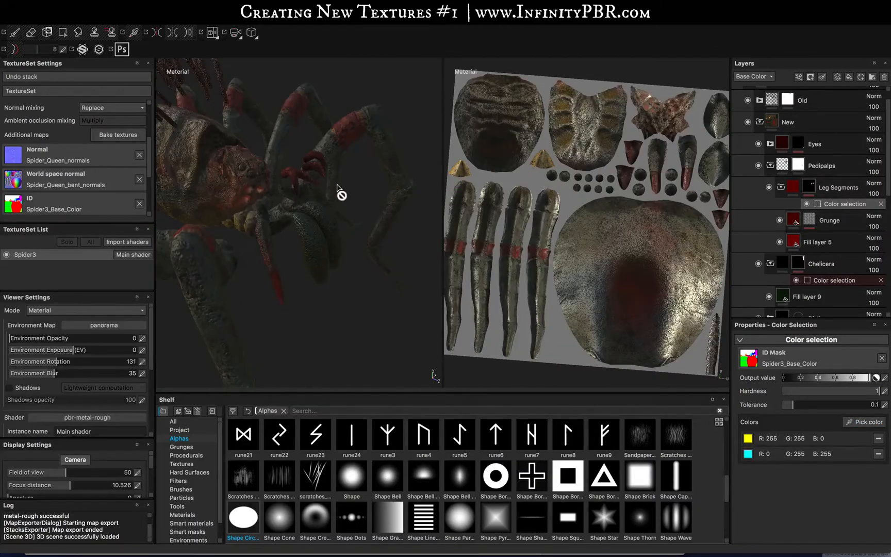
pyautogui.keyDown('alt'); pyautogui.moveTo(337, 187); pyautogui.dragTo(322, 217); pyautogui.keyUp('alt')
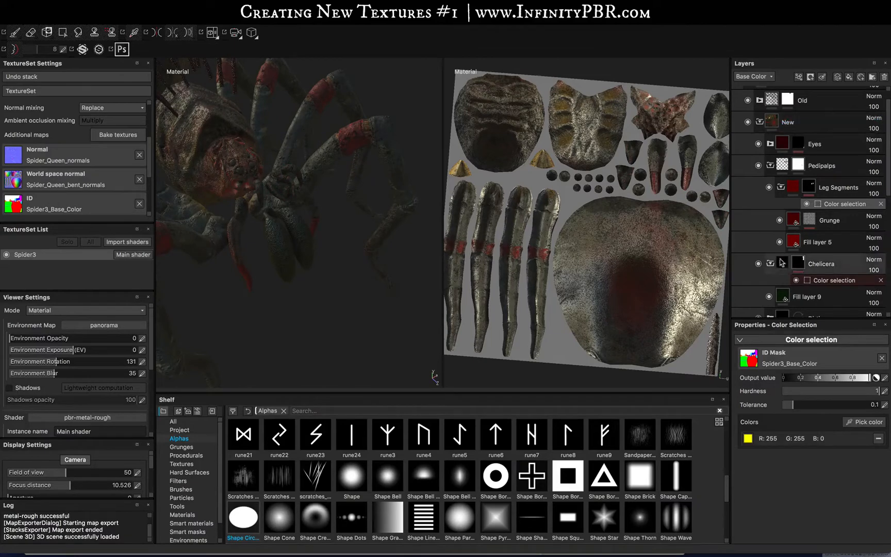
# Collapse Pedipalps and replace the Eyes mask's green ID color with the pink eye color (R 255, G 0, B 128)
pyautogui.click(770, 166)
pyautogui.click(797, 145)
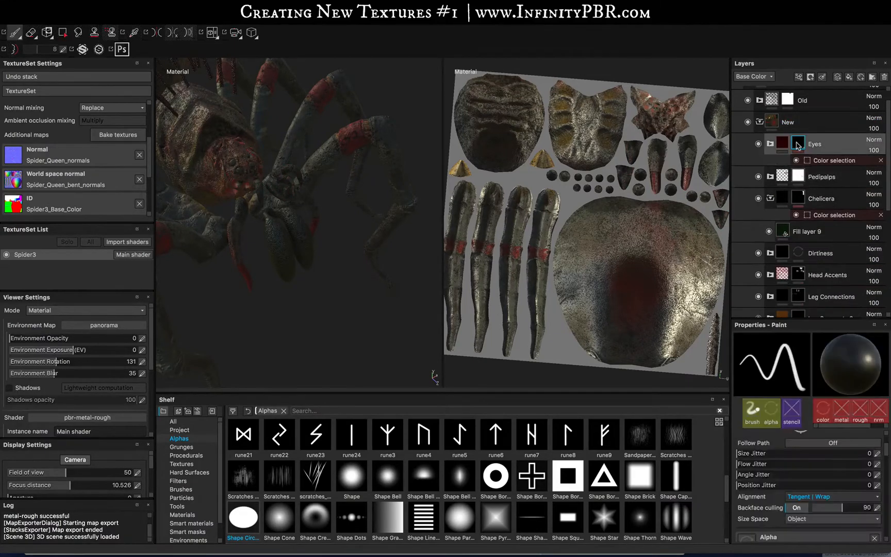
pyautogui.click(824, 160)
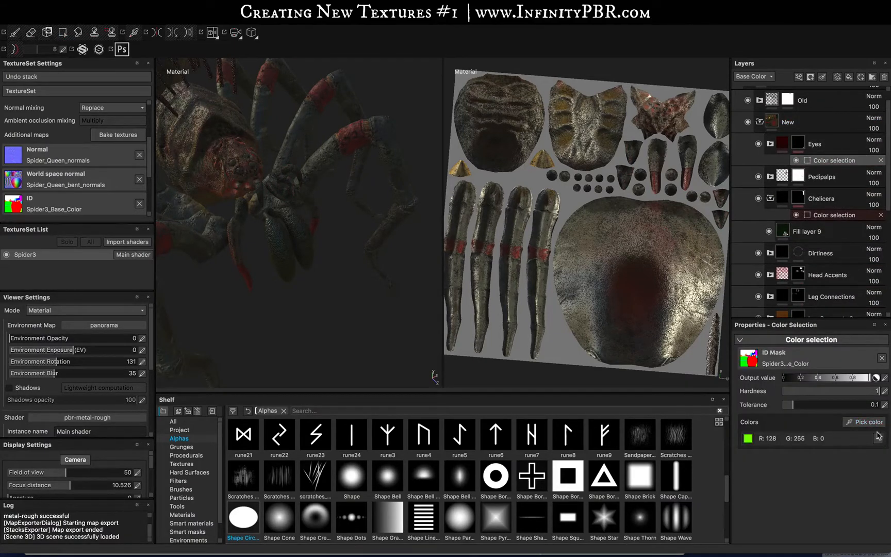
pyautogui.click(879, 435)
pyautogui.click(866, 422)
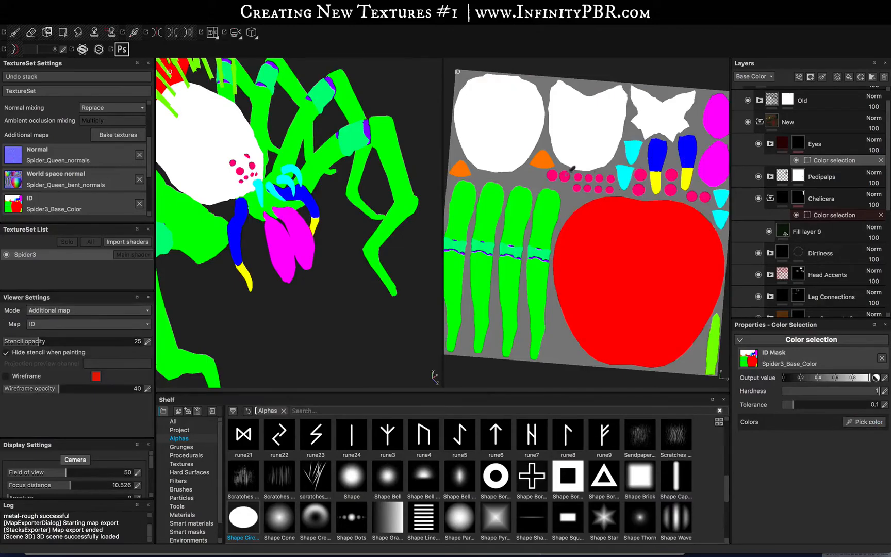
pyautogui.click(571, 170)
# Examine the eyes, legs and whole spider from several angles, rotating the environment lighting to about 337
pyautogui.scroll(5, 217, 155)
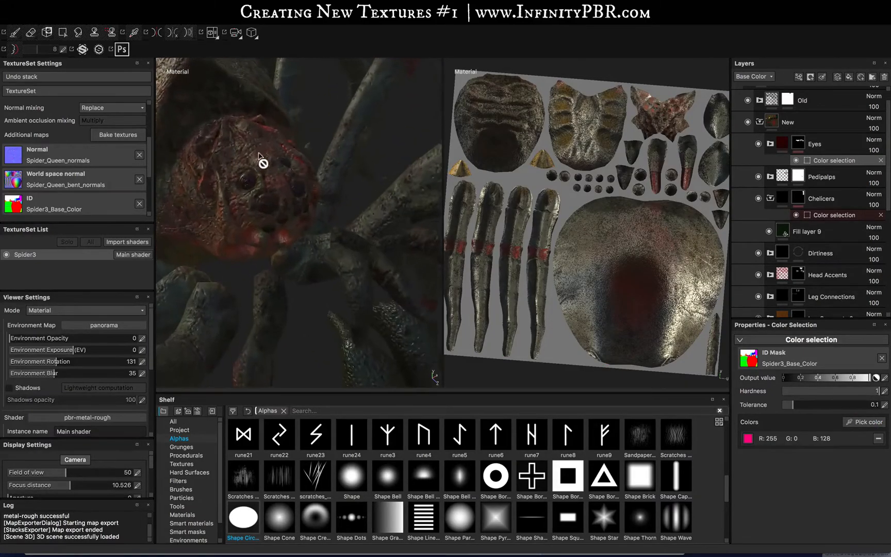
pyautogui.keyDown('alt'); pyautogui.moveTo(313, 192); pyautogui.dragTo(270, 199); pyautogui.keyUp('alt')
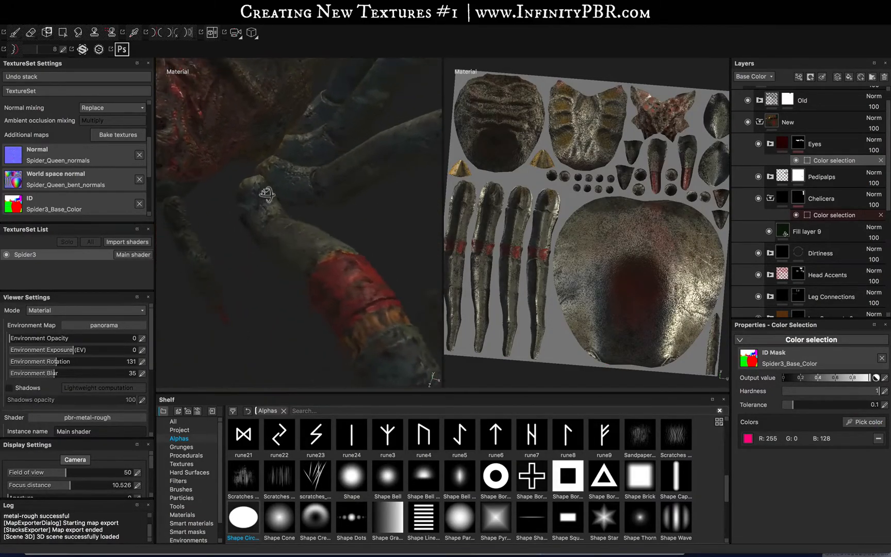
pyautogui.scroll(-10, 270, 200)
pyautogui.keyDown('alt'); pyautogui.moveTo(243, 253); pyautogui.dragTo(253, 193); pyautogui.keyUp('alt')
pyautogui.keyDown('shift'); pyautogui.moveTo(254, 193); pyautogui.dragTo(316, 182, button='right'); pyautogui.keyUp('shift')
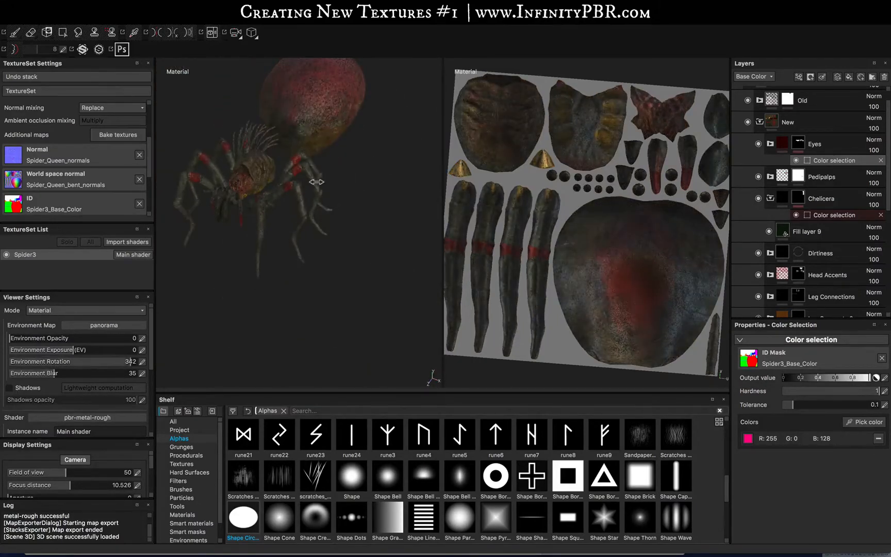
pyautogui.scroll(10, 270, 138)
pyautogui.scroll(-8, 270, 138)
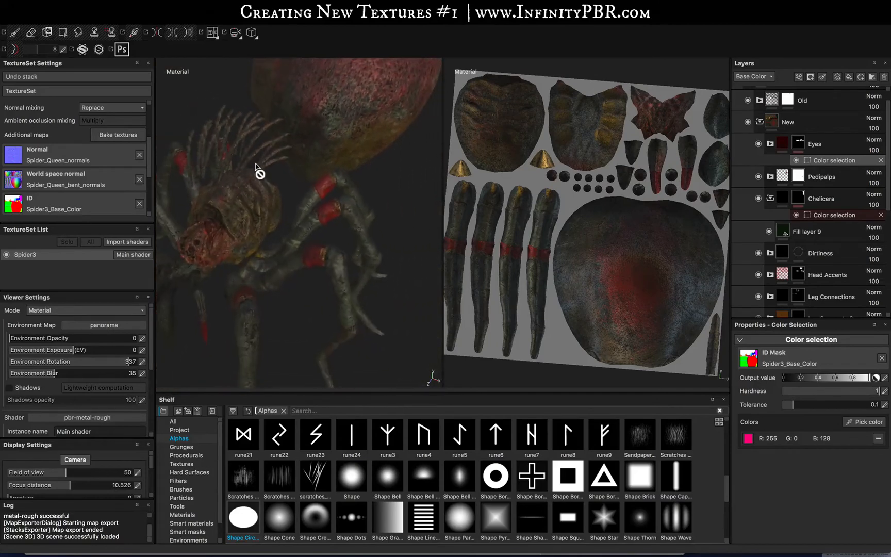
# Try adding the lime green back-spike color (R 128, G 255, B 0) to the Stingers color selection, and undo it
pyautogui.keyDown('alt'); pyautogui.moveTo(255, 164); pyautogui.dragTo(312, 180); pyautogui.keyUp('alt')
pyautogui.keyDown('alt'); pyautogui.moveTo(228, 195); pyautogui.dragTo(276, 149); pyautogui.keyUp('alt')
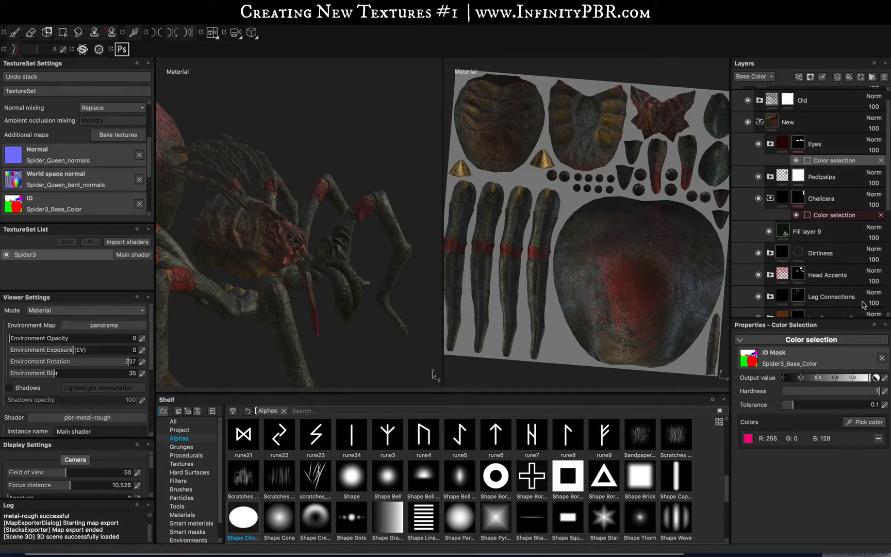
pyautogui.scroll(-5, 851, 294)
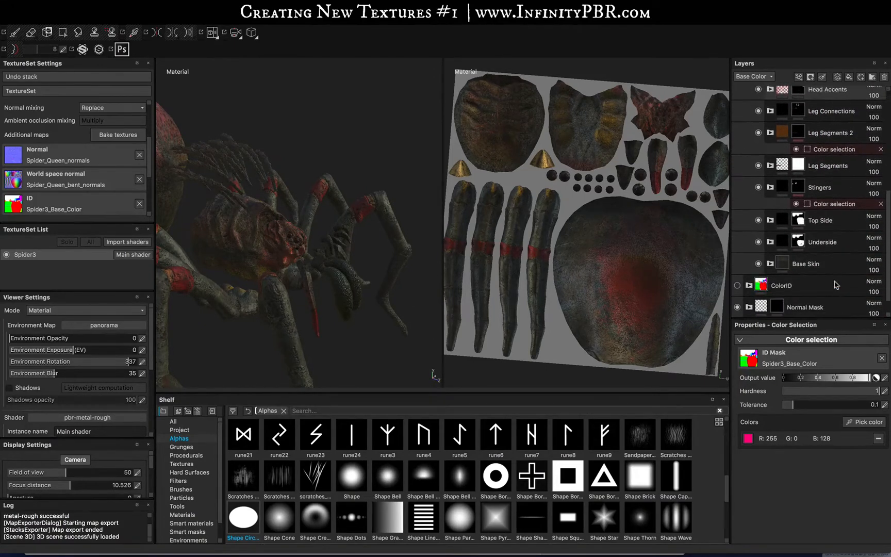
pyautogui.scroll(2, 835, 268)
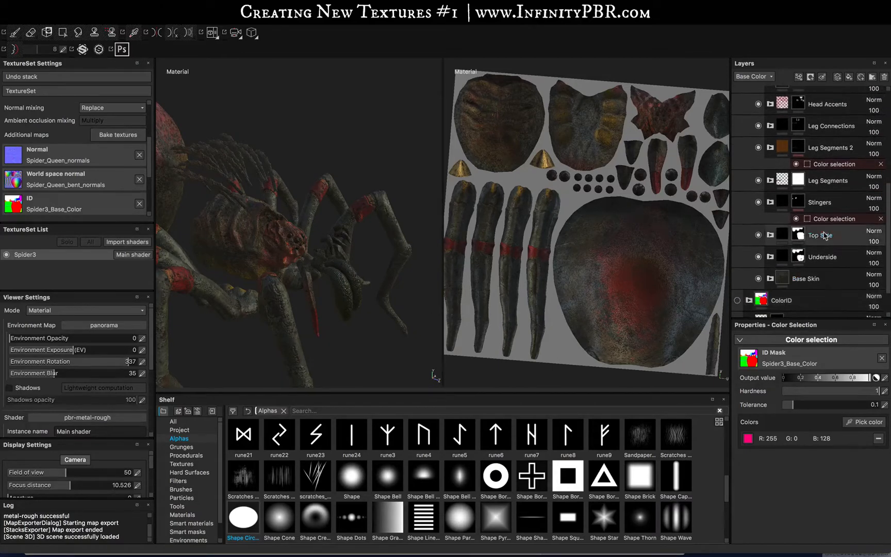
pyautogui.scroll(2, 825, 236)
pyautogui.click(835, 274)
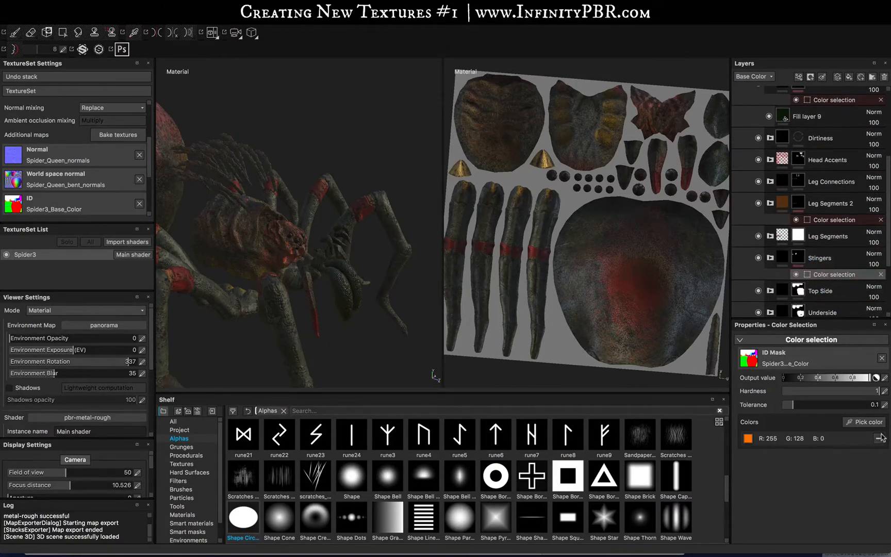
pyautogui.click(865, 422)
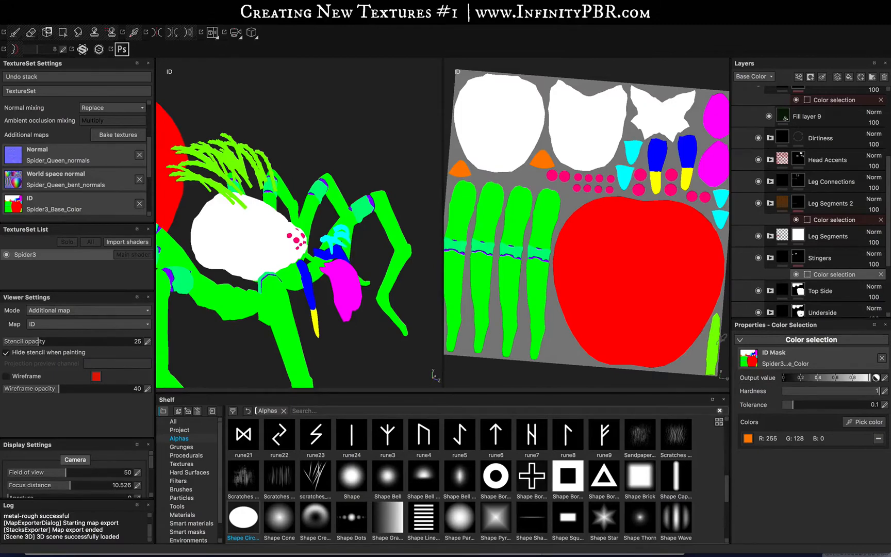
pyautogui.click(182, 143)
pyautogui.keyDown('alt'); pyautogui.moveTo(236, 140); pyautogui.dragTo(344, 242); pyautogui.keyUp('alt')
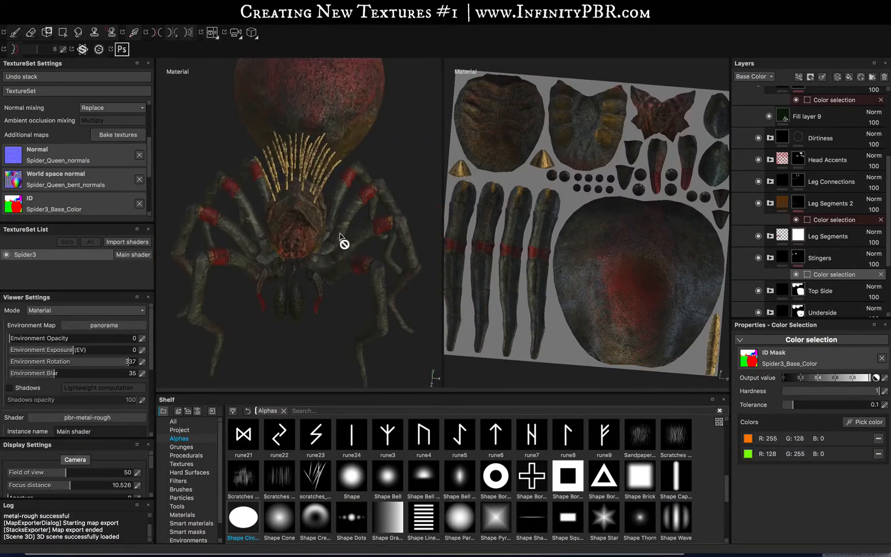
pyautogui.hotkey('ctrl', 'z')
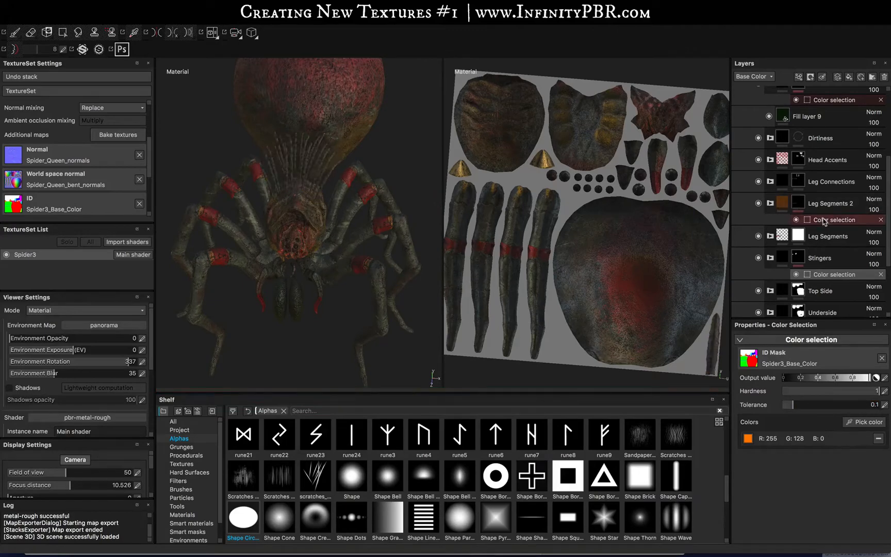
# Expand Pedipalps and try adding the lime green spike color (R 128, G 255, B 0) to its Leg Segments color selection
pyautogui.scroll(5, 825, 222)
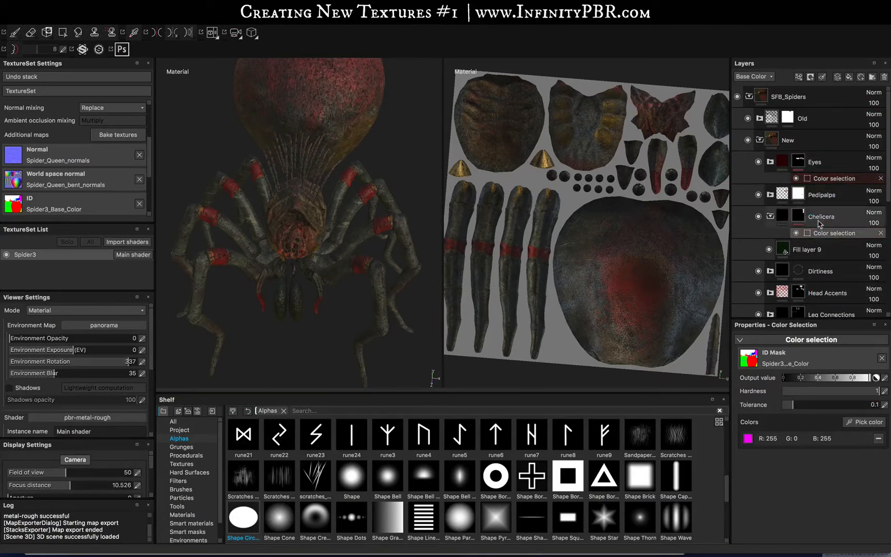
pyautogui.click(820, 198)
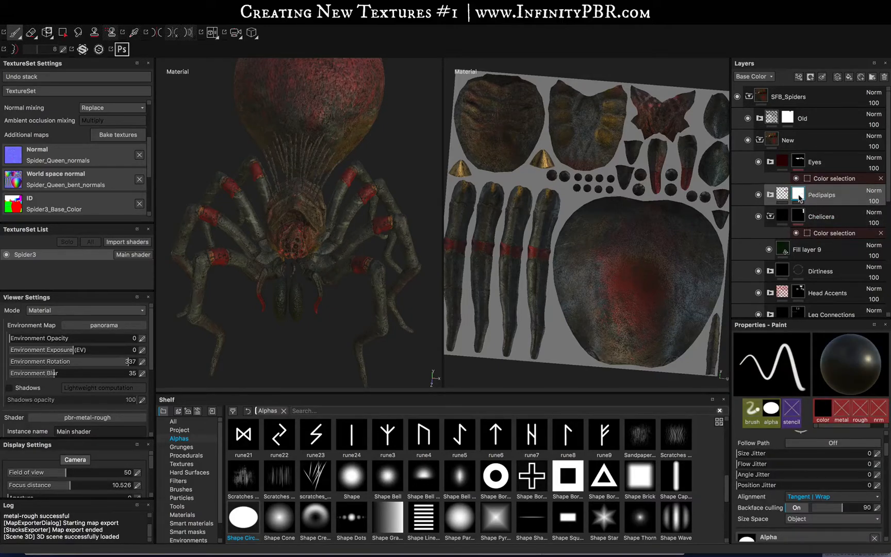
pyautogui.click(771, 195)
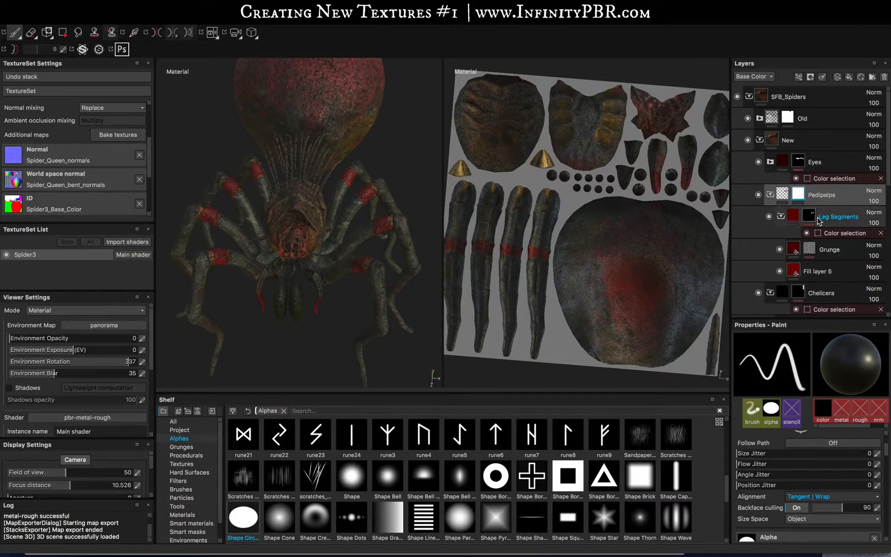
pyautogui.click(809, 217)
pyautogui.click(842, 235)
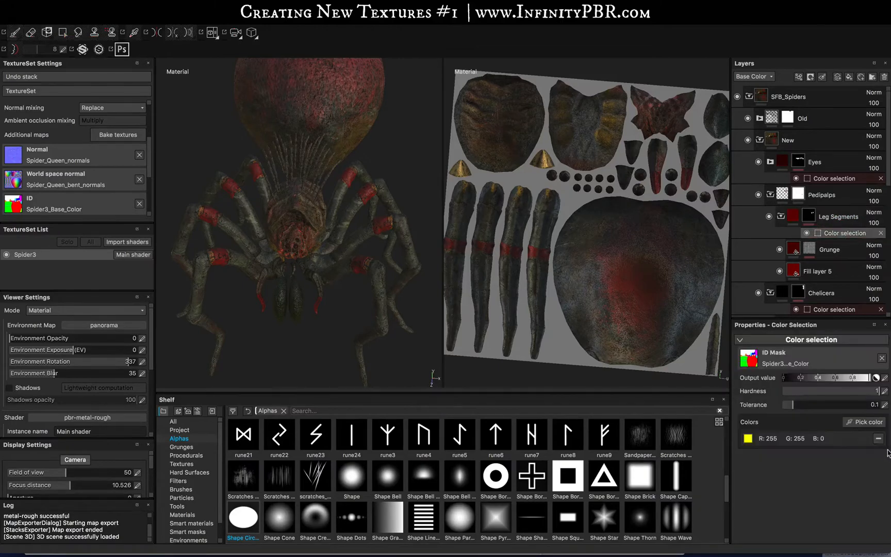
pyautogui.click(850, 420)
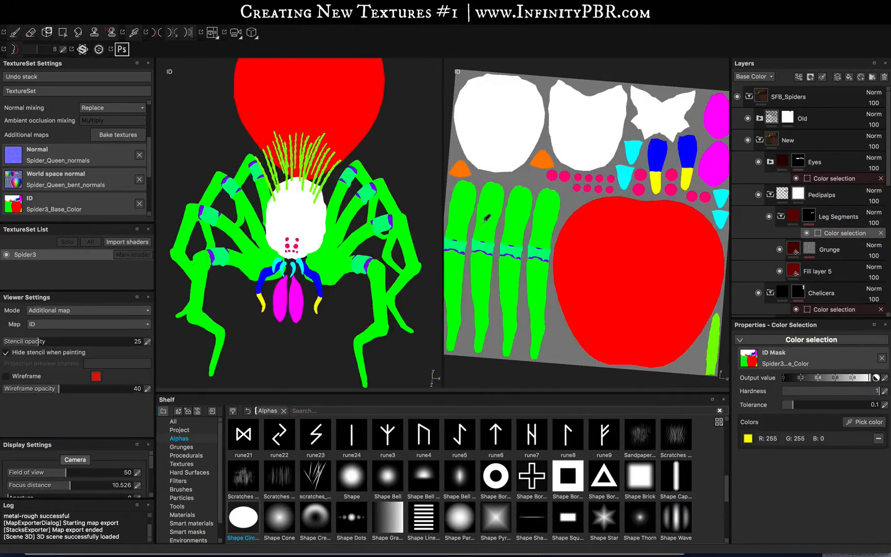
pyautogui.click(718, 335)
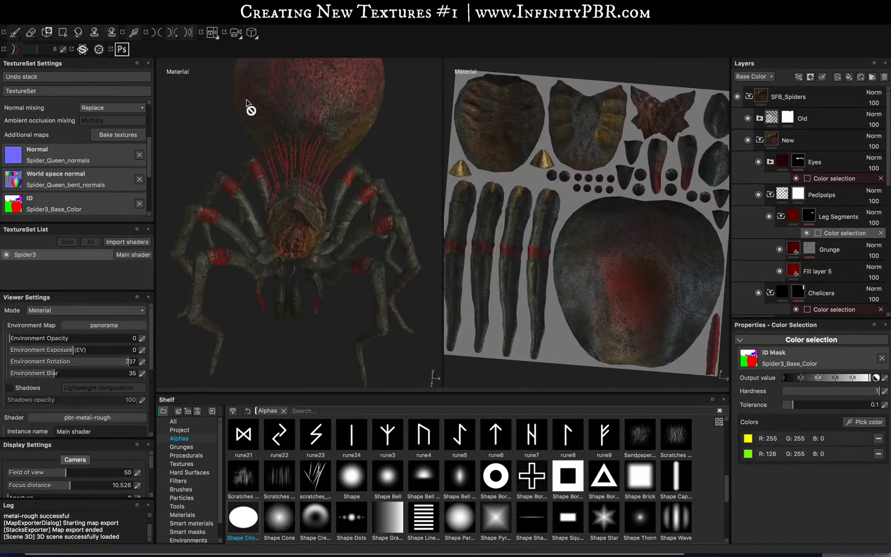
pyautogui.keyDown('alt'); pyautogui.moveTo(246, 102); pyautogui.dragTo(300, 179); pyautogui.keyUp('alt')
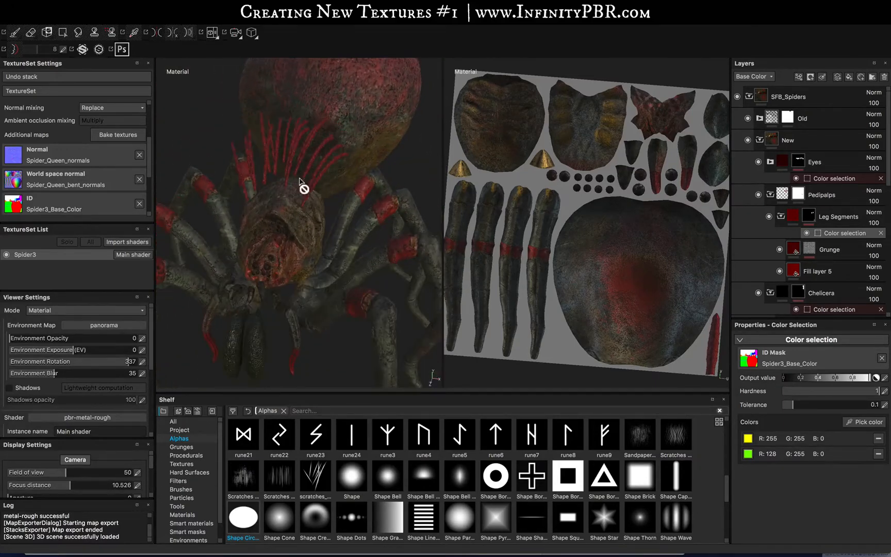
pyautogui.press('super+z')
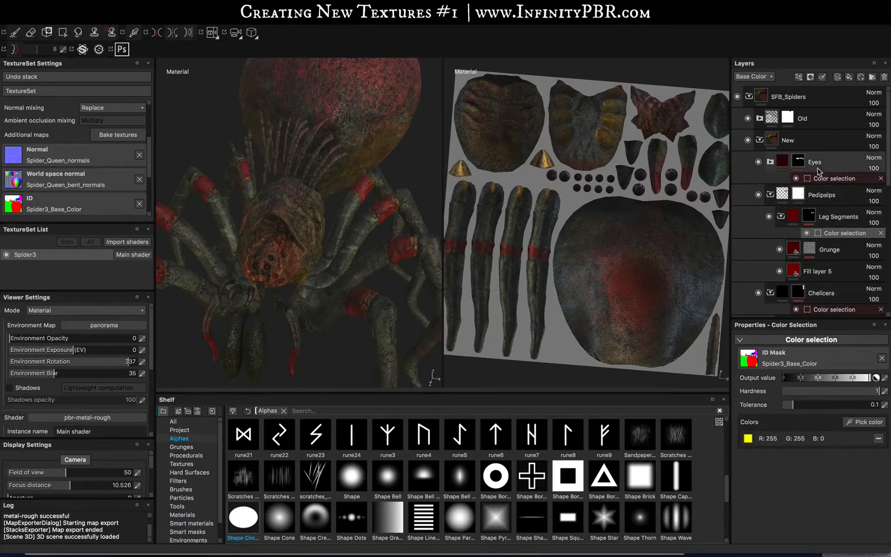
# Try the lime green spike color (R 128, G 255, B 0) in the Eyes color selection, and remove it from the list
pyautogui.click(821, 182)
pyautogui.click(870, 423)
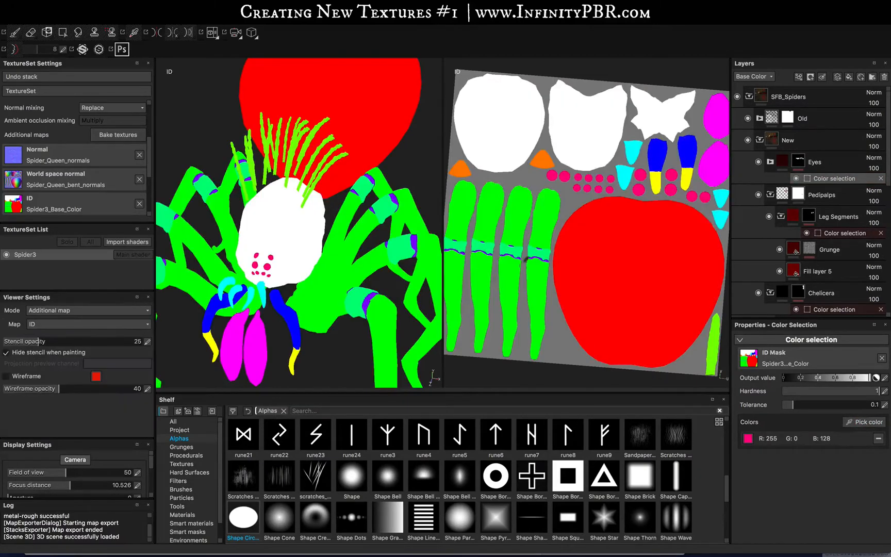
pyautogui.click(715, 334)
pyautogui.keyDown('alt'); pyautogui.moveTo(314, 144); pyautogui.dragTo(349, 238); pyautogui.keyUp('alt')
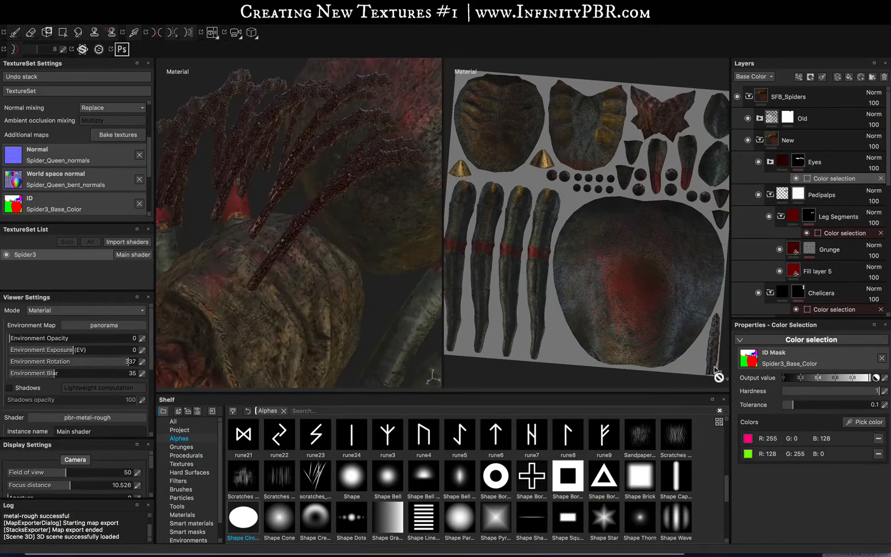
pyautogui.click(878, 453)
# Try adding the lime green spike color (R 128, G 255, B 0) to the Chelicera color selection, and undo it
pyautogui.scroll(-2, 834, 250)
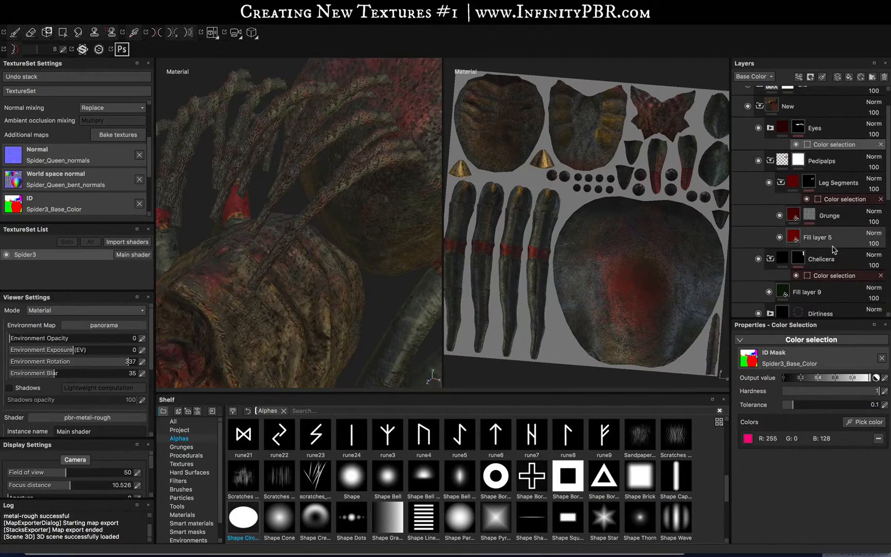
pyautogui.scroll(-2, 833, 247)
pyautogui.click(829, 235)
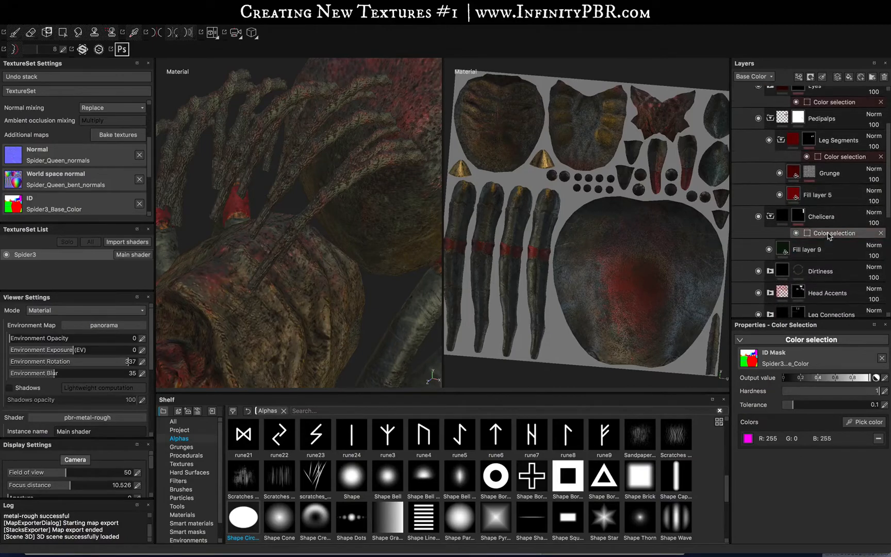
pyautogui.press('b')
pyautogui.click(287, 175)
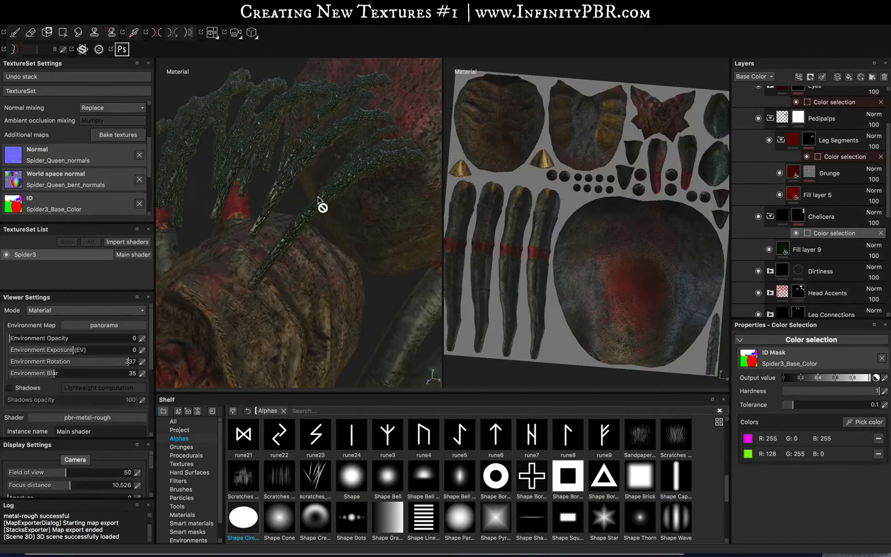
pyautogui.keyDown('alt'); pyautogui.moveTo(301, 213); pyautogui.dragTo(386, 199); pyautogui.keyUp('alt')
pyautogui.scroll(-6, 387, 199)
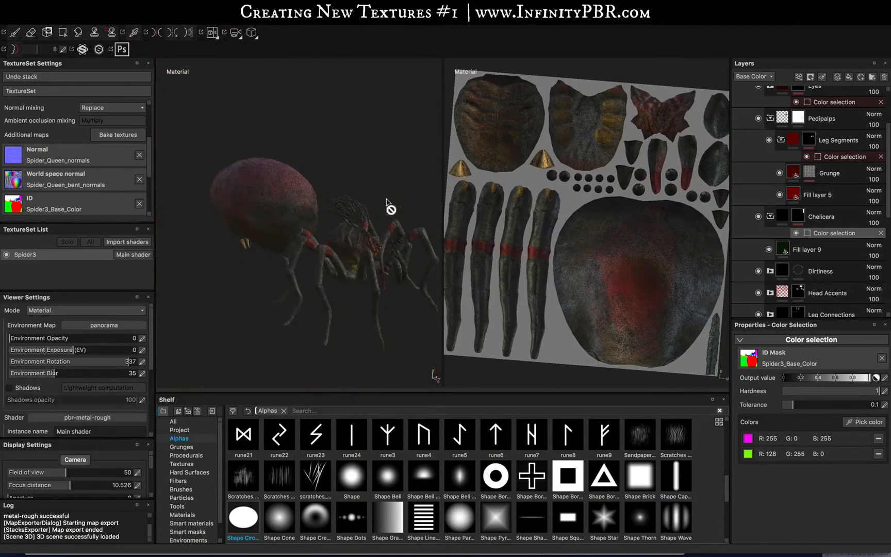
pyautogui.scroll(6, 387, 243)
pyautogui.keyDown('alt'); pyautogui.moveTo(297, 232); pyautogui.dragTo(309, 200); pyautogui.keyUp('alt')
pyautogui.keyDown('alt'); pyautogui.moveTo(410, 293); pyautogui.dragTo(311, 311); pyautogui.keyUp('alt')
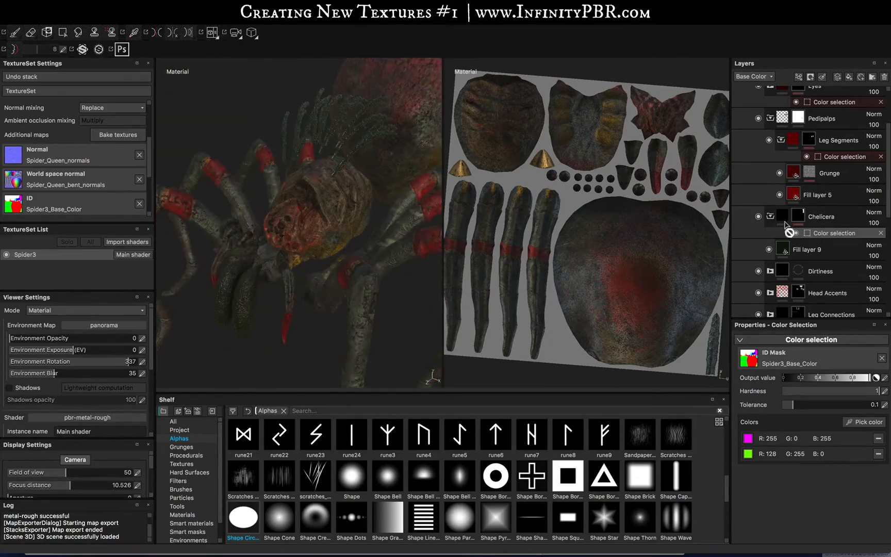
pyautogui.press('super+z')
# Retry the lime green spike color (R 128, G 255, B 0) in the Pedipalps Leg Segments color selection, and undo it
pyautogui.click(819, 216)
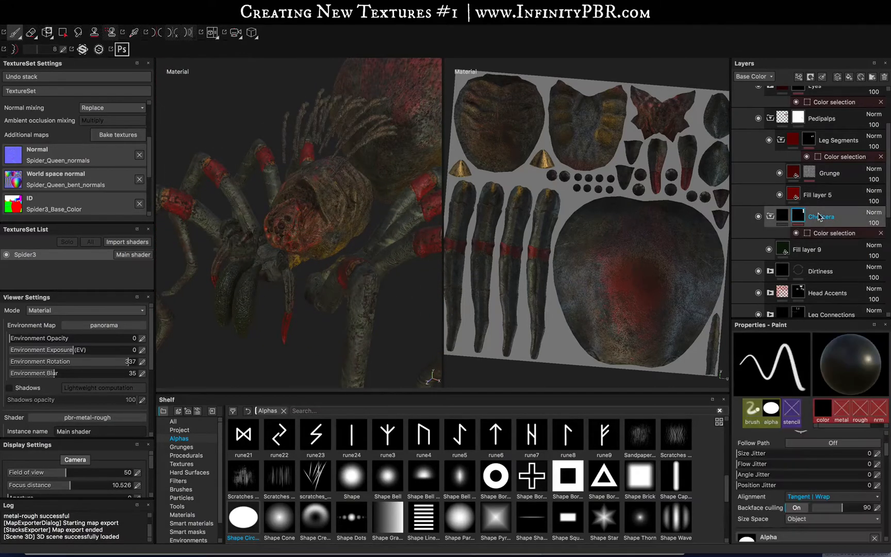
pyautogui.scroll(2, 821, 220)
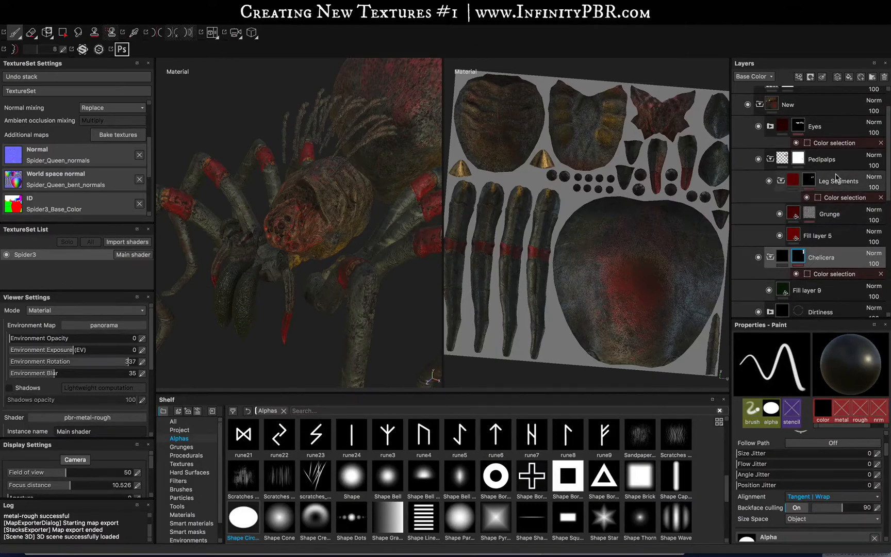
pyautogui.click(834, 198)
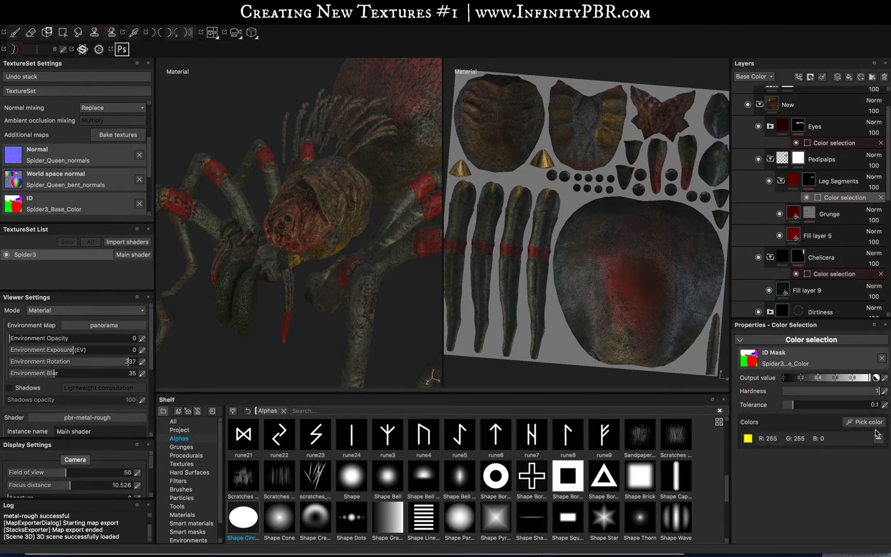
pyautogui.click(878, 436)
pyautogui.click(715, 341)
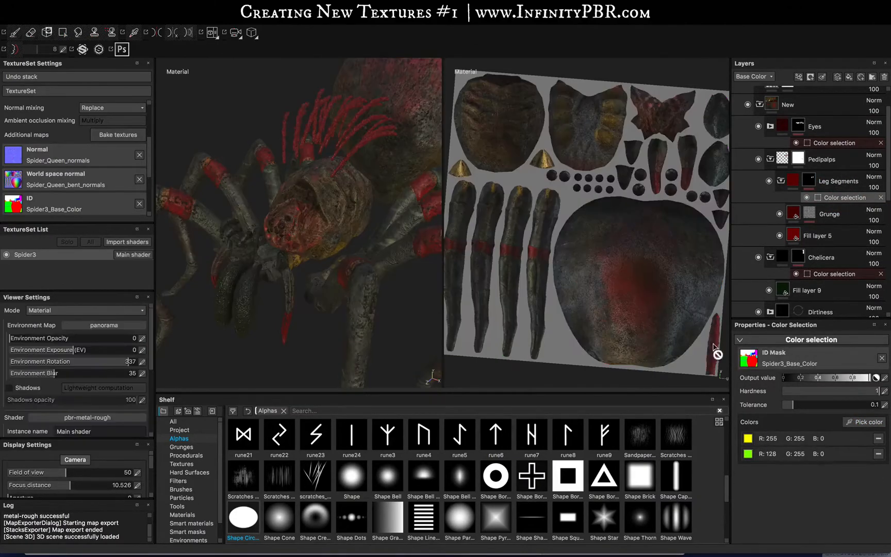
pyautogui.keyDown('alt'); pyautogui.moveTo(218, 175); pyautogui.dragTo(251, 189); pyautogui.keyUp('alt')
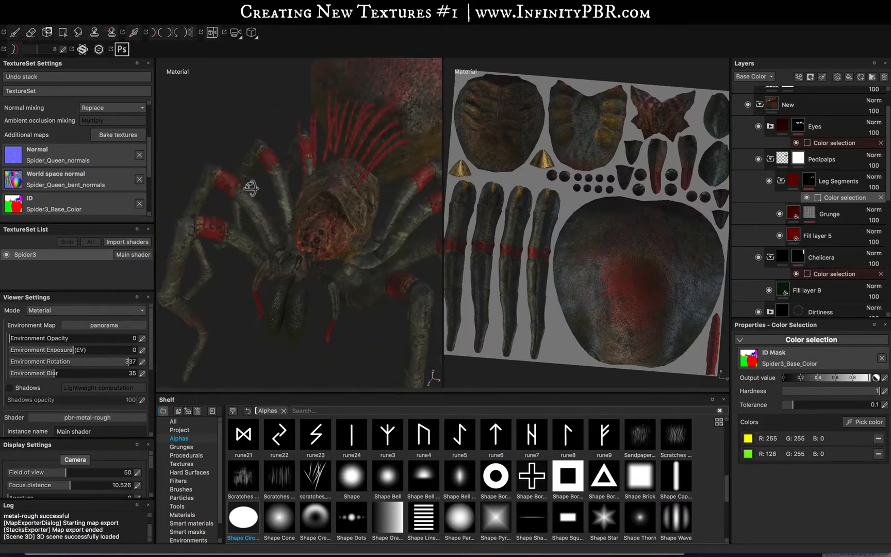
pyautogui.press('super+z')
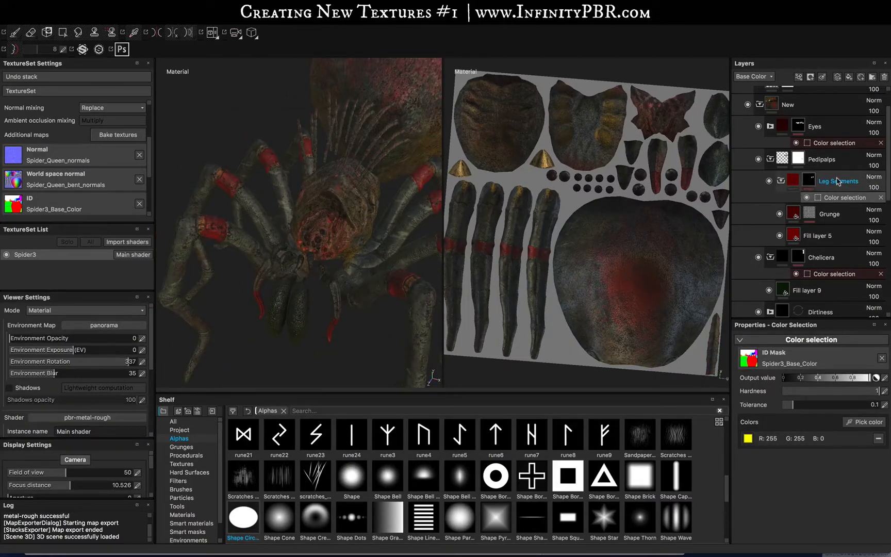
# Create a new folder above Eyes in the New group, name it Spikes, and add a fill layer above it
pyautogui.scroll(2, 836, 178)
pyautogui.click(828, 162)
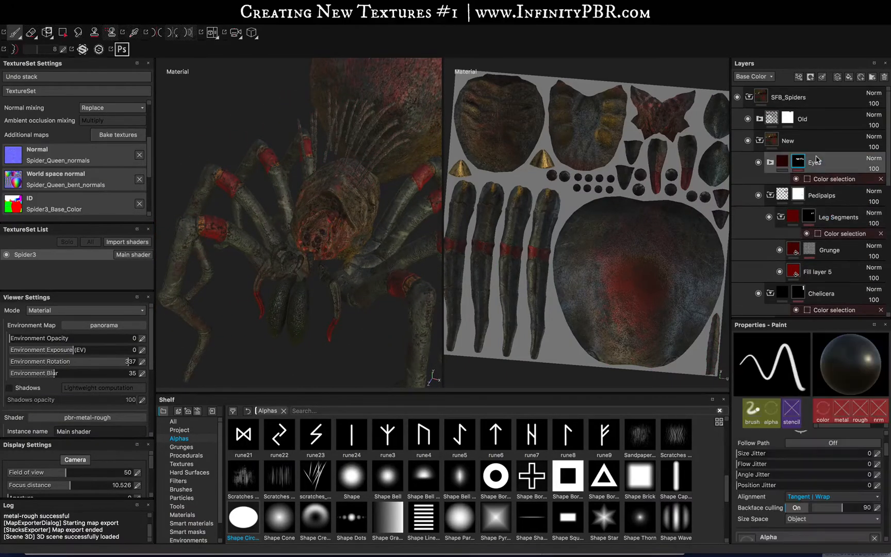
pyautogui.click(872, 78)
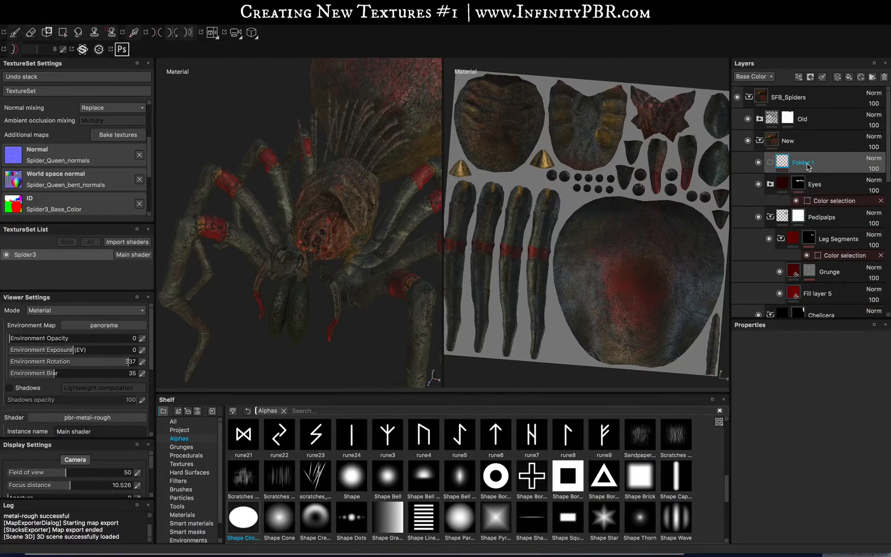
pyautogui.doubleClick(808, 163)
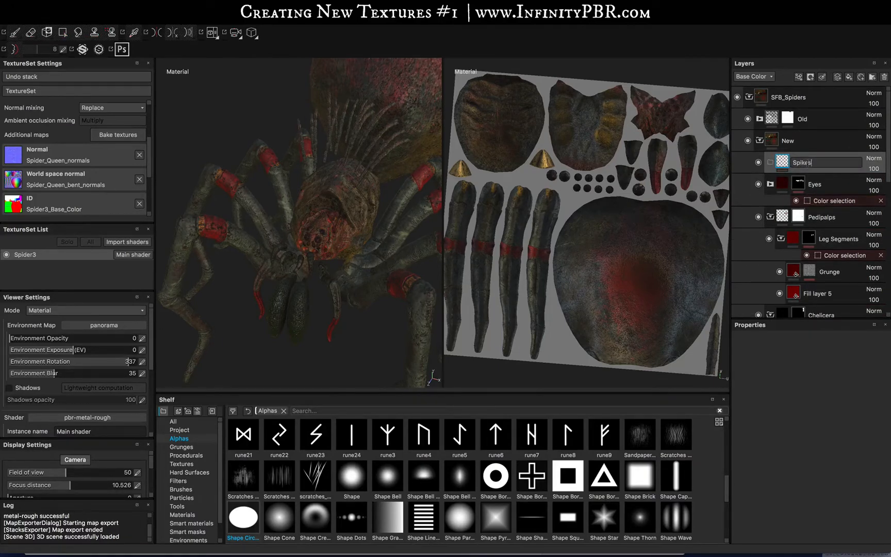
pyautogui.press('Return')
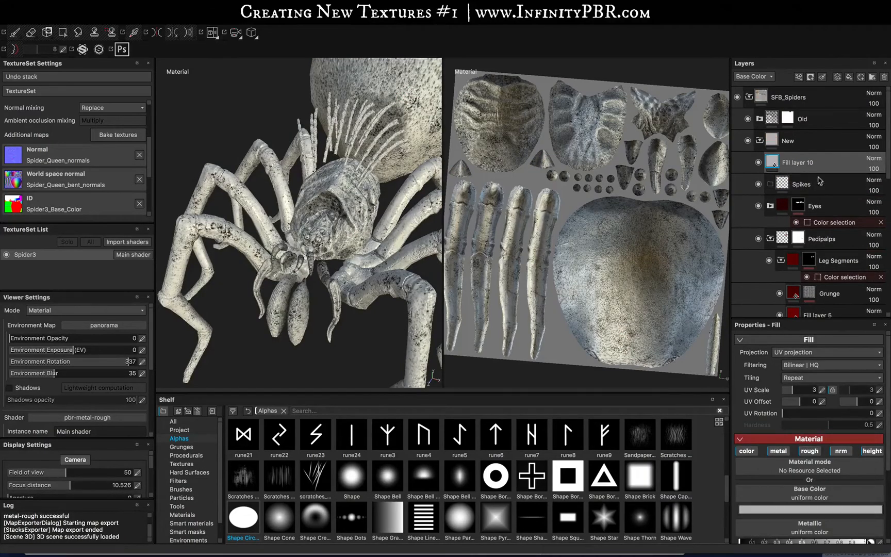
# Move the new fill layer into the Spikes folder and add a mask with color selection to it
pyautogui.moveTo(819, 165); pyautogui.dragTo(829, 186)
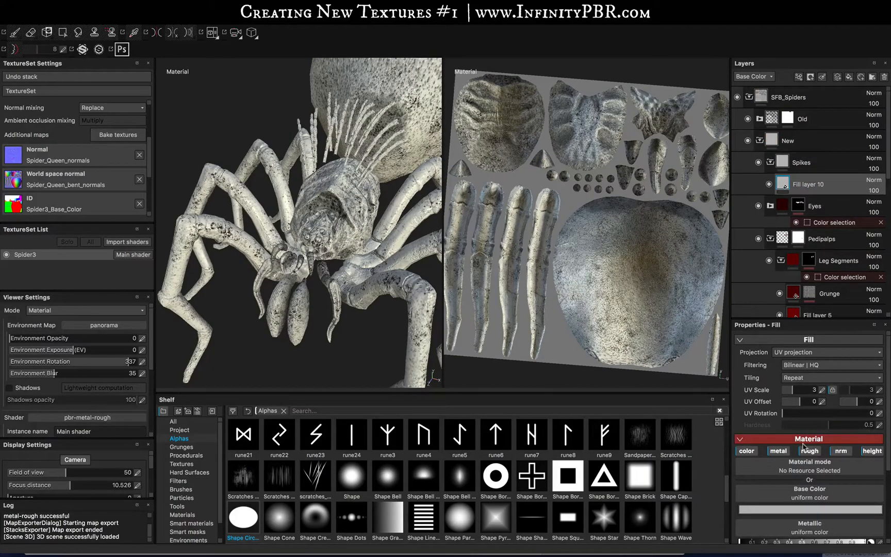
pyautogui.rightClick(815, 185)
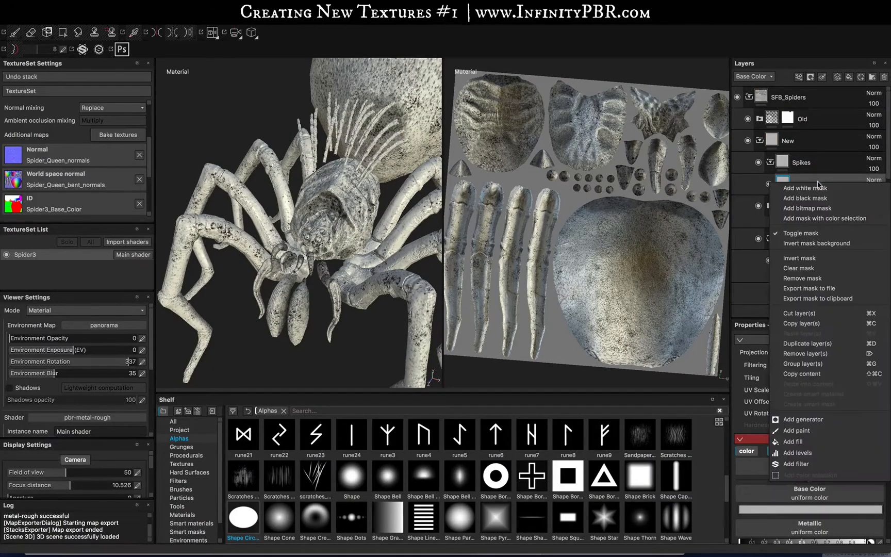
pyautogui.click(825, 219)
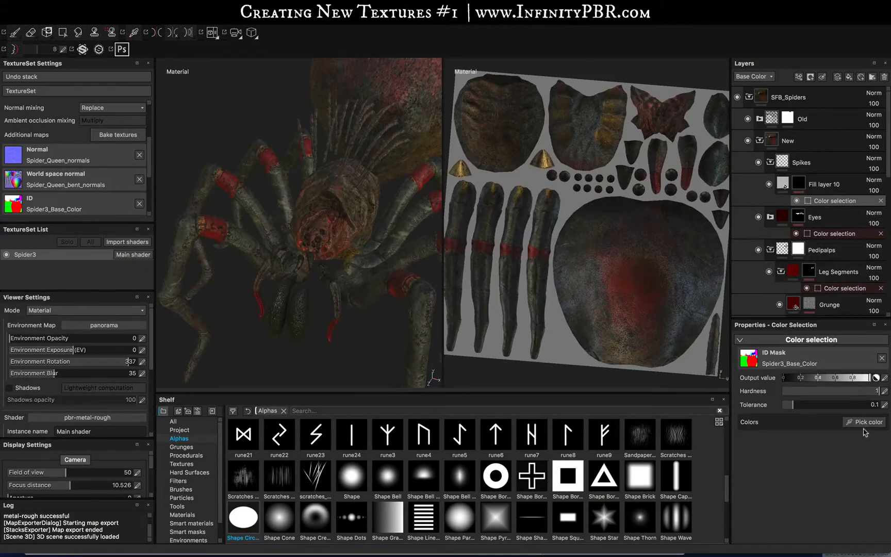
# Mask Fill layer 10 with the lime green spike color (R 128, G 255, B 0) and turn off its metal and rough channels
pyautogui.click(869, 422)
pyautogui.click(719, 339)
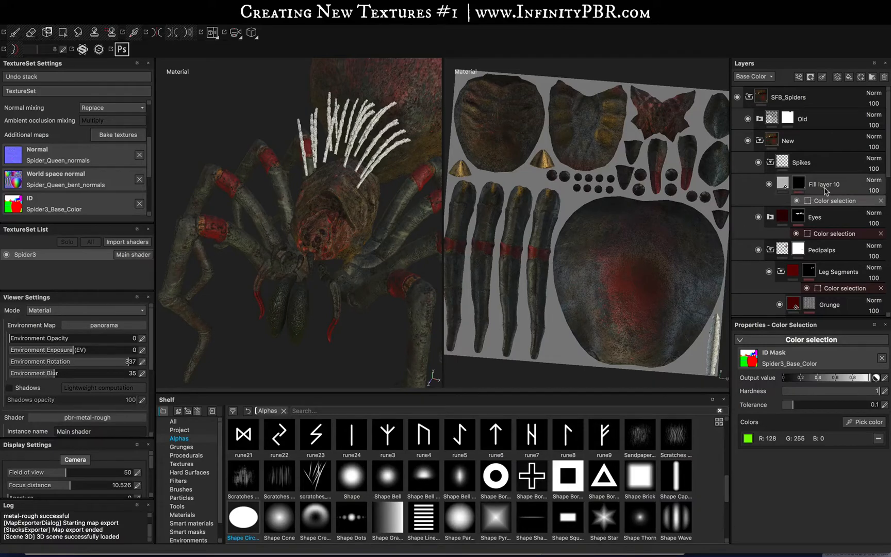
pyautogui.click(785, 184)
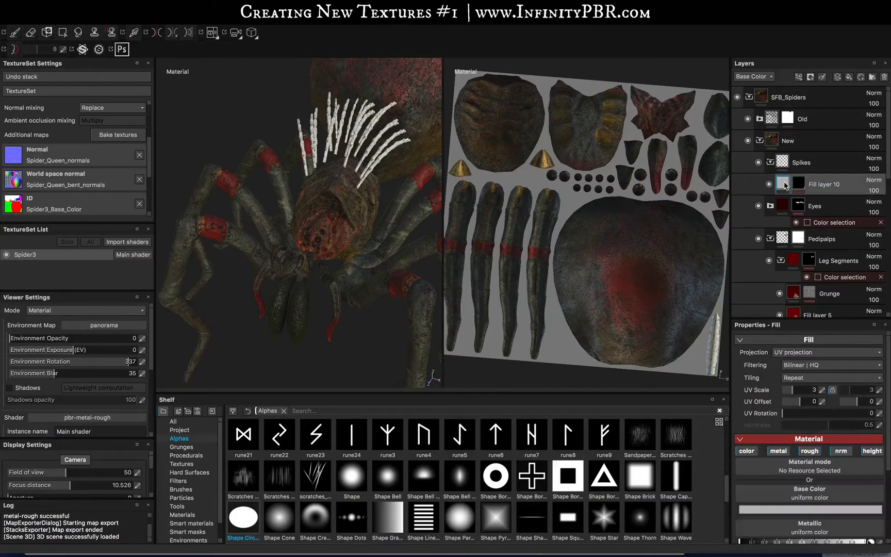
pyautogui.click(780, 452)
pyautogui.click(809, 452)
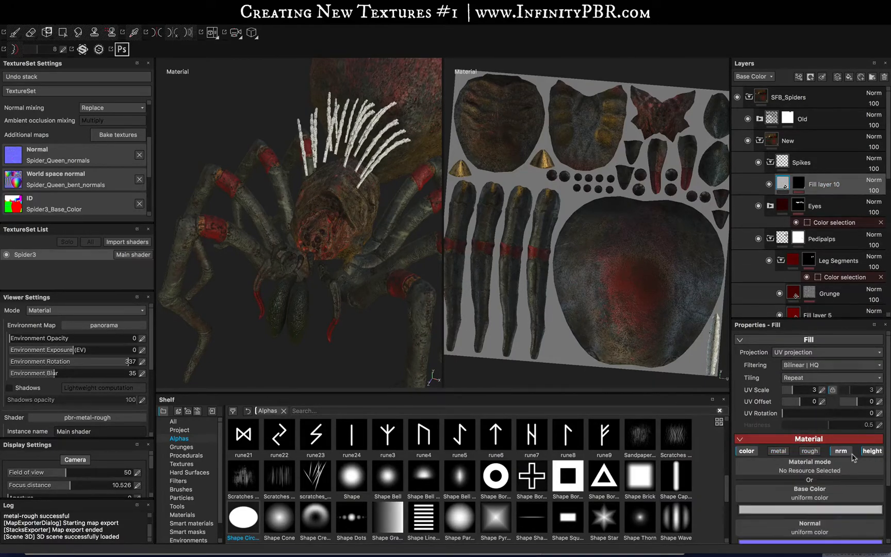
# Set Fill layer 10's base color to a dark red of about R 0.047, G 0.002, B 0.002
pyautogui.click(804, 510)
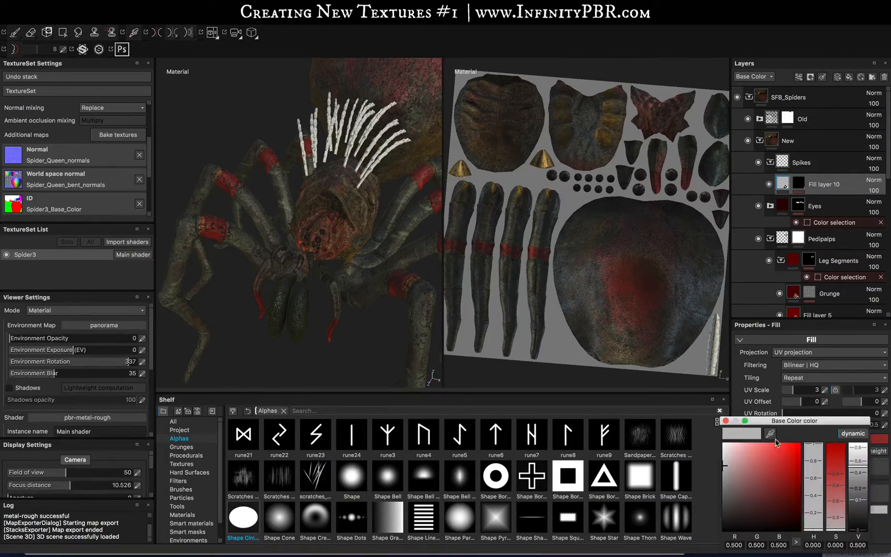
pyautogui.moveTo(792, 498)
pyautogui.mouseDown()
pyautogui.moveTo(794, 487)
pyautogui.moveTo(770, 500)
pyautogui.moveTo(784, 507)
pyautogui.mouseUp()
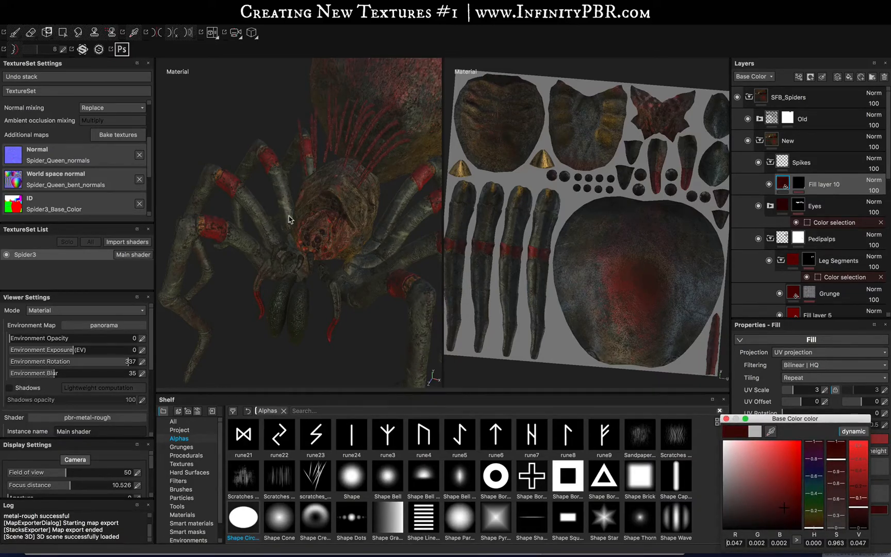
pyautogui.keyDown('alt'); pyautogui.moveTo(348, 232); pyautogui.dragTo(379, 223); pyautogui.keyUp('alt')
pyautogui.click(726, 419)
pyautogui.keyDown('alt'); pyautogui.moveTo(315, 199); pyautogui.dragTo(178, 199); pyautogui.keyUp('alt')
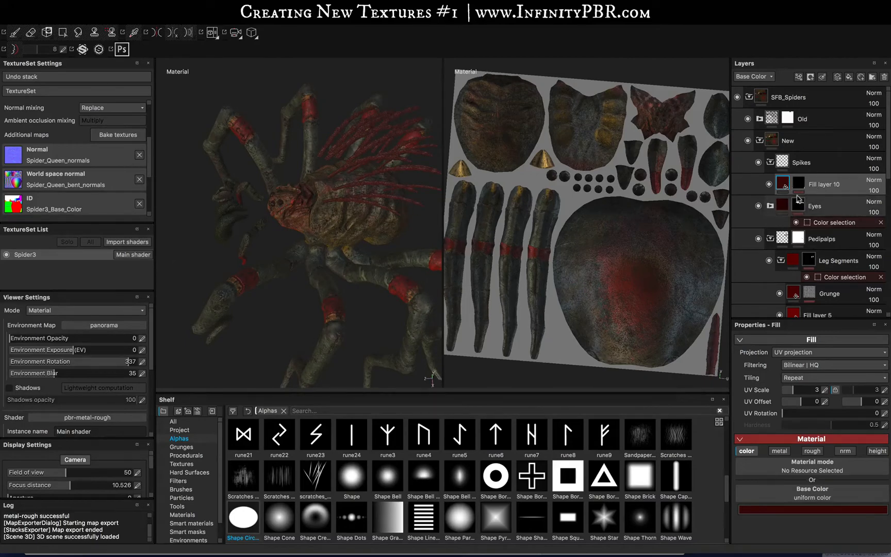
# Duplicate Fill layer 10 and remove the mask from the copy
pyautogui.doubleClick(813, 185)
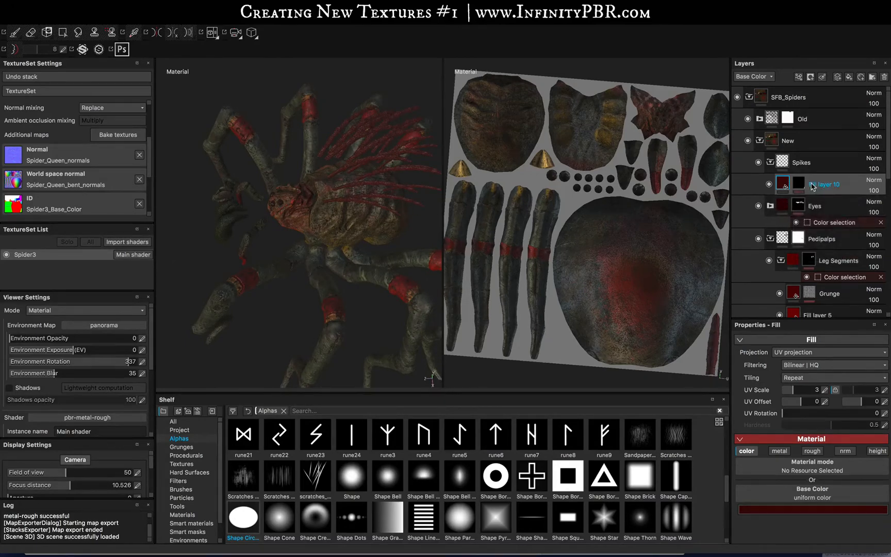
pyautogui.hotkey('ctrl', 'd')
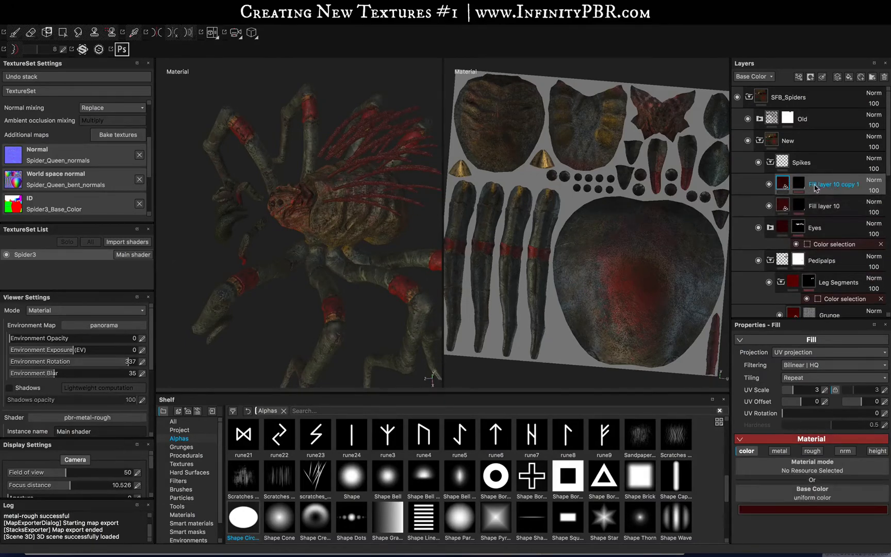
pyautogui.rightClick(831, 186)
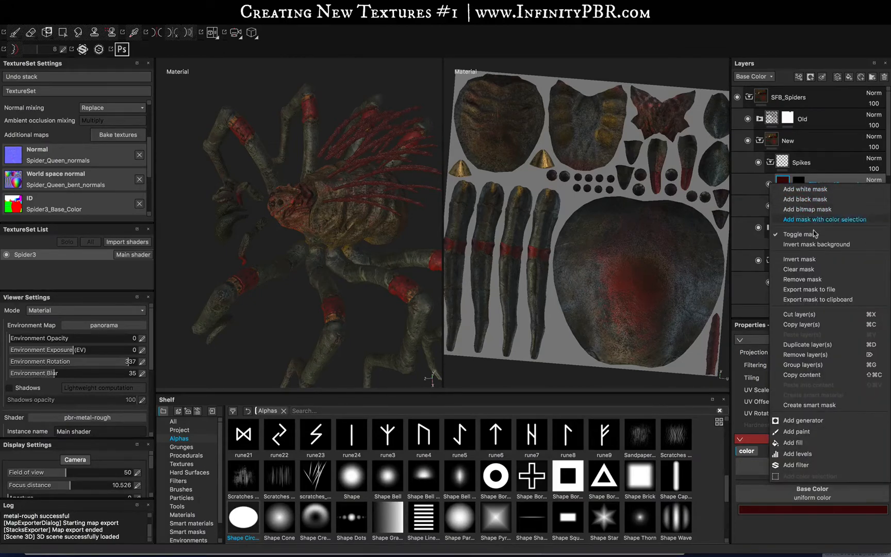
pyautogui.click(803, 279)
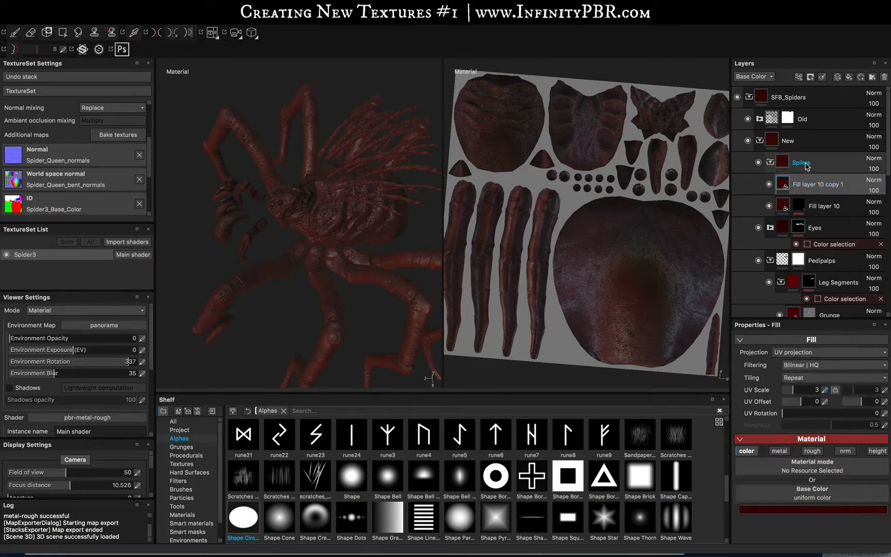
# Add a mask with color selection to the Spikes folder, using the lime green spike color from the ID map
pyautogui.rightClick(783, 161)
pyautogui.click(790, 198)
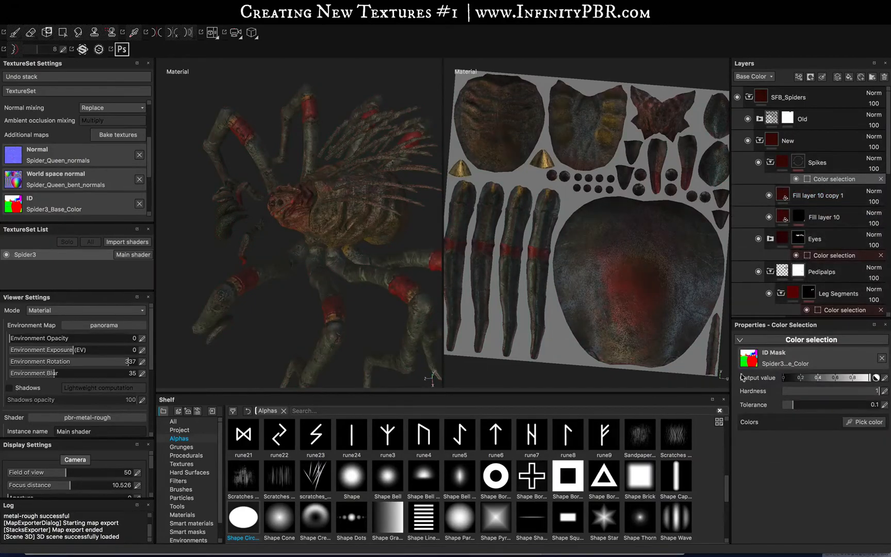
pyautogui.click(867, 422)
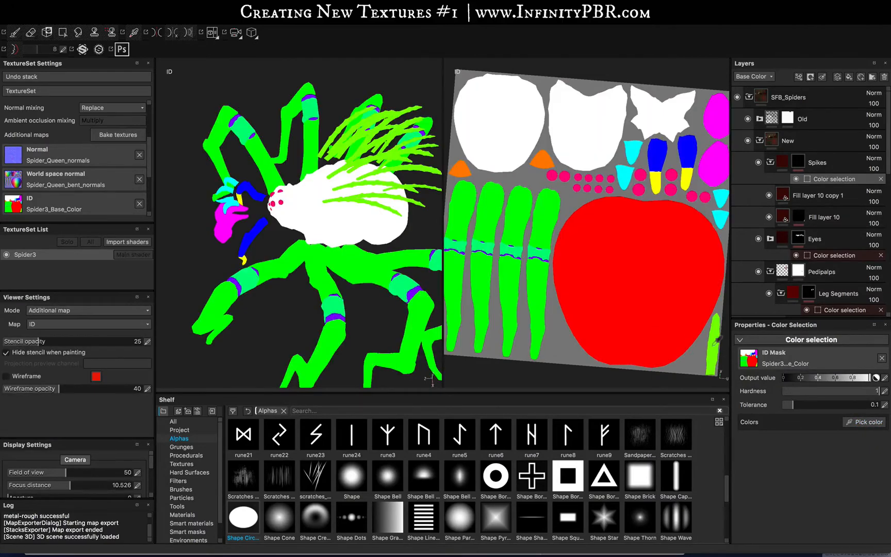
pyautogui.click(718, 339)
# Set the base color of Fill layer 10 copy 1 to a dark brown of about R 0.047, G 0.020, B 0.002
pyautogui.click(810, 200)
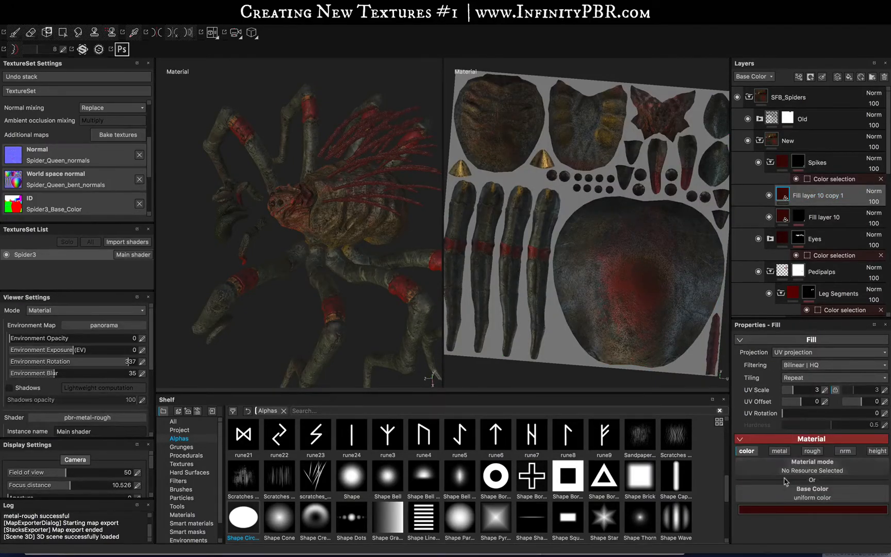
pyautogui.click(776, 510)
pyautogui.click(783, 523)
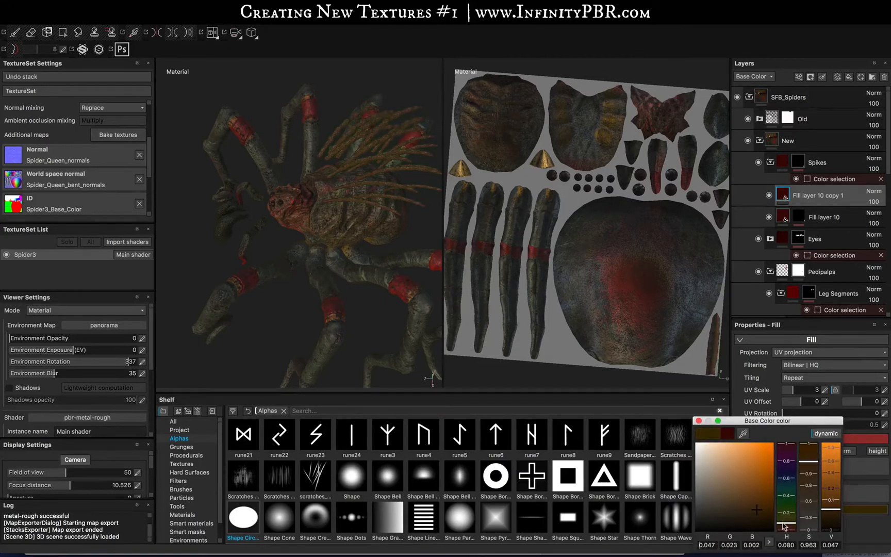
pyautogui.click(783, 525)
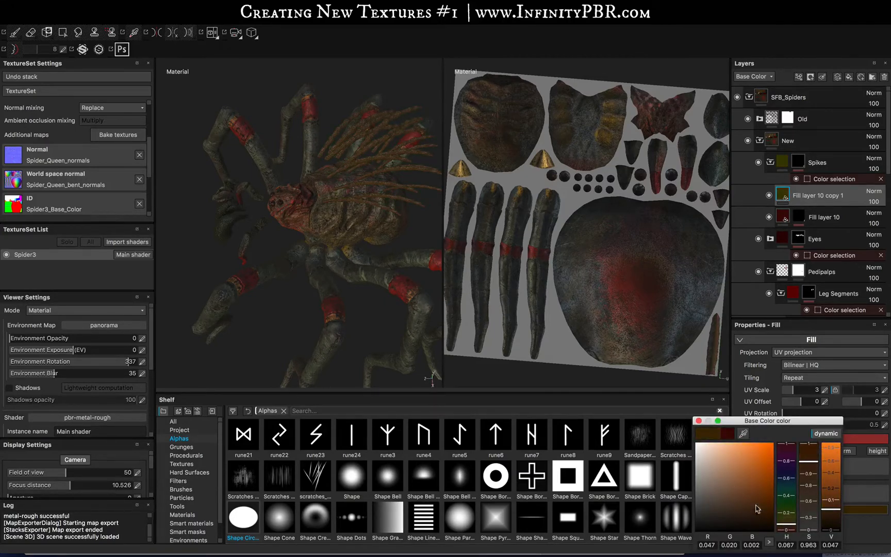
pyautogui.click(699, 421)
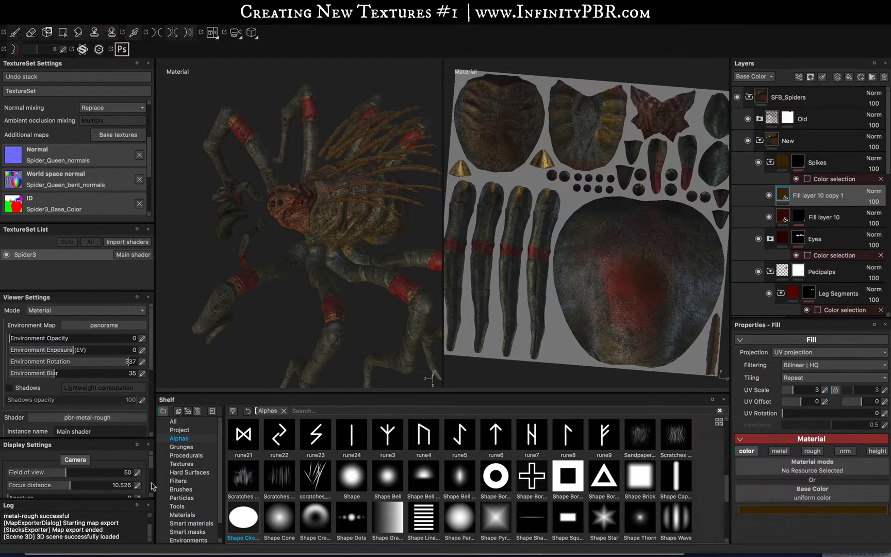
# Try the Dirt Dry, Edges Blur, Edge Rust and Edges Scratched smart masks on Fill layer 10 copy 1, undoing each one
pyautogui.click(188, 531)
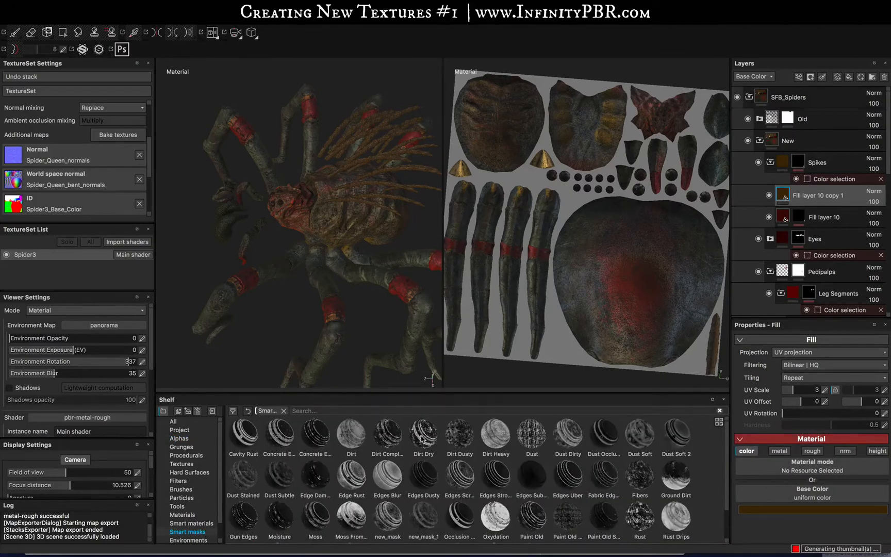
pyautogui.moveTo(422, 438); pyautogui.dragTo(815, 201)
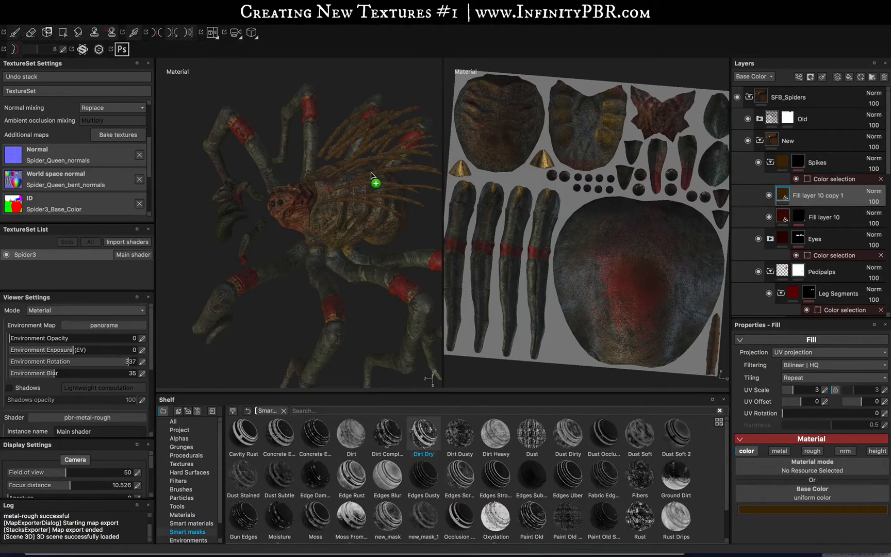
pyautogui.press('super+z')
pyautogui.moveTo(376, 486); pyautogui.dragTo(344, 97)
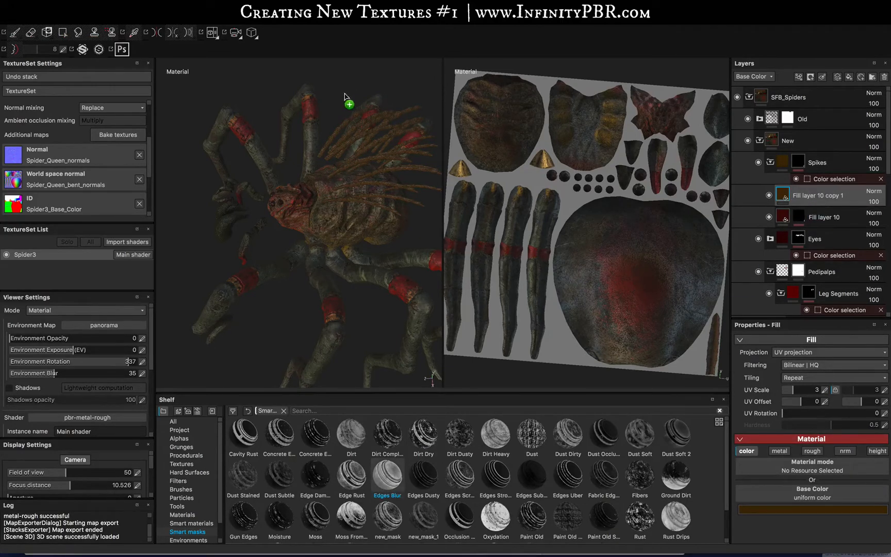
pyautogui.scroll(5, 380, 161)
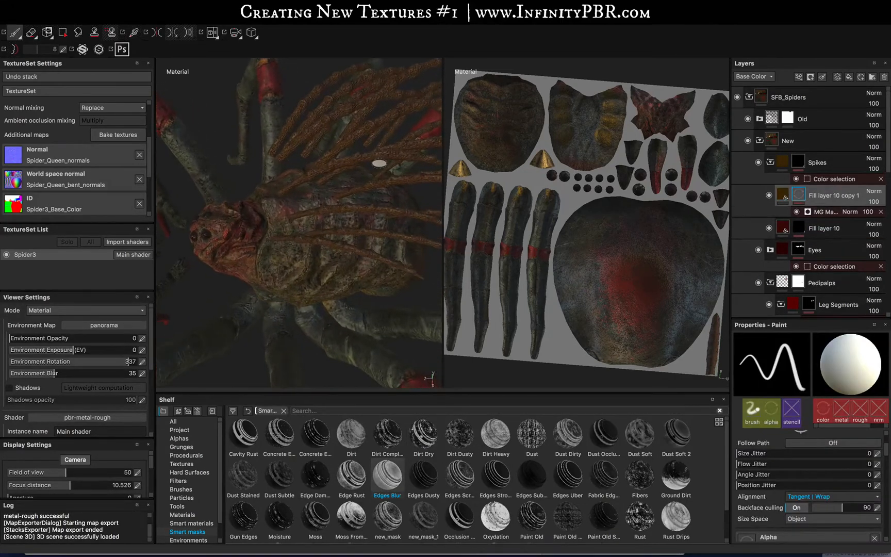
pyautogui.press('super+z')
pyautogui.moveTo(352, 477); pyautogui.dragTo(814, 197)
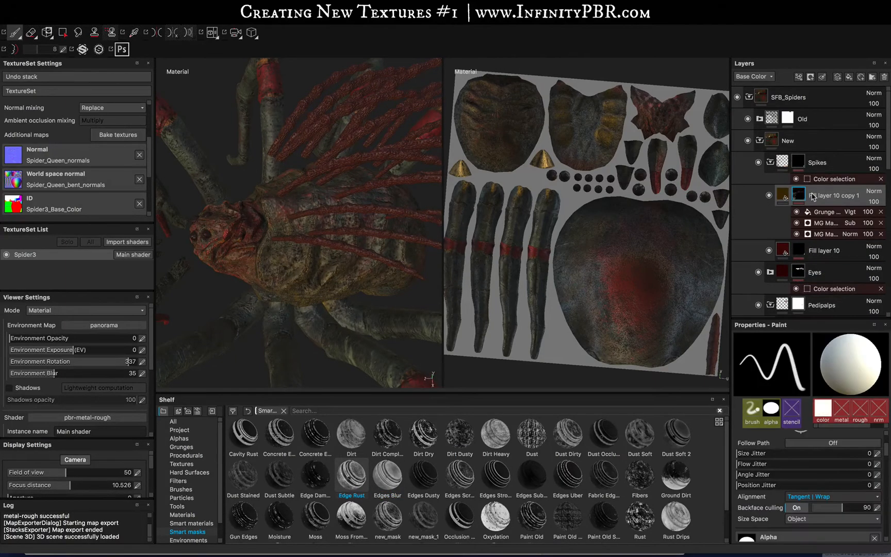
pyautogui.press('super+z')
pyautogui.moveTo(816, 242); pyautogui.dragTo(826, 198)
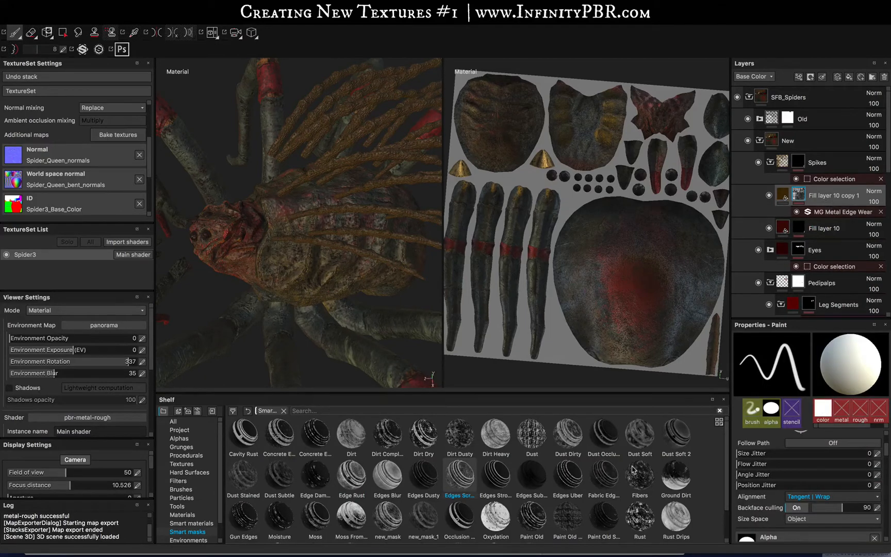
pyautogui.press('super+z')
# Apply the Edges Strong smart mask to Fill layer 10 copy 1 and inspect the spikes on the spider
pyautogui.moveTo(508, 486)
pyautogui.mouseDown()
pyautogui.moveTo(805, 193)
pyautogui.moveTo(820, 199)
pyautogui.mouseUp()
pyautogui.keyDown('alt'); pyautogui.moveTo(323, 210); pyautogui.dragTo(389, 163); pyautogui.keyUp('alt')
pyautogui.scroll(-10, 277, 224)
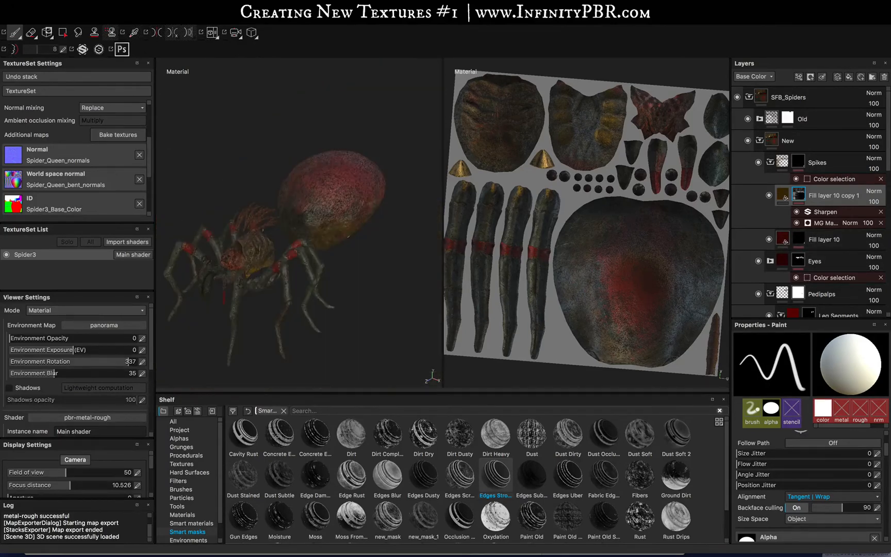
pyautogui.moveTo(276, 224)
pyautogui.keyDown('alt'); pyautogui.mouseDown()
pyautogui.moveTo(286, 259)
pyautogui.moveTo(394, 245)
pyautogui.moveTo(293, 267)
pyautogui.moveTo(272, 250)
pyautogui.moveTo(327, 267)
pyautogui.moveTo(277, 240)
pyautogui.moveTo(340, 281)
pyautogui.moveTo(378, 274)
pyautogui.moveTo(321, 257)
pyautogui.moveTo(333, 260)
pyautogui.mouseUp(); pyautogui.keyUp('alt')
pyautogui.scroll(4, 328, 267)
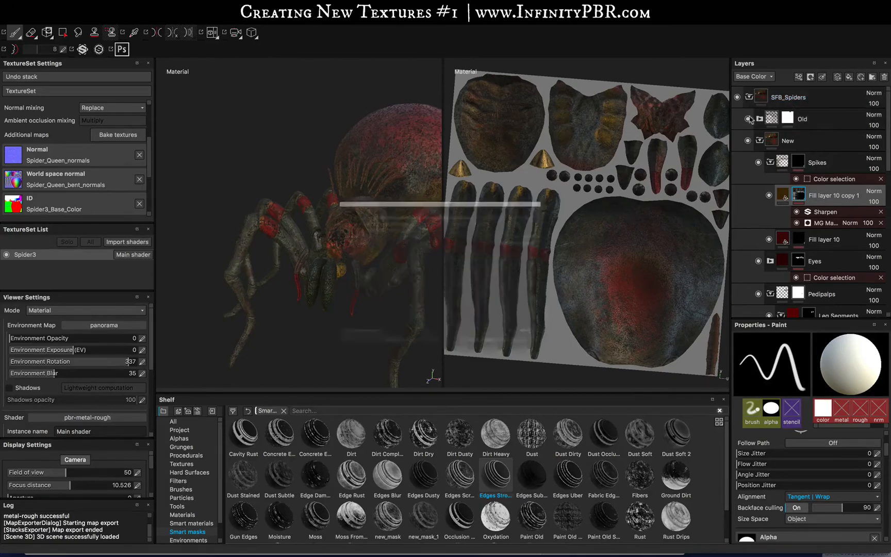
# Start a texture export and create a folder named Spider 3 Old inside Texture Set 2's Exported Maps folder
pyautogui.press('super+shift+e')
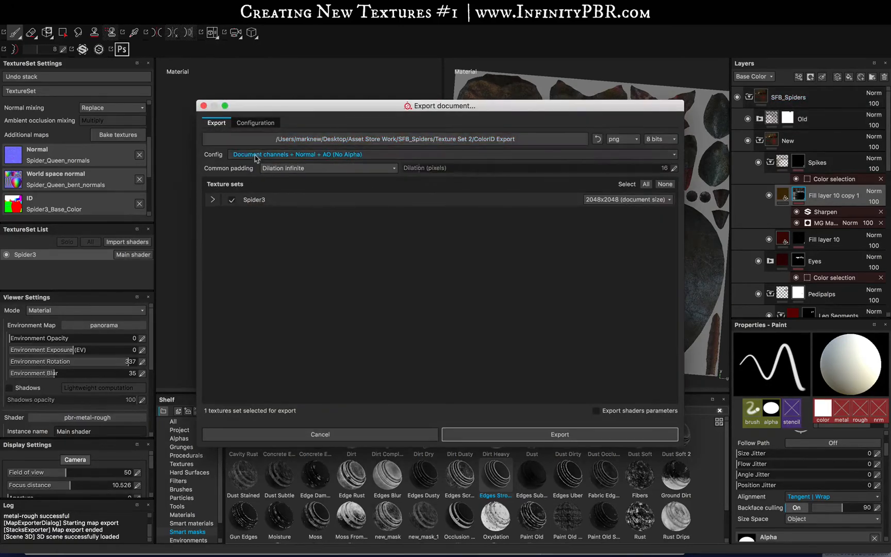
pyautogui.click(433, 139)
pyautogui.click(434, 145)
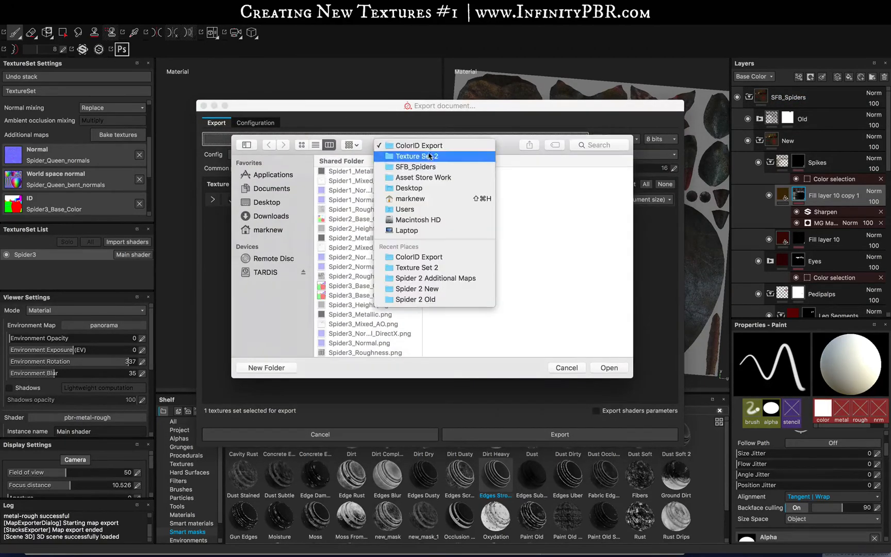
pyautogui.click(422, 156)
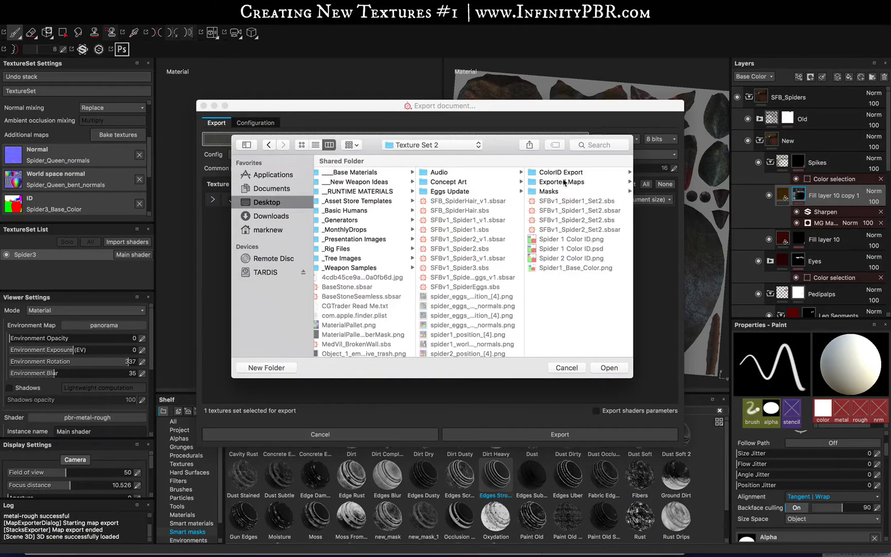
pyautogui.click(564, 182)
pyautogui.click(276, 366)
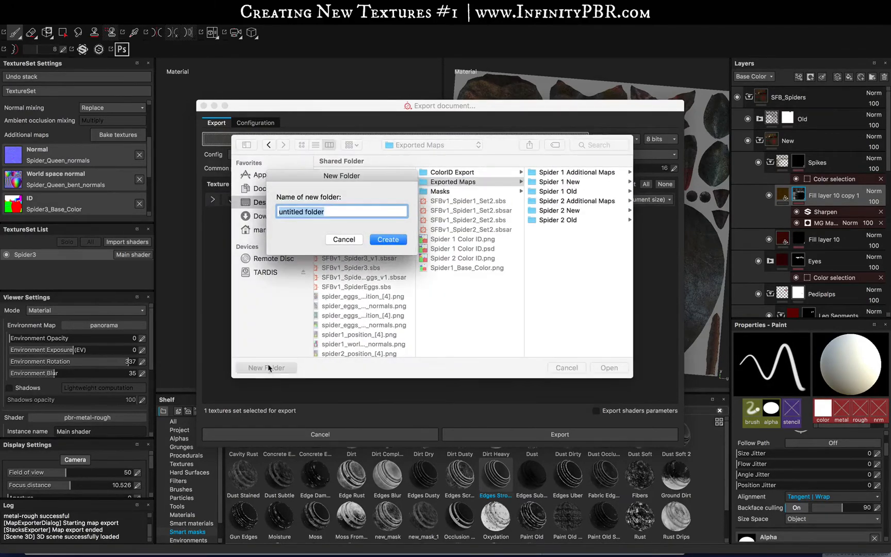
pyautogui.write('Spider 3 Old')
pyautogui.press('Return')
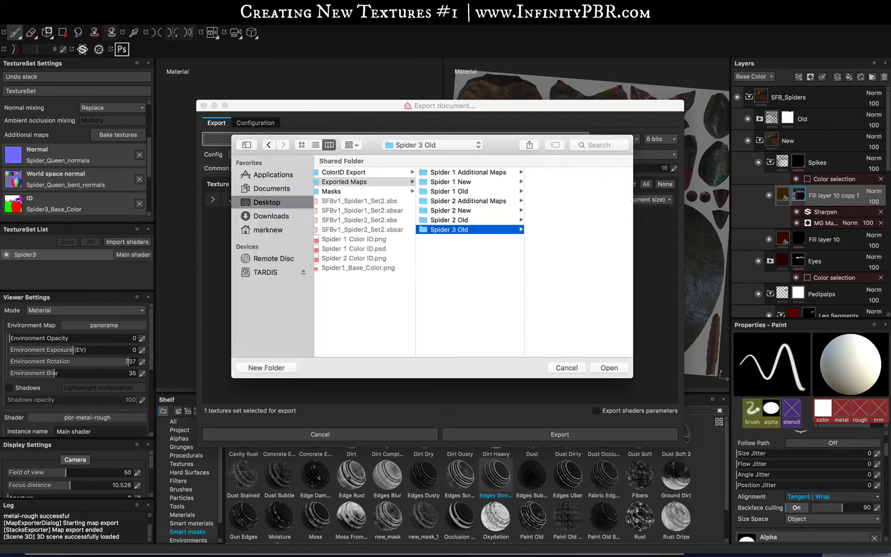
# Export the Spider3 texture set at 2048x2048 as 8-bit PNG into the Spider 3 Old folder
pyautogui.click(609, 367)
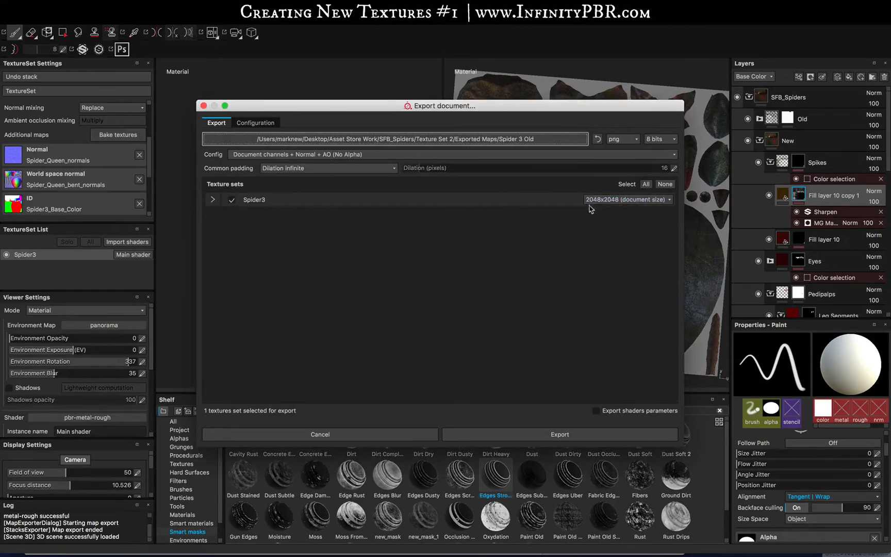
pyautogui.click(512, 435)
pyautogui.click(404, 277)
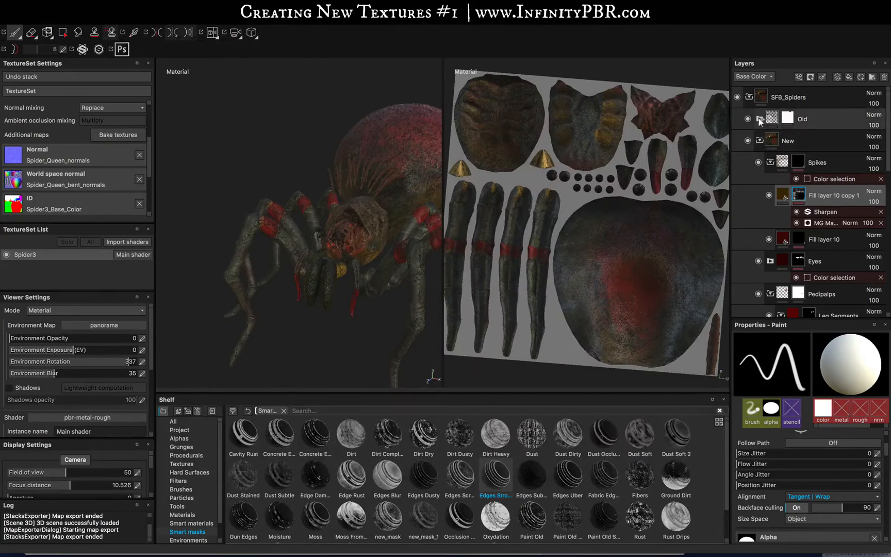
# Hide the Old folder and collapse the Pedipalps, Spikes and Chelicera folders in the New group
pyautogui.click(748, 118)
pyautogui.scroll(-3, 750, 202)
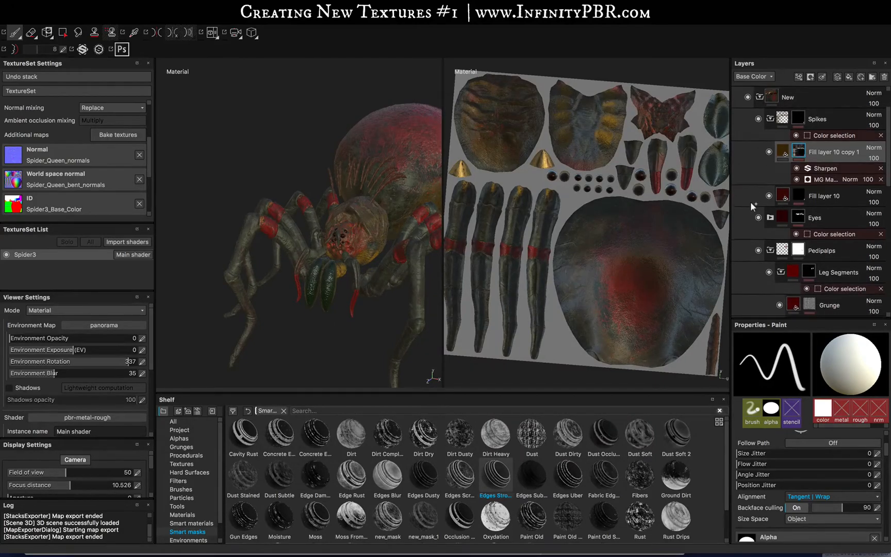
pyautogui.scroll(2, 770, 254)
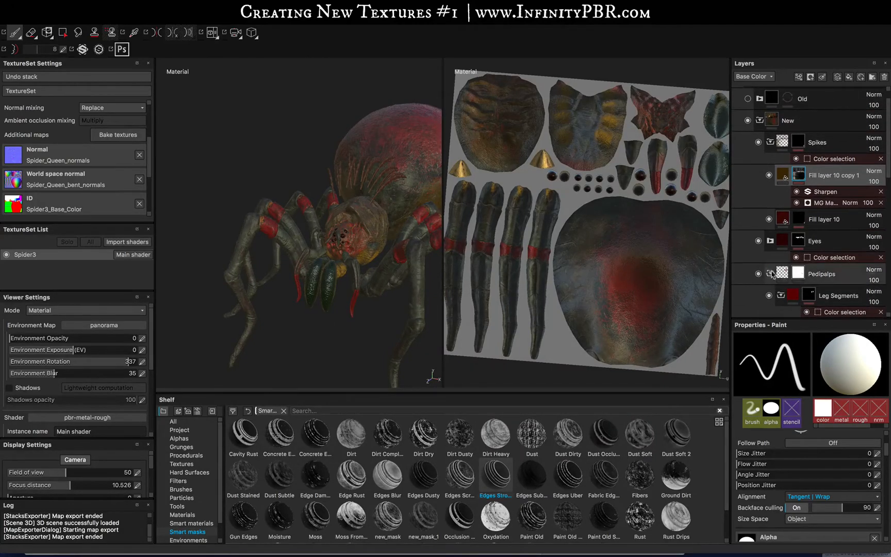
pyautogui.click(774, 276)
pyautogui.click(771, 274)
pyautogui.click(768, 143)
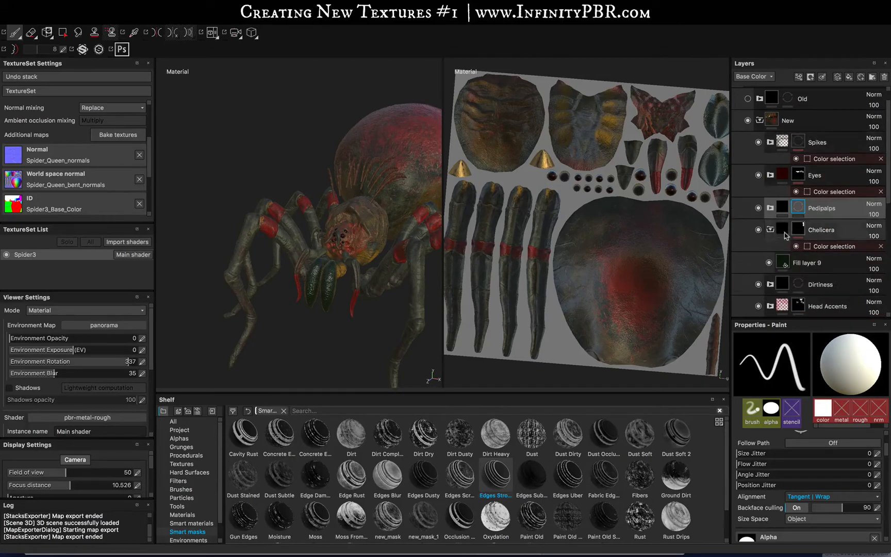
pyautogui.click(770, 229)
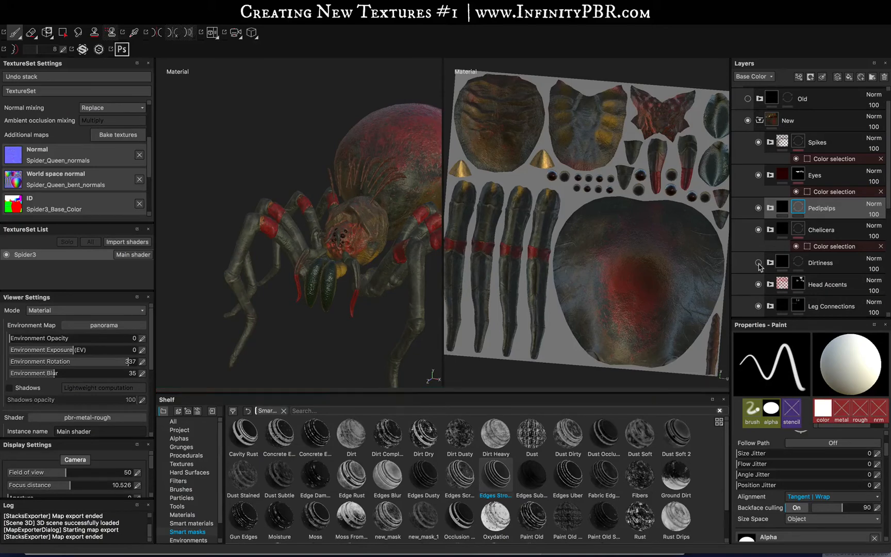
# Export the Spider3 texture set as 2048x2048 8-bit PNG into a new Spider 3 New folder inside Exported Maps
pyautogui.press('super+shift+e')
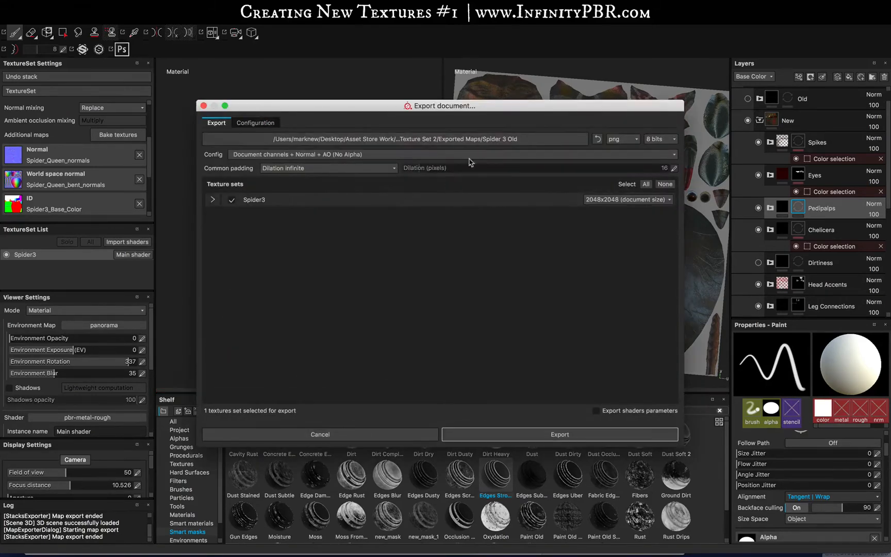
pyautogui.click(395, 139)
pyautogui.click(432, 144)
pyautogui.click(429, 167)
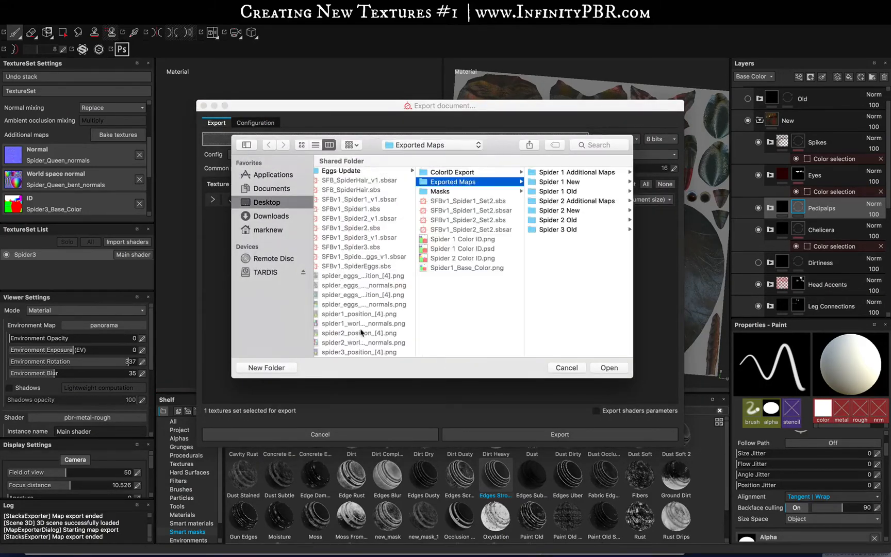
pyautogui.click(271, 369)
pyautogui.write('Spider 3 New')
pyautogui.press('Return')
pyautogui.click(600, 366)
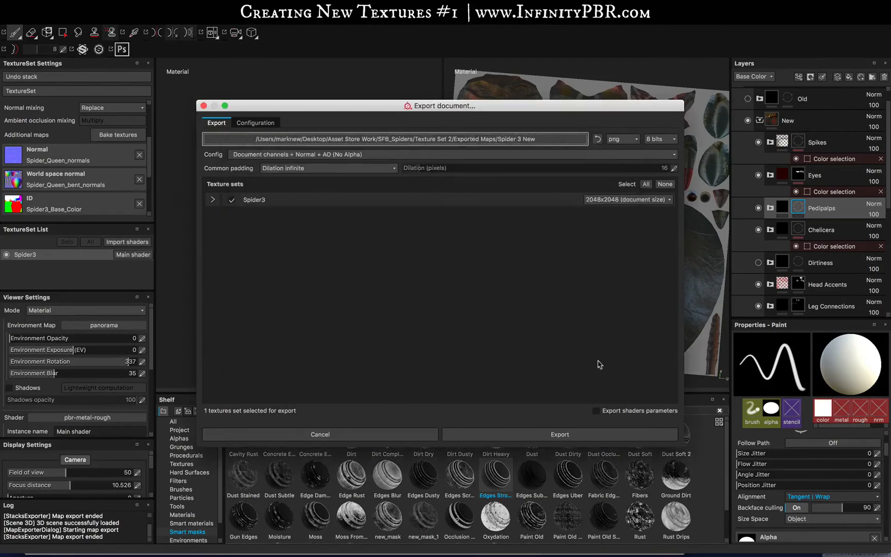
pyautogui.click(573, 433)
pyautogui.press('Return')
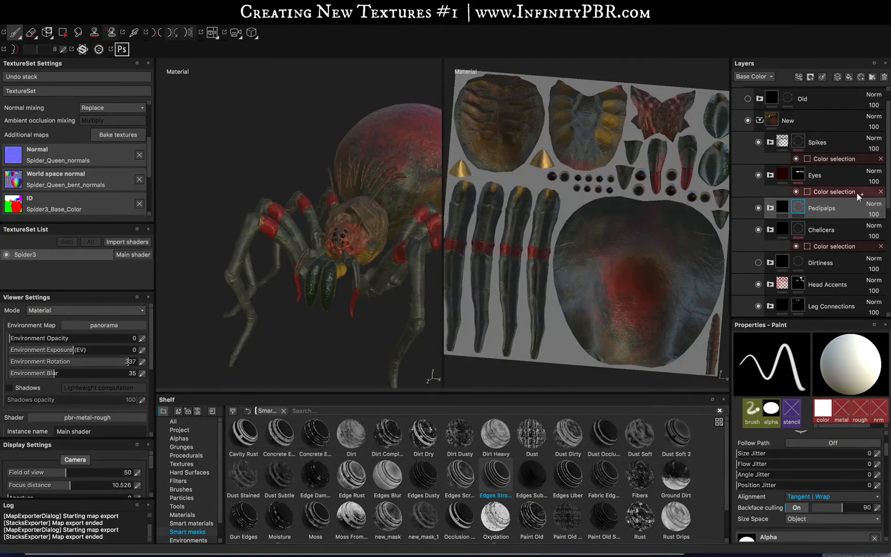
# Start another texture export using the Additional maps configuration
pyautogui.press('super+shift+e')
pyautogui.click(308, 155)
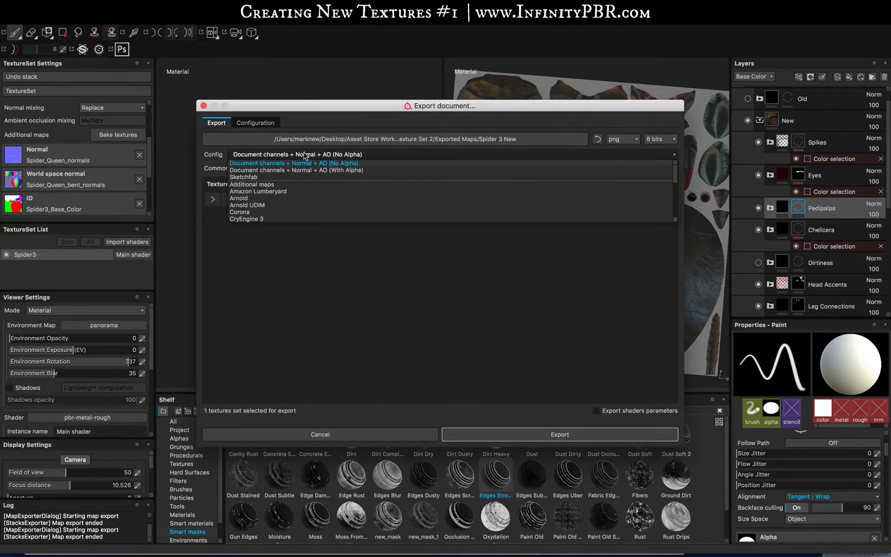
pyautogui.scroll(-1, 281, 191)
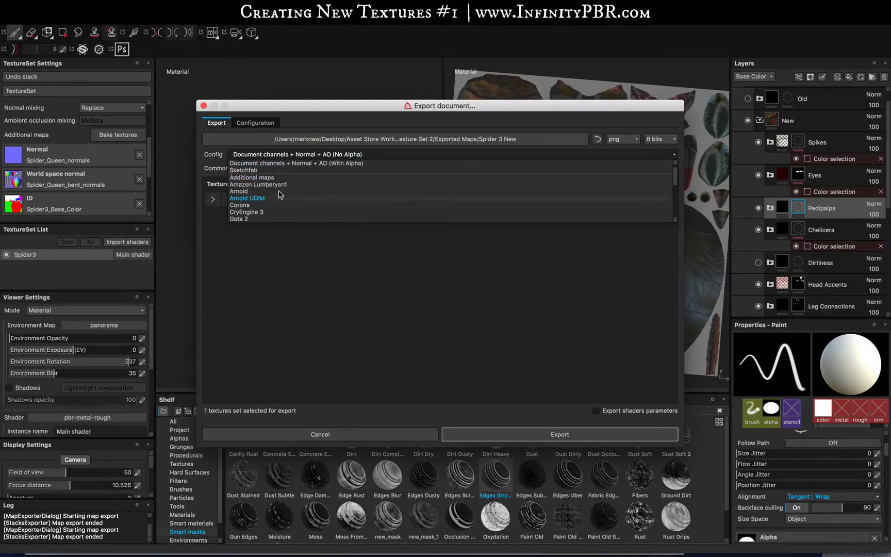
pyautogui.click(268, 178)
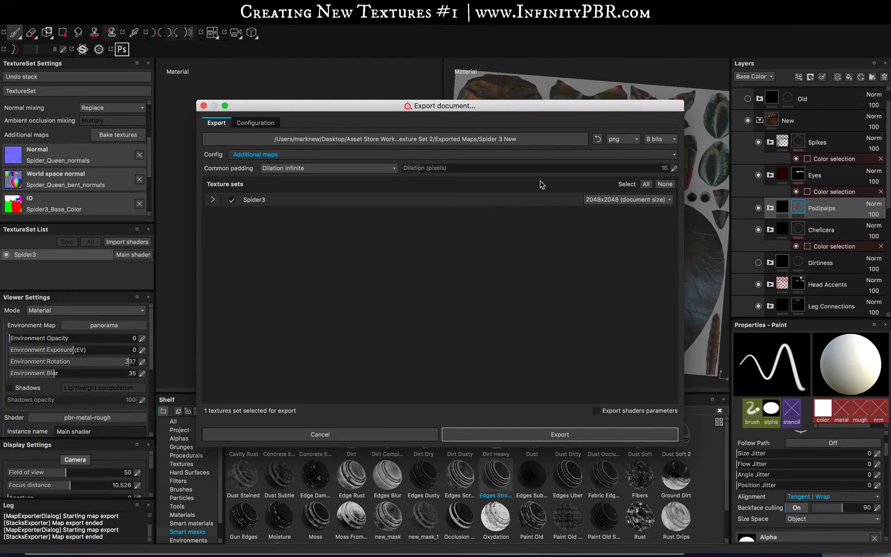
# Create a Spider 3 Additional Maps folder inside Exported Maps and export the Spider3 texture set into it
pyautogui.click(503, 139)
pyautogui.click(432, 145)
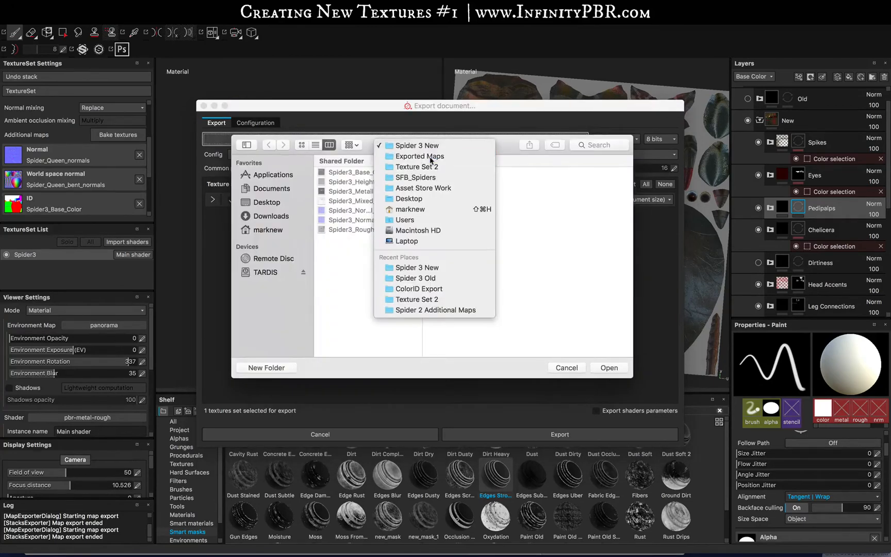
pyautogui.click(428, 154)
pyautogui.click(273, 366)
pyautogui.press('BackSpace')
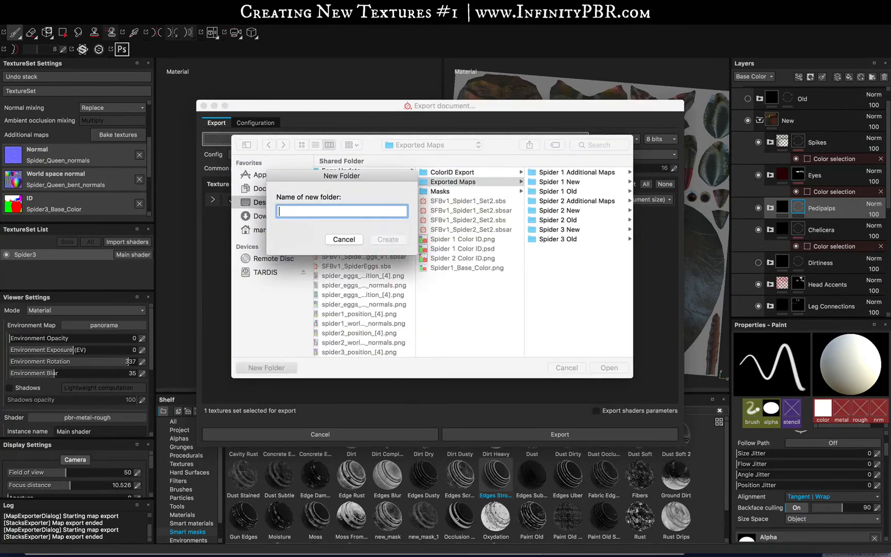
pyautogui.write('Spider 3 Additiona')
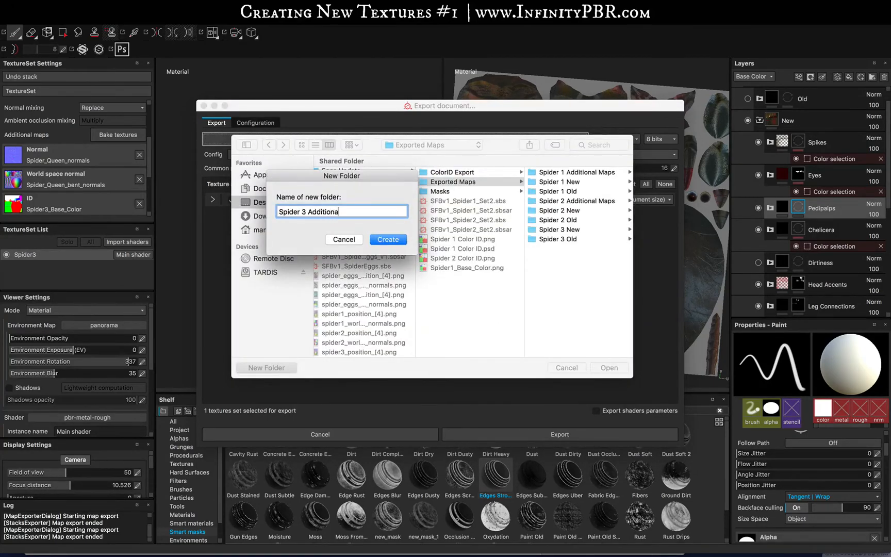
pyautogui.write('l Maps')
pyautogui.press('Return')
pyautogui.press('Return')
pyautogui.click(560, 434)
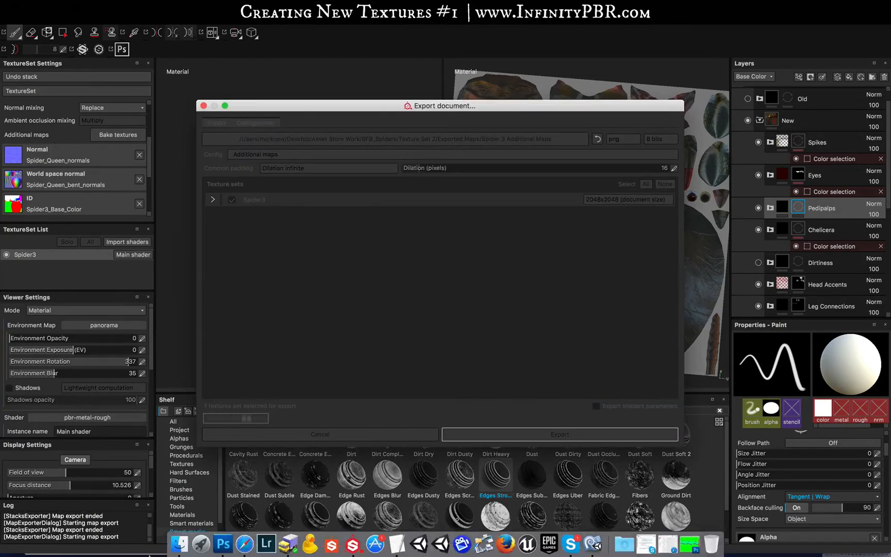
# Switch to Finder, open the Spider 3 Old folder in Exported Maps, and close the finished export dialog
pyautogui.click(179, 543)
pyautogui.click(567, 169)
pyautogui.click(639, 236)
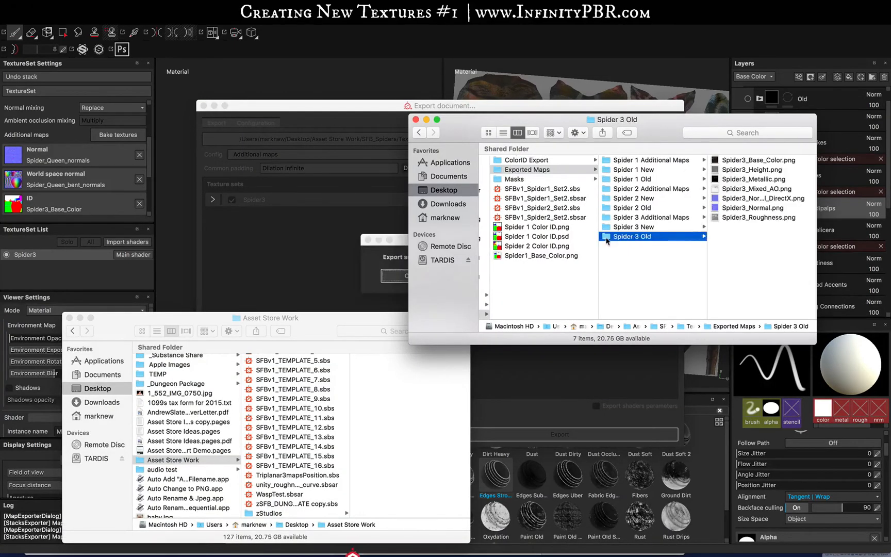
pyautogui.click(385, 266)
pyautogui.click(487, 281)
pyautogui.click(179, 545)
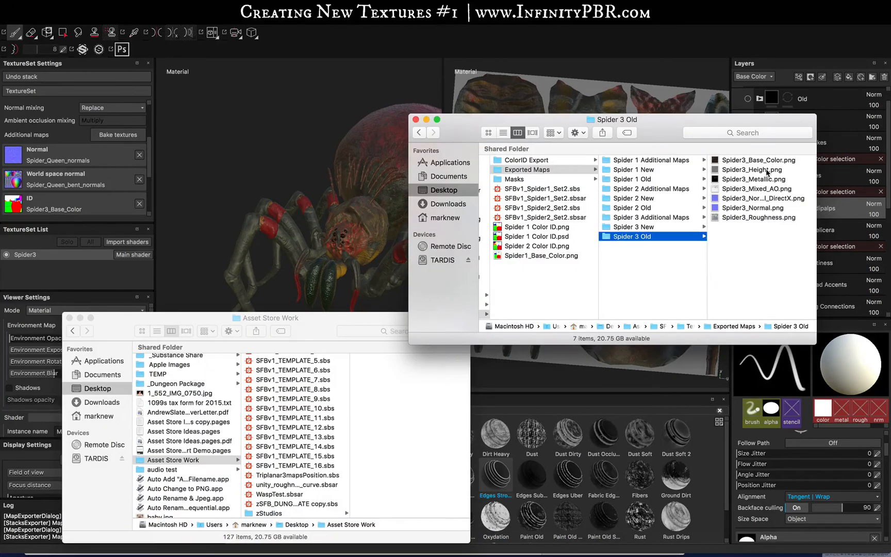
# Compare the previews of Spider3_Normal.png and Spider3_Normal_DirectX.png in the Spider 3 Old folder
pyautogui.click(769, 209)
pyautogui.press('space')
pyautogui.press('Up')
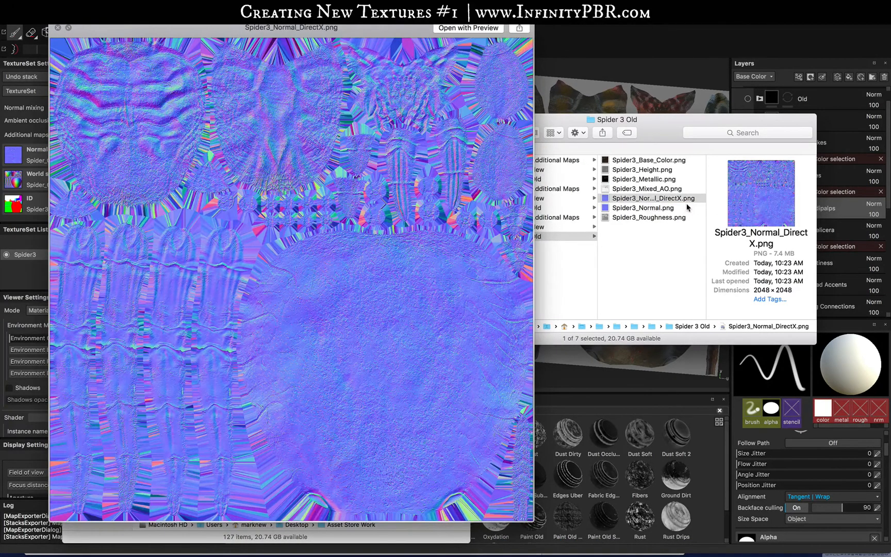
pyautogui.press('Down')
pyautogui.press('Up')
pyautogui.press('space')
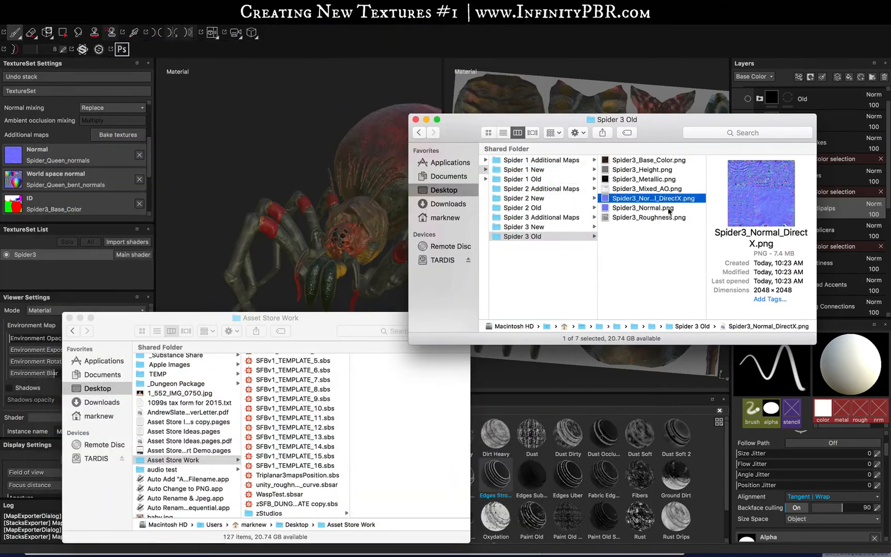
# Move Spider3_Metallic.png, Spider3_Mixed_AO.png and Spider3_Normal.png from the Spider 3 Old folder to the Trash
pyautogui.rightClick(669, 208)
pyautogui.keyDown('super'); pyautogui.click(640, 179); pyautogui.keyUp('super')
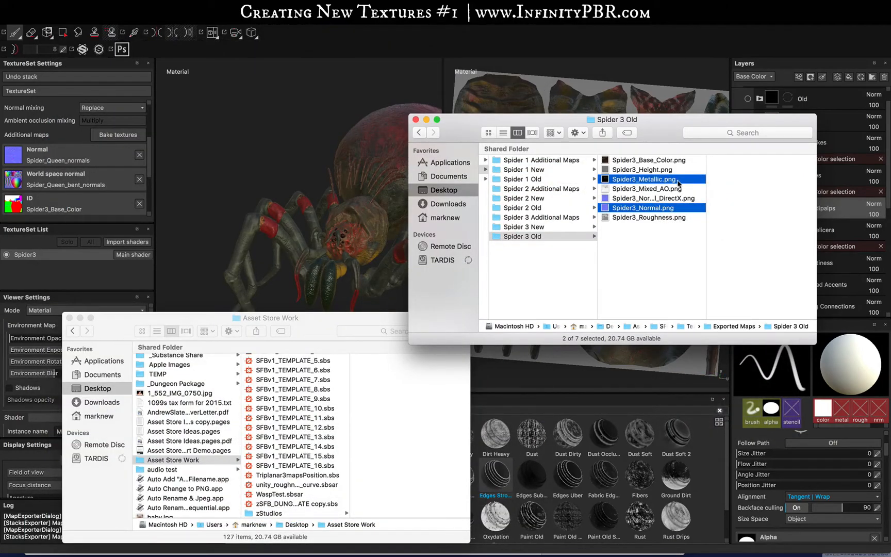
pyautogui.keyDown('super'); pyautogui.click(640, 189); pyautogui.keyUp('super')
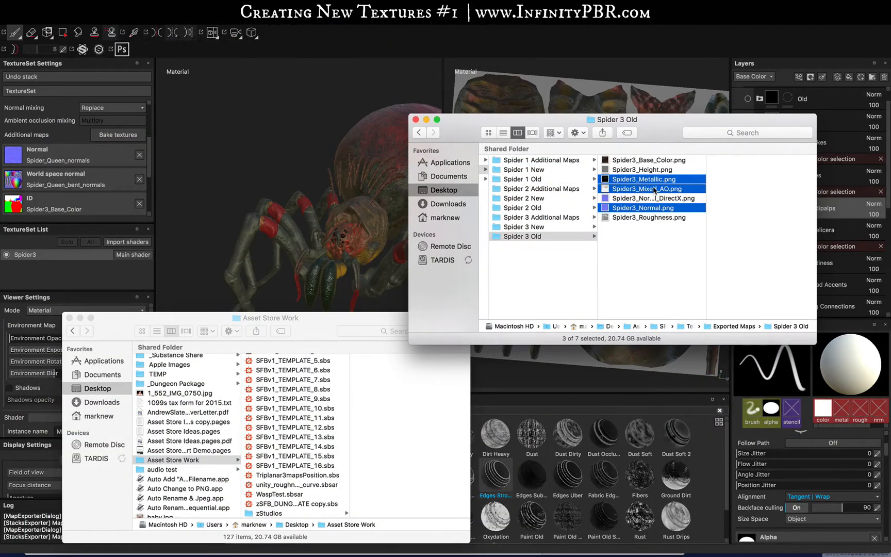
pyautogui.rightClick(652, 190)
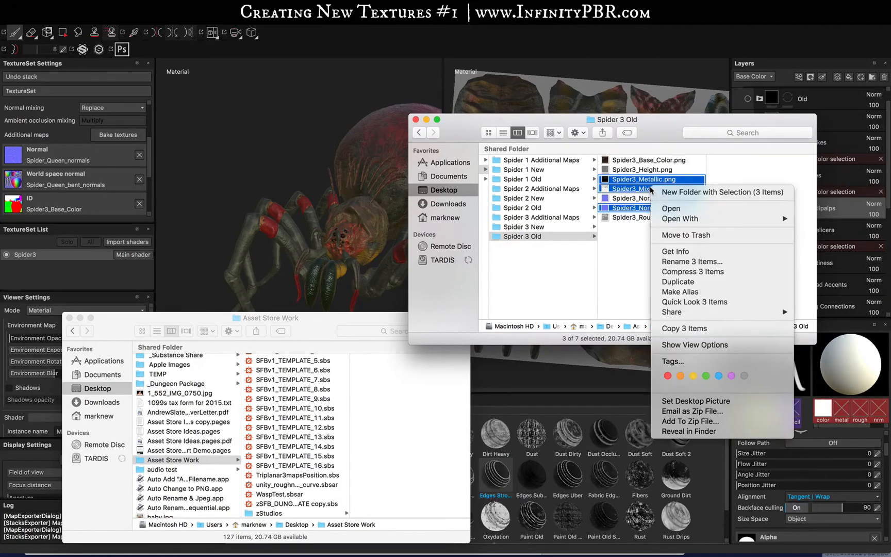
pyautogui.click(671, 235)
# Move Spider3_Metallic.png and Spider3_Normal.png from the Spider 3 New folder to the Trash
pyautogui.click(521, 227)
pyautogui.click(656, 180)
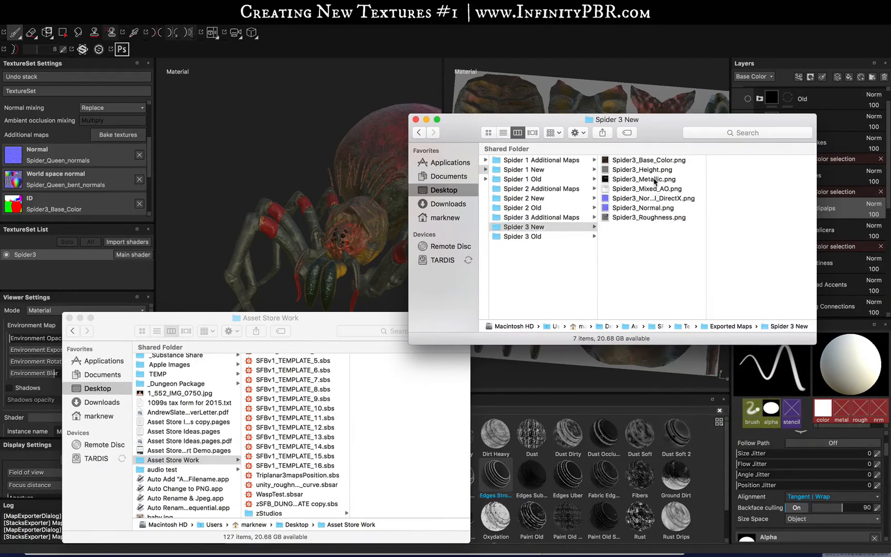
pyautogui.keyDown('super'); pyautogui.click(660, 208); pyautogui.keyUp('super')
pyautogui.rightClick(641, 207)
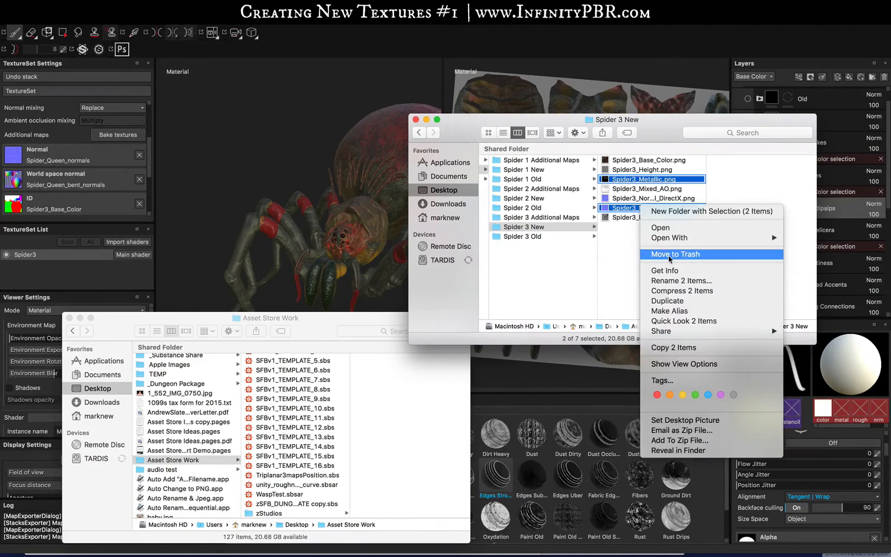
pyautogui.click(668, 254)
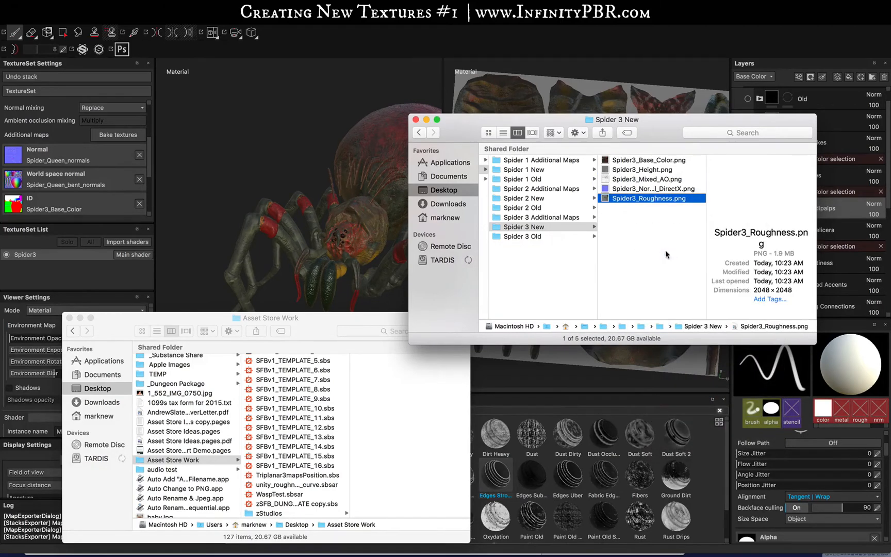
# Trash the ambient occlusion, curvature, normal base and thickness maps in Spider 3 Additional Maps, keeping the ID, position and world space normals maps
pyautogui.click(546, 228)
pyautogui.click(547, 219)
pyautogui.press('super+a')
pyautogui.keyDown('super'); pyautogui.click(649, 220); pyautogui.keyUp('super')
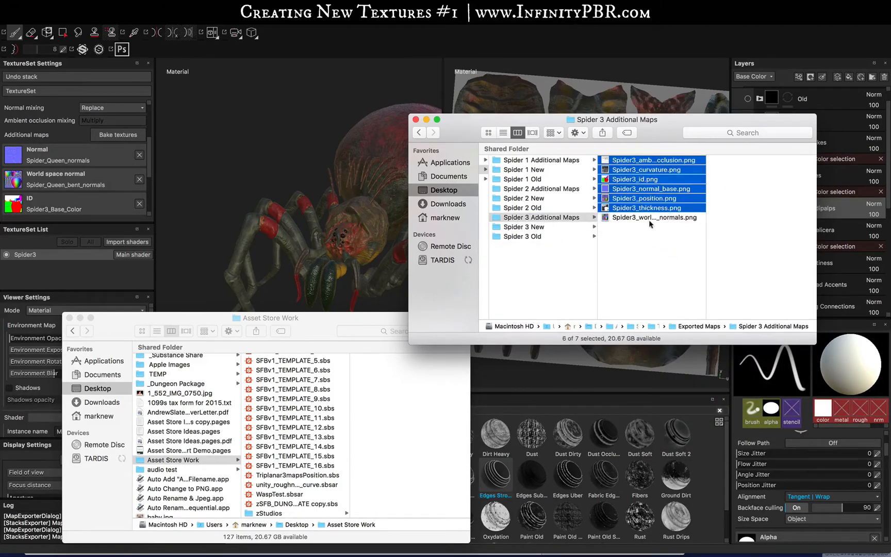
pyautogui.keyDown('super'); pyautogui.click(660, 198); pyautogui.keyUp('super')
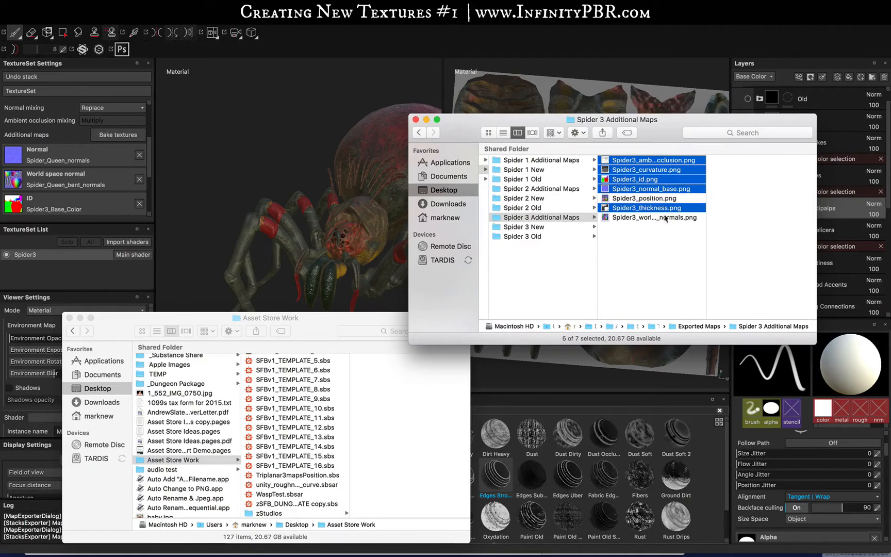
pyautogui.keyDown('super'); pyautogui.click(644, 180); pyautogui.keyUp('super')
pyautogui.rightClick(648, 193)
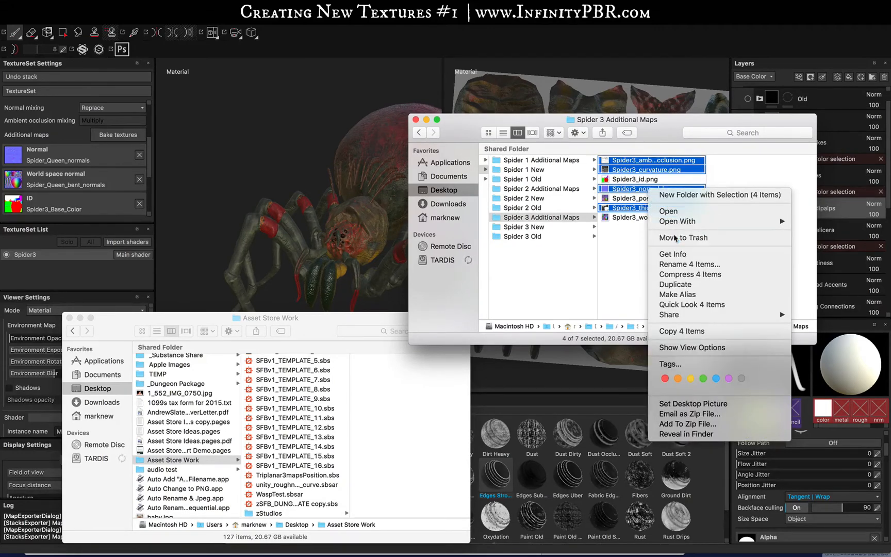
pyautogui.click(681, 238)
# Preview the world space normals, position and ID maps in the Spider 3 Additional Maps folder
pyautogui.press('space')
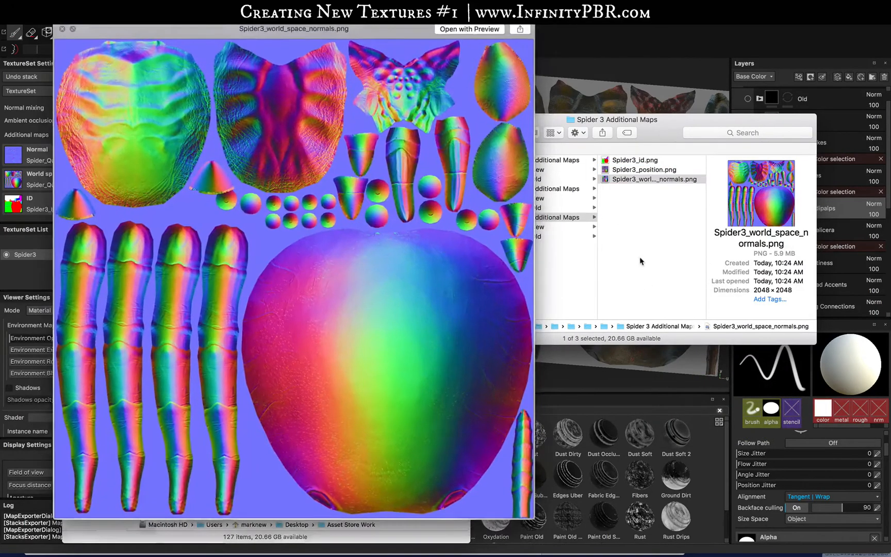
pyautogui.press('Up')
pyautogui.press('Up')
pyautogui.press('space')
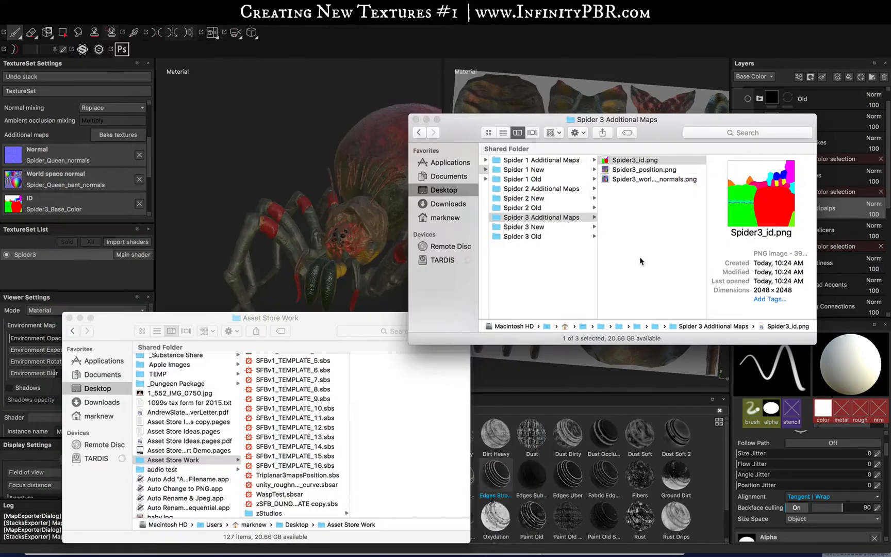
# Switch back to Substance Painter and make the Old and Dirtiness layer folders visible
pyautogui.click(369, 27)
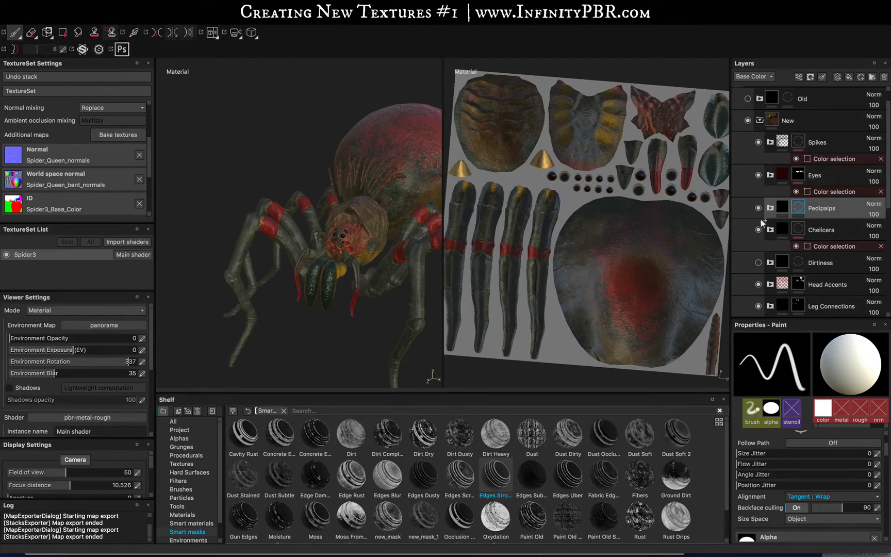
pyautogui.click(748, 99)
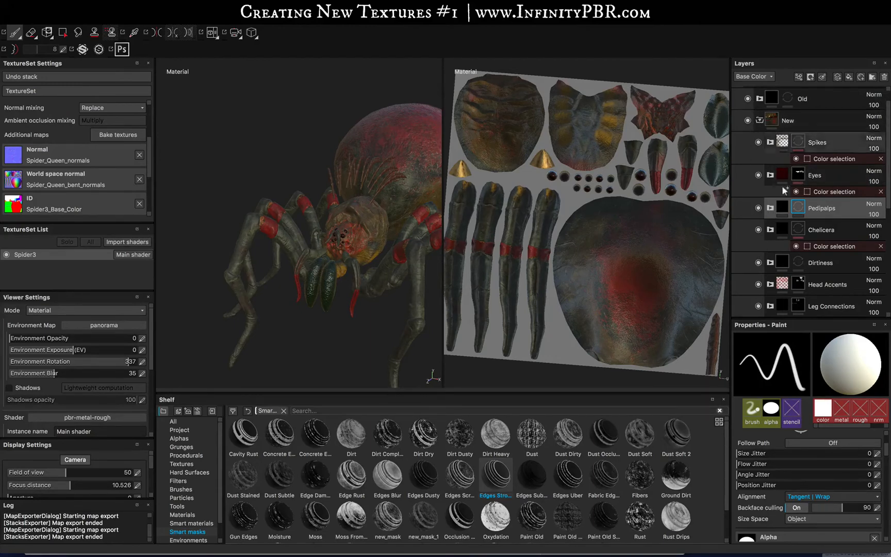
pyautogui.scroll(1, 770, 177)
pyautogui.scroll(-1, 795, 238)
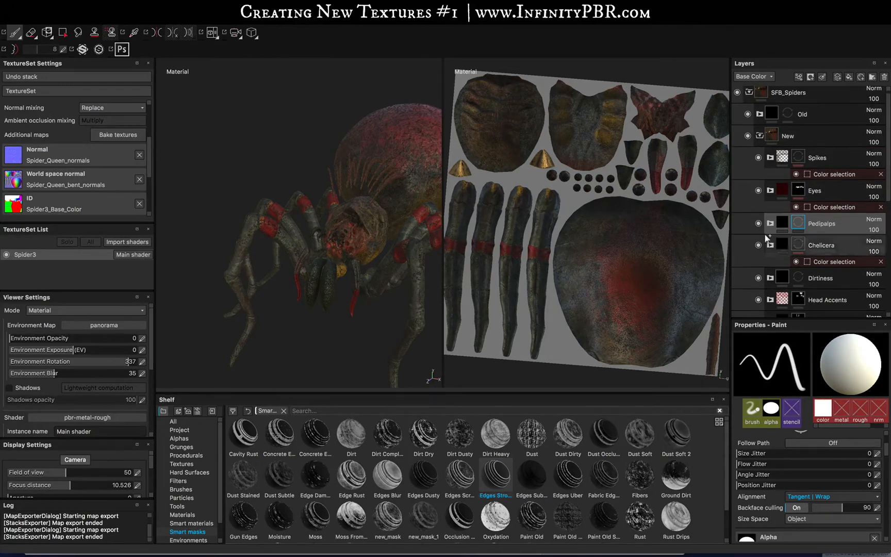
# Expand the Underside, Top Side, Leg Connections and Head Accents folders in the New group
pyautogui.scroll(-5, 864, 259)
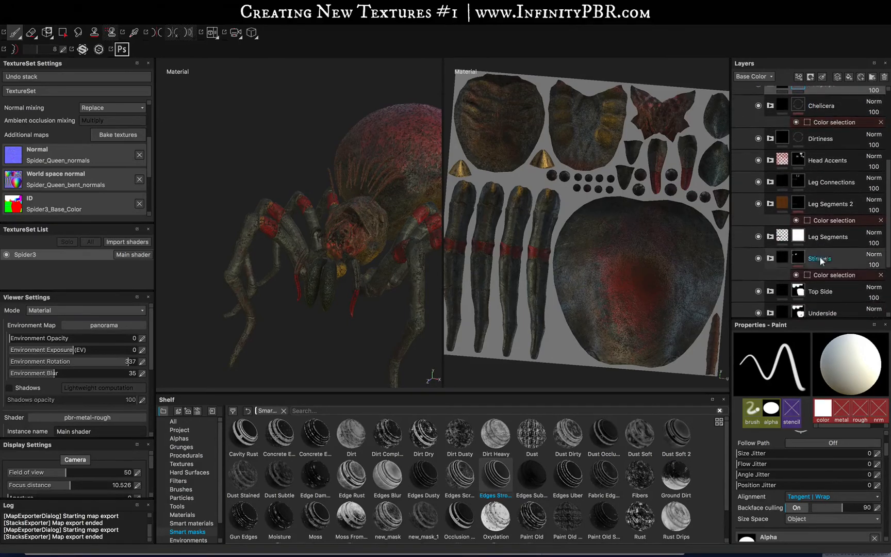
pyautogui.scroll(-2, 804, 203)
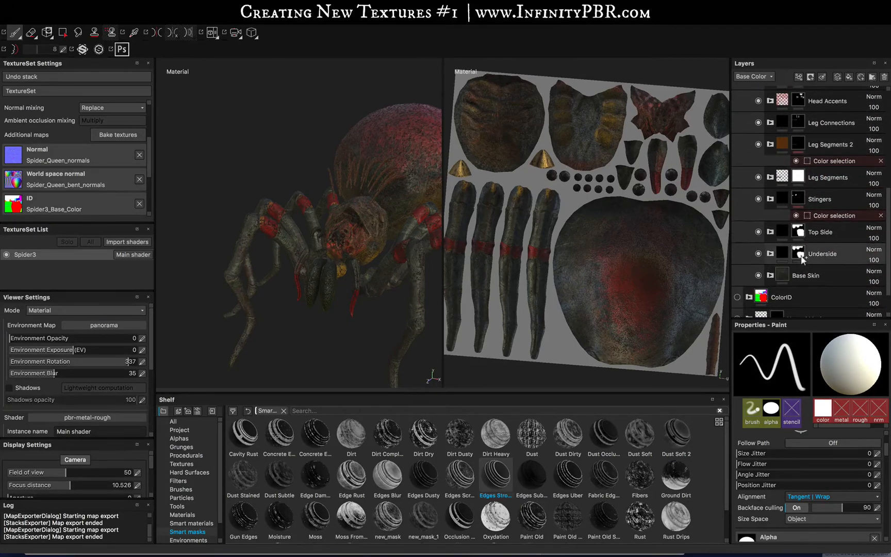
pyautogui.click(770, 219)
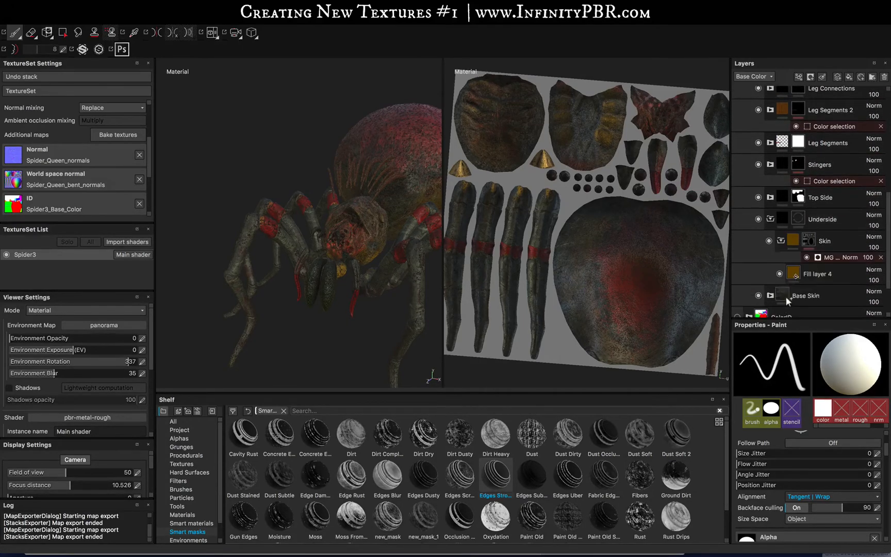
pyautogui.click(770, 198)
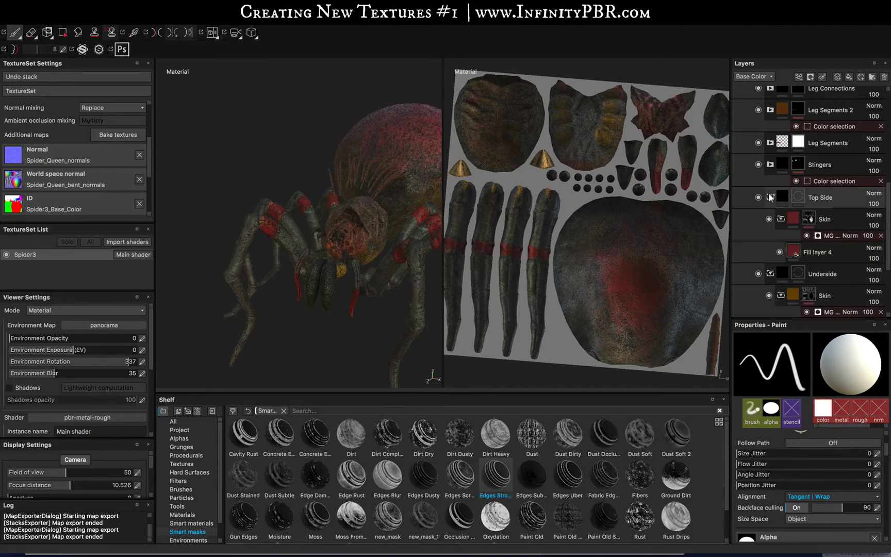
pyautogui.scroll(2, 769, 130)
pyautogui.click(770, 131)
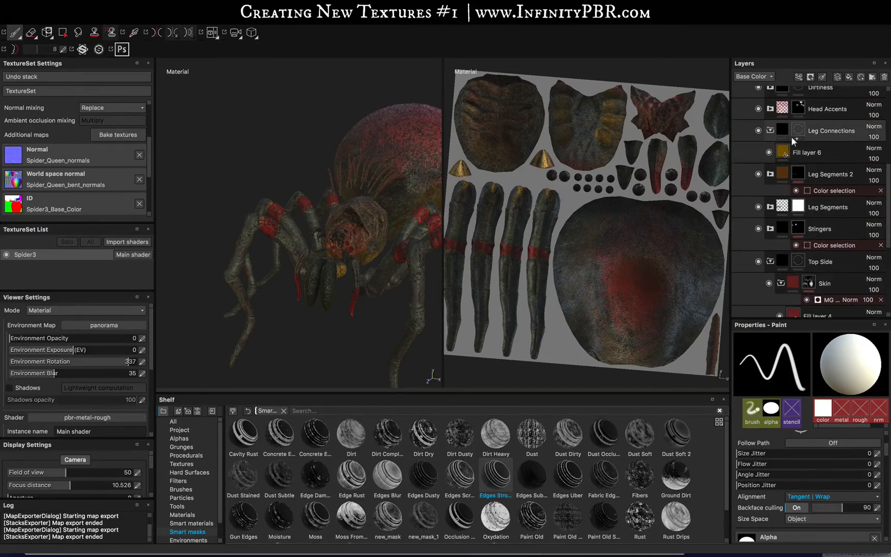
pyautogui.scroll(1, 792, 136)
pyautogui.click(771, 134)
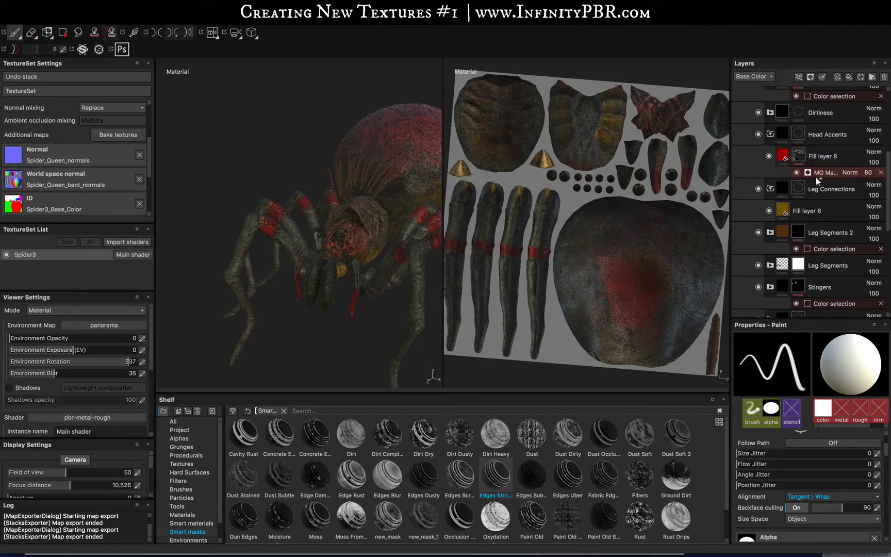
# Export the mask of Fill layer 8 in Head Accents as Head Accent 1 into a new Spider 3 folder inside Masks
pyautogui.click(802, 157)
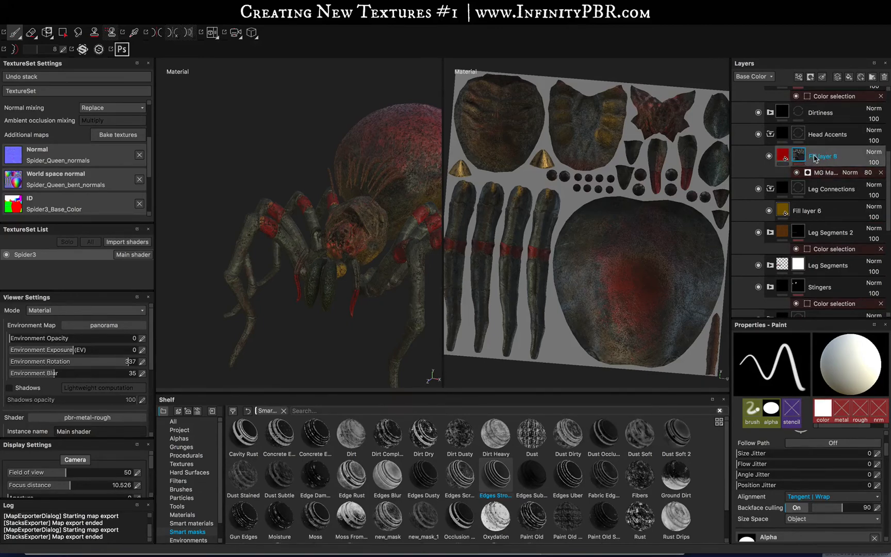
pyautogui.rightClick(815, 157)
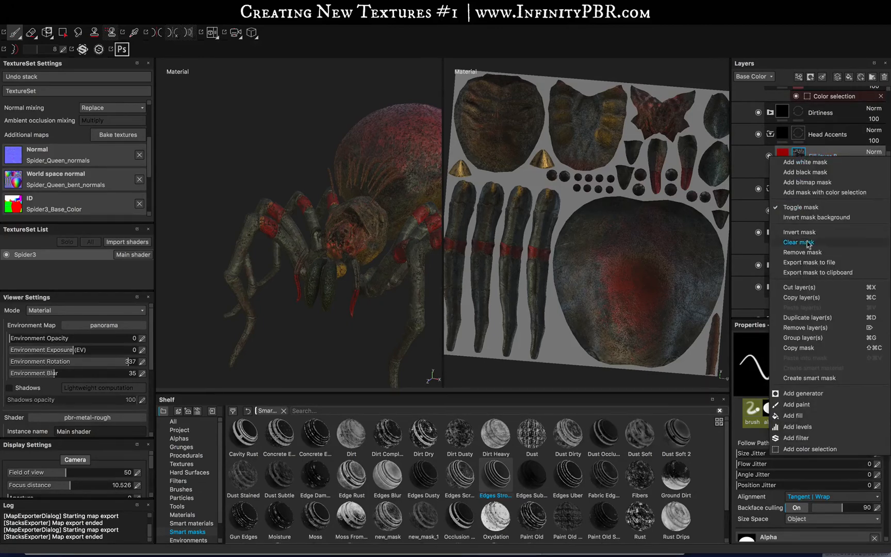
pyautogui.click(809, 262)
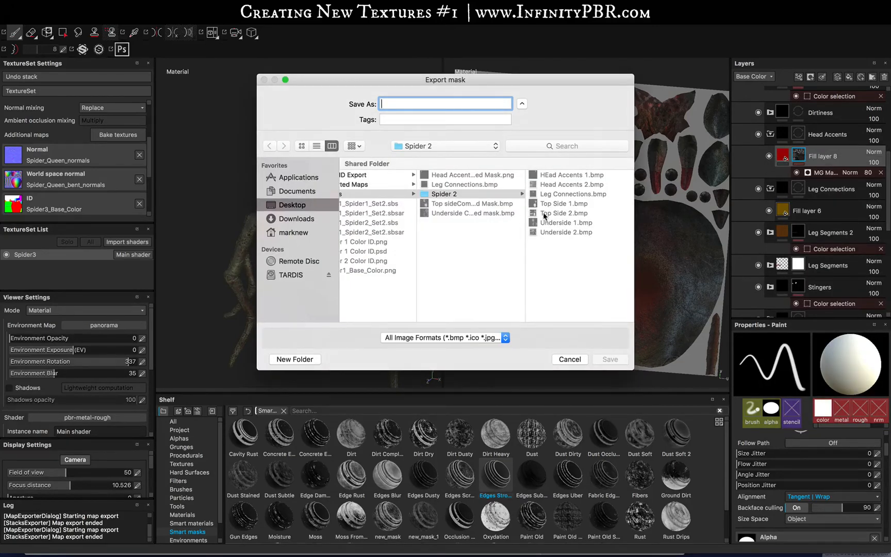
pyautogui.hscroll(-3, 470, 207)
pyautogui.click(418, 194)
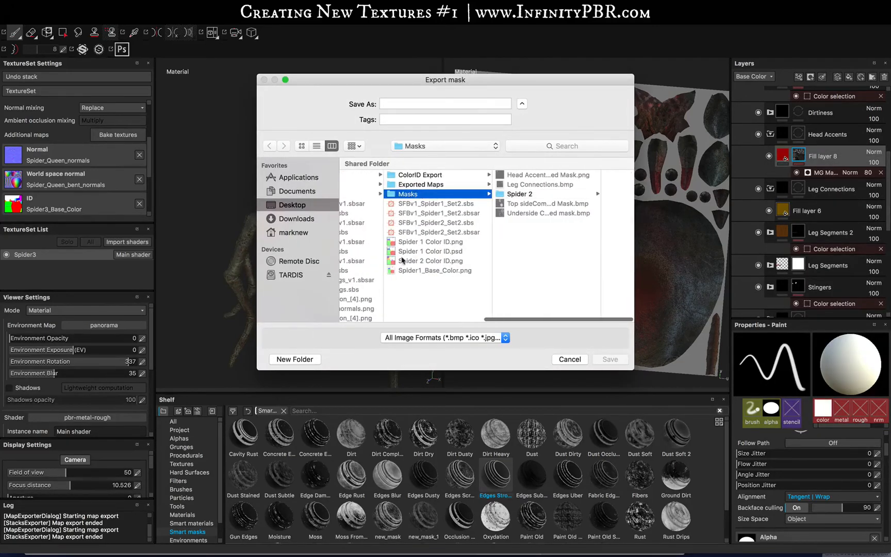
pyautogui.click(301, 358)
pyautogui.write('Spi')
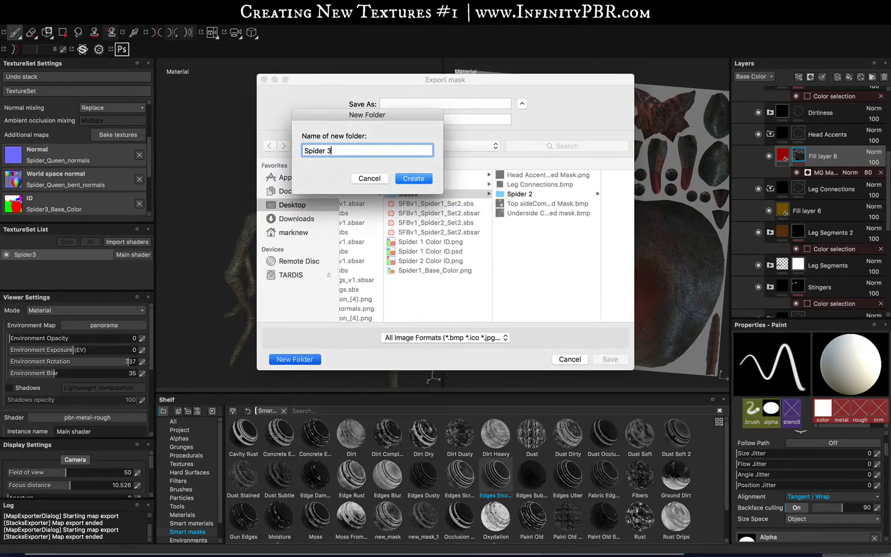
pyautogui.write('der 3')
pyautogui.press('Return')
pyautogui.click(438, 108)
pyautogui.write('Head Accent 1')
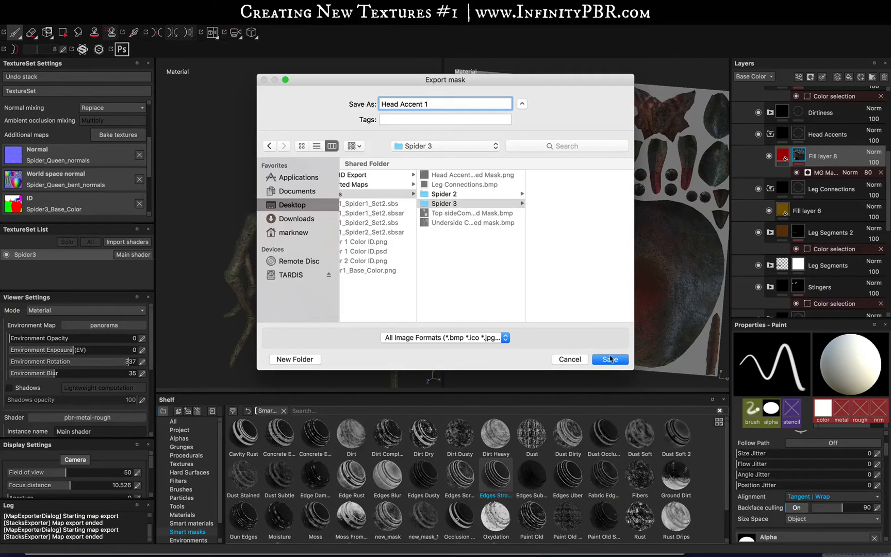
pyautogui.click(610, 359)
# Export the Head Accents folder's own mask to file as Head Accent 2 and collapse that folder
pyautogui.click(801, 134)
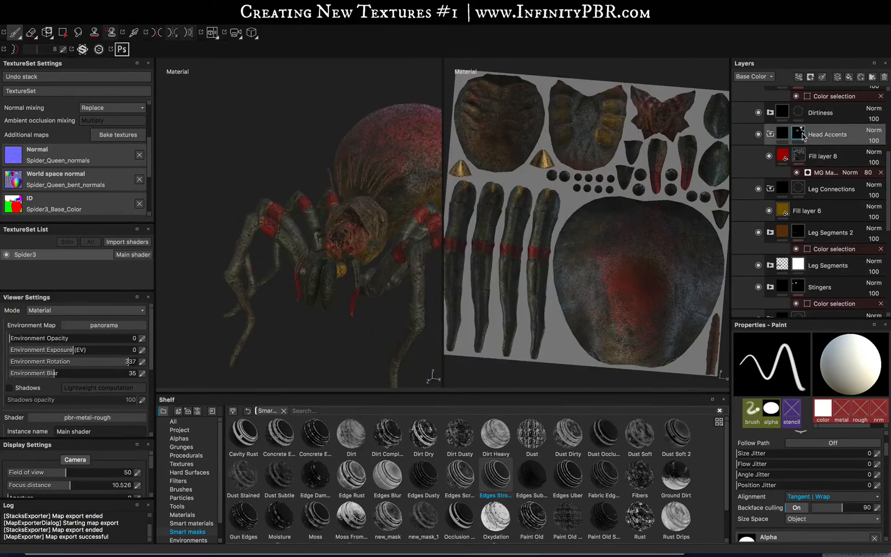
pyautogui.rightClick(803, 135)
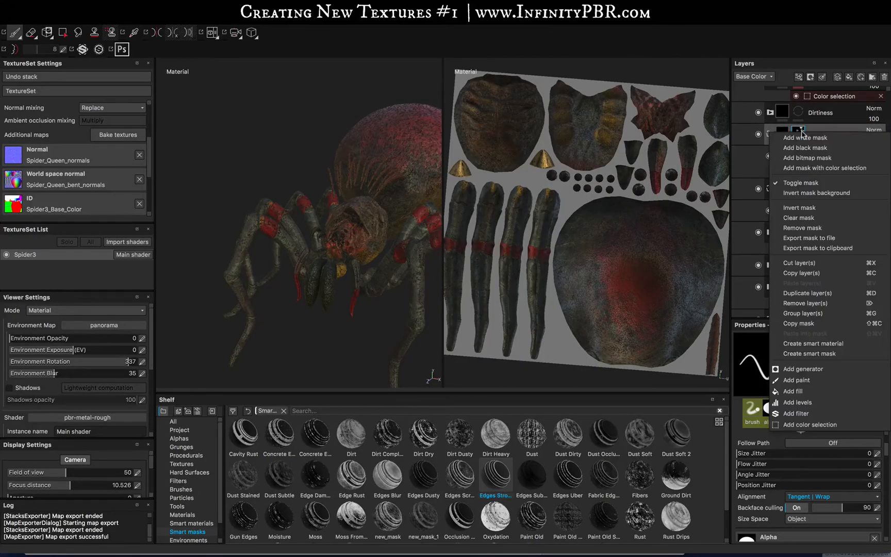
pyautogui.click(809, 238)
pyautogui.write('Head A')
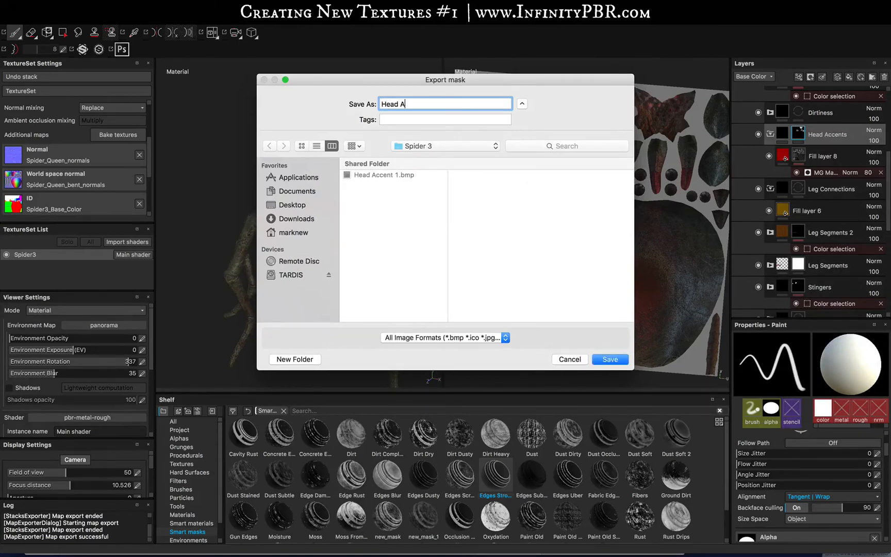
pyautogui.write('ccent 2')
pyautogui.press('Return')
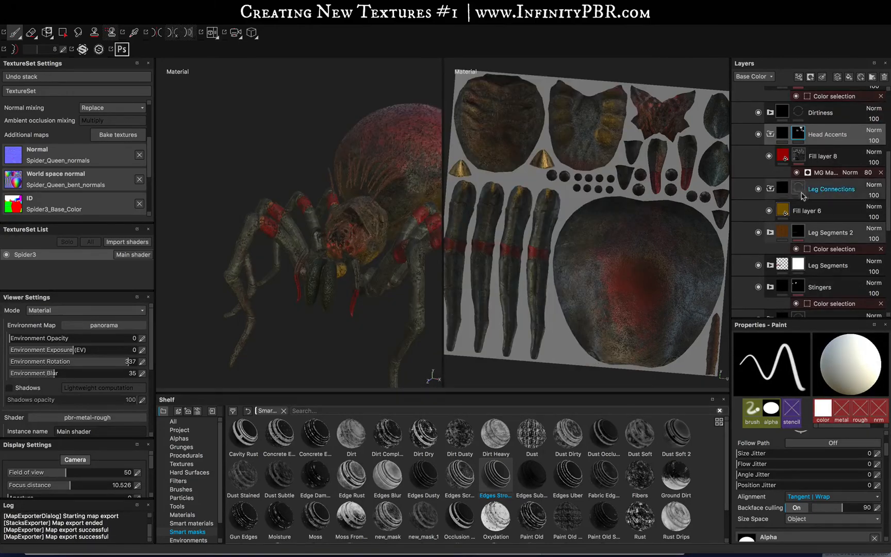
pyautogui.click(771, 134)
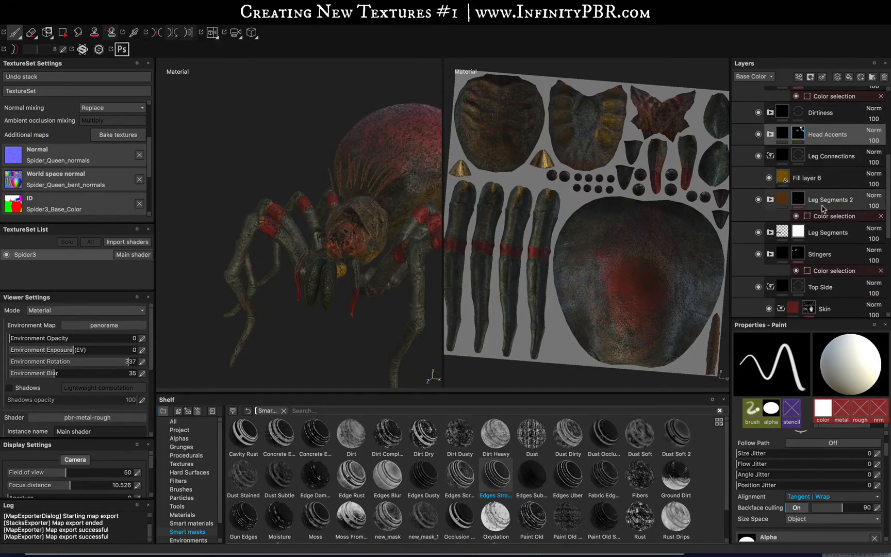
# Export the Leg Connections folder's mask to file as Leg Connections and collapse that folder
pyautogui.rightClick(799, 200)
pyautogui.rightClick(799, 157)
pyautogui.click(805, 264)
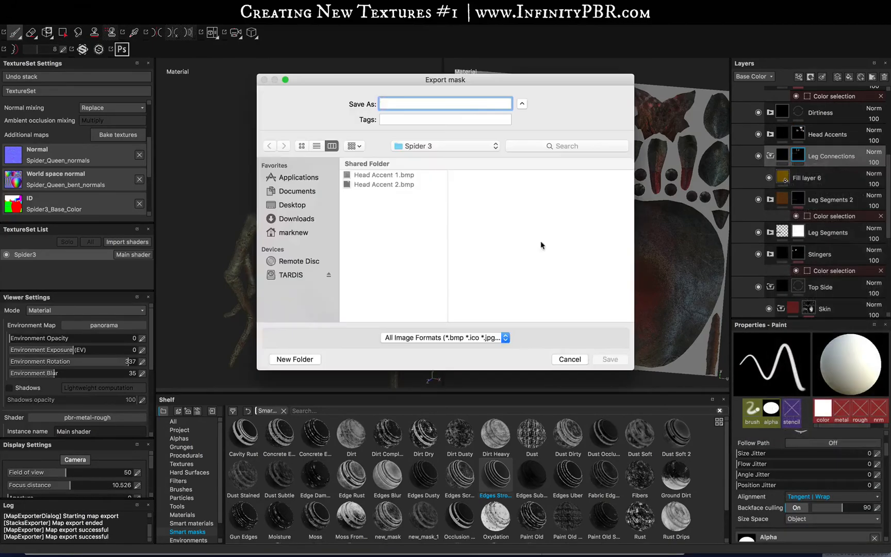
pyautogui.write('Leg Connections')
pyautogui.press('Return')
pyautogui.click(770, 156)
# Export the mask of the Skin folder inside Top Side to file as Top Side 1
pyautogui.scroll(-4, 810, 194)
pyautogui.rightClick(809, 205)
pyautogui.click(810, 313)
pyautogui.write('Top Side 1')
pyautogui.press('Return')
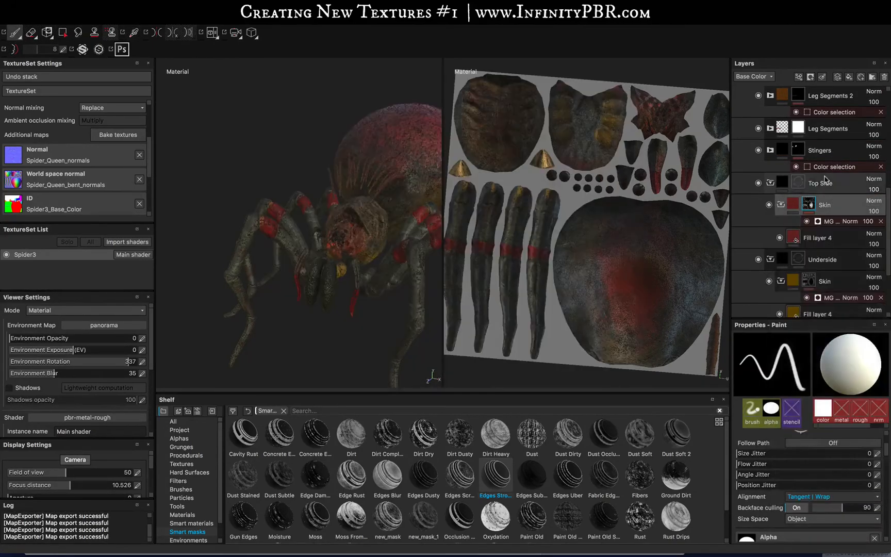
# Export the Top Side folder's own mask to file as Top Side 2
pyautogui.rightClick(799, 183)
pyautogui.click(806, 290)
pyautogui.write('Top Side 2')
pyautogui.press('Return')
# Export the mask of the Skin folder inside Underside to file as Under Side 1
pyautogui.rightClick(809, 220)
pyautogui.click(806, 313)
pyautogui.write('Under Side 1')
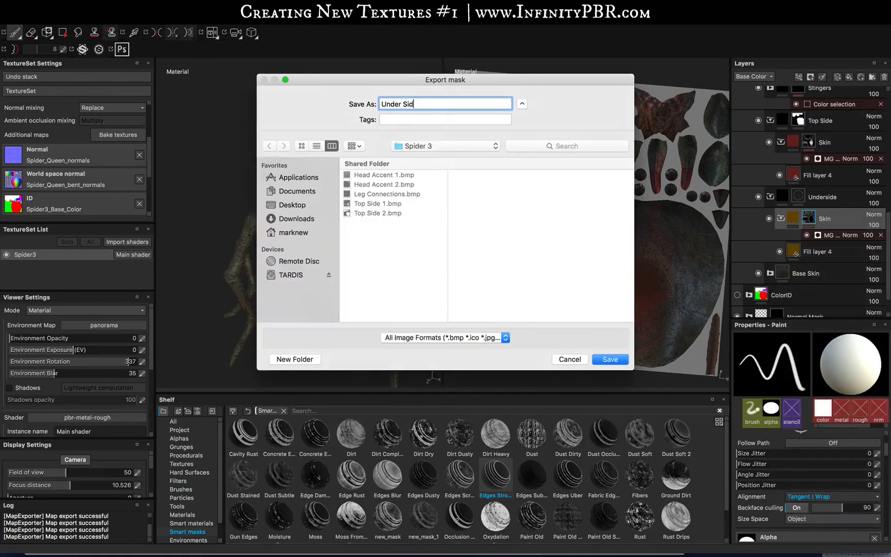
pyautogui.press('Return')
# Export the Underside folder's own mask to file as Under Side 2
pyautogui.rightClick(798, 193)
pyautogui.click(806, 292)
pyautogui.write('Under  Side 2')
pyautogui.press('Return')
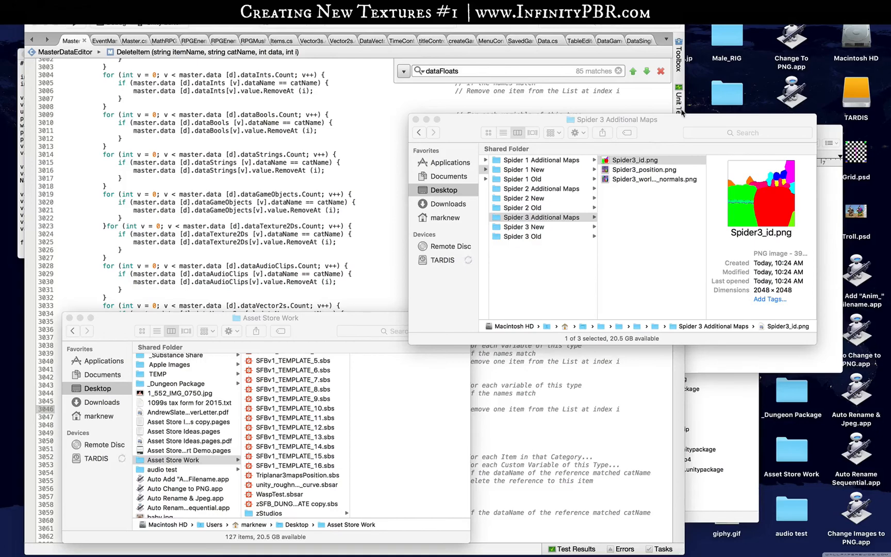
# Switch to Finder and go from the exported maps to the Spider 3 folder inside Masks
pyautogui.click(655, 133)
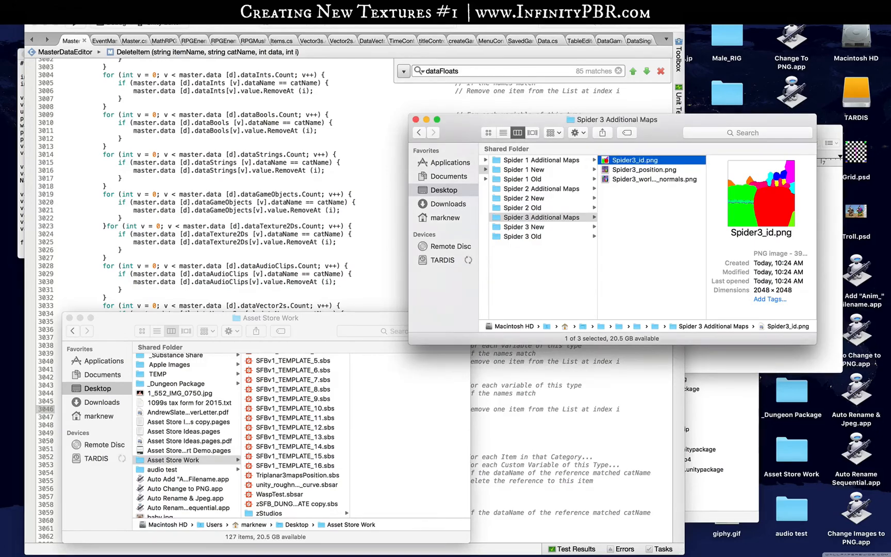
pyautogui.click(45, 24)
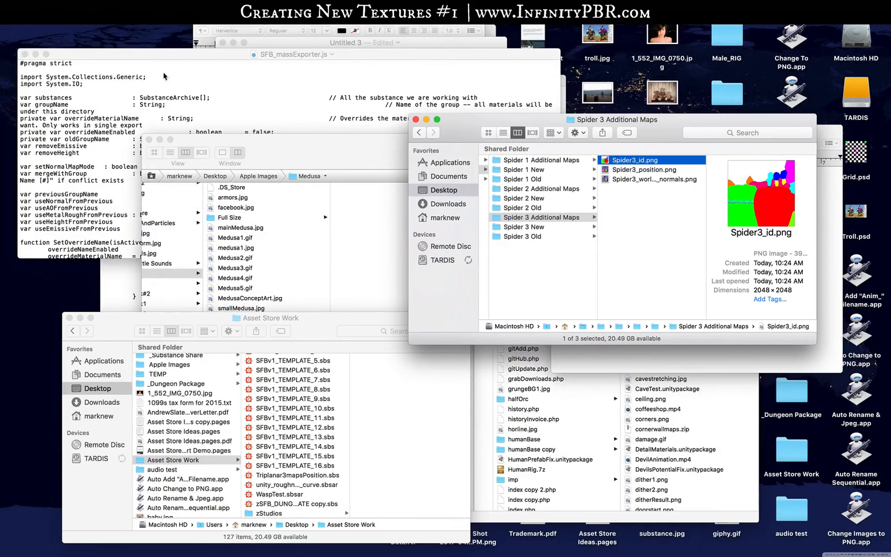
pyautogui.click(633, 180)
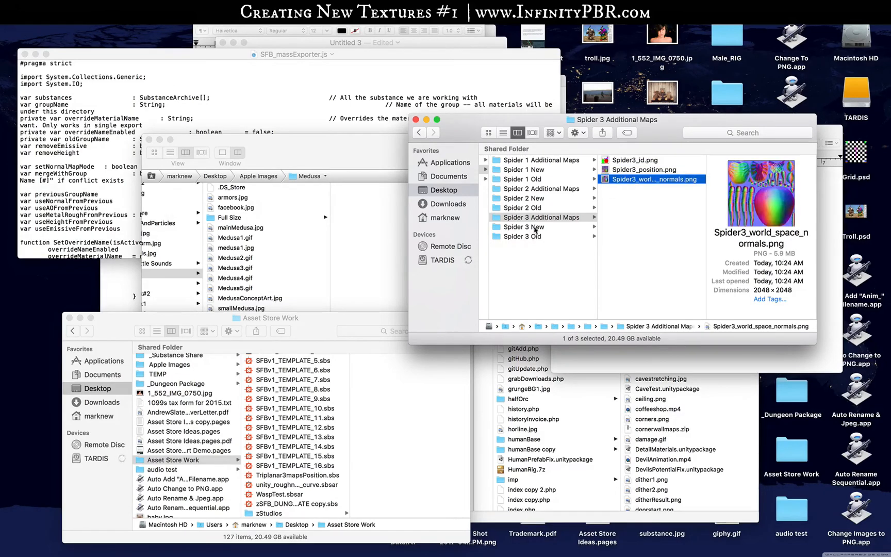
pyautogui.click(536, 227)
pyautogui.press('Left')
pyautogui.press('Down')
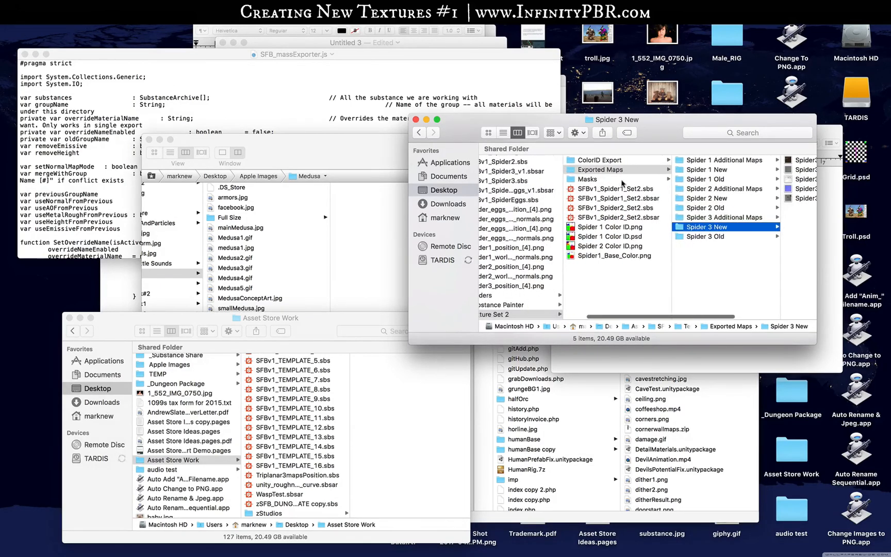
pyautogui.click(717, 189)
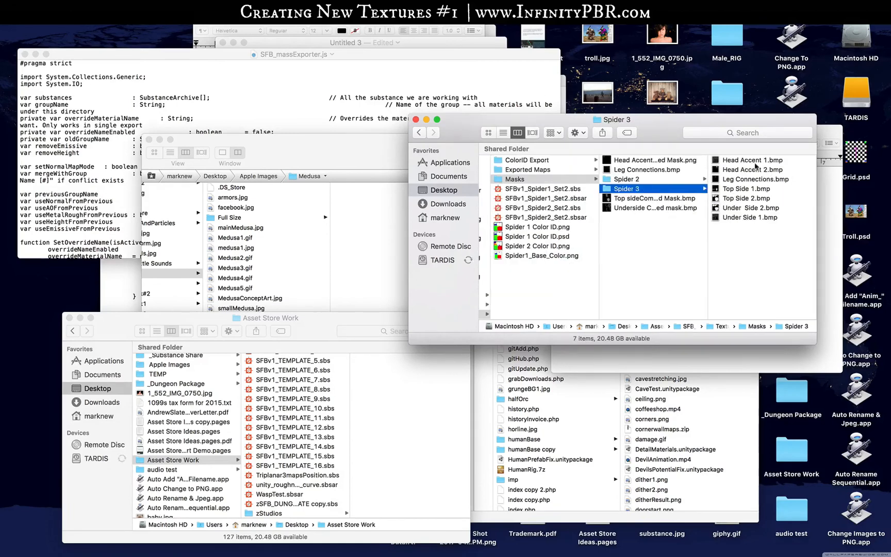
# Open Head Accent 1.bmp and Head Accent 2.bmp in Photoshop
pyautogui.click(742, 161)
pyautogui.keyDown('shift'); pyautogui.click(641, 170); pyautogui.keyUp('shift')
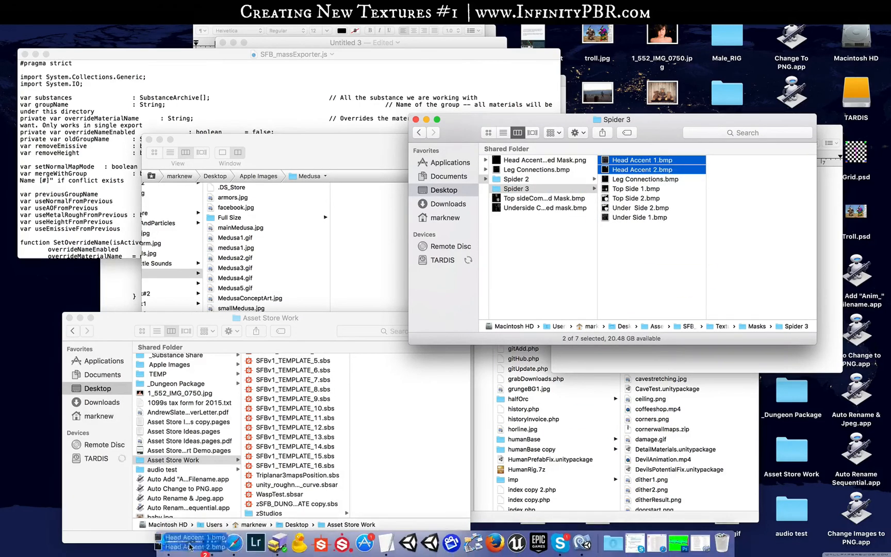
pyautogui.click(213, 543)
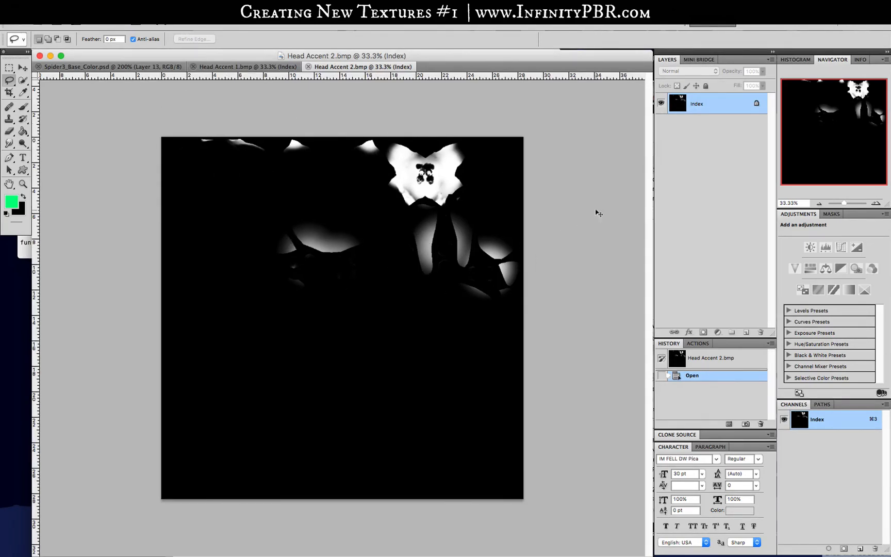
# Convert Head Accent 1.bmp to RGB Color and paste the entire Head Accent 2 image into it as a new layer
pyautogui.press('super+a')
pyautogui.press('super+w')
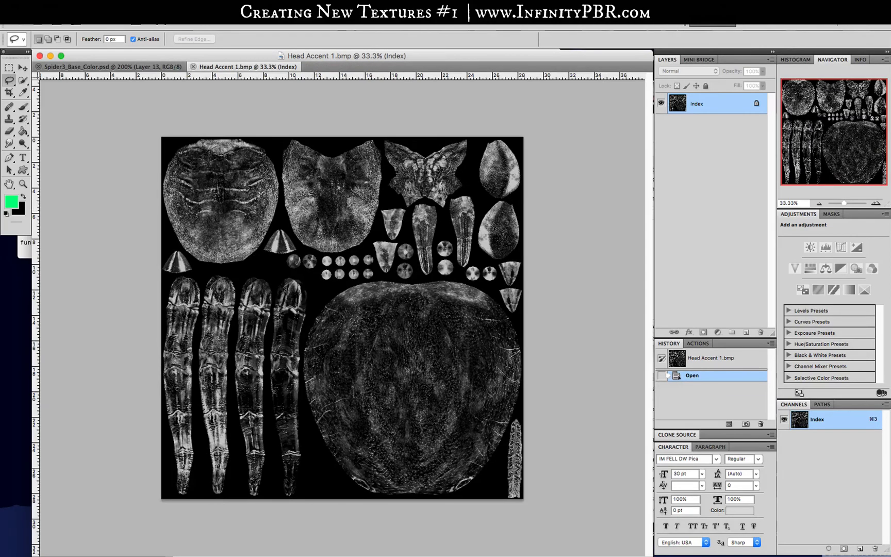
pyautogui.click(147, 23)
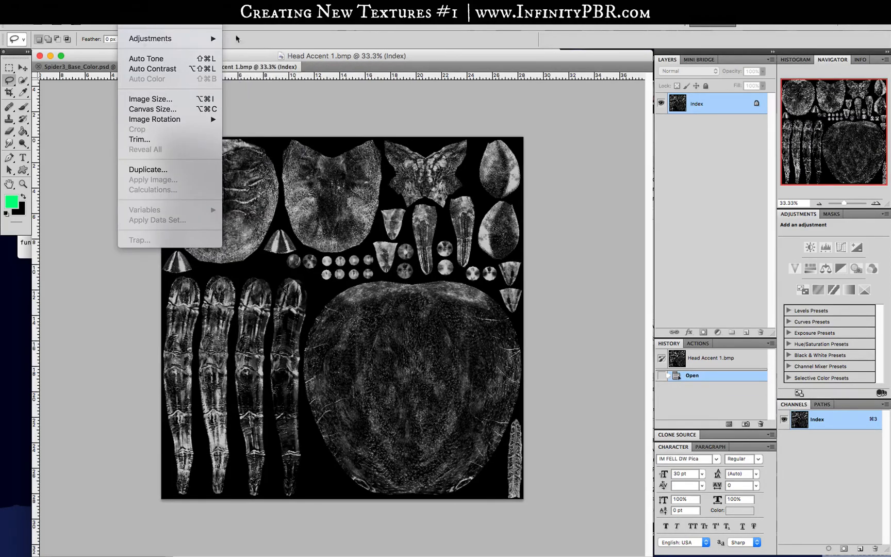
pyautogui.moveTo(154, 29)
pyautogui.click(257, 62)
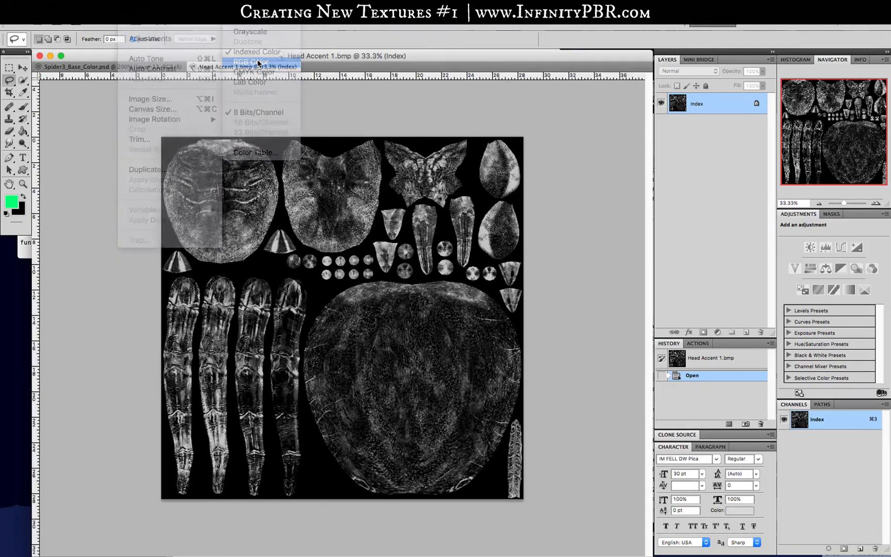
pyautogui.press('super+v')
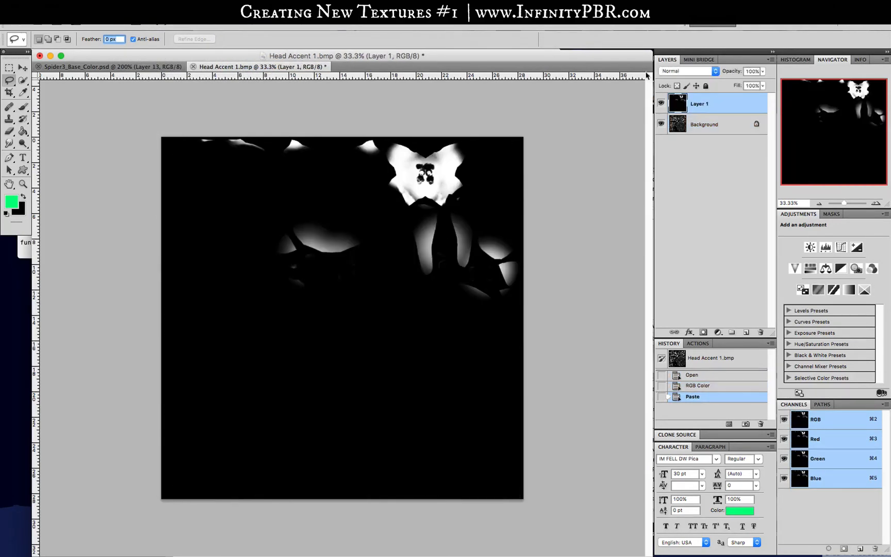
# Set Layer 1's blending mode to Multiply and toggle its visibility to compare the combined mask with the background
pyautogui.click(696, 74)
pyautogui.click(687, 98)
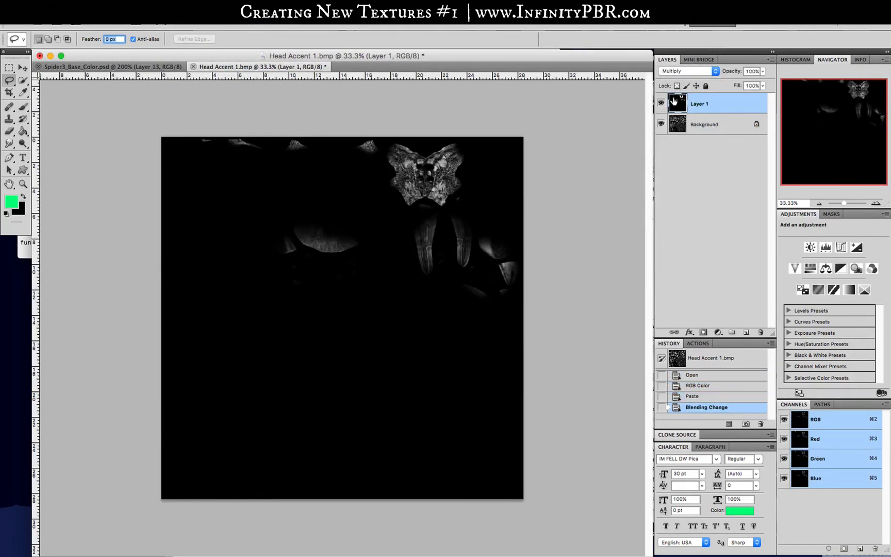
pyautogui.click(661, 103)
pyautogui.click(662, 103)
pyautogui.click(661, 103)
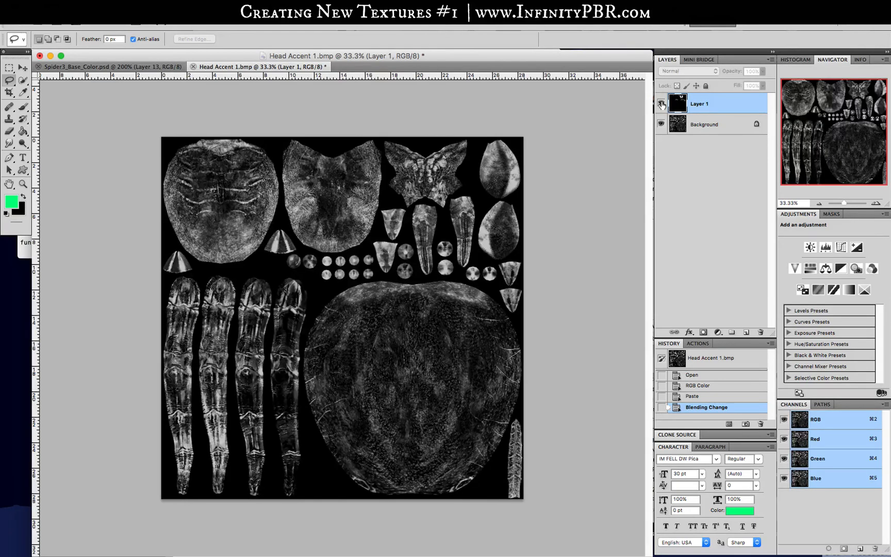
pyautogui.click(661, 103)
pyautogui.click(661, 103)
pyautogui.click(661, 103)
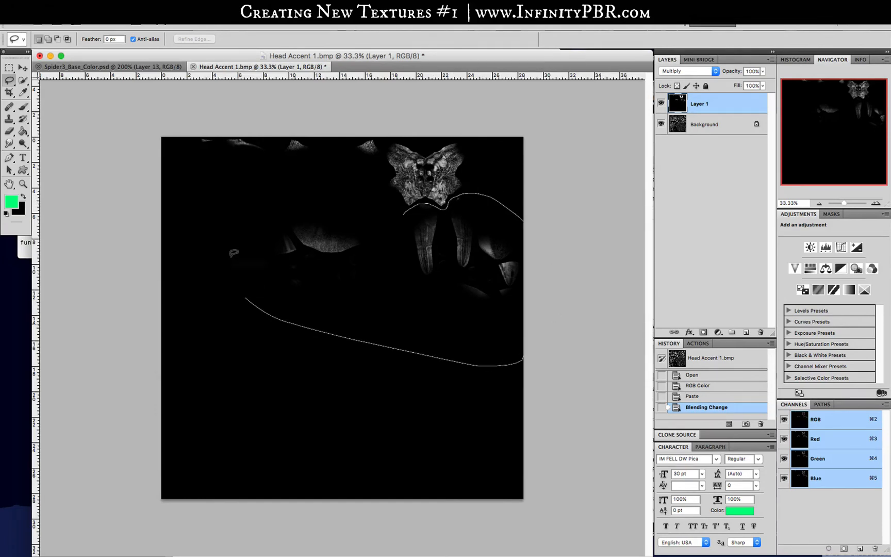
# Lasso the faint shapes below the head piece, fill the selection black on a new layer above Background, and return to the Lasso tool
pyautogui.moveTo(360, 204); pyautogui.dragTo(379, 203)
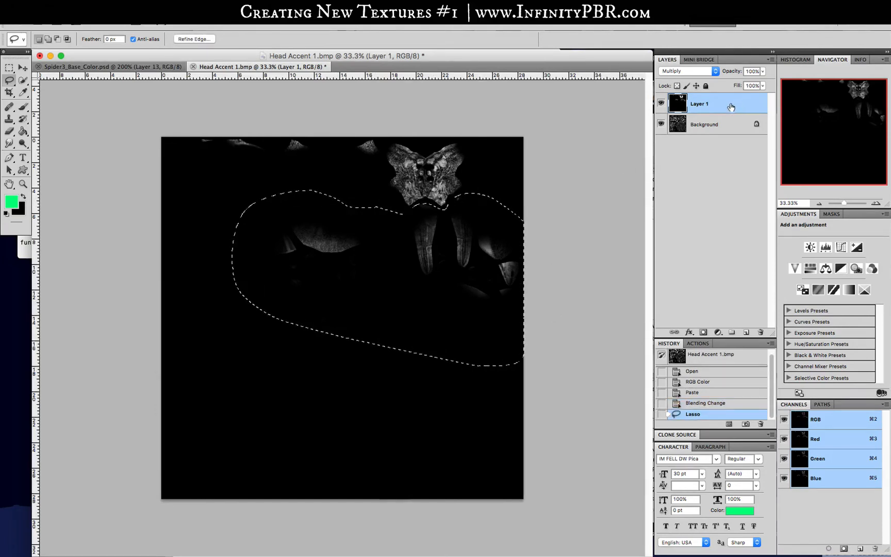
pyautogui.click(714, 122)
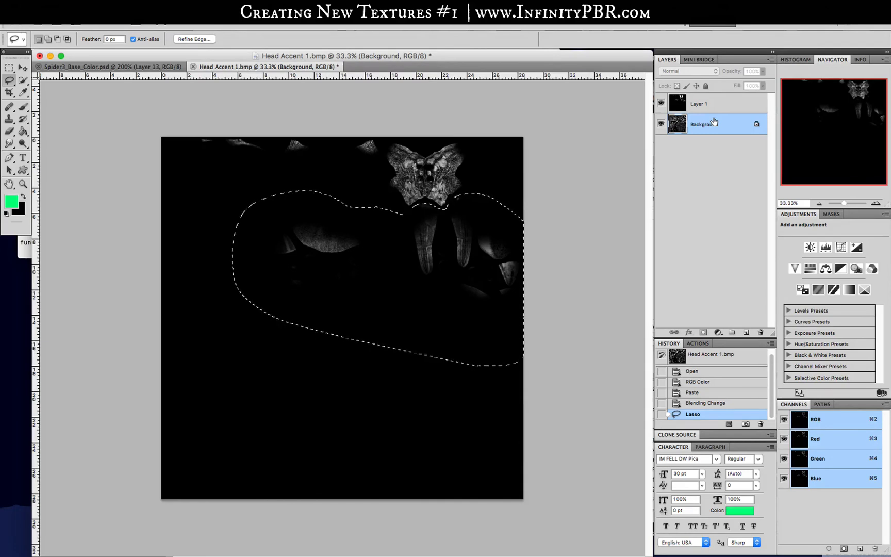
pyautogui.hotkey('shift', 'BackSpace')
pyautogui.click(510, 242)
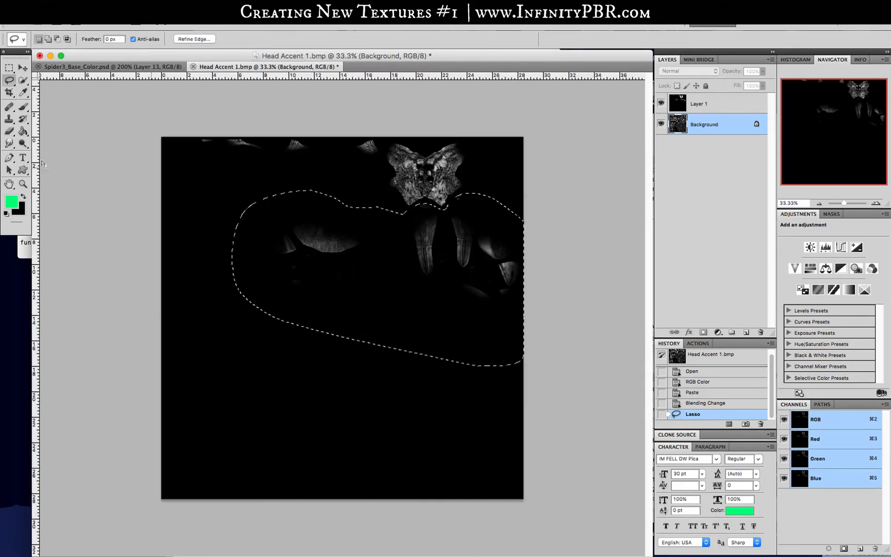
pyautogui.click(22, 196)
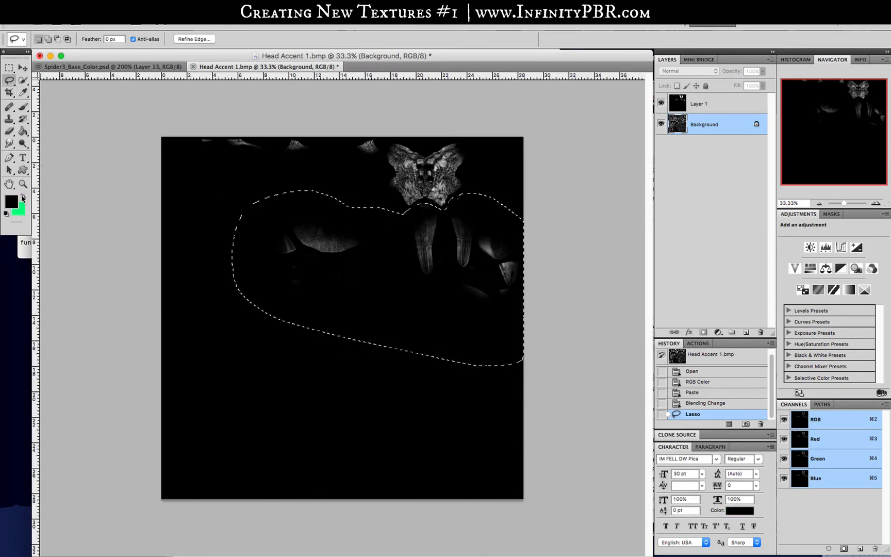
pyautogui.press('super+shift+n')
pyautogui.press('Return')
pyautogui.click(22, 131)
pyautogui.click(397, 255)
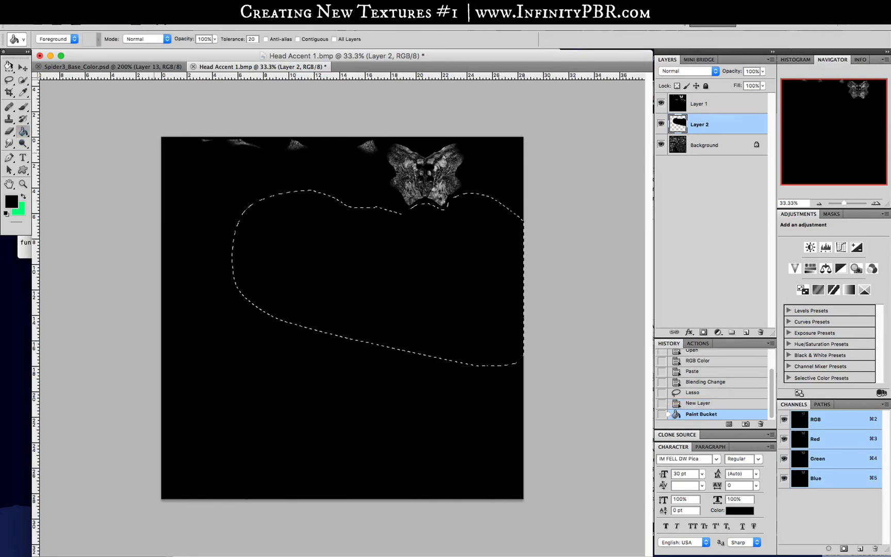
pyautogui.click(8, 80)
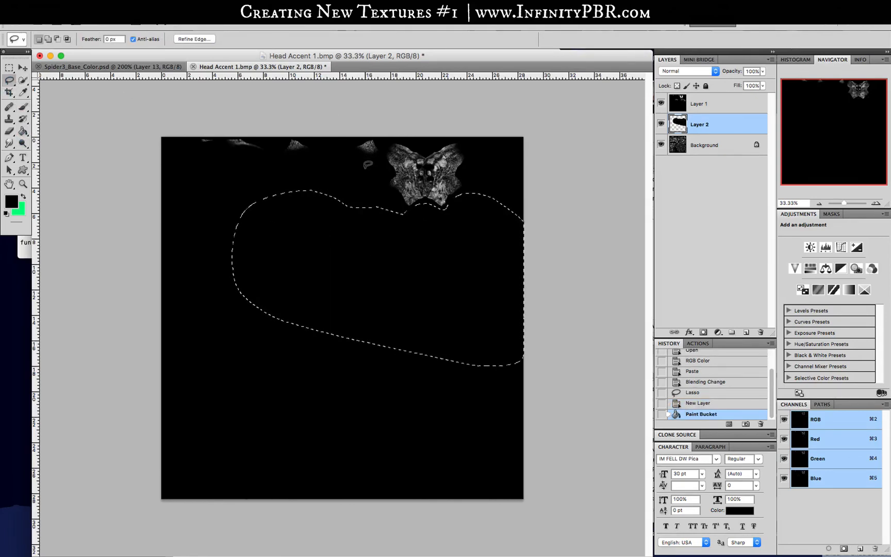
# Toggle the visibility of Layer 2 and Layer 1 to compare the mask with and without the black cover
pyautogui.click(661, 125)
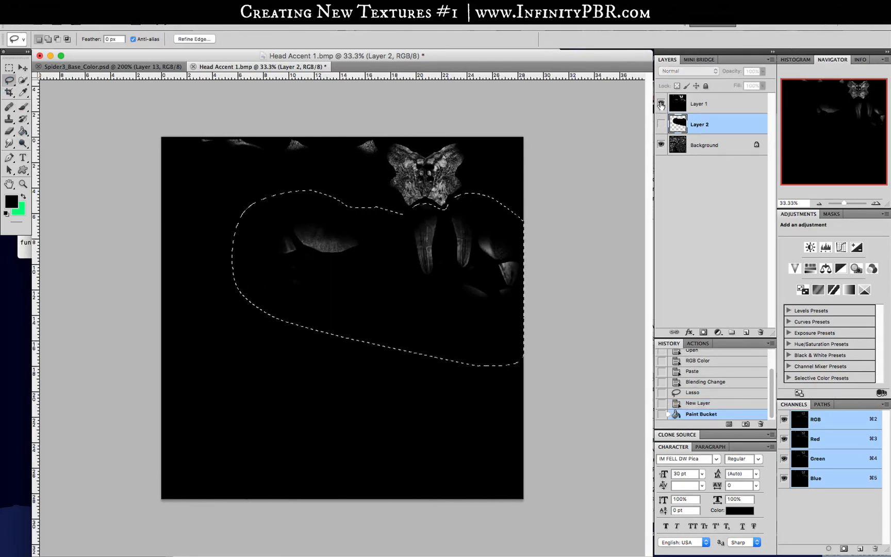
pyautogui.click(661, 103)
pyautogui.click(660, 104)
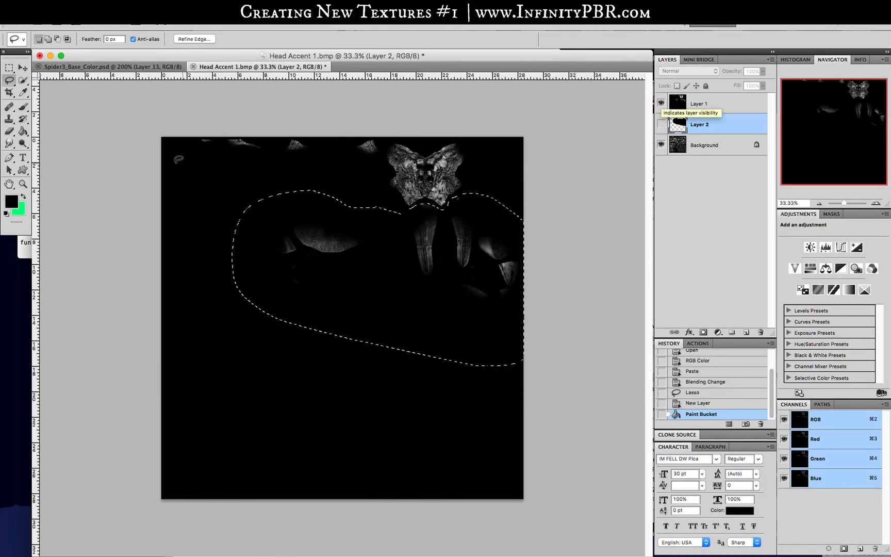
pyautogui.click(660, 125)
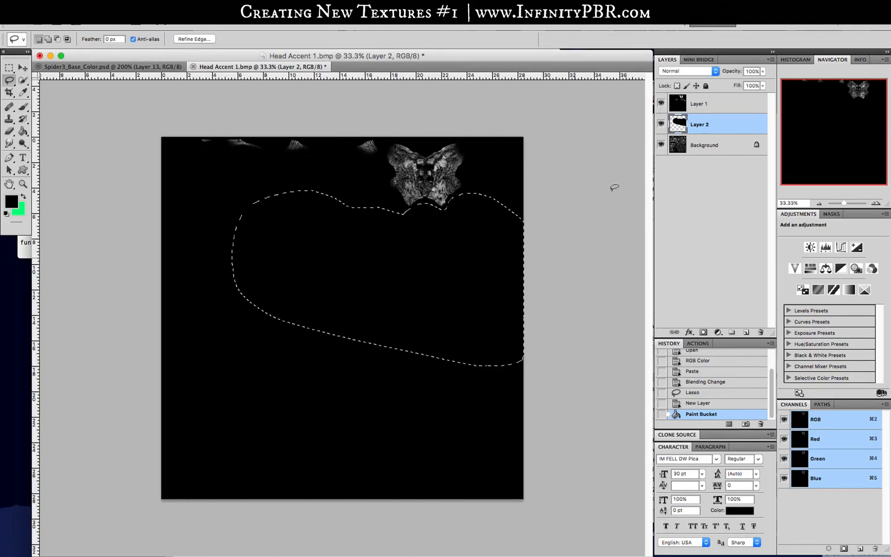
pyautogui.click(710, 109)
pyautogui.press('super+e')
pyautogui.press('super+e')
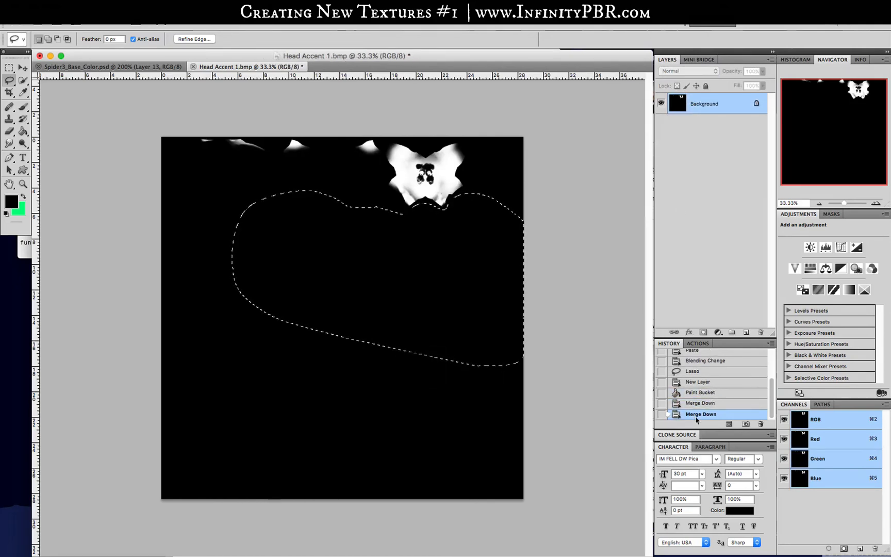
pyautogui.click(701, 393)
# Merge Layer 2 down into Background, and merge the Multiply Layer 1 down into the result
pyautogui.press('super+e')
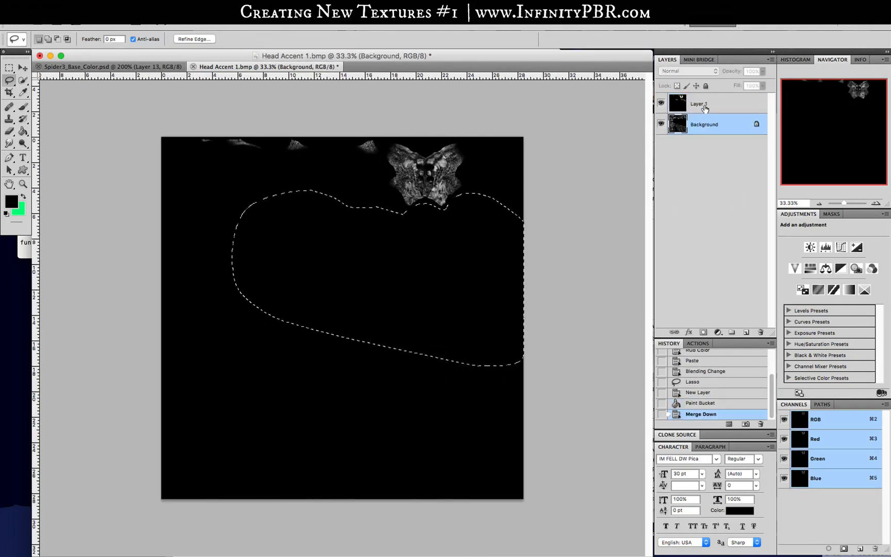
pyautogui.click(706, 106)
pyautogui.press('super+e')
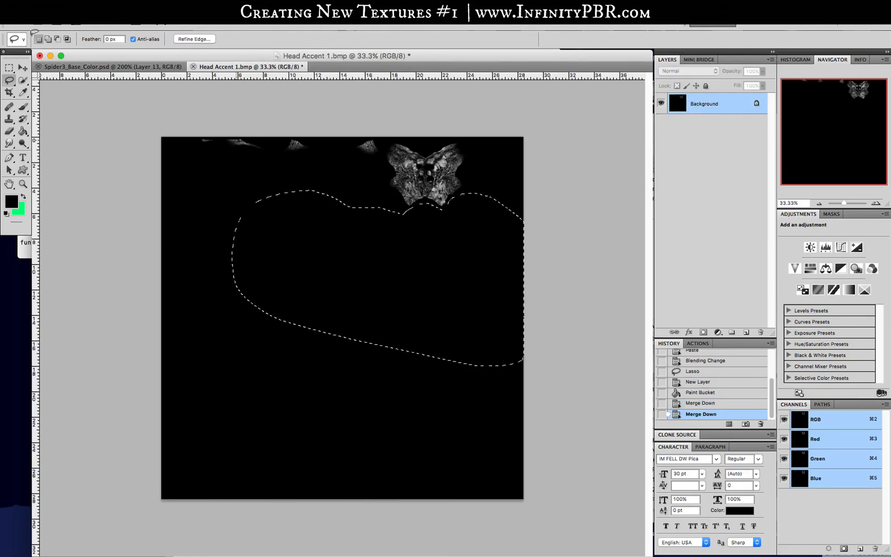
# Save the merged Head Accent 1.bmp and close the open documents to get back to the Spider 3 folder
pyautogui.press('super+s')
pyautogui.click(483, 161)
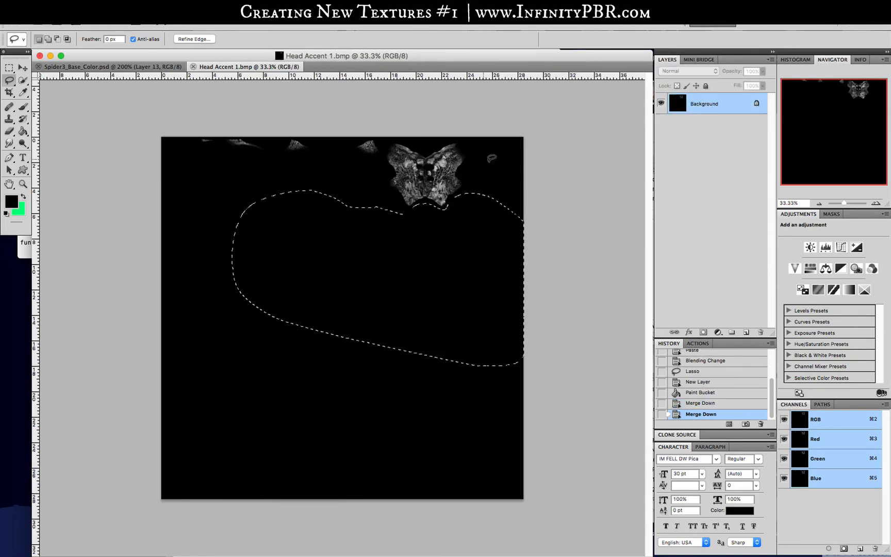
pyautogui.press('super+w')
pyautogui.press('super+h')
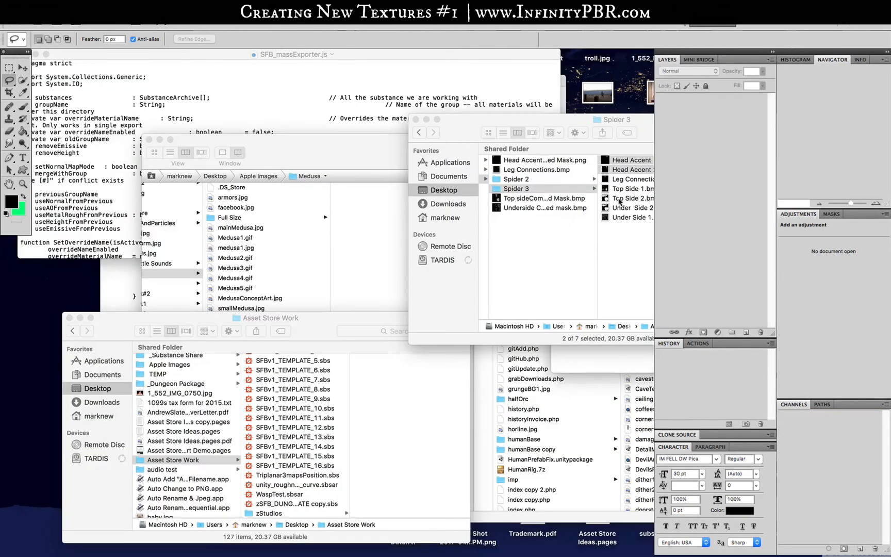
# Open Under Side 1.bmp and Under Side 2.bmp in Photoshop and paste the Under Side 2 image into Under Side 1 as a new layer
pyautogui.click(636, 189)
pyautogui.keyDown('shift'); pyautogui.click(636, 199); pyautogui.keyUp('shift')
pyautogui.moveTo(636, 198); pyautogui.dragTo(571, 461)
pyautogui.moveTo(496, 506); pyautogui.dragTo(496, 549)
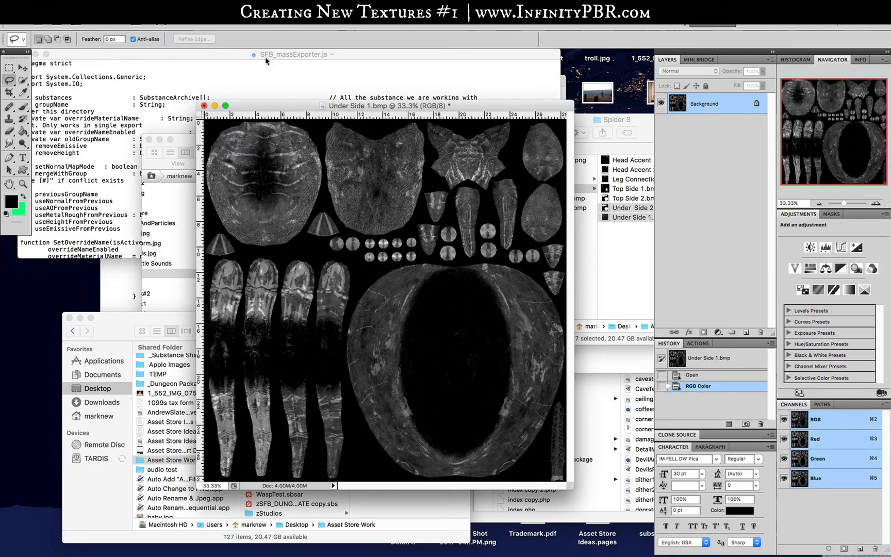
pyautogui.press('super+v')
# Brush the dark smudge inside the pasted mask's large shape white and try black over the faint streak beside that shape
pyautogui.press('d')
pyautogui.press('x')
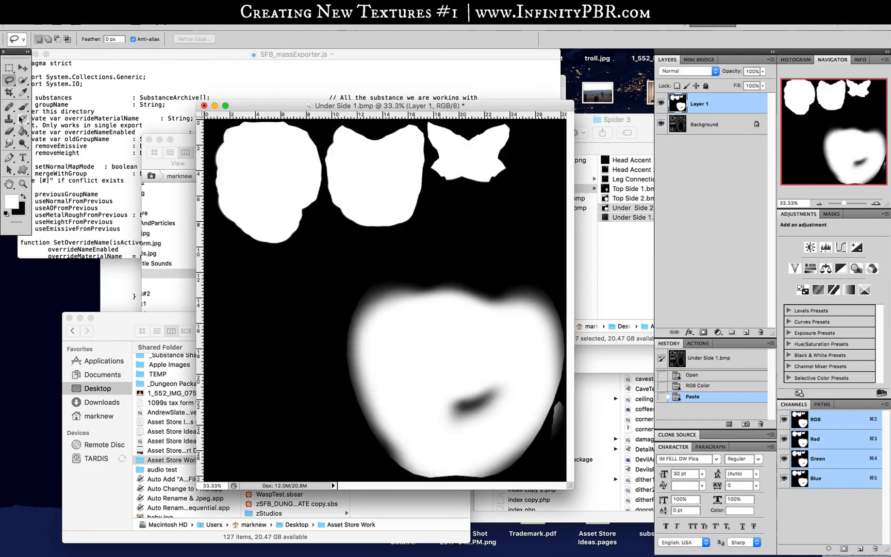
pyautogui.press('b')
pyautogui.moveTo(456, 415)
pyautogui.mouseDown()
pyautogui.moveTo(507, 393)
pyautogui.moveTo(459, 423)
pyautogui.mouseUp()
pyautogui.press('x')
pyautogui.moveTo(555, 420); pyautogui.dragTo(560, 433)
pyautogui.press('super+z')
# Set Layer 1's blending mode to Multiply and merge it down into Background
pyautogui.click(688, 70)
pyautogui.click(721, 127)
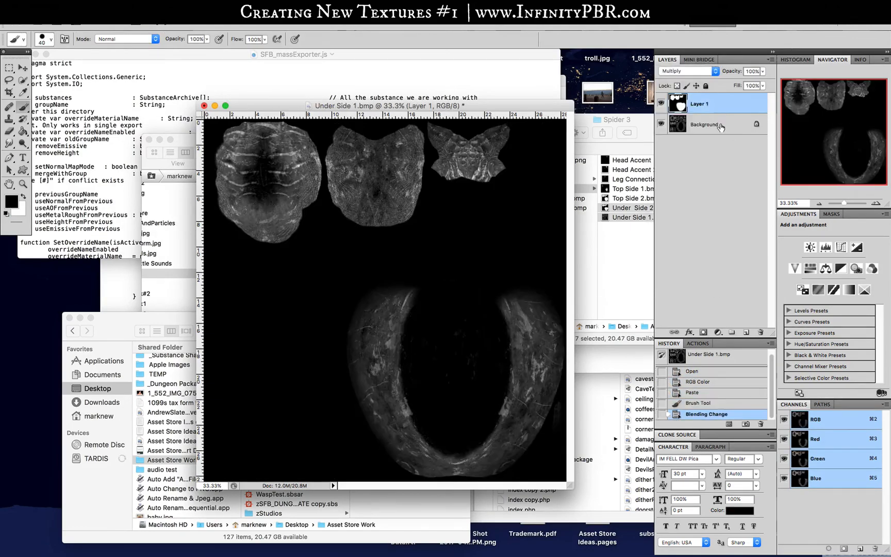
pyautogui.press('super+e')
# Save and close the combined Under Side 1.bmp and switch to the Spider 3 folder in Finder
pyautogui.press('super+s')
pyautogui.click(487, 159)
pyautogui.press('super+w')
pyautogui.click(620, 142)
pyautogui.moveTo(288, 547)
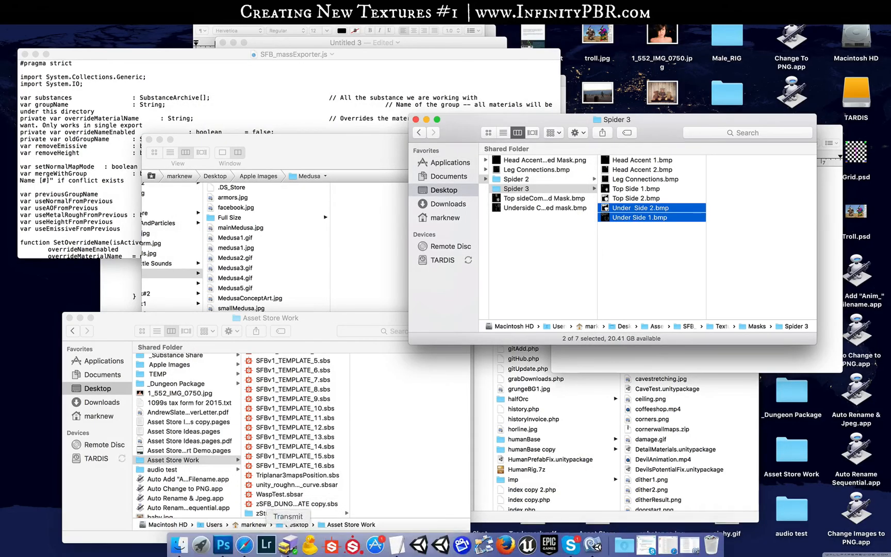